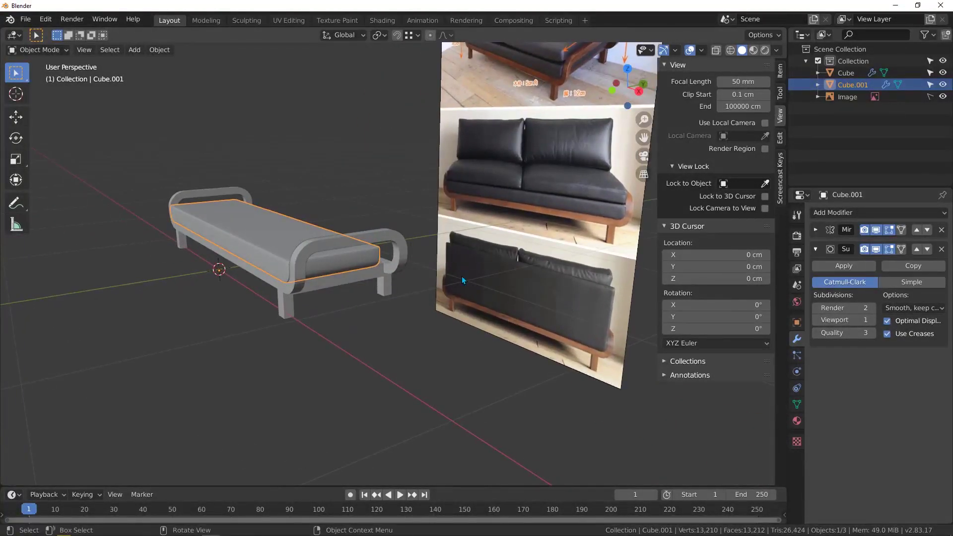
Add a cube mesh and scale it down uniformly to about the thickness of the seat cushion.
middle_drag(549, 287, 429, 276)
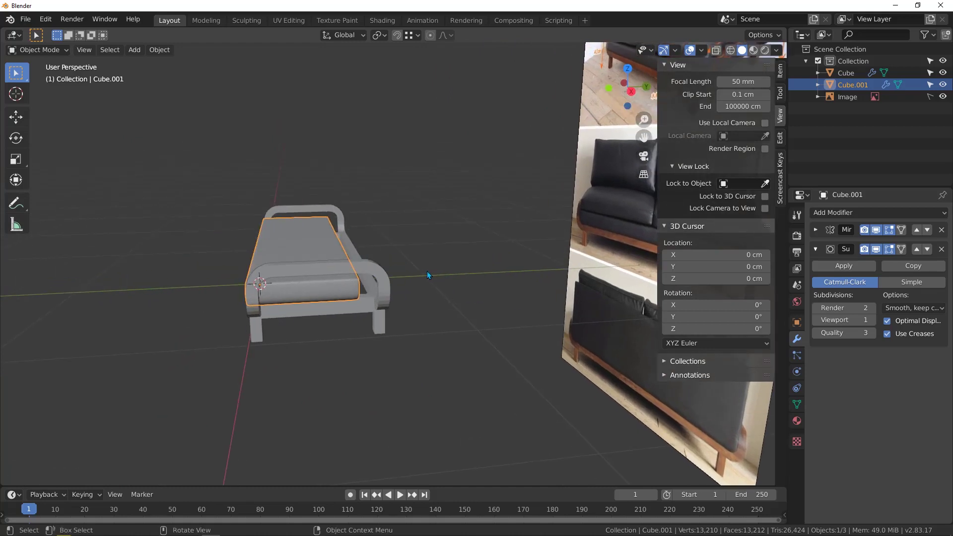
key(KP_3)
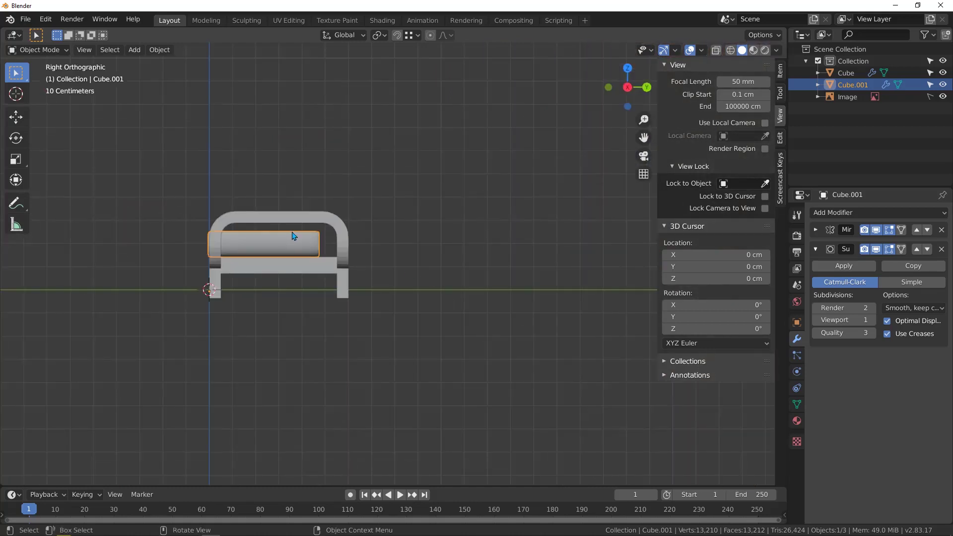
scroll(293, 234, down, 3)
scroll(300, 240, up, 4)
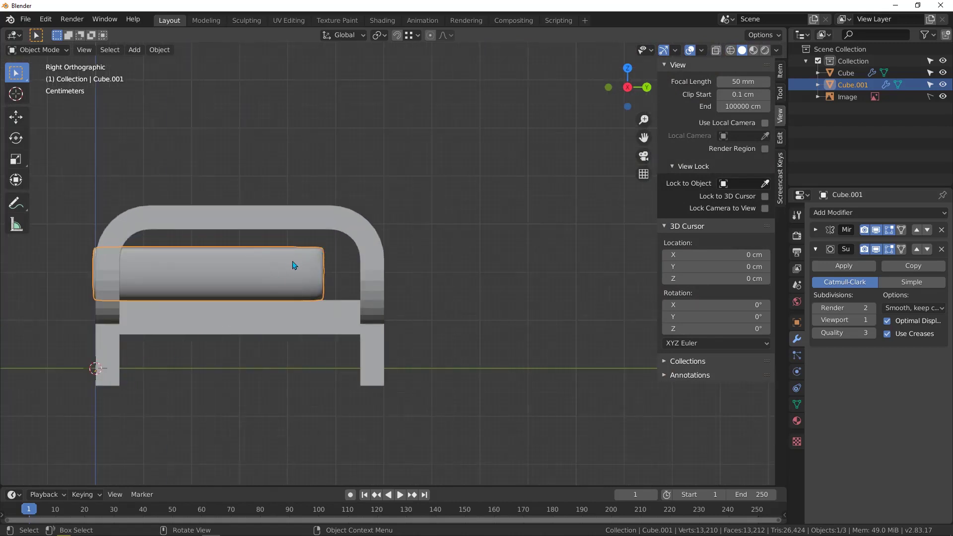
scroll(258, 272, down, 4)
key(shift+a)
mouse_move(259, 272)
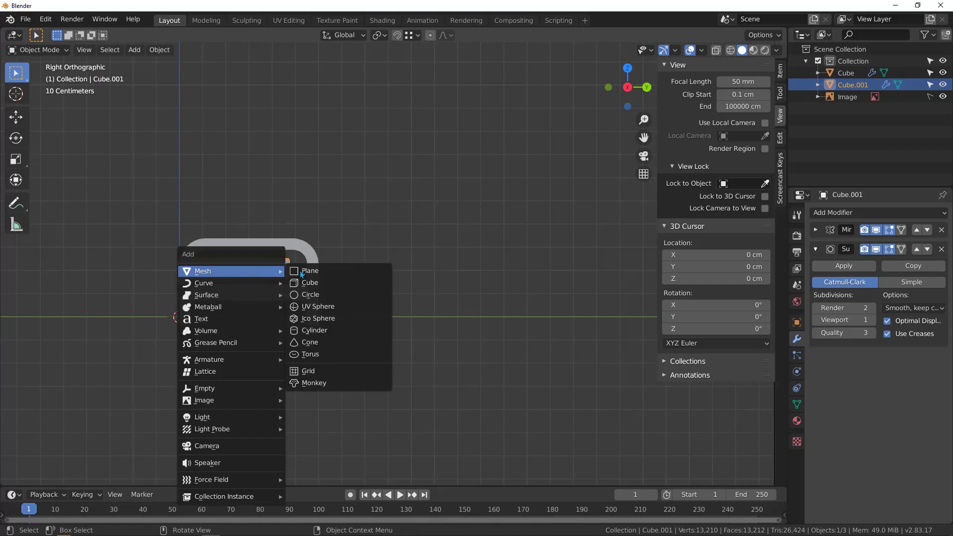
click(316, 283)
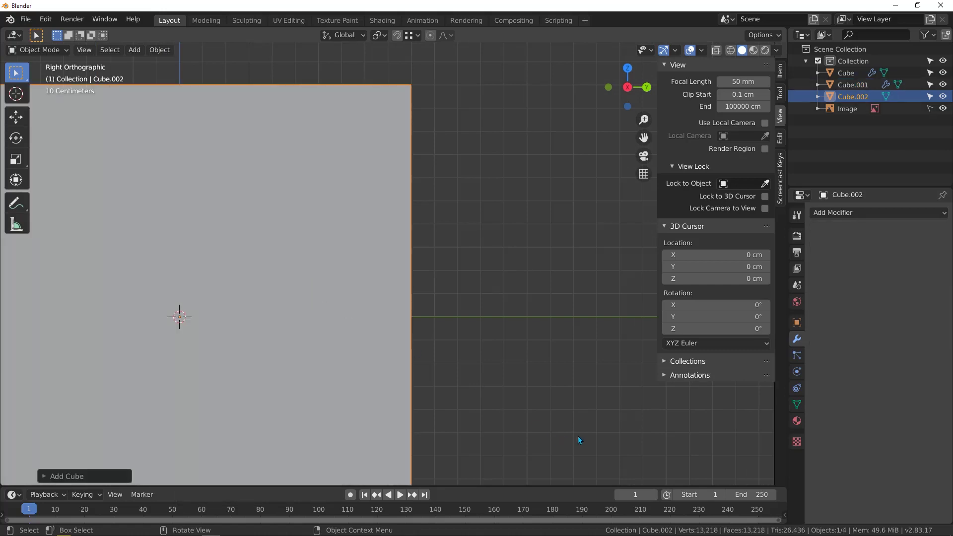
key(s)
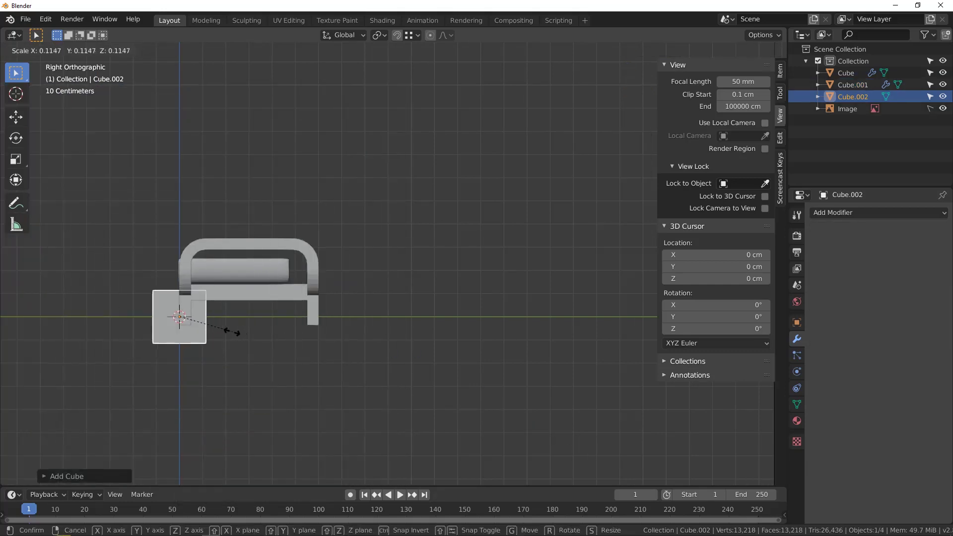
click(204, 324)
Place the small cube directly behind the seat cushion, level with it in side view, and apply its transform.
key(g)
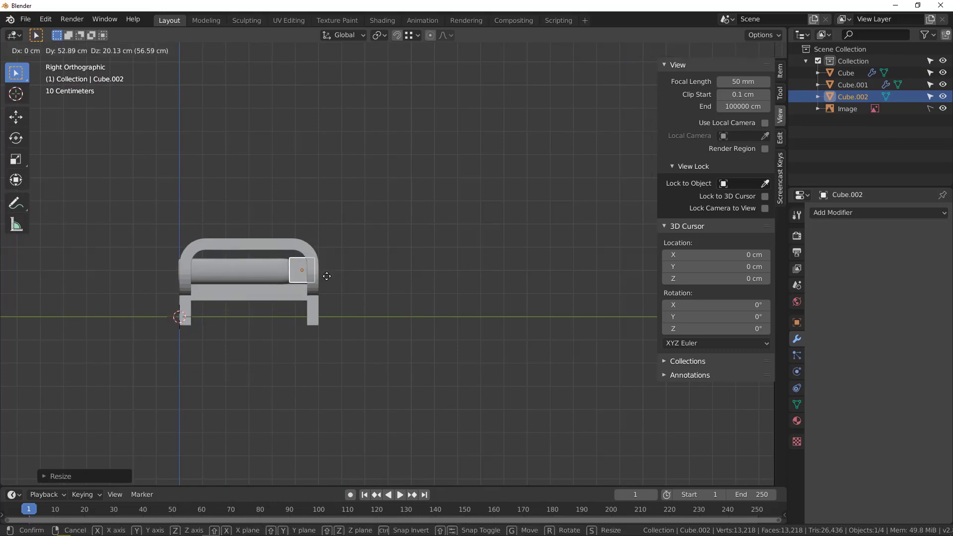
click(325, 276)
scroll(315, 271, up, 4)
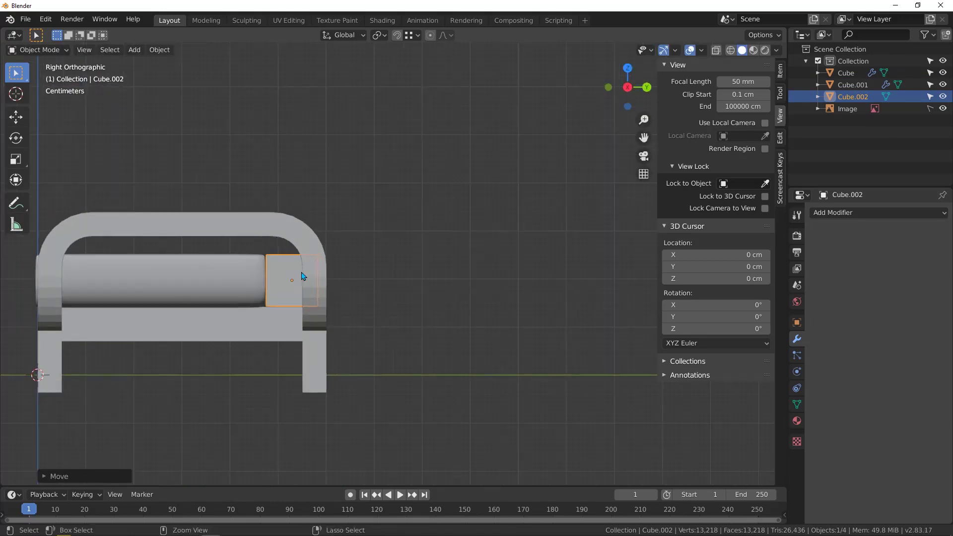
key(ctrl+a)
click(266, 271)
Edit the cube in wireframe and raise its top vertices along Z well above the armrest to form a tall backrest block.
key(Tab)
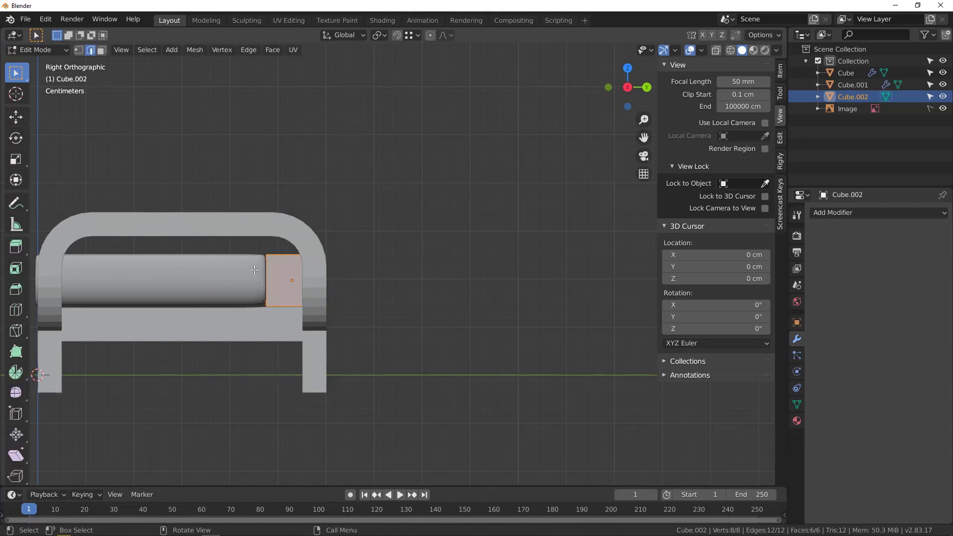
key(z)
click(321, 270)
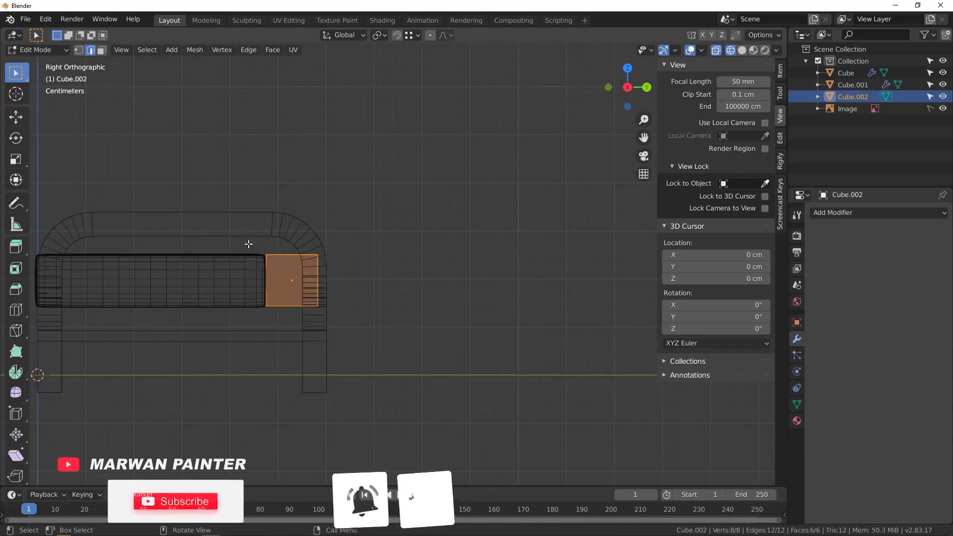
key(b)
drag(354, 271, 366, 285)
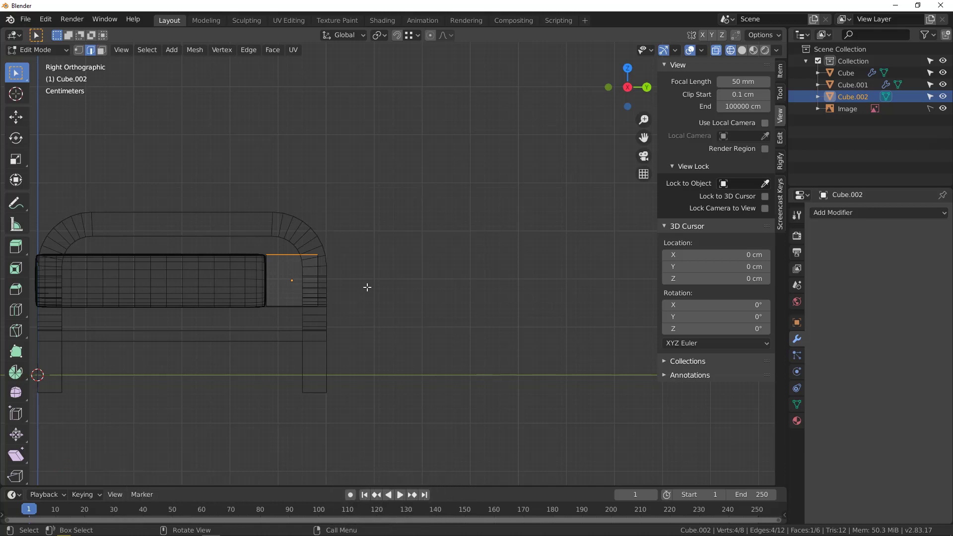
key(1)
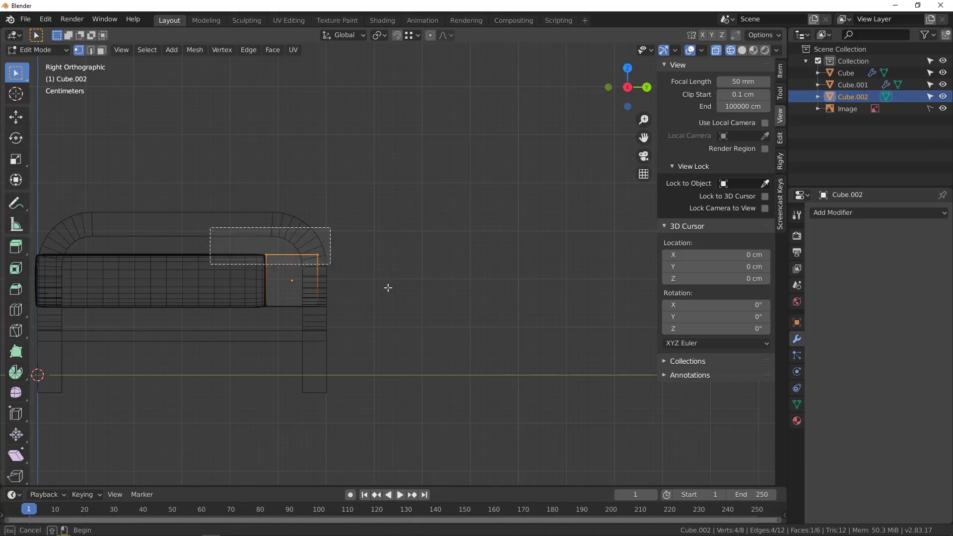
scroll(347, 270, down, 4)
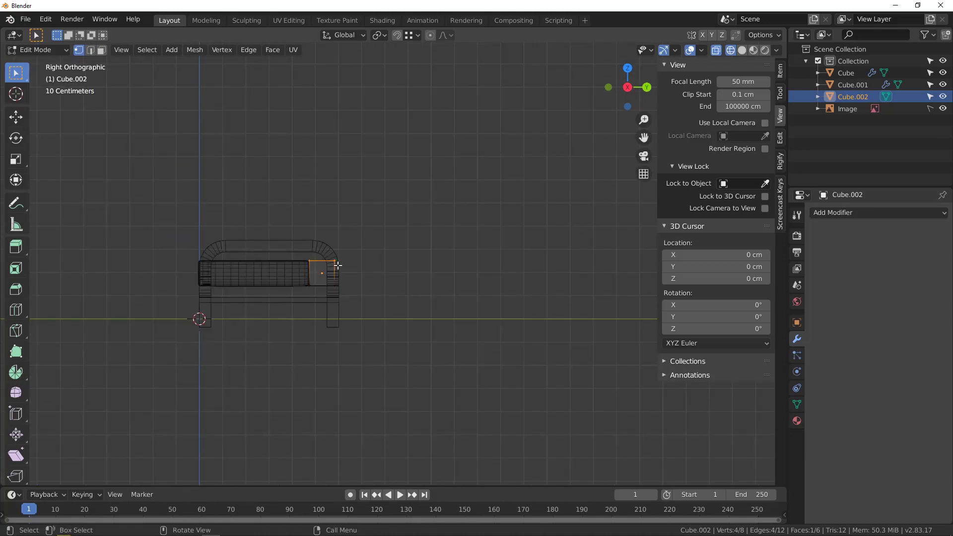
key(e)
key(z)
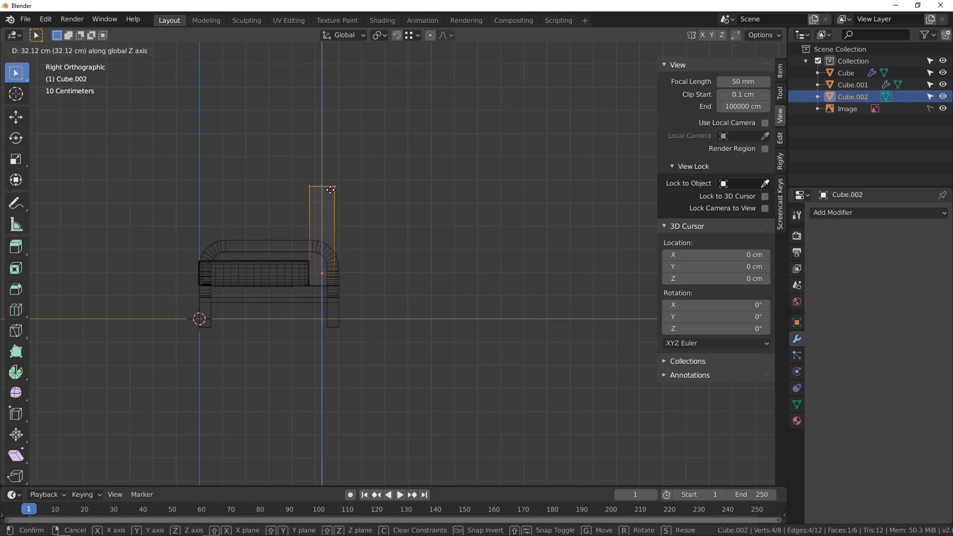
click(330, 184)
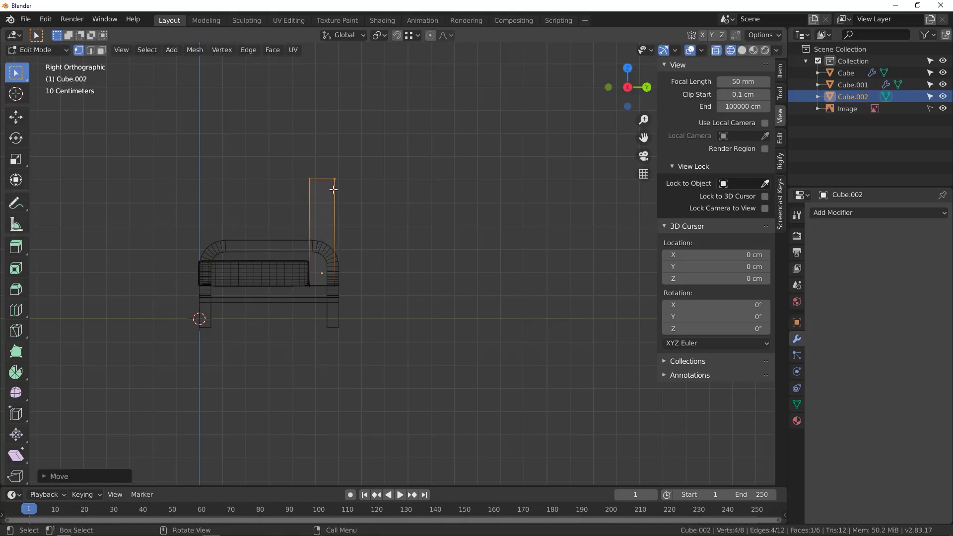
Check the block against the front reference image and raise its top face about 3 cm along Z.
key(KP_1)
scroll(334, 197, down, 2)
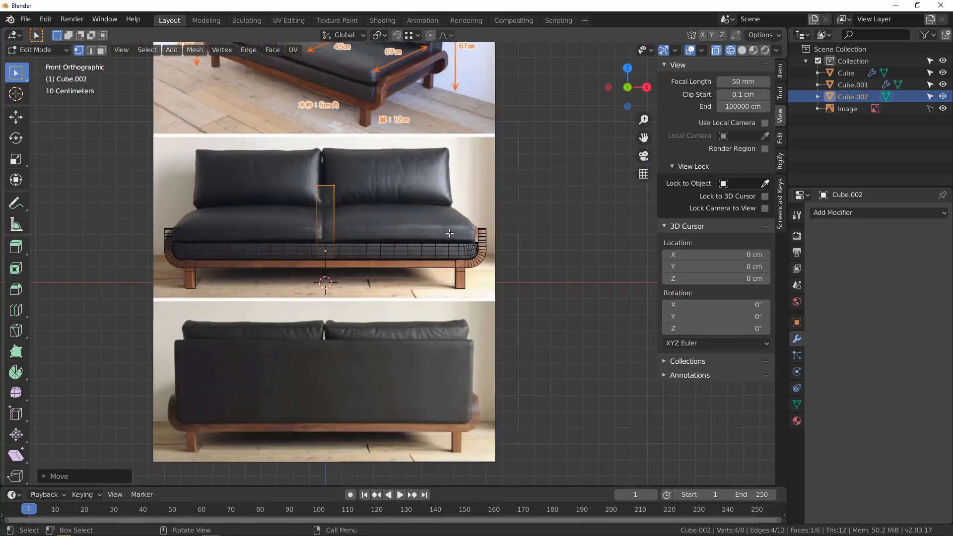
drag(291, 167, 361, 198)
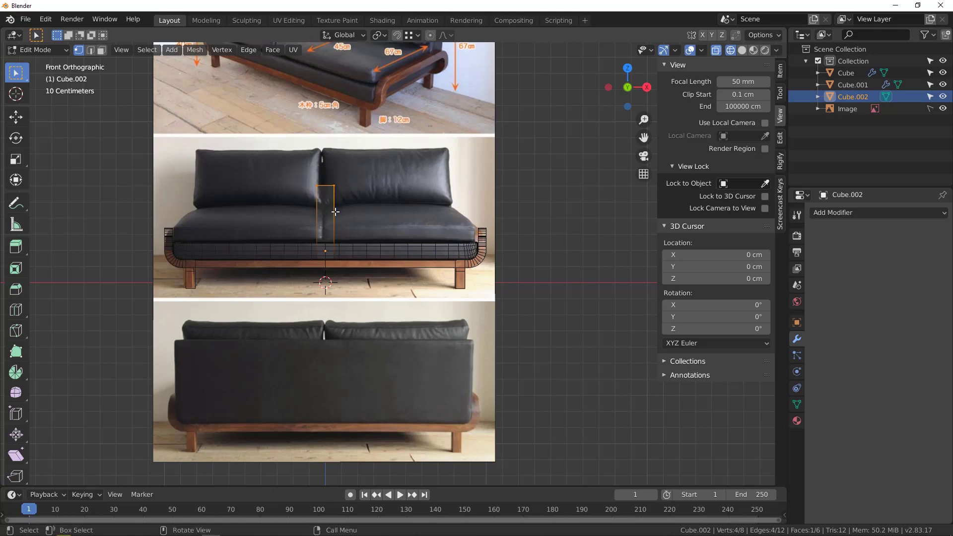
key(g)
key(z)
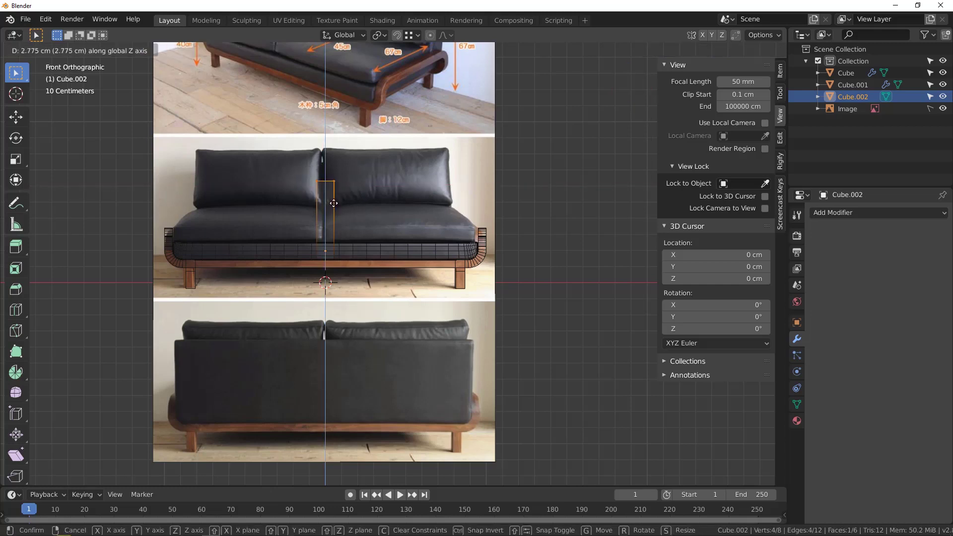
click(334, 203)
scroll(324, 194, up, 3)
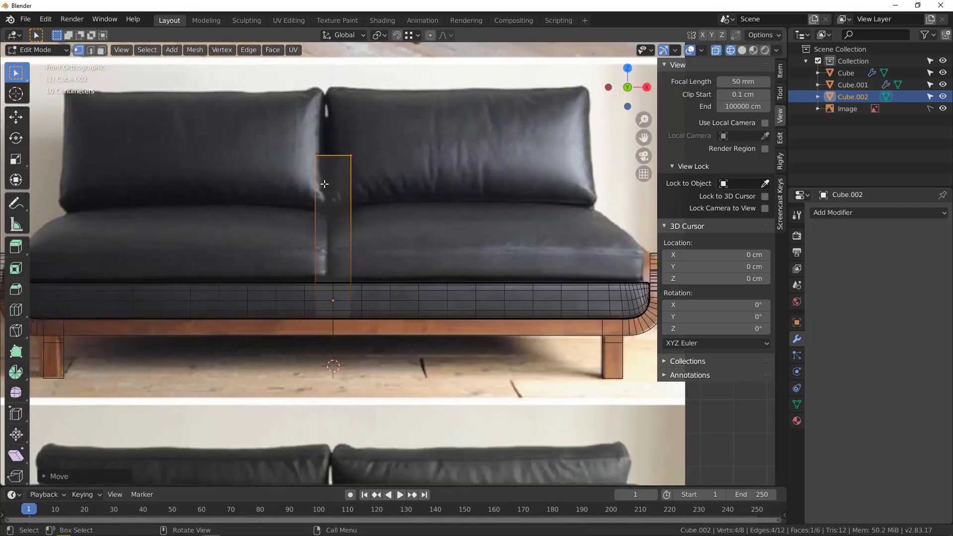
scroll(338, 209, down, 1)
Lower the top face of the backrest block slightly along Z in side view.
key(KP_3)
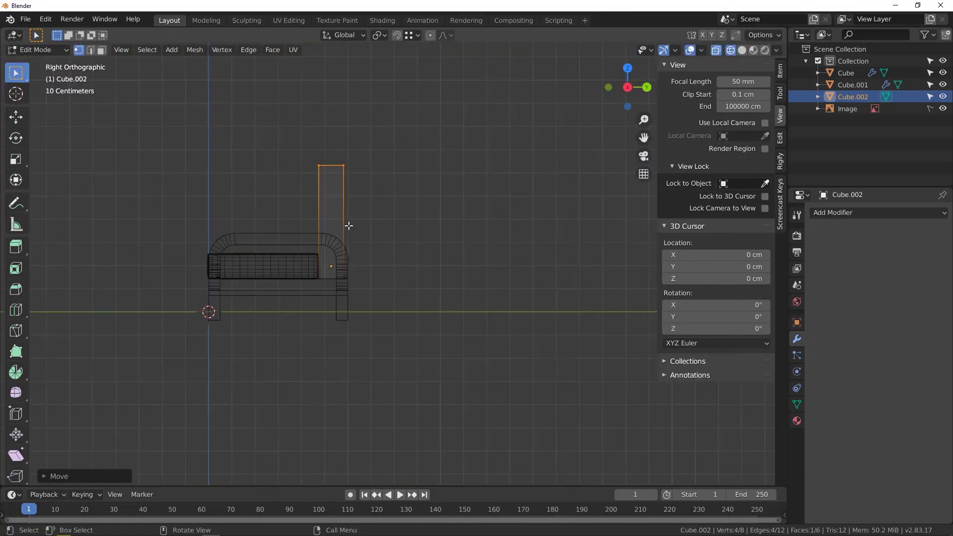
scroll(342, 170, up, 1)
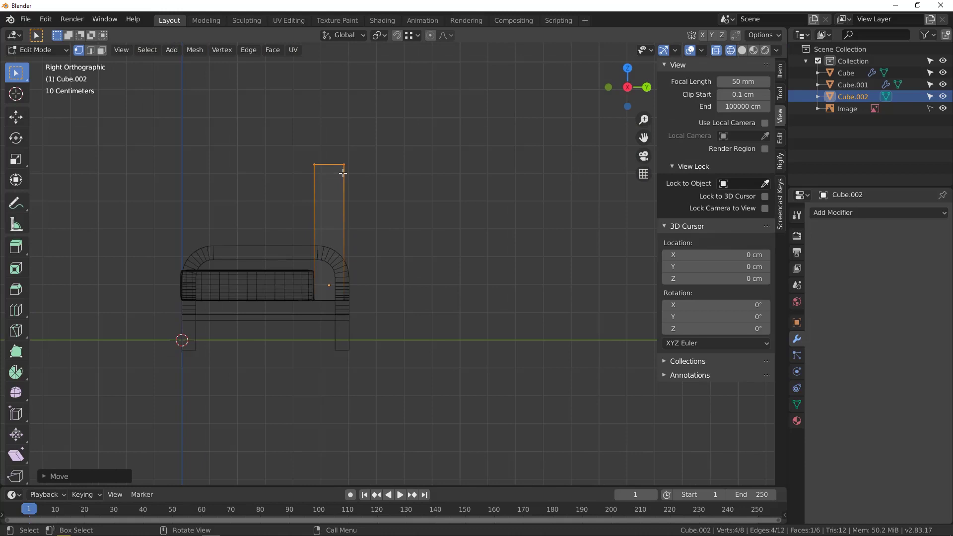
key(g)
key(y)
key(z)
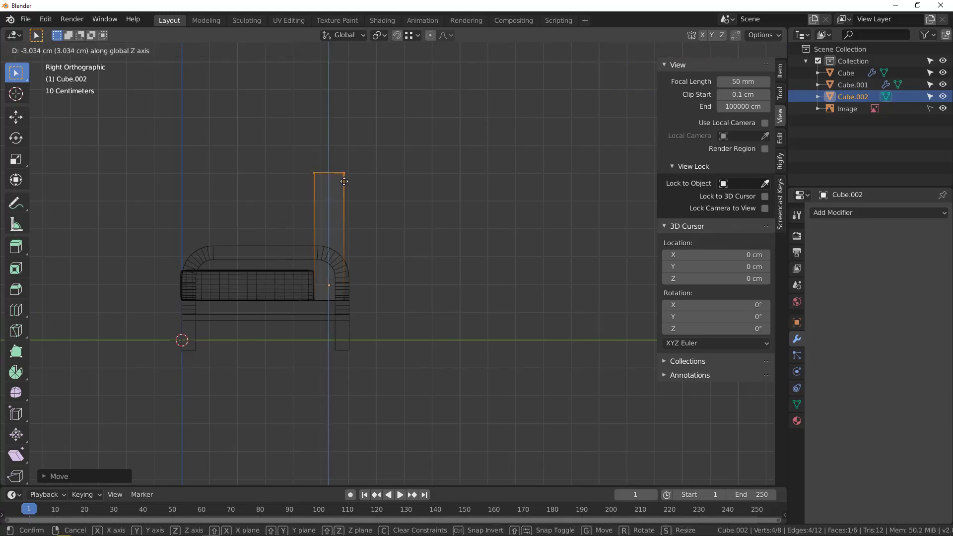
click(345, 184)
Slant the backrest's rear face by moving its top rear edge outward along Y and its bottom rear edge just past the rear leg.
drag(337, 152, 391, 204)
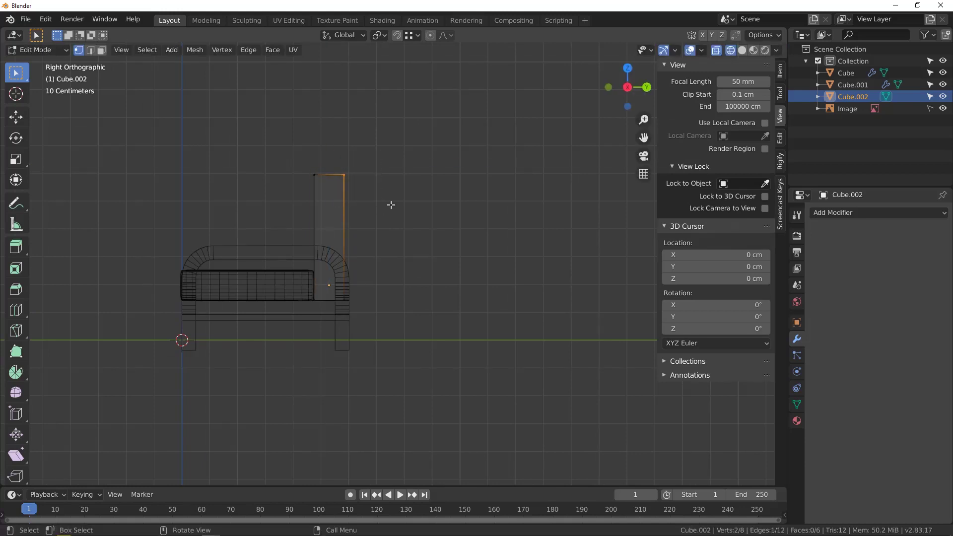
key(g)
key(y)
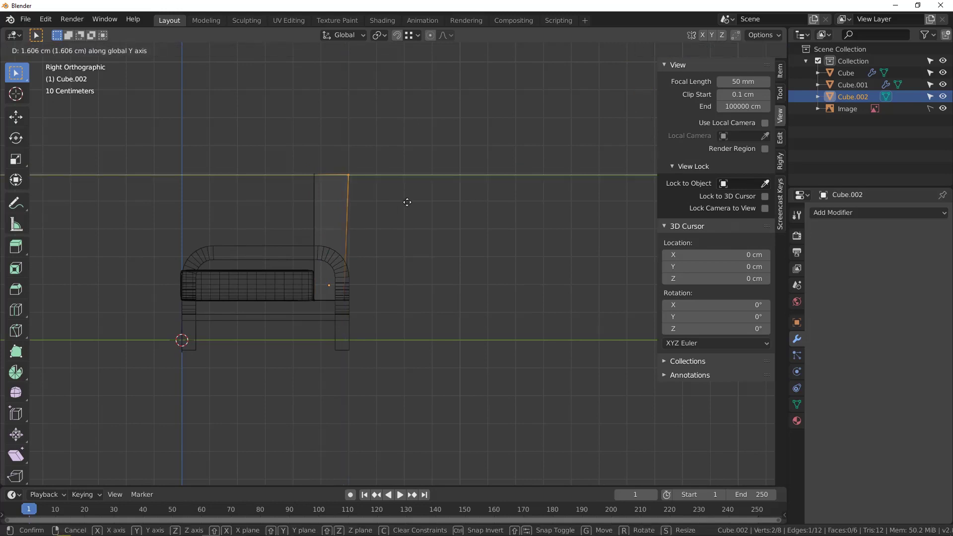
click(411, 204)
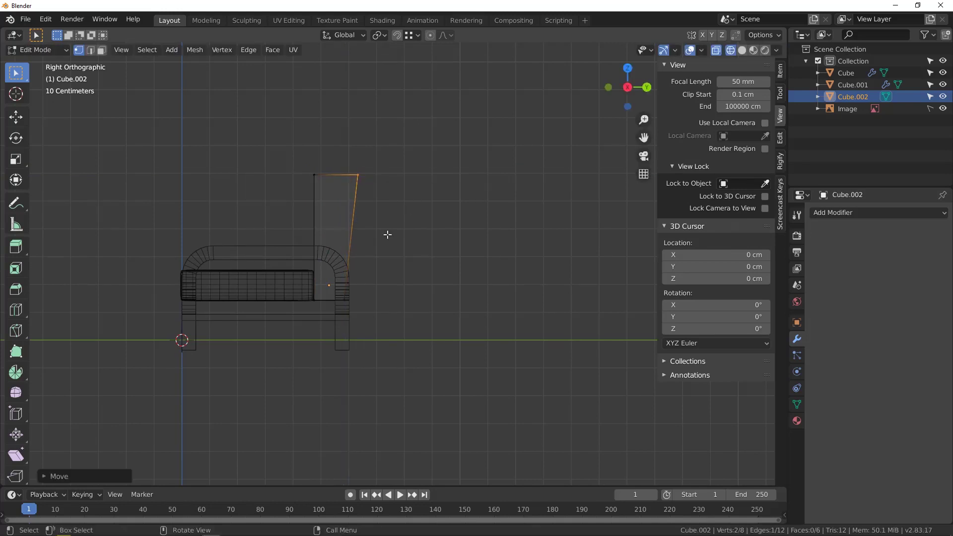
scroll(340, 291, up, 3)
key(g)
key(y)
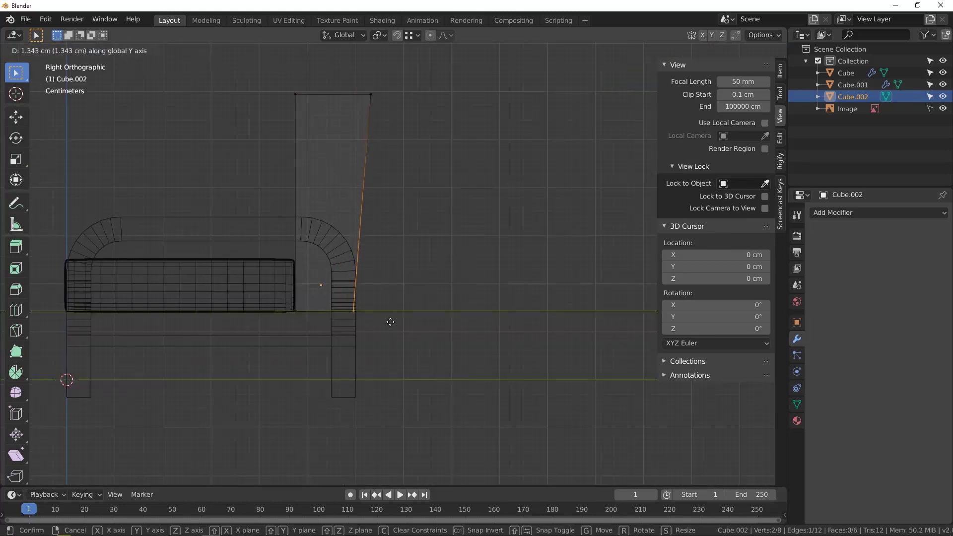
click(394, 324)
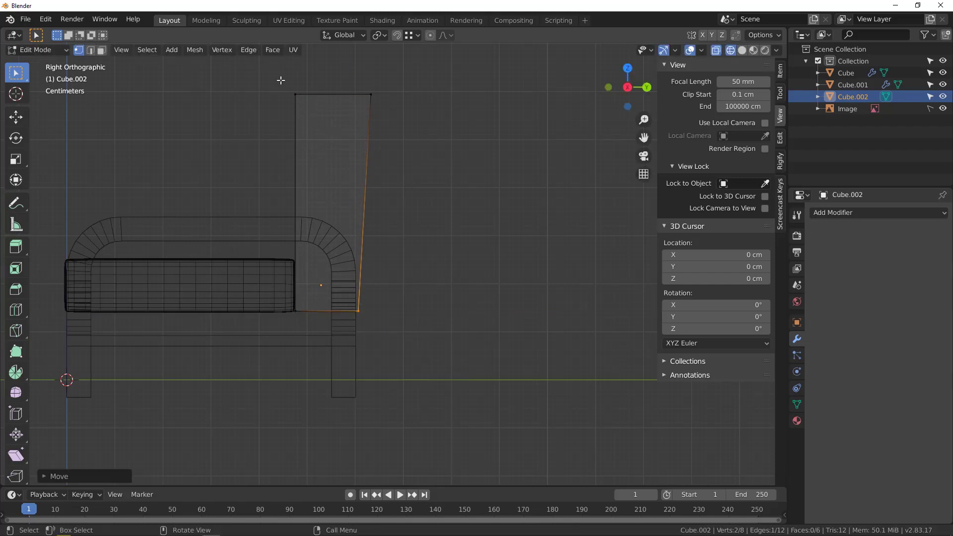
Add a horizontal loop cut across the backrest block and slide it down to just above the seat cushion's top.
drag(281, 80, 318, 107)
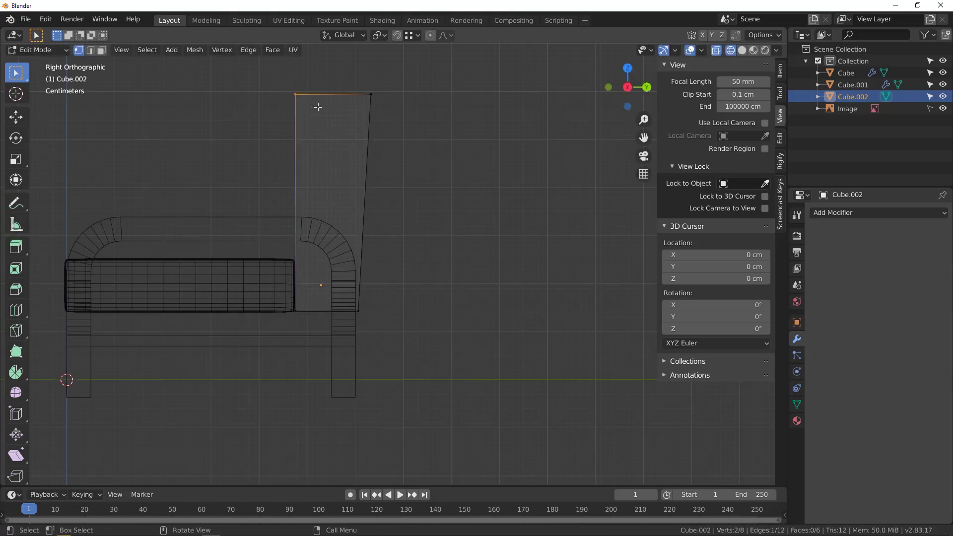
key(ctrl+r)
click(326, 245)
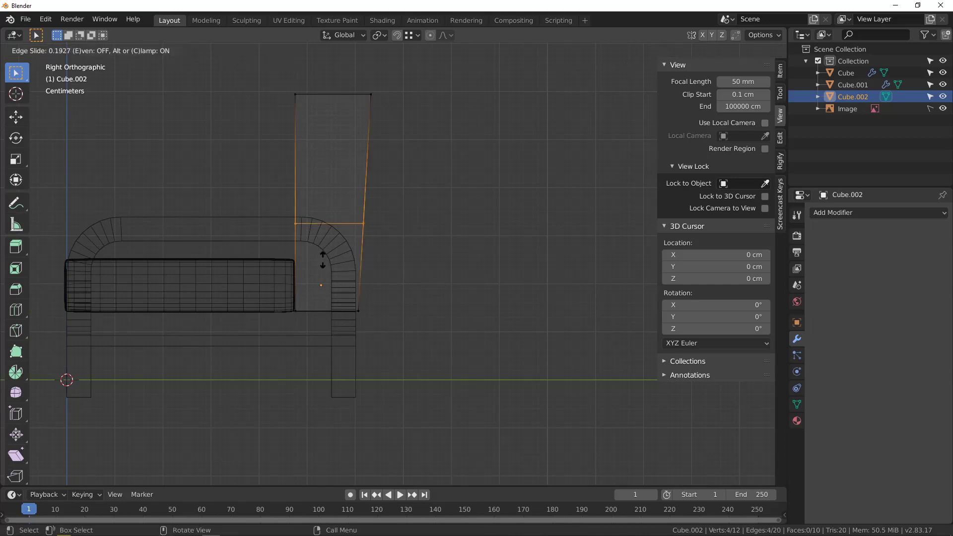
click(324, 291)
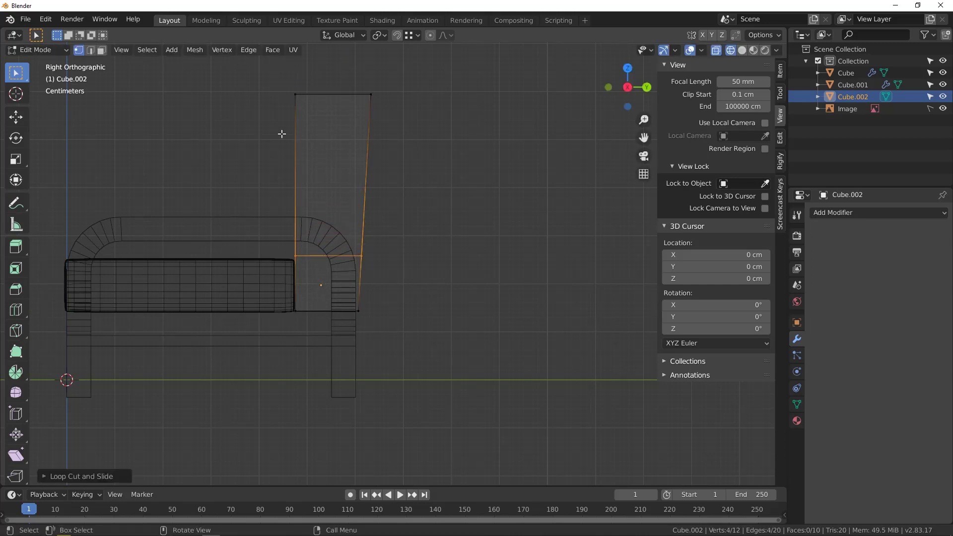
Move the backrest's top front edge about 12.4 cm backward along Y to slope the front face.
click(295, 92)
key(g)
key(y)
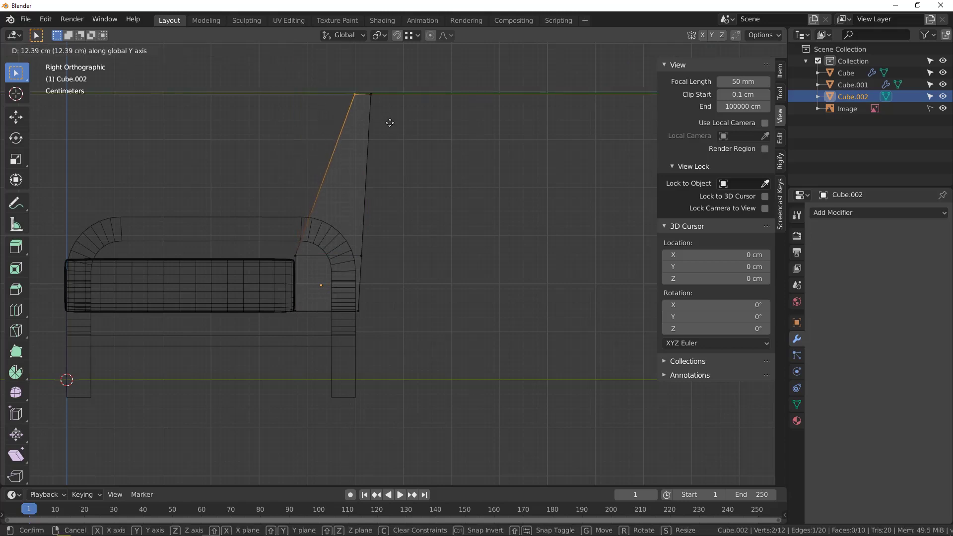
click(390, 123)
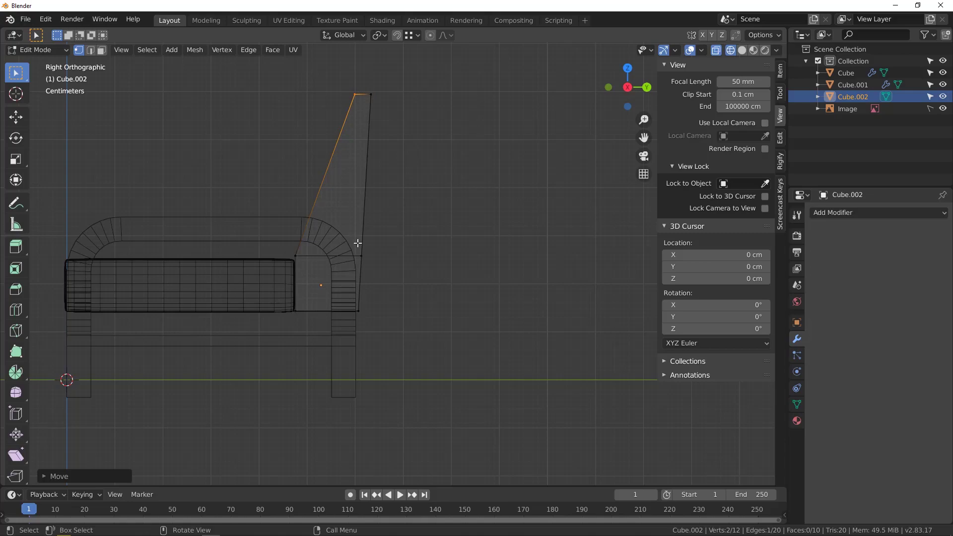
Move the backrest block's right-end vertices about 89.12 cm along X in front view, out to the seat base's end.
scroll(286, 260, up, 3)
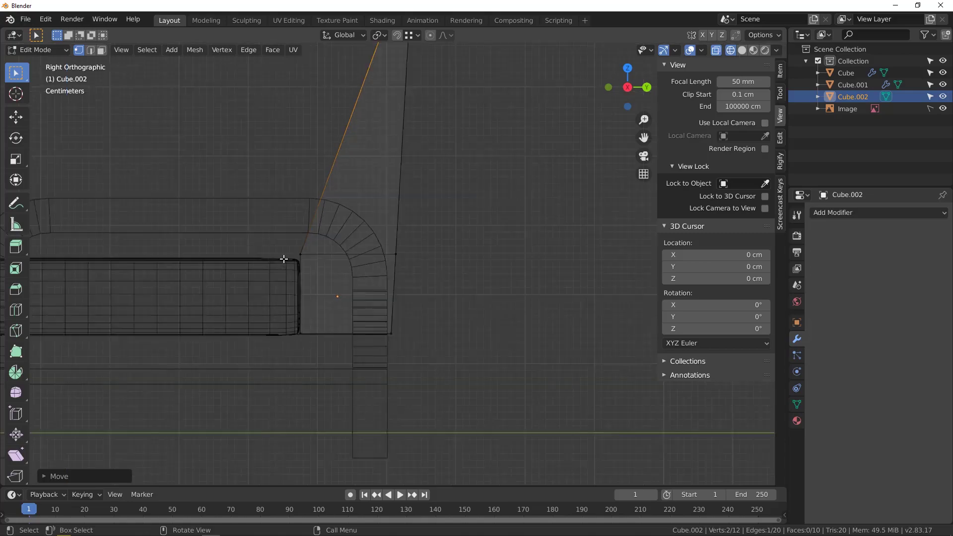
scroll(339, 267, down, 4)
middle_drag(352, 265, 432, 273)
key(KP_1)
scroll(385, 275, down, 5)
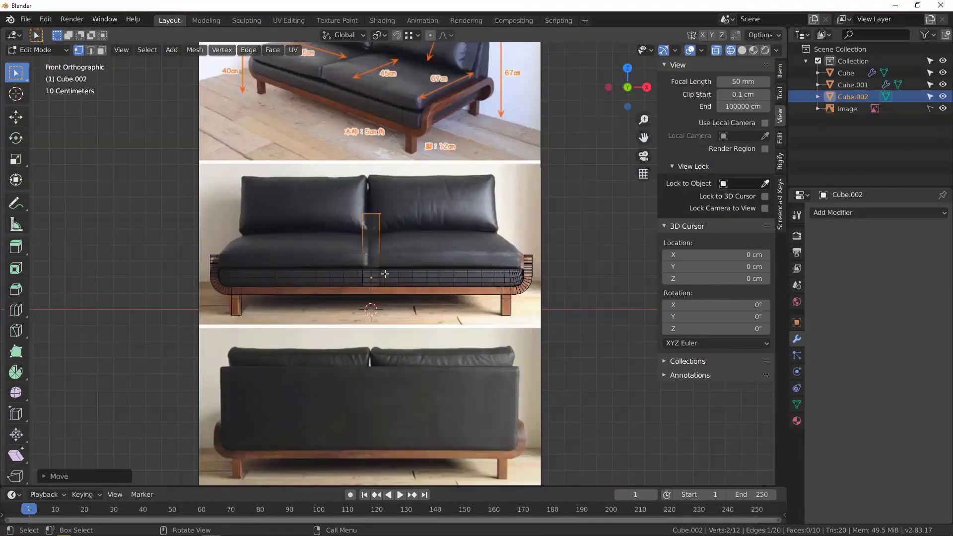
drag(372, 194, 445, 310)
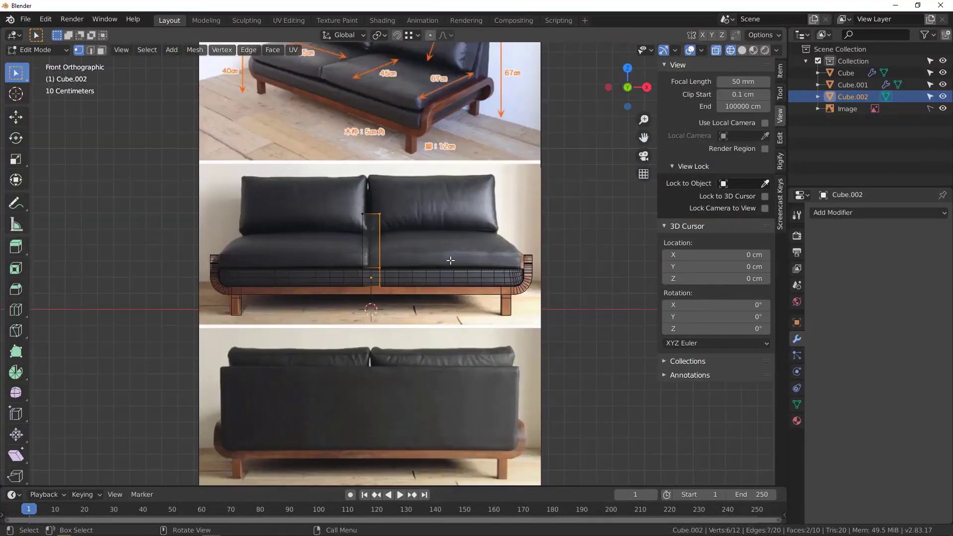
key(g)
key(x)
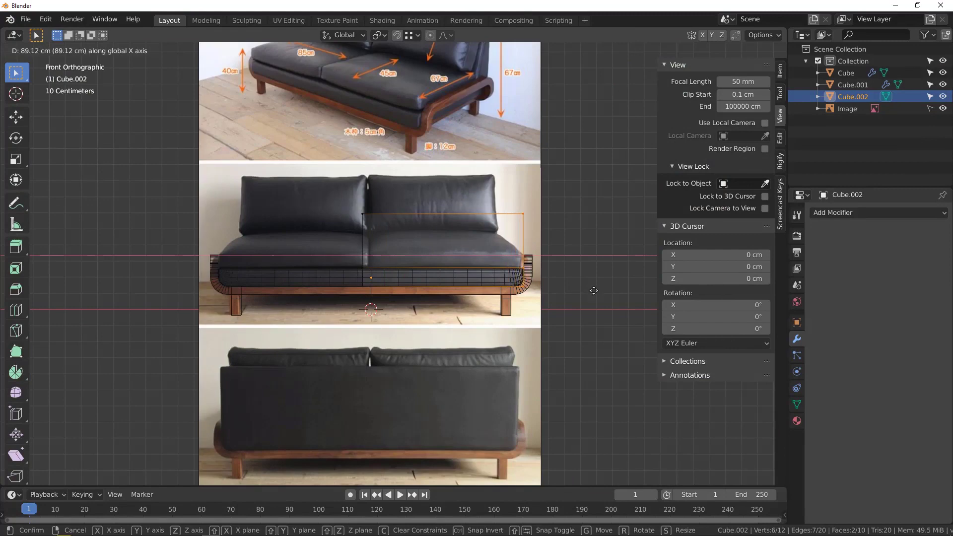
click(593, 290)
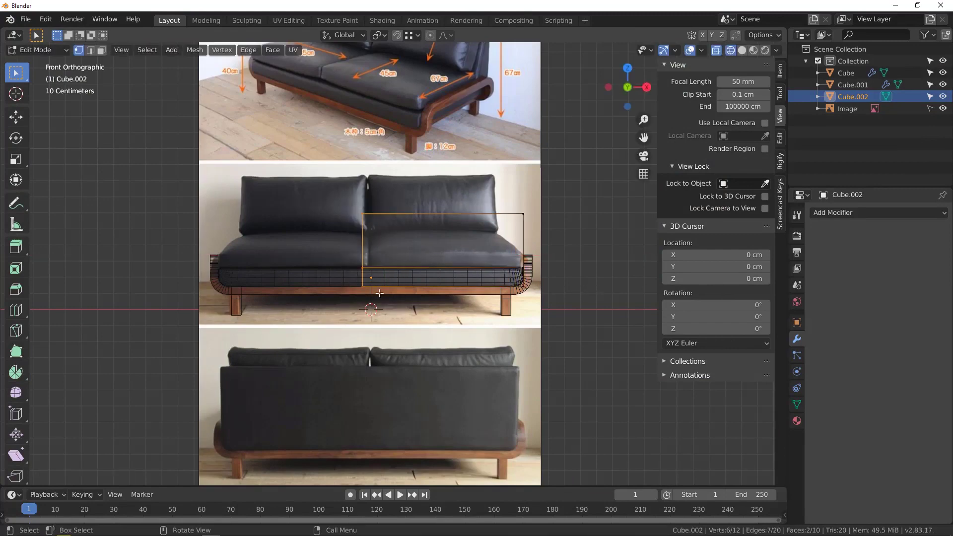
Set the local X of the backrest's inner-end vertices to 0 cm so that end lies on the sofa's centre line.
scroll(357, 230, up, 4)
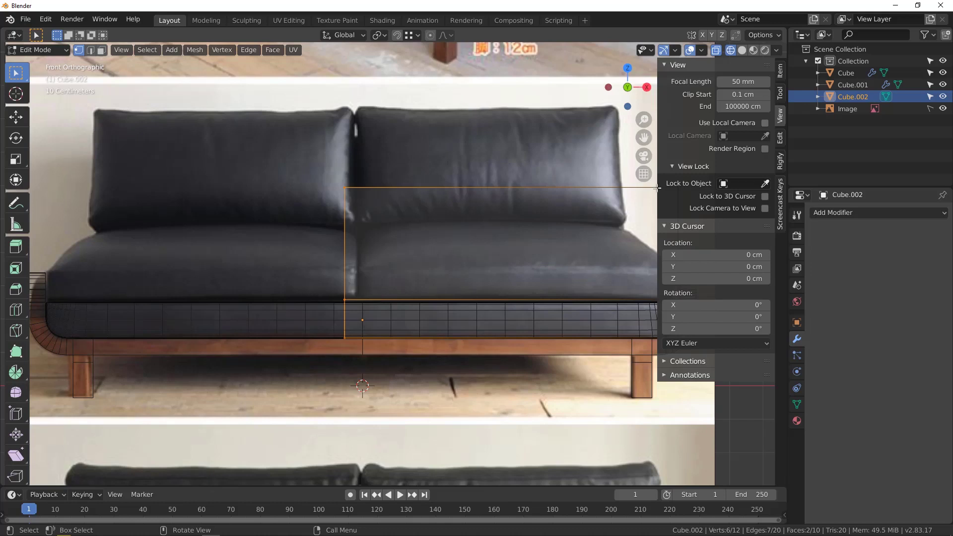
click(783, 73)
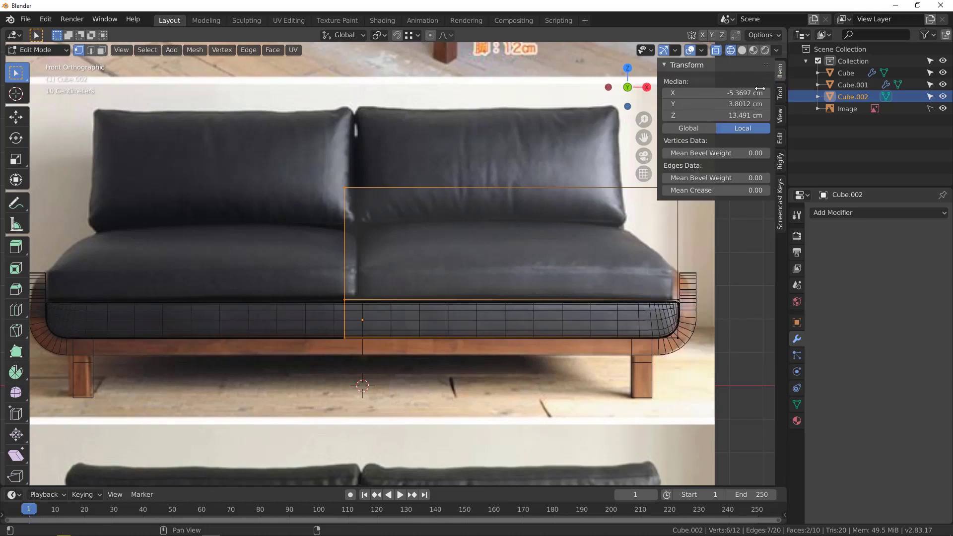
scroll(456, 270, down, 3)
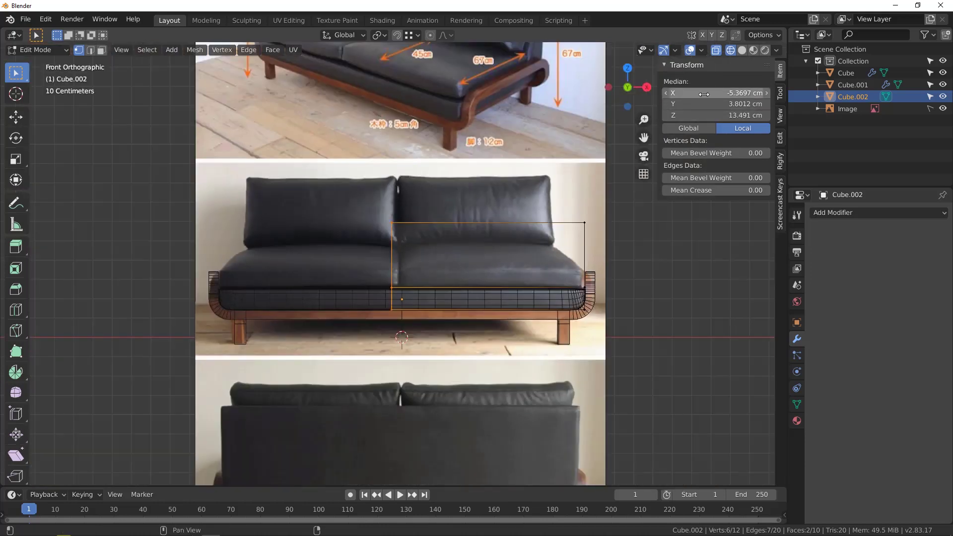
drag(704, 94, 705, 95)
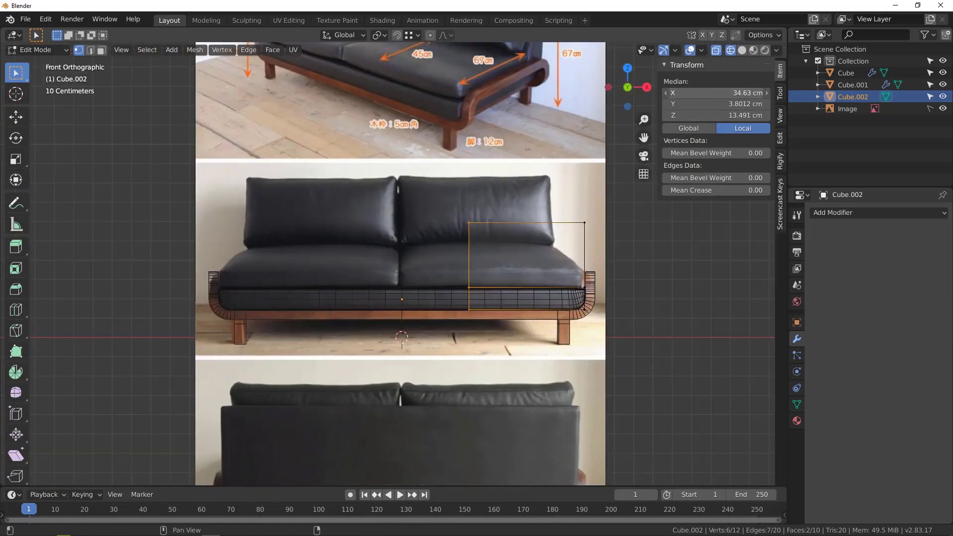
click(705, 94)
text(0)
key(Return)
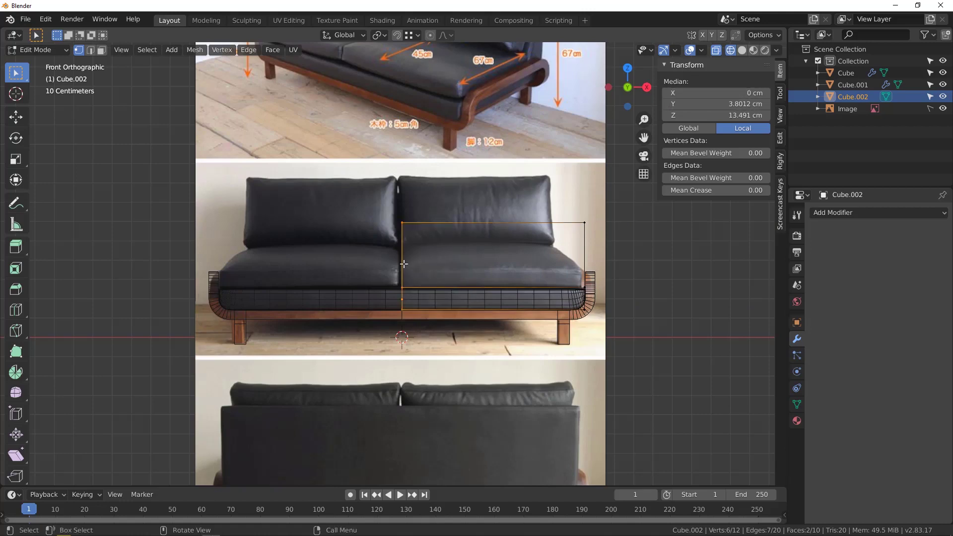
In solid shading, delete the two faces closing the backrest's inner end at the centre line.
mouse_move(399, 239)
middle_down()
mouse_move(415, 273)
mouse_move(460, 269)
mouse_move(391, 291)
middle_up()
scroll(415, 274, up, 4)
key(z)
click(508, 274)
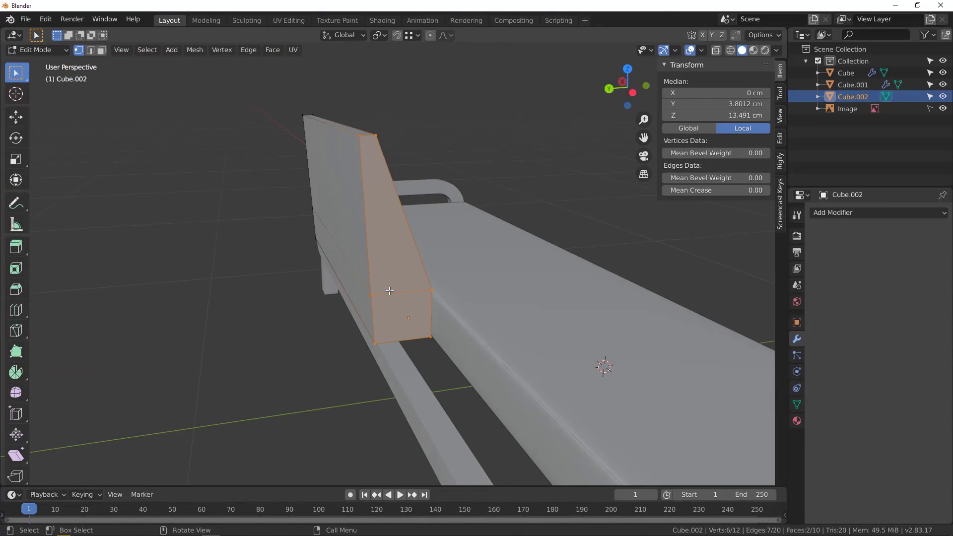
key(3)
click(389, 289)
shift+click(398, 314)
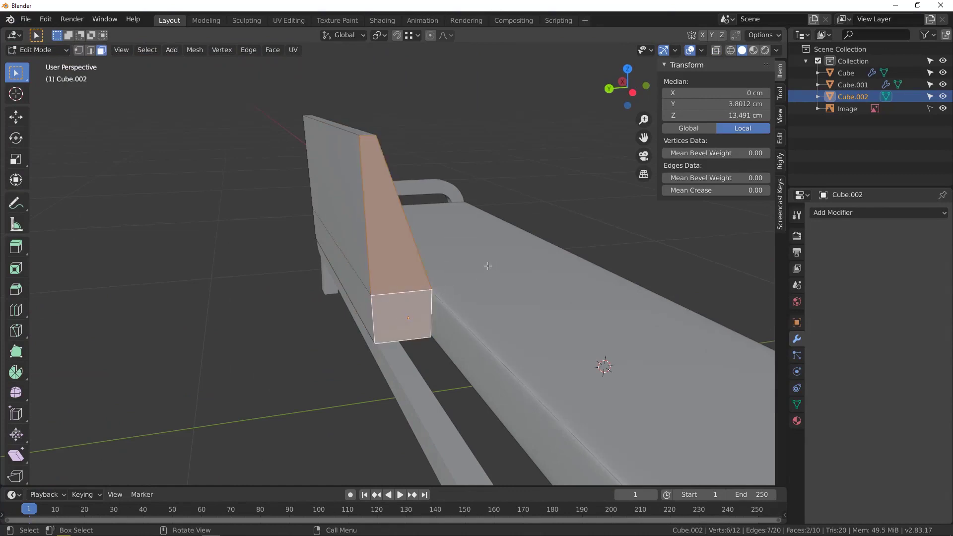
middle_drag(488, 266, 621, 243)
key(x)
click(420, 270)
scroll(366, 259, down, 4)
scroll(311, 267, down, 3)
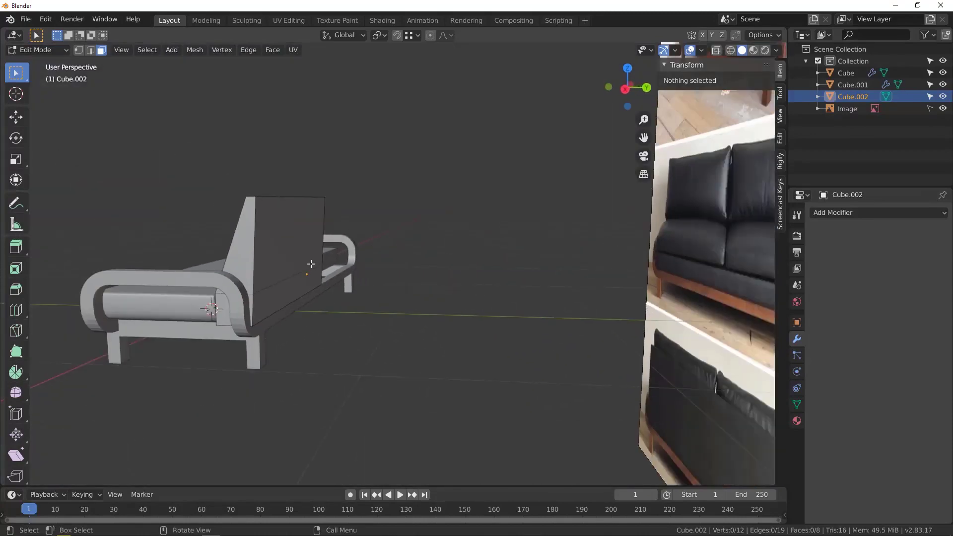
Select the bottom edge of the backrest's outer end face, where it meets the curved armrest frame.
middle_drag(311, 266, 400, 297)
scroll(400, 296, up, 6)
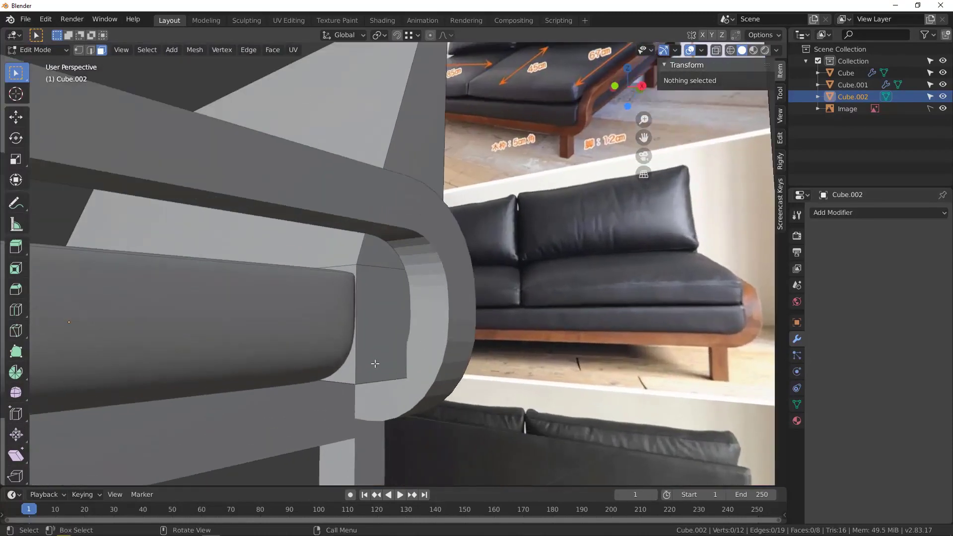
click(371, 376)
middle_drag(371, 376, 236, 340)
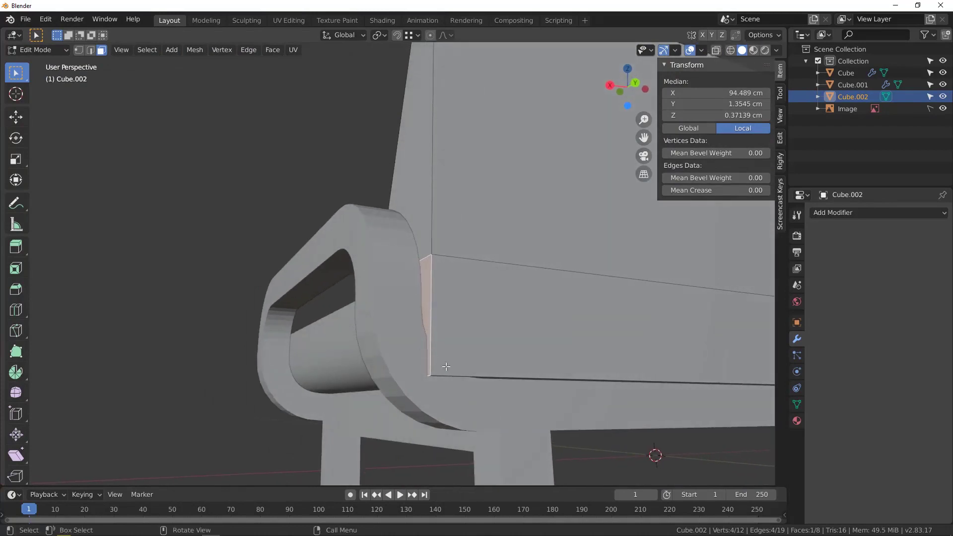
mouse_move(448, 352)
middle_down()
mouse_move(497, 329)
mouse_move(504, 341)
mouse_move(451, 351)
middle_up()
key(2)
click(373, 383)
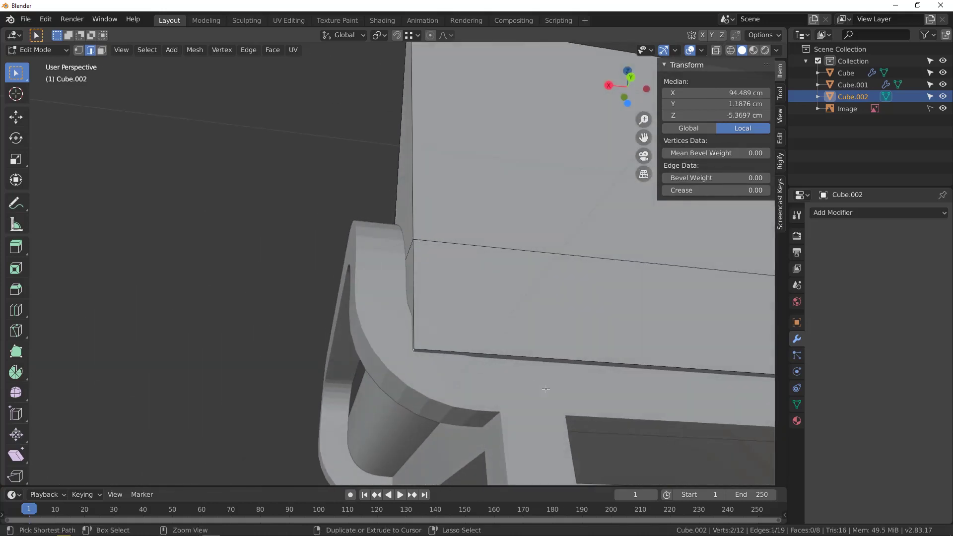
key(ctrl+b)
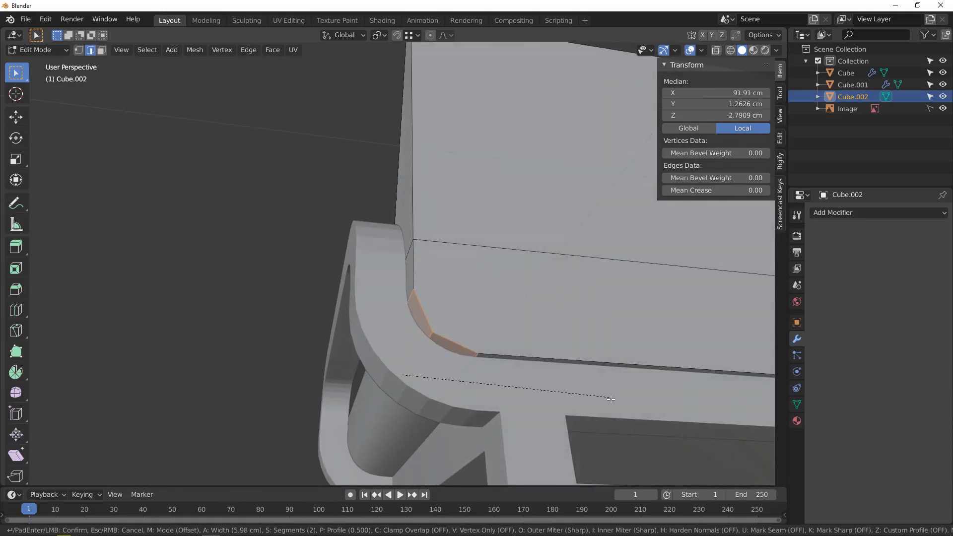
click(615, 400)
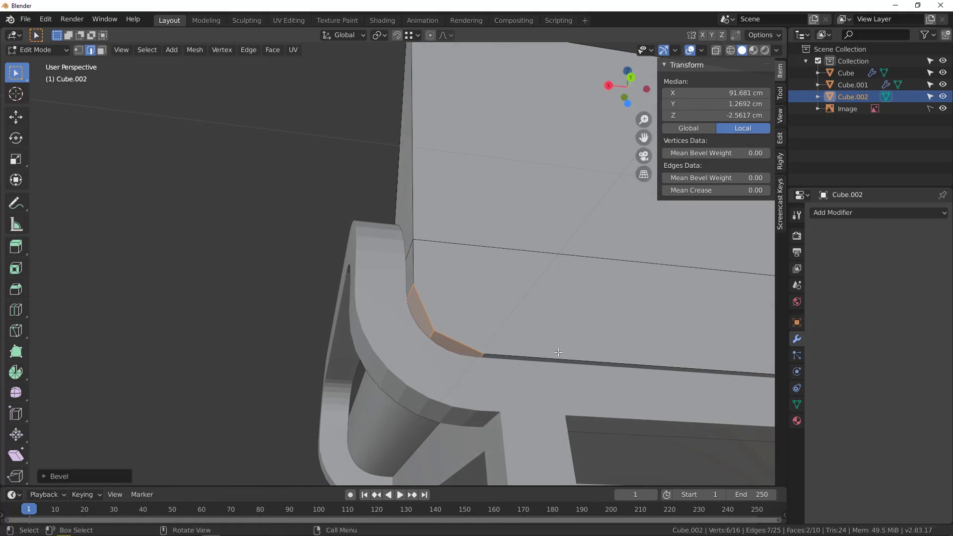
middle_drag(558, 352, 553, 381)
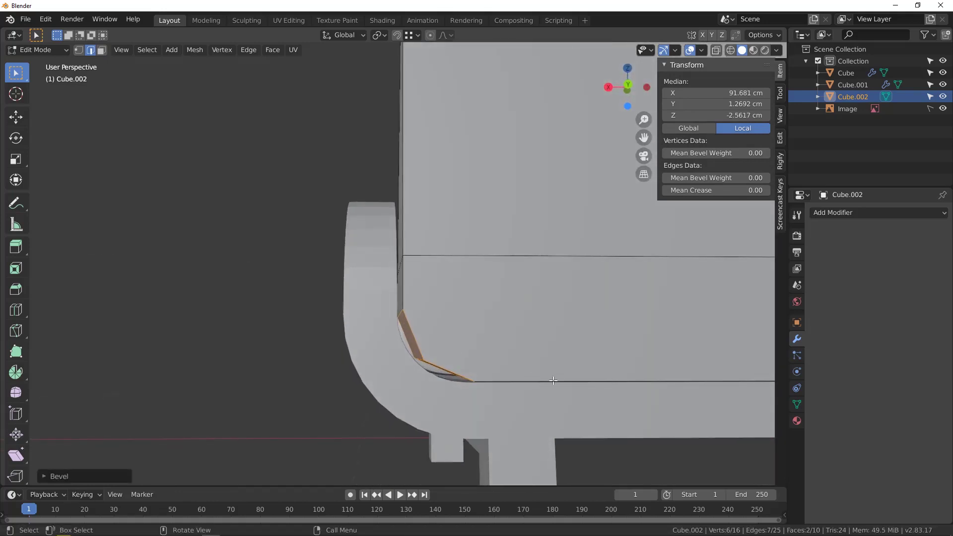
key(ctrl+z)
Bevel the backrest's bottom outer edge about 5.24 cm wide with 2 segments to follow the armrest frame's curve.
key(ctrl+b)
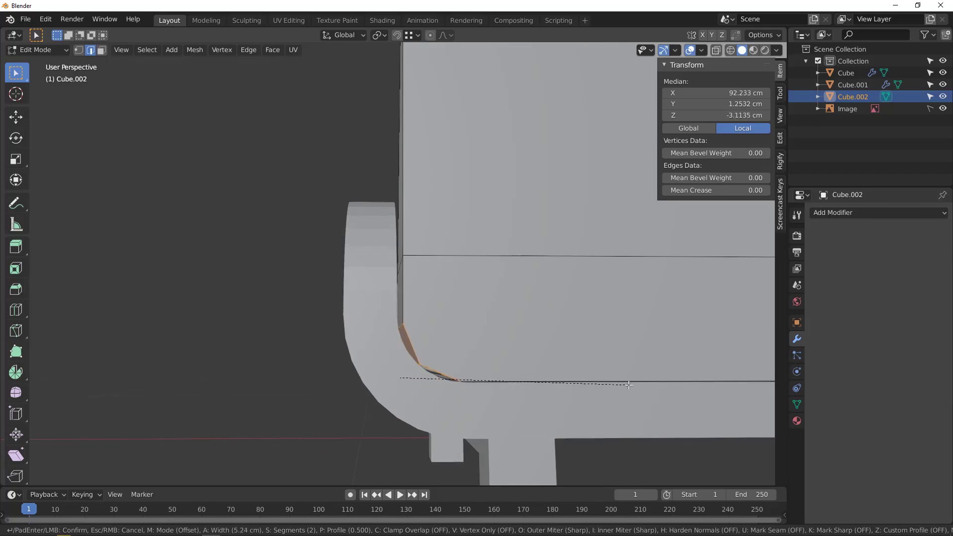
click(629, 385)
middle_drag(467, 317, 437, 370)
scroll(479, 310, down, 4)
Add a vertical loop cut through the backrest's upper part and slide it outward to line up with the bevel's inner end.
middle_drag(447, 247, 496, 206)
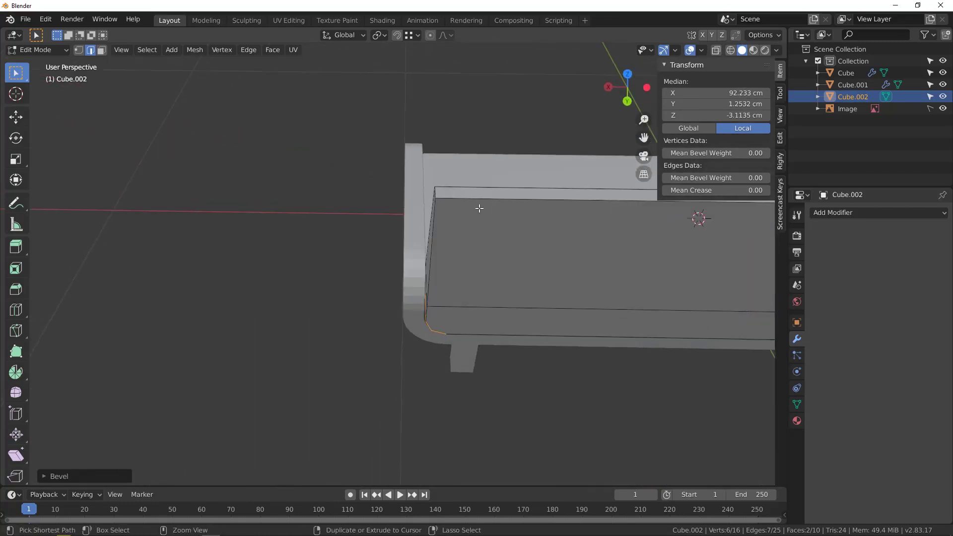
key(ctrl+r)
click(472, 203)
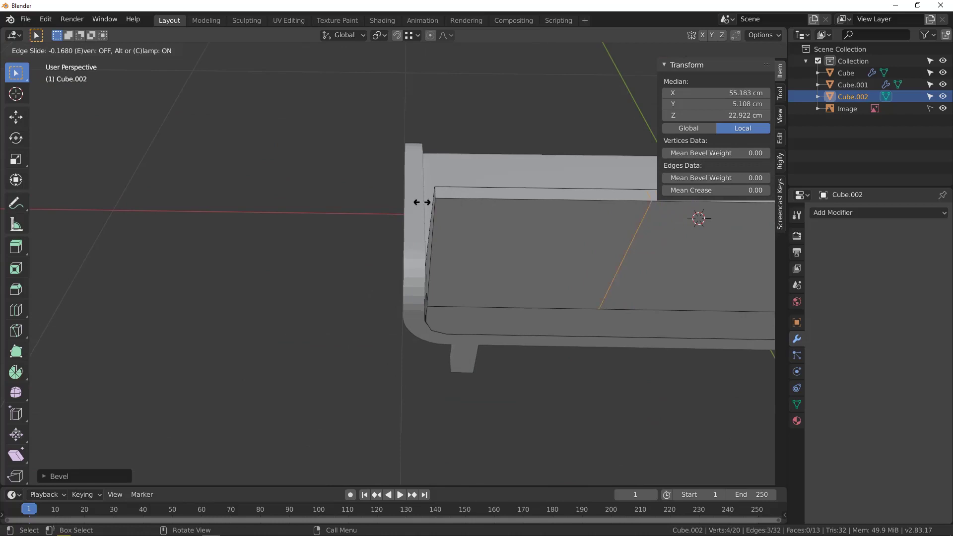
click(233, 204)
Connect the loop cut's lower vertex on the rear face to the bevel's inner end vertex with an edge.
middle_drag(338, 300, 449, 345)
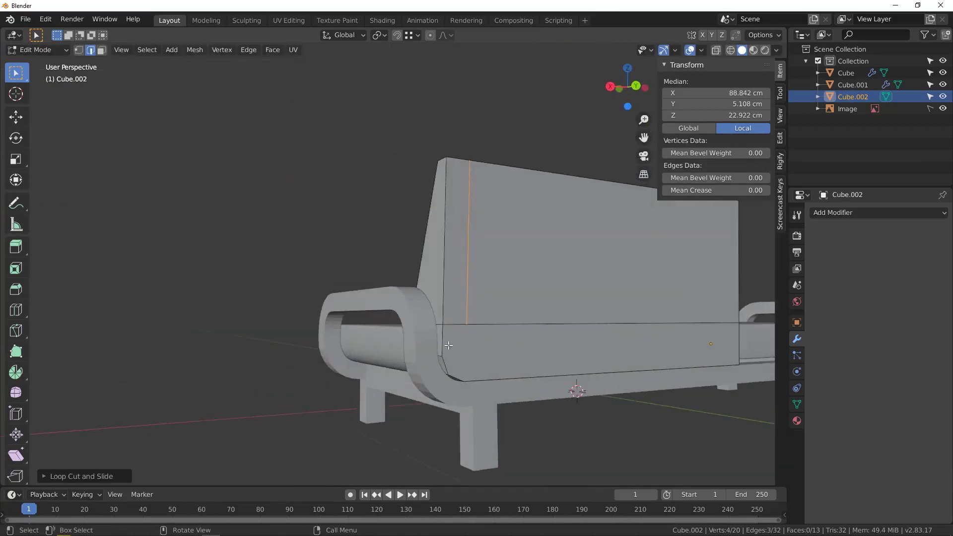
scroll(449, 345, up, 5)
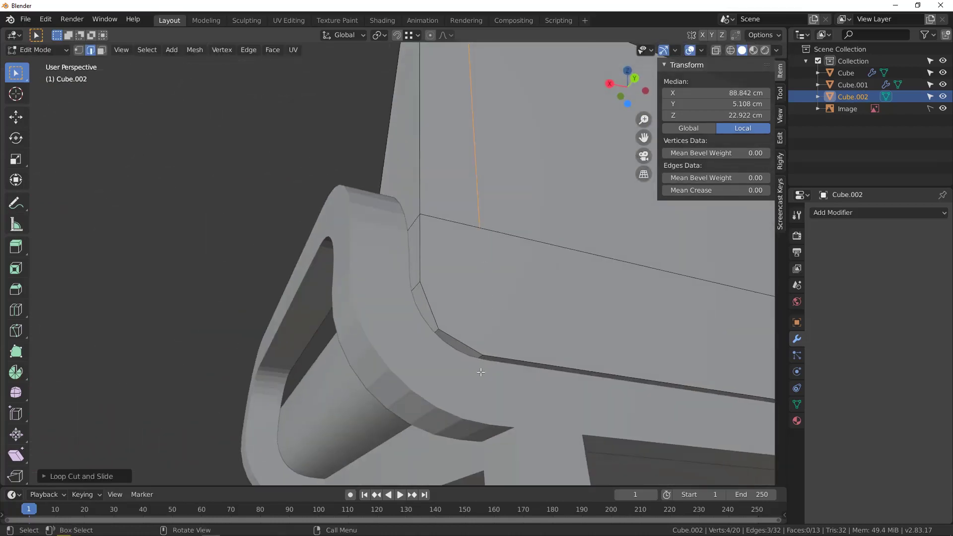
key(1)
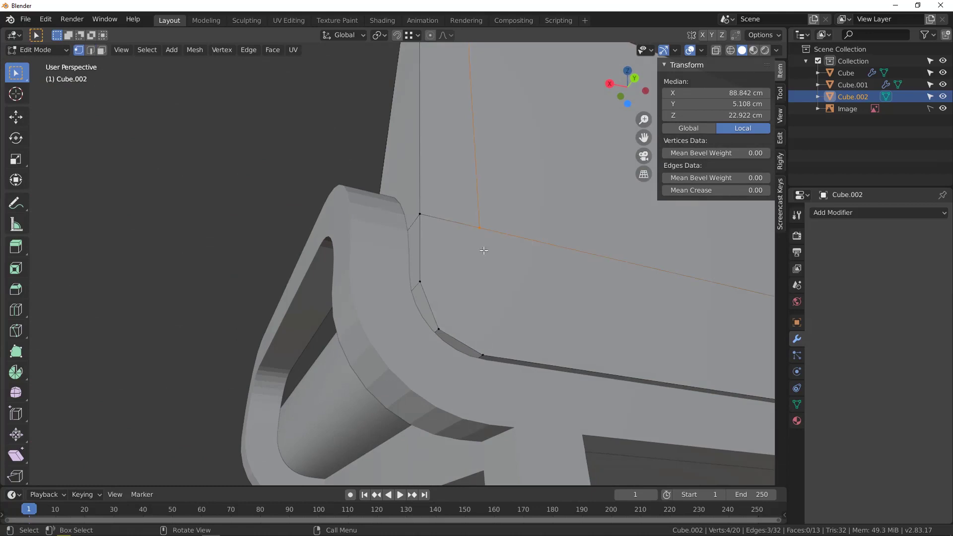
click(479, 230)
shift+click(484, 354)
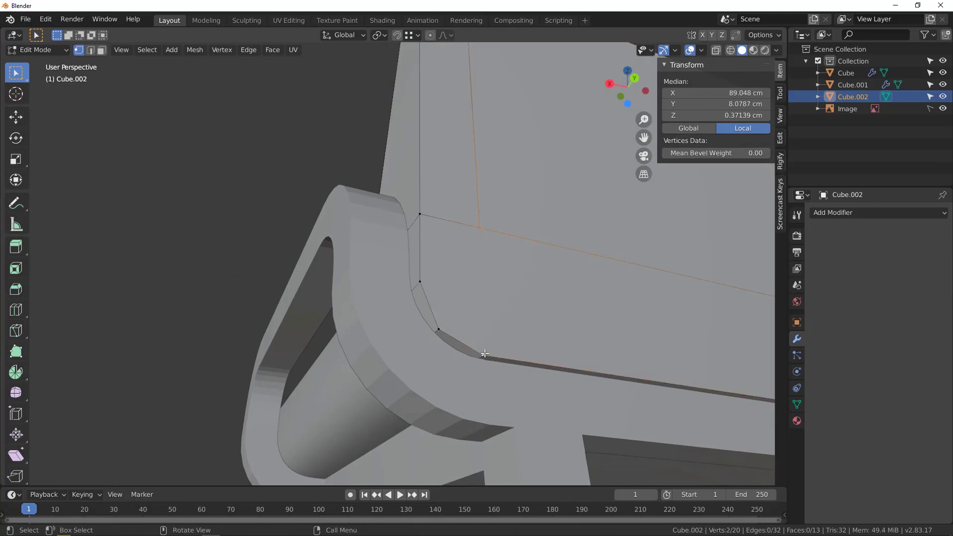
key(f)
Isolate the backrest in local view and join the front face's loop-cut vertex to the bevel's inner end vertex below it.
middle_drag(373, 266, 369, 214)
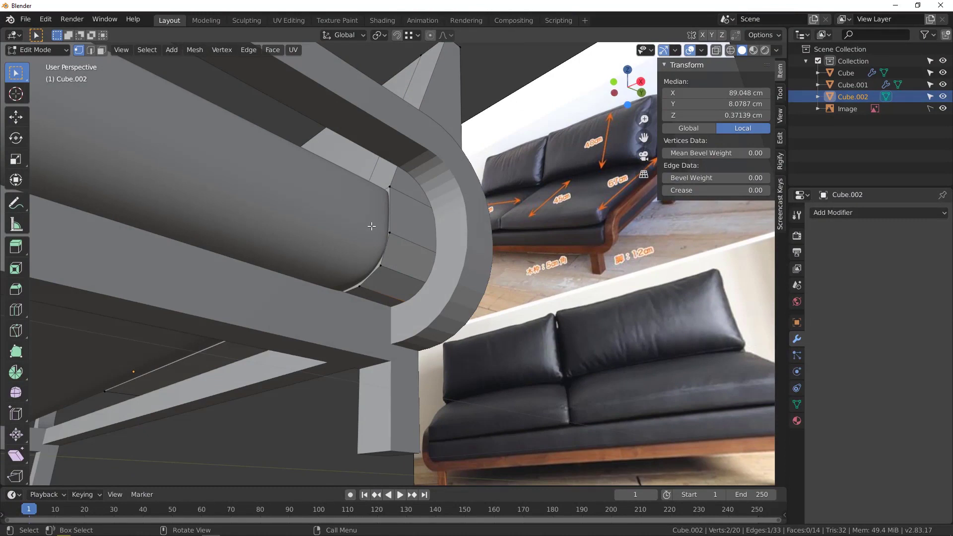
key(KP_Divide)
scroll(484, 258, up, 2)
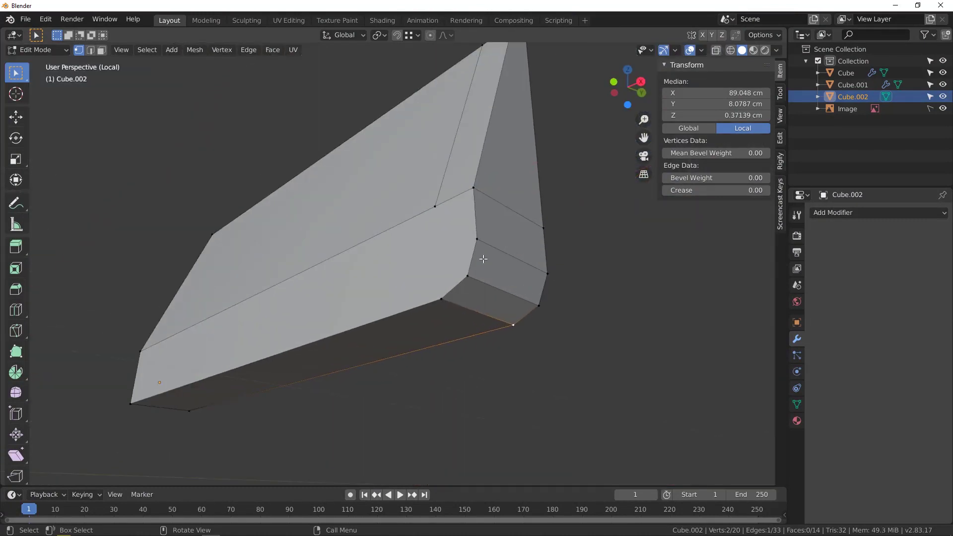
click(444, 301)
shift+click(435, 205)
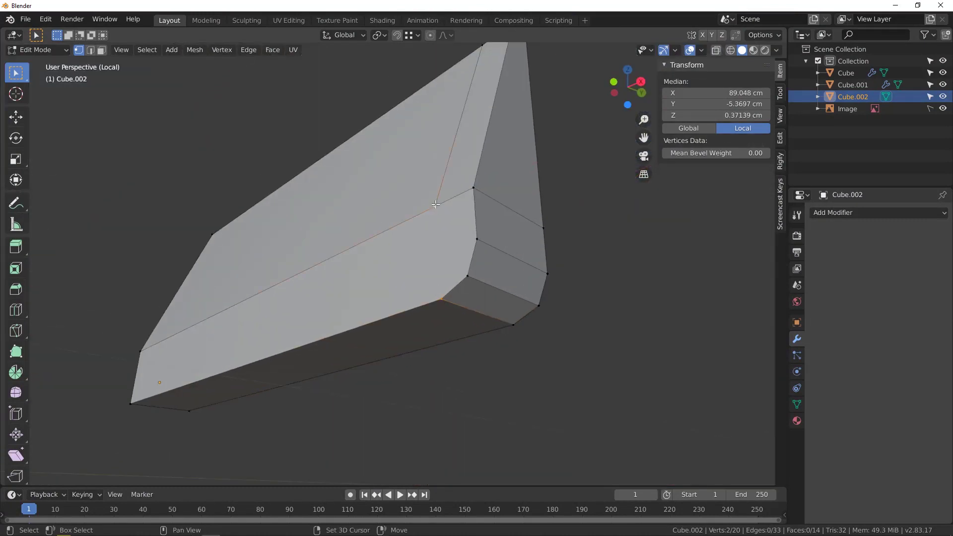
key(j)
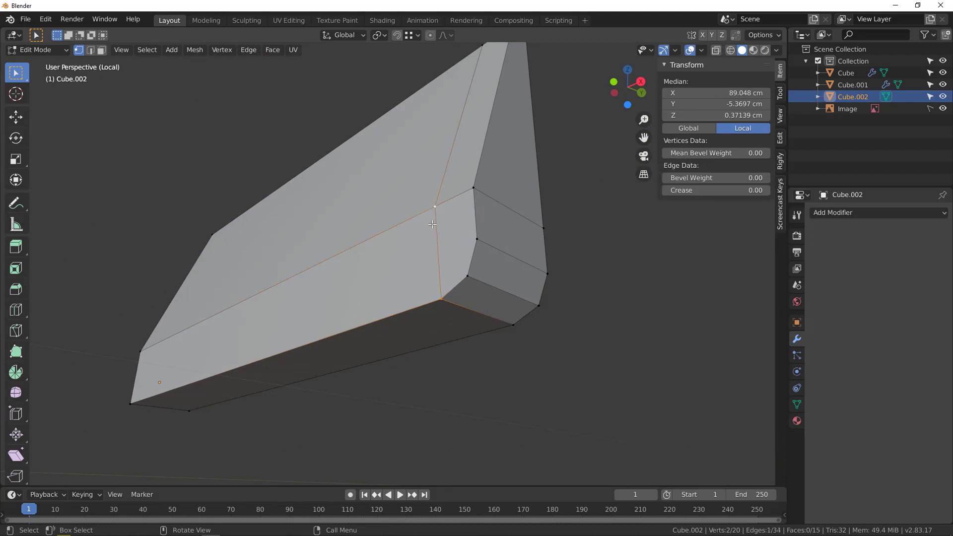
Add a centred horizontal loop cut across the long lower strip of the backrest's front face.
middle_drag(433, 225, 344, 279)
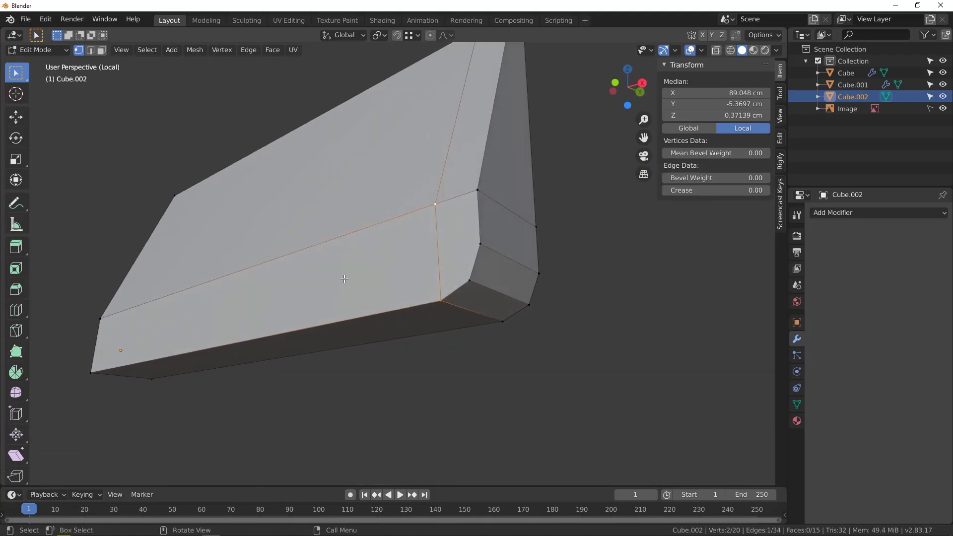
key(ctrl+r)
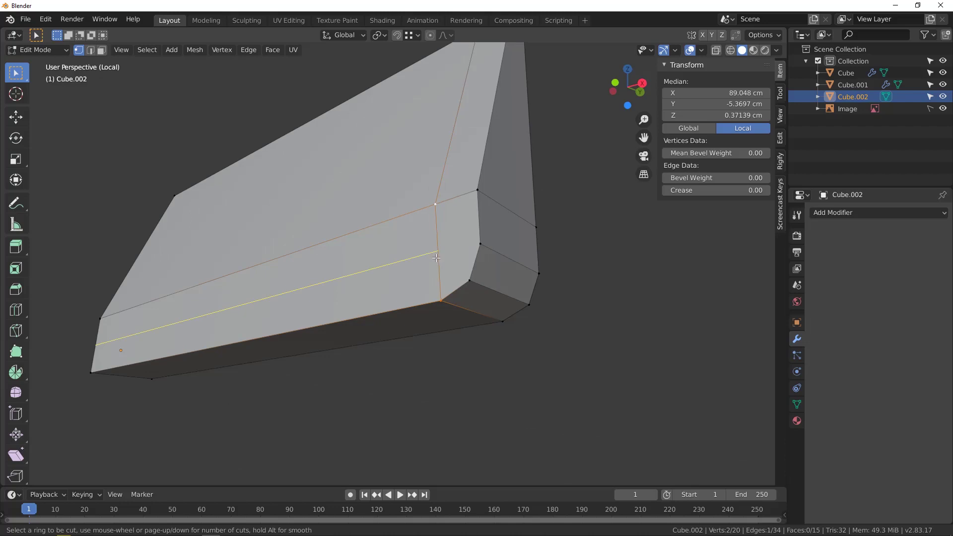
click(436, 258)
right_click(440, 259)
Connect the new front cut's outer end vertex to the bevel's upper corner vertex.
click(438, 253)
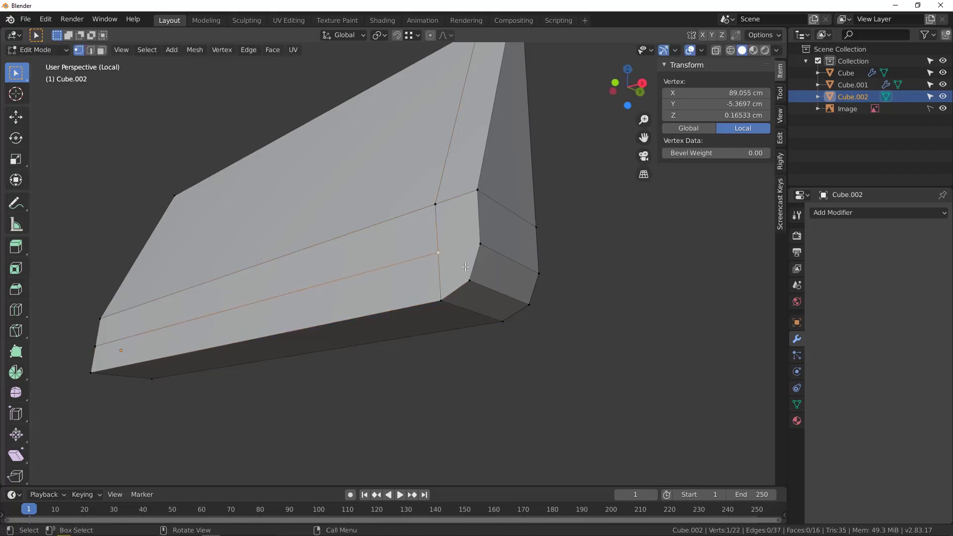
shift+click(480, 245)
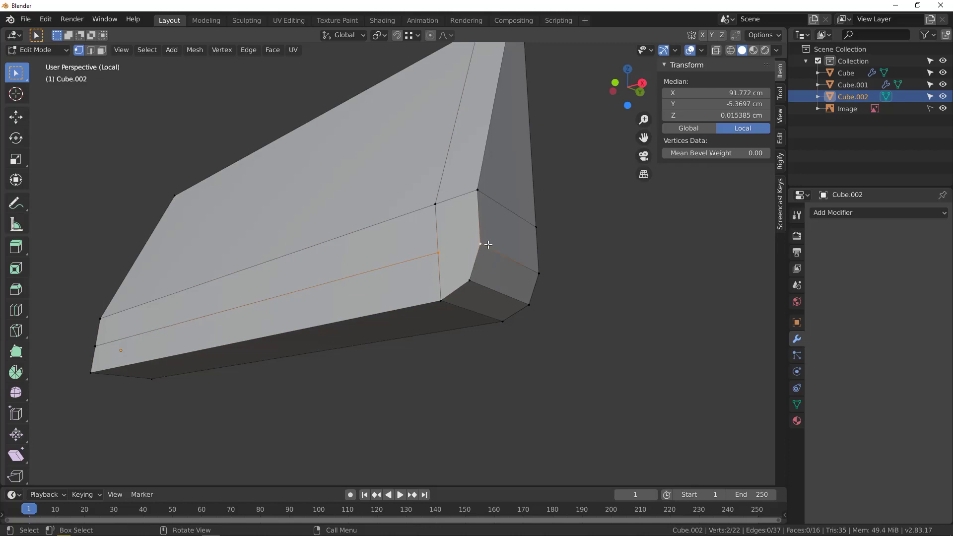
key(j)
Add a horizontal loop cut, kept close to the middle, across the long lower strip of the backrest's rear face.
middle_drag(489, 244, 521, 242)
key(ctrl+r)
click(457, 235)
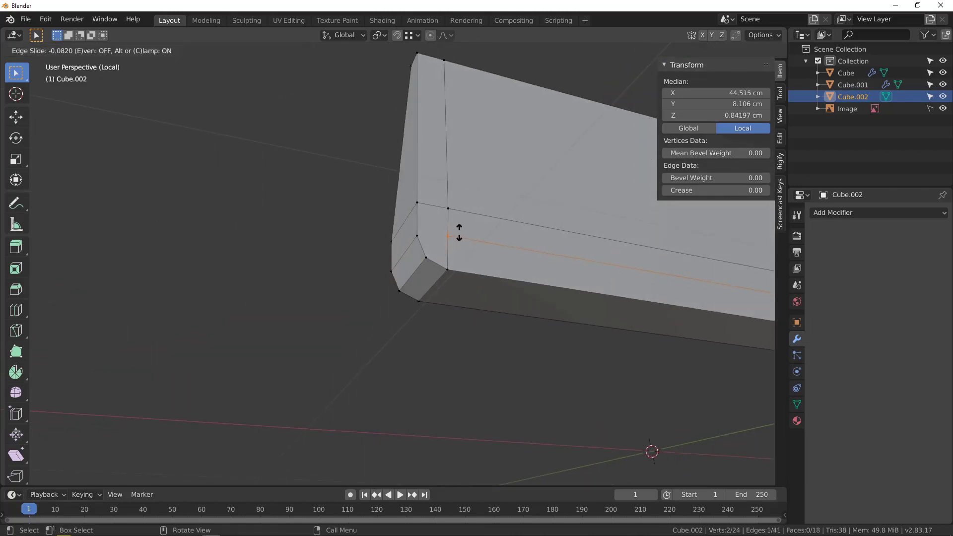
click(453, 232)
Connect the new rear cut's outer end vertex to the bevel's upper corner vertex.
click(441, 233)
shift+click(418, 237)
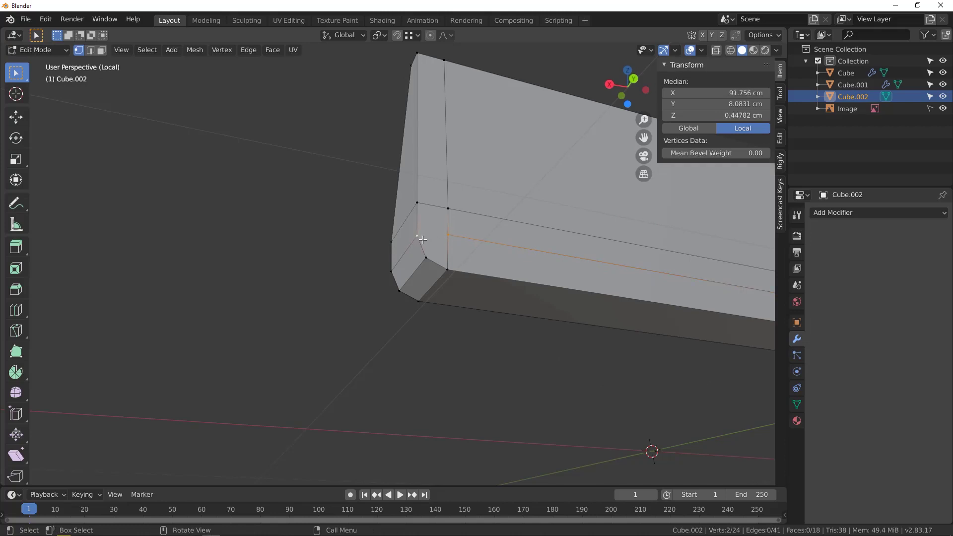
key(j)
Bevel the backrest's front and rear outline edges and its horizontal crease line with two segments, about 1.05 cm wide.
scroll(369, 264, down, 5)
middle_drag(369, 265, 396, 231)
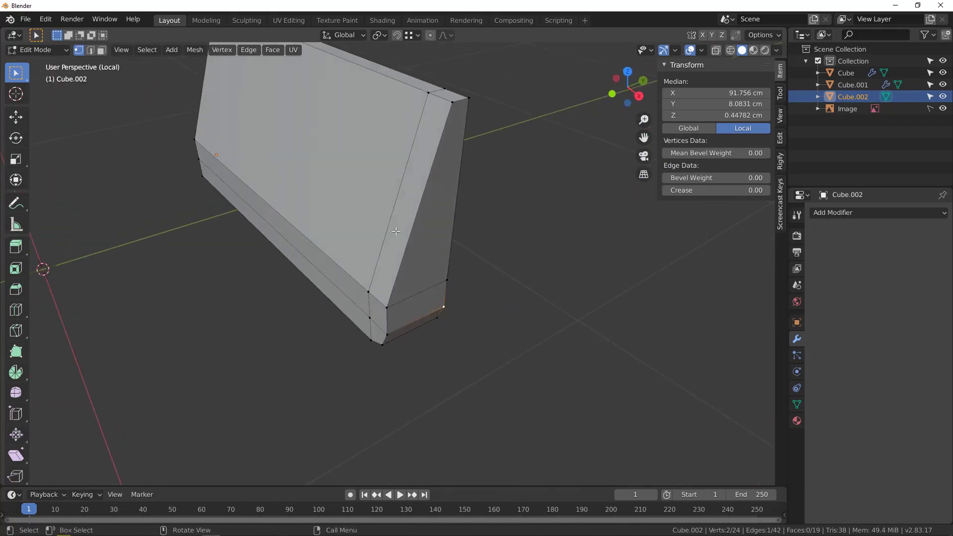
shift+click(415, 87)
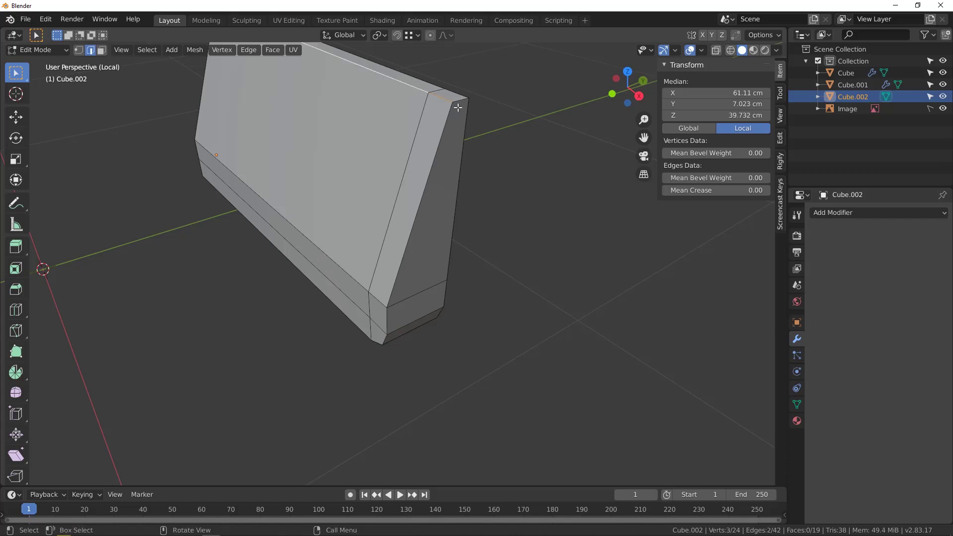
shift+middle_drag(427, 103, 424, 119)
alt+shift+click(416, 94)
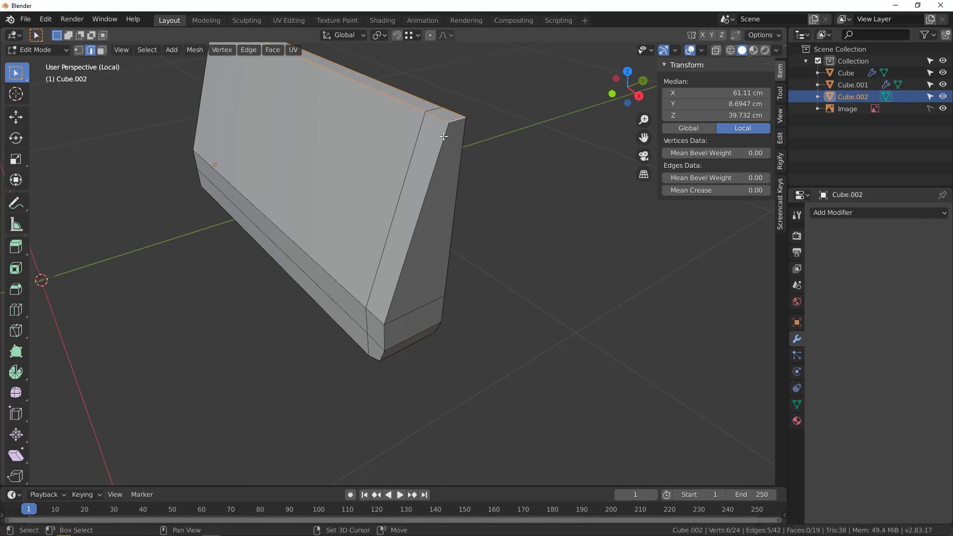
middle_drag(461, 158, 409, 279)
shift+click(401, 300)
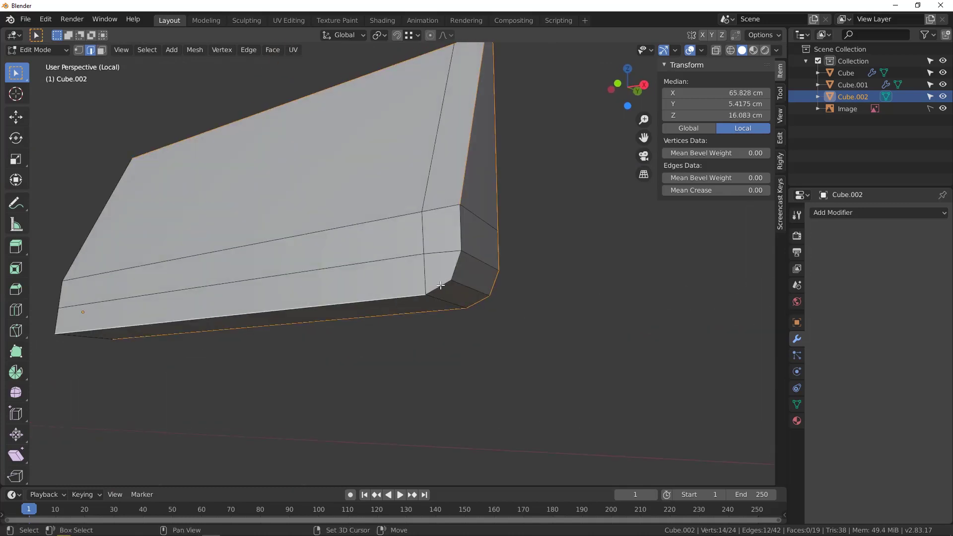
shift+click(439, 287)
middle_drag(457, 213, 572, 253)
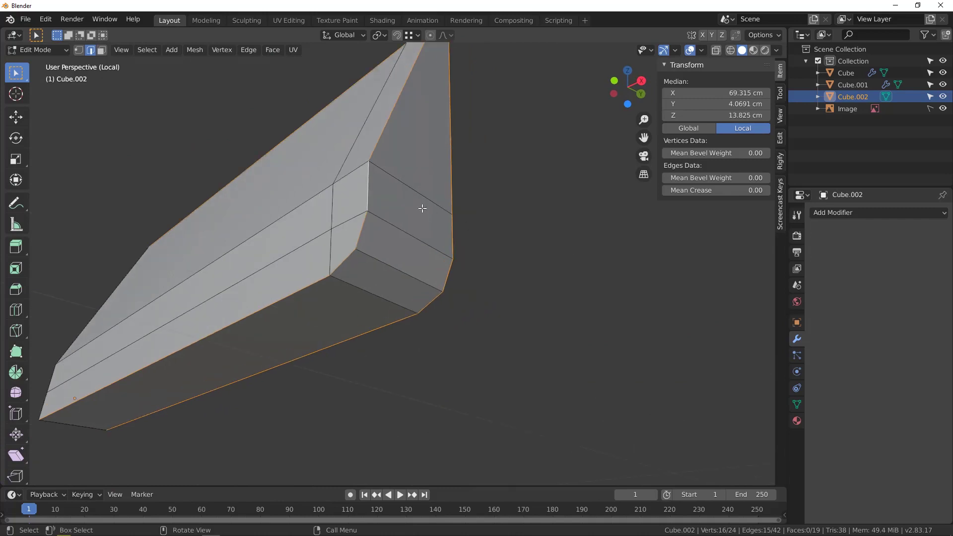
alt+shift+click(359, 166)
middle_drag(329, 184, 452, 263)
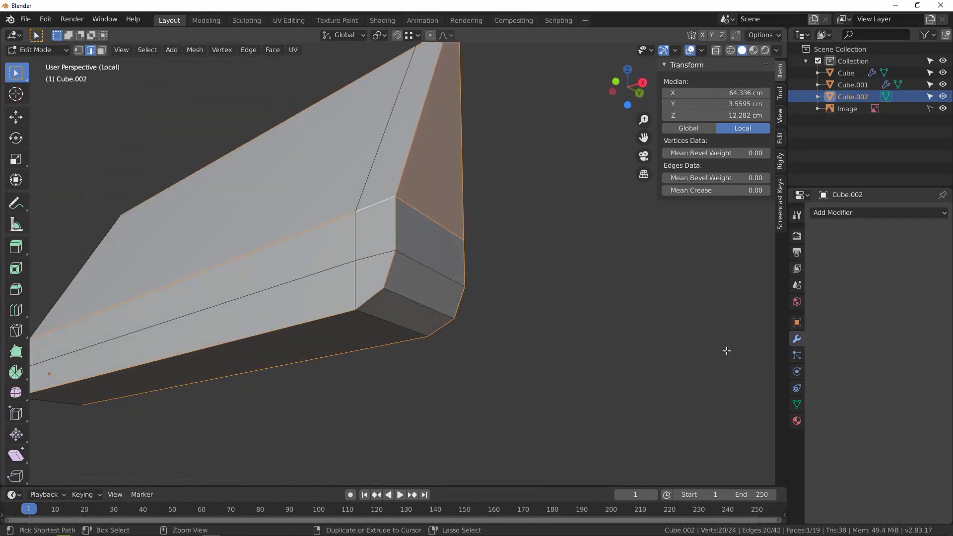
key(ctrl+b)
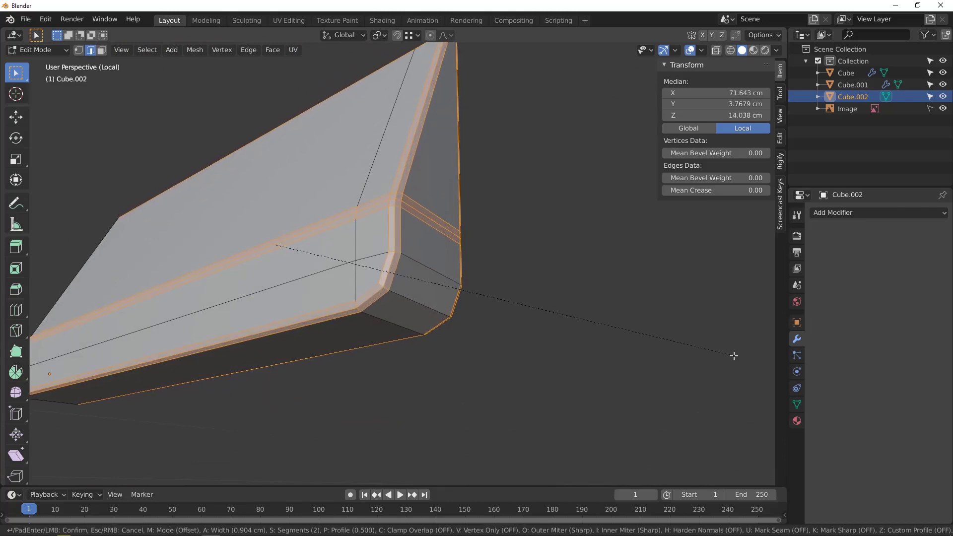
click(734, 356)
middle_drag(532, 219, 527, 307)
key(ctrl+b)
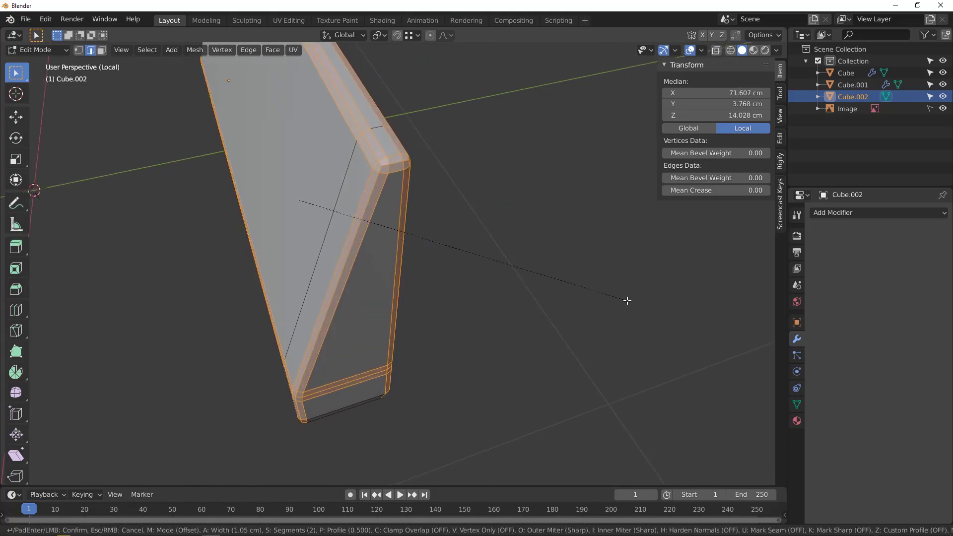
click(627, 301)
Examine the bevelled edges around the backrest's outer end and lower corner, with and without the mesh edges shown.
middle_drag(627, 301, 358, 224)
scroll(350, 317, up, 1)
middle_drag(350, 318, 381, 227)
scroll(423, 228, up, 3)
key(Tab)
scroll(419, 197, down, 2)
scroll(373, 205, down, 1)
key(Tab)
Add two evenly spaced loop cuts through the backrest's thickness, running around its end face, top and underside.
key(ctrl+r)
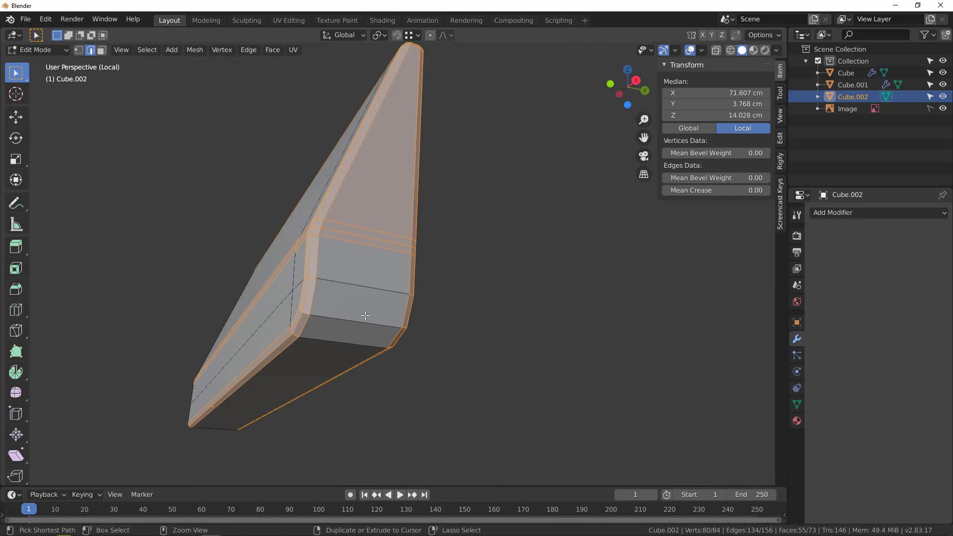
scroll(363, 314, up, 1)
click(362, 314)
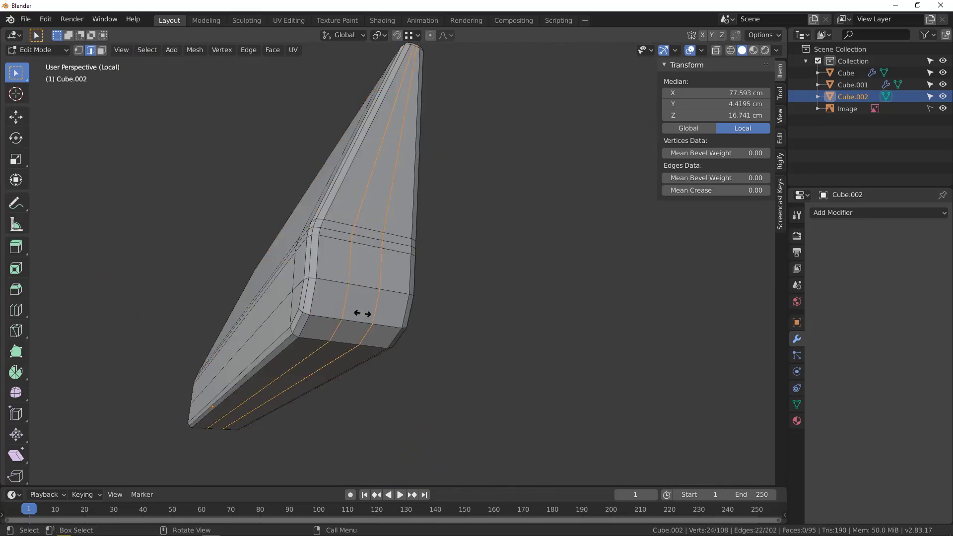
right_click(362, 314)
Add six evenly spaced vertical loop cuts along the backrest's length.
mouse_move(362, 314)
middle_down()
mouse_move(391, 306)
mouse_move(370, 303)
middle_up()
scroll(334, 301, down, 3)
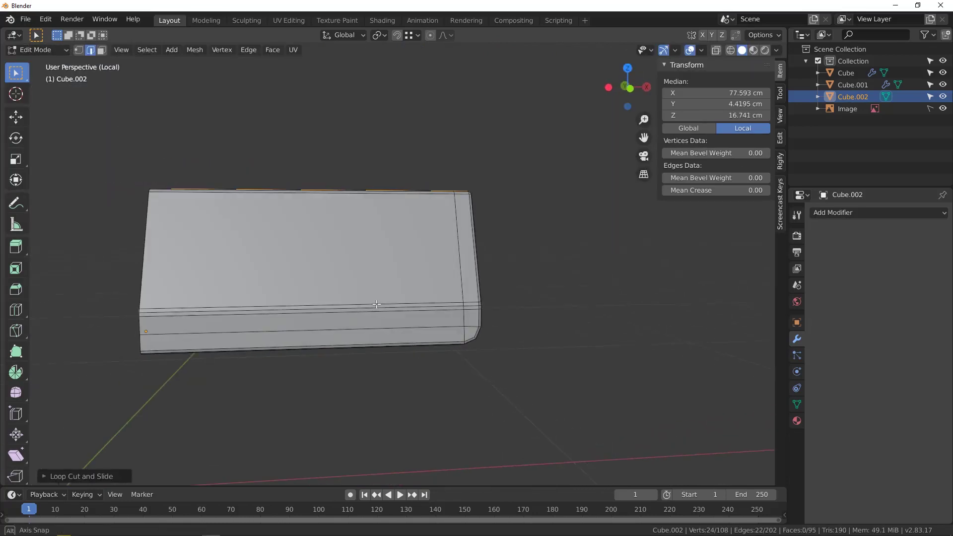
key(ctrl+r)
scroll(371, 303, up, 4)
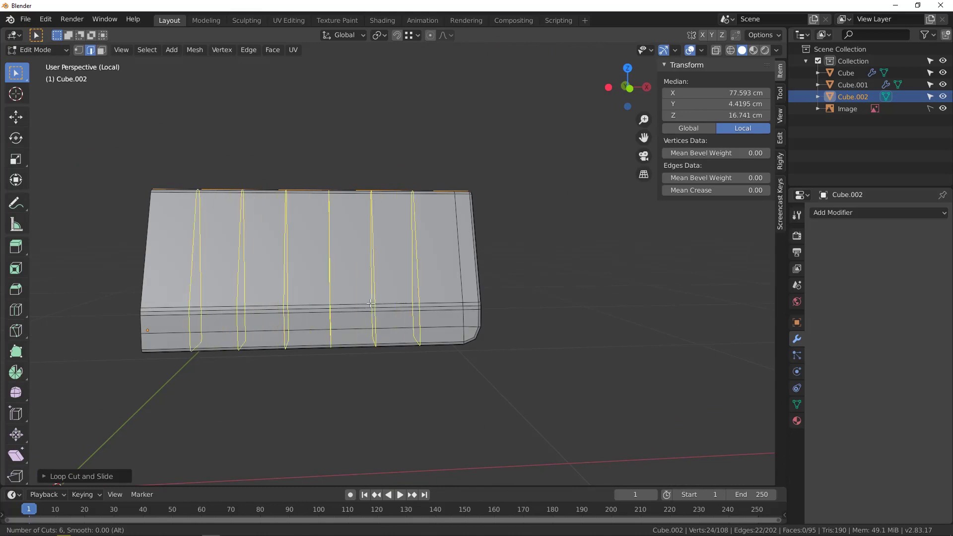
click(370, 303)
right_click(370, 303)
Shade the backrest smooth and add a Subdivision Surface modifier to it.
middle_drag(371, 303, 395, 289)
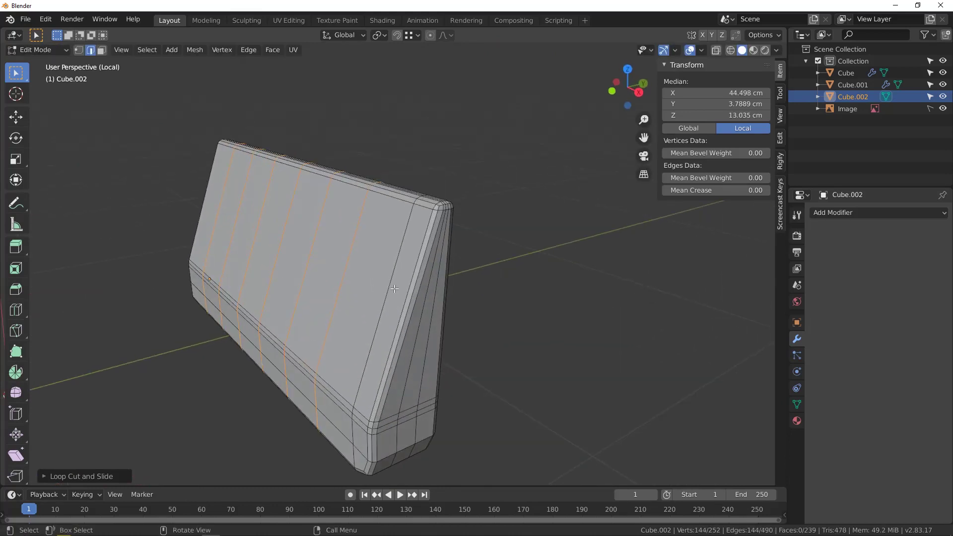
key(Tab)
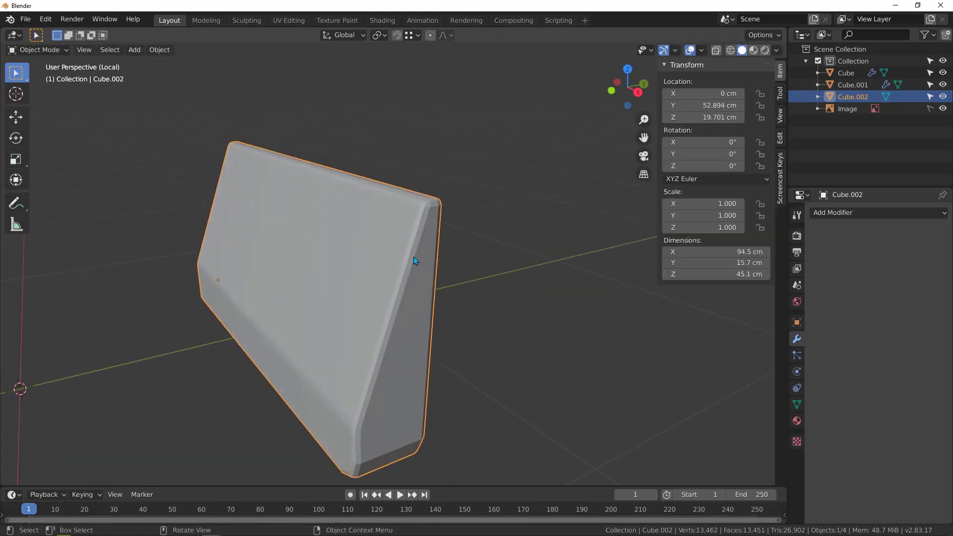
right_click(415, 258)
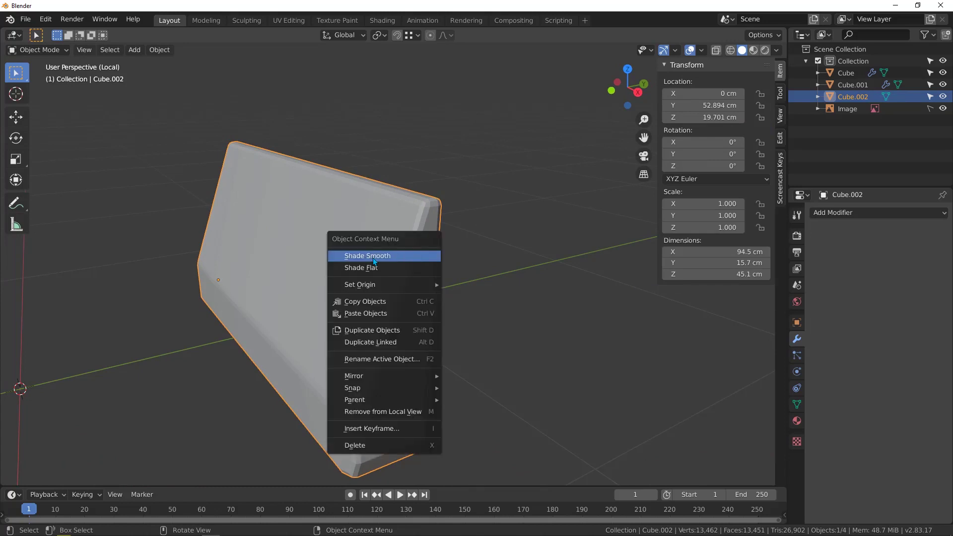
click(399, 259)
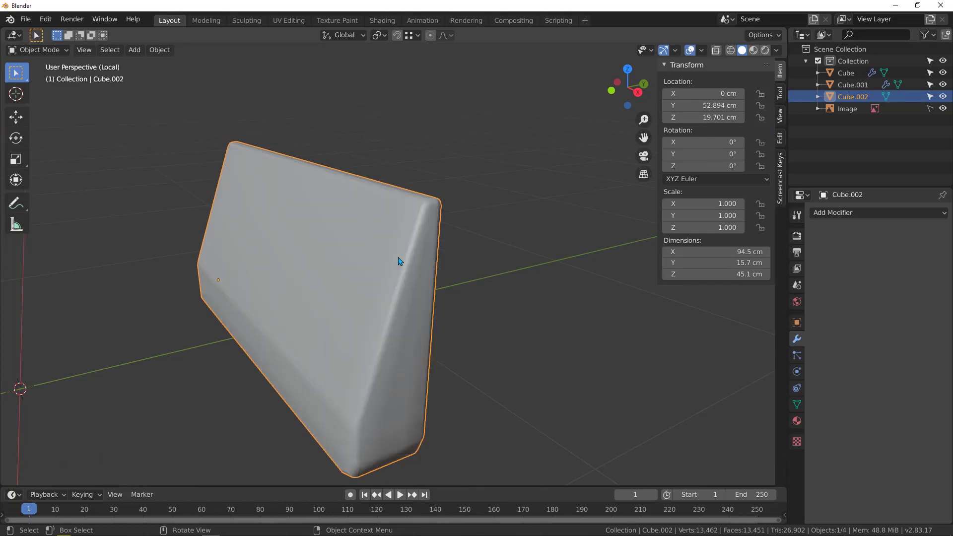
click(841, 214)
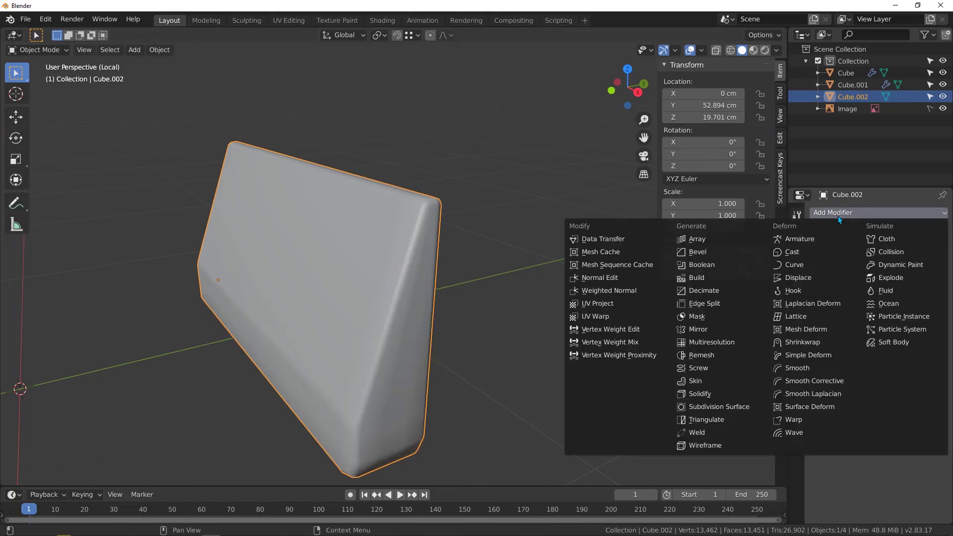
click(713, 407)
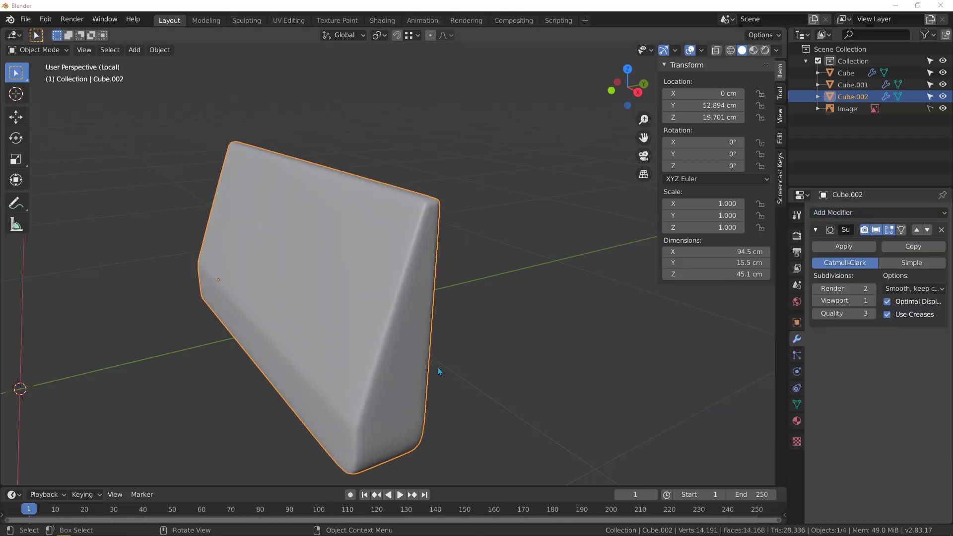
Examine the smoothed backrest's lower rounded corner and upper edges from several angles.
middle_drag(381, 301, 386, 251)
scroll(434, 276, up, 2)
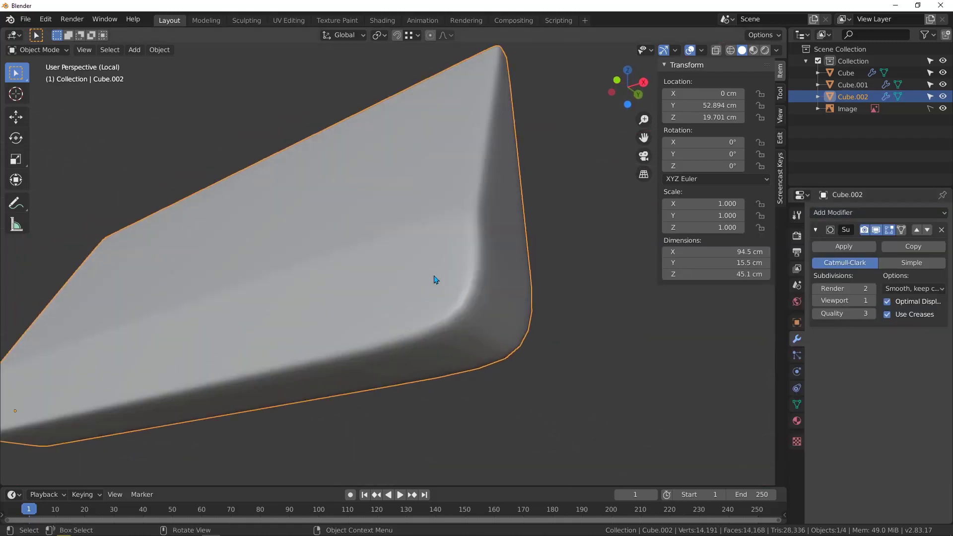
middle_drag(435, 279, 414, 254)
scroll(414, 294, down, 3)
scroll(427, 270, up, 2)
scroll(427, 270, down, 2)
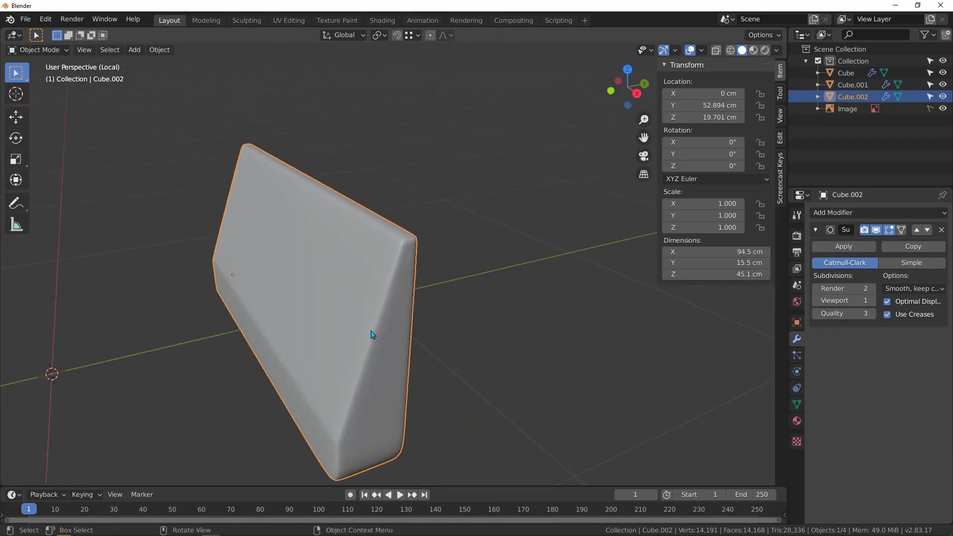
middle_drag(372, 335, 448, 331)
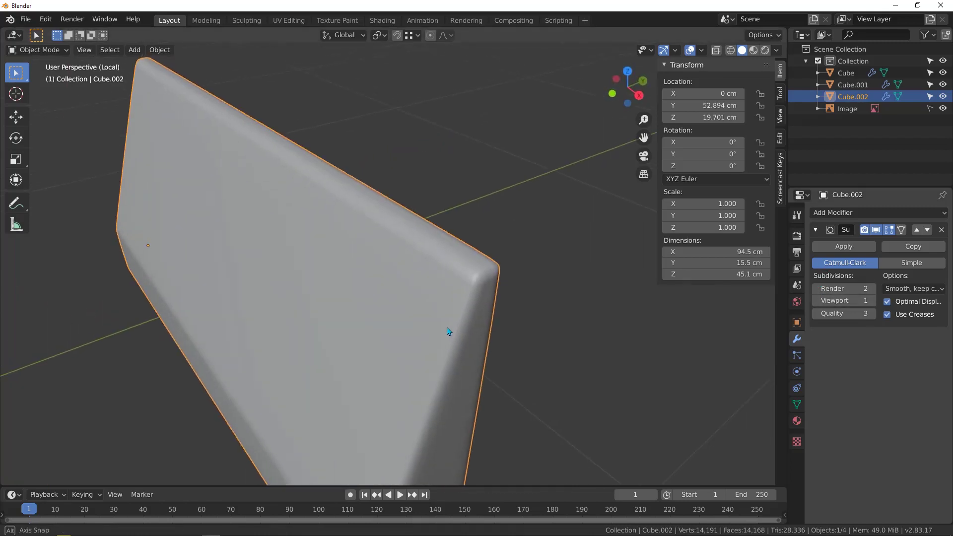
Turn off the modifier's Optimal Display and enable the wireframe display for the backrest.
click(887, 301)
middle_drag(415, 300, 437, 303)
click(797, 323)
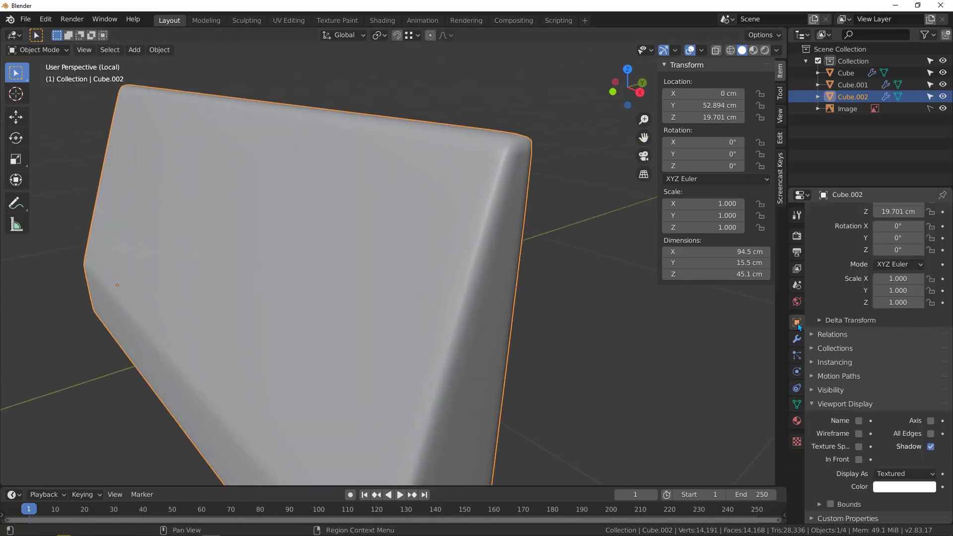
scroll(814, 339, down, 1)
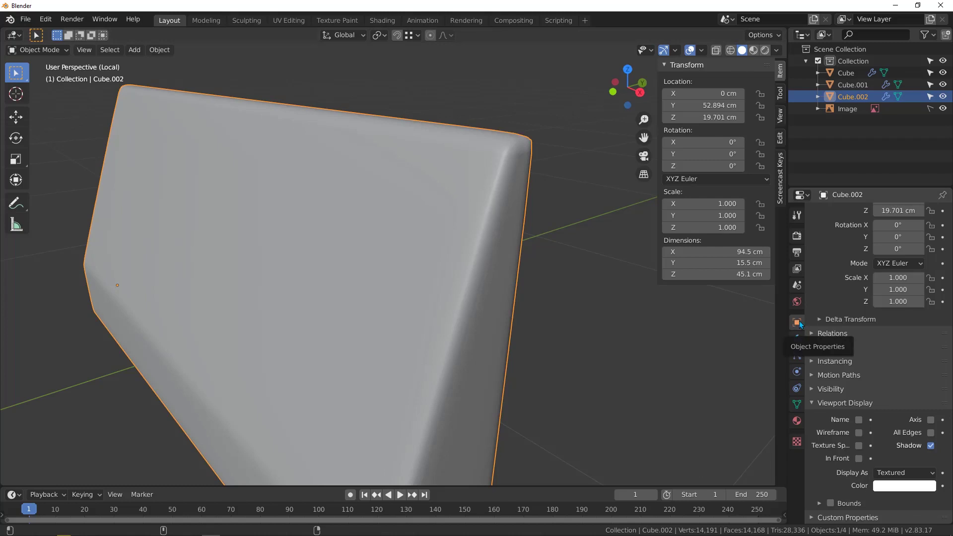
click(862, 435)
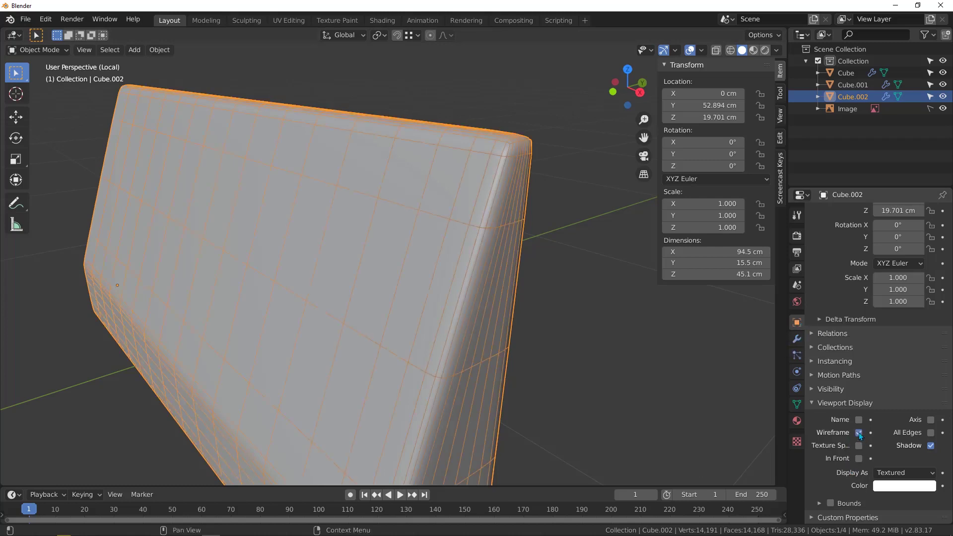
Try to select the edge loop along the backrest's front upper rim on the unapplied mesh.
scroll(424, 252, down, 3)
middle_drag(424, 252, 432, 284)
key(Tab)
alt+click(448, 296)
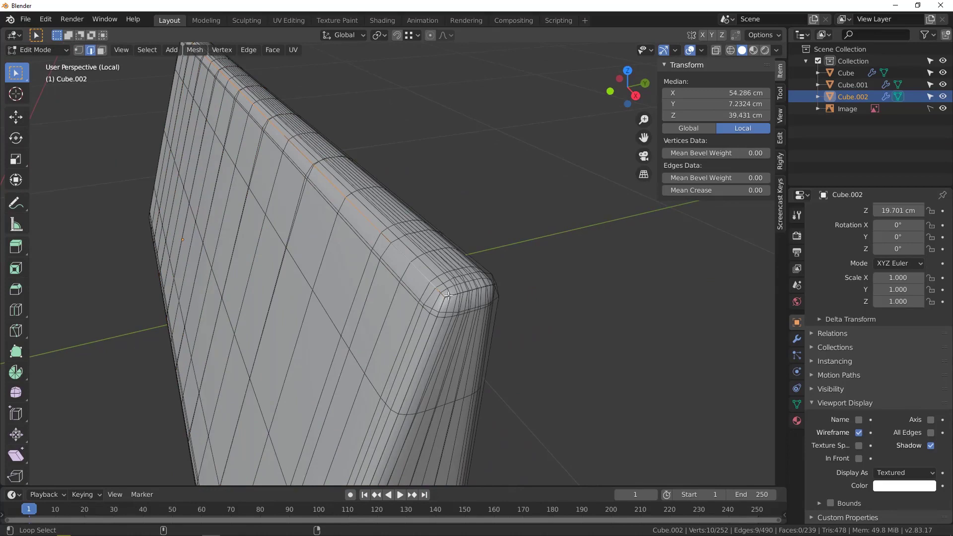
scroll(452, 296, up, 4)
key(Tab)
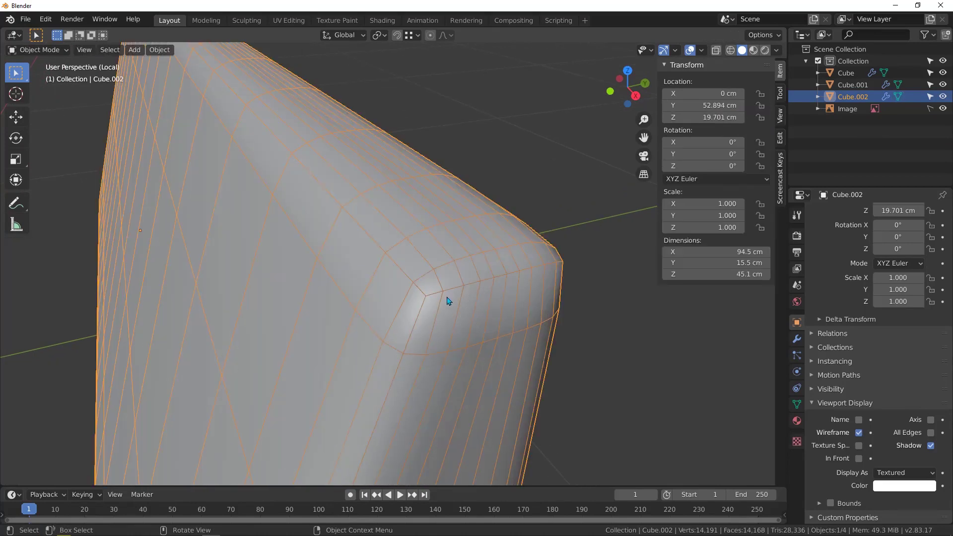
Apply the Subdivision Surface modifier and return to editing the backrest's mesh.
click(797, 339)
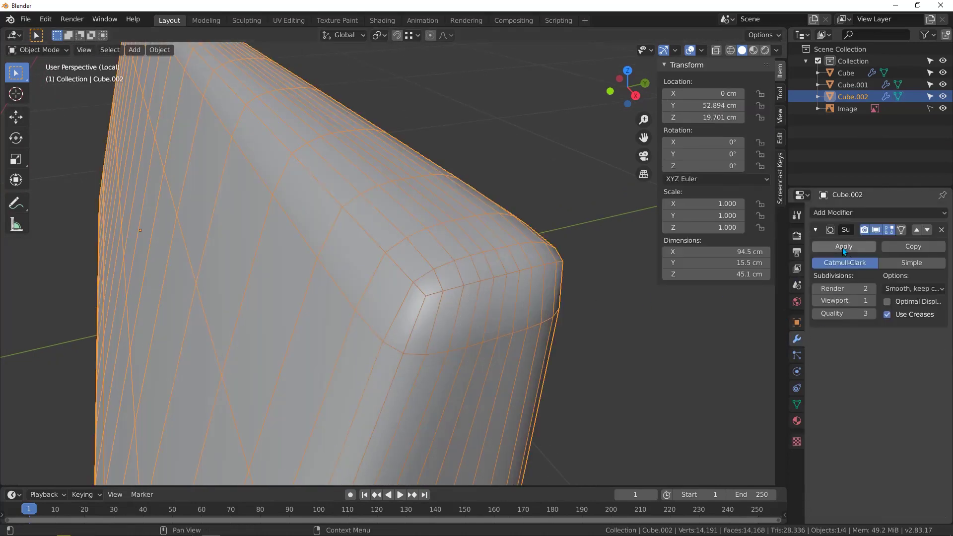
click(844, 247)
scroll(420, 269, down, 1)
key(Tab)
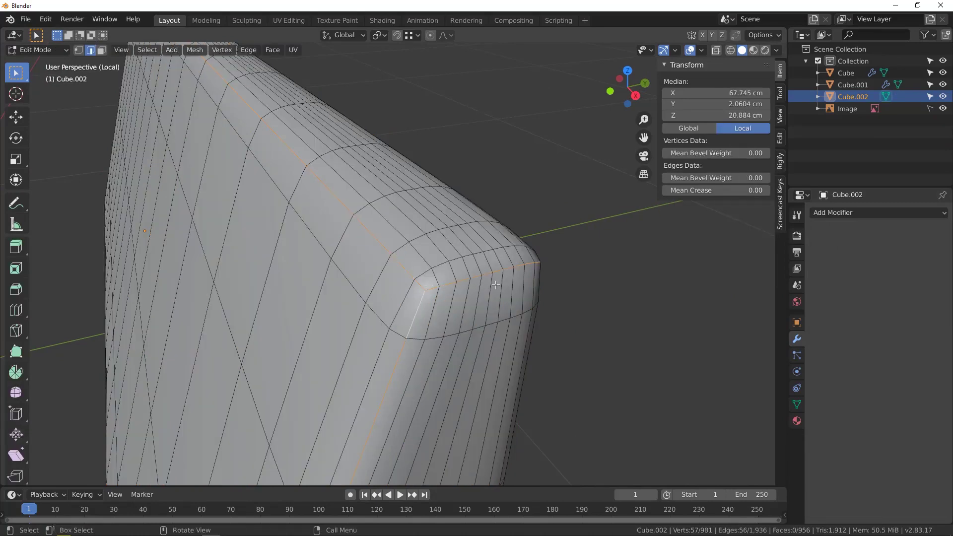
Bevel the front and rear outline edge loops of the subdivided backrest with two segments, about 0.046 cm wide.
middle_drag(495, 285, 306, 266)
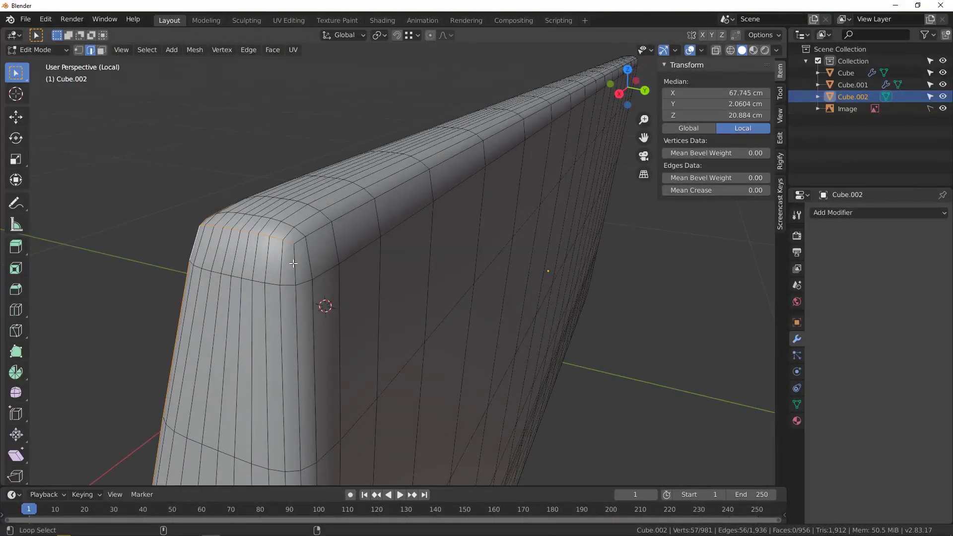
alt+shift+click(294, 264)
middle_drag(328, 305, 416, 301)
scroll(422, 310, up, 1)
middle_drag(437, 332, 480, 279)
scroll(447, 348, up, 2)
scroll(480, 280, up, 4)
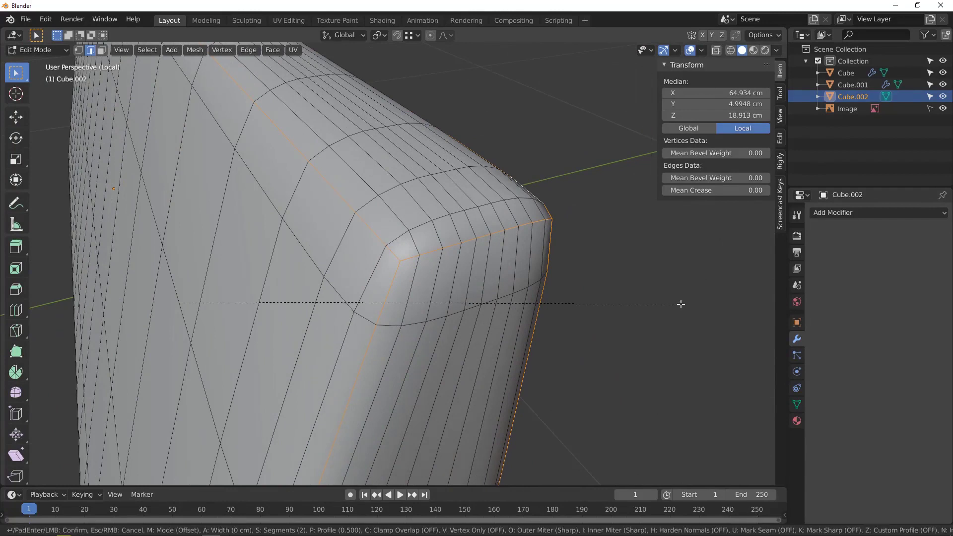
key(ctrl+b)
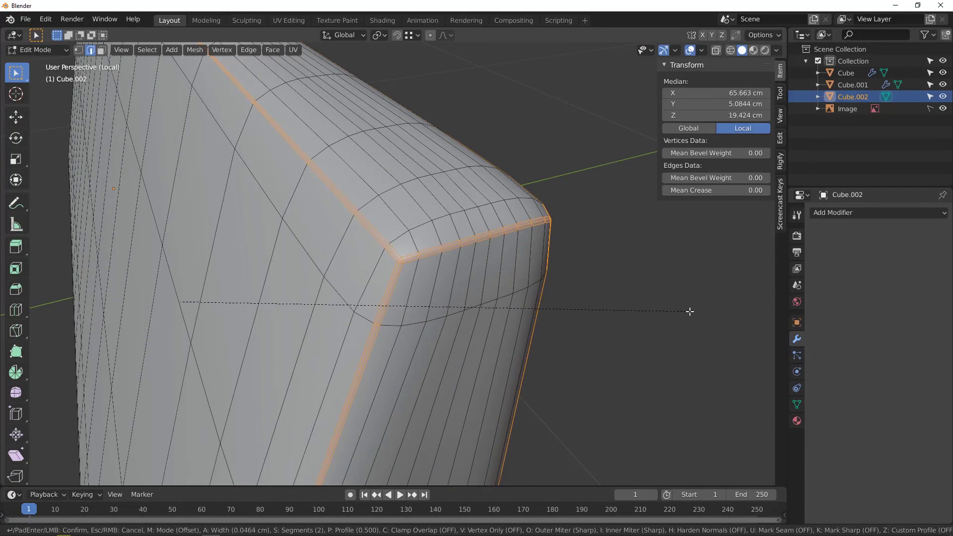
click(690, 311)
Reduce the beveled selection to its centre edge loops and shrink them inward by about 0.001 to form a groove.
scroll(395, 248, up, 2)
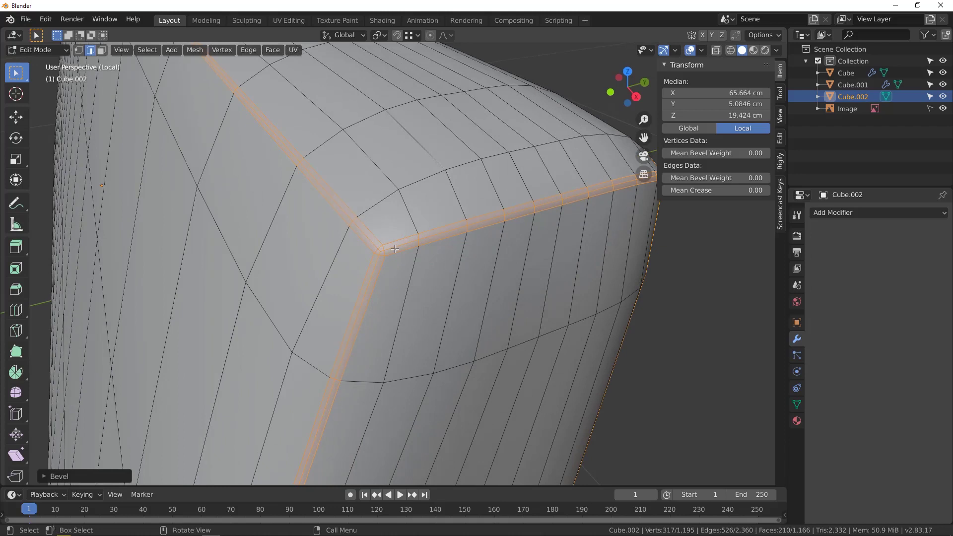
key(ctrl+KP_Subtract)
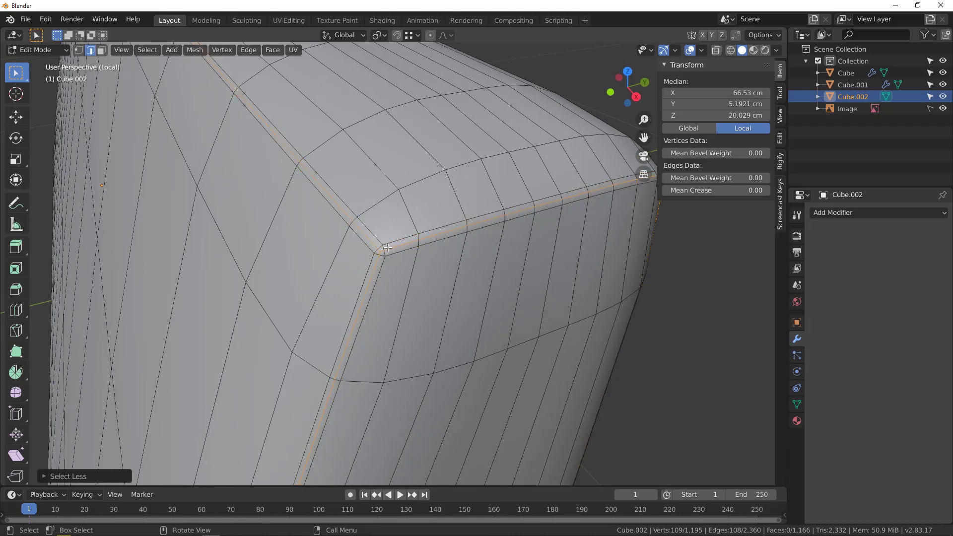
scroll(388, 247, up, 2)
key(alt+s)
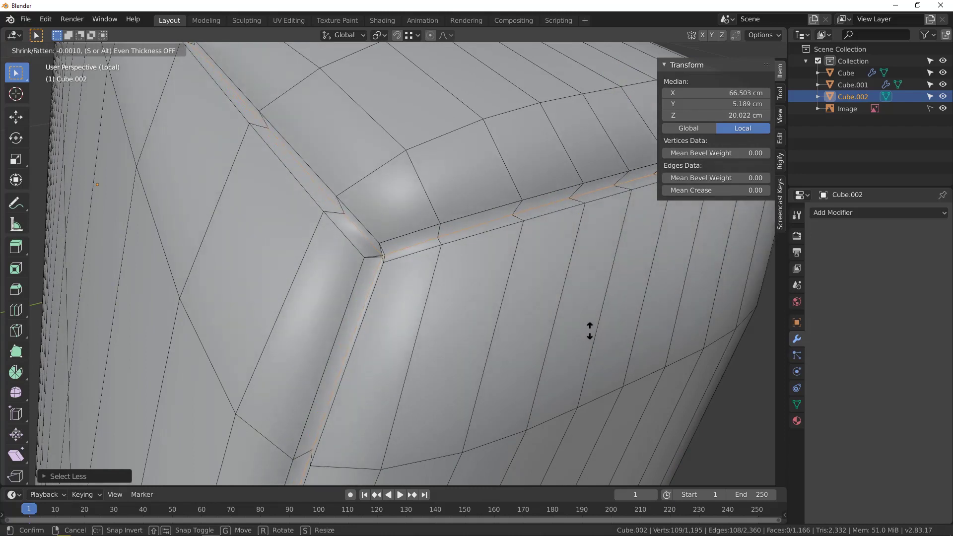
click(589, 331)
Select the boundary loops on both sides of the groove and bevel them with two segments, about 0.053 cm wide.
key(ctrl+KP_Add)
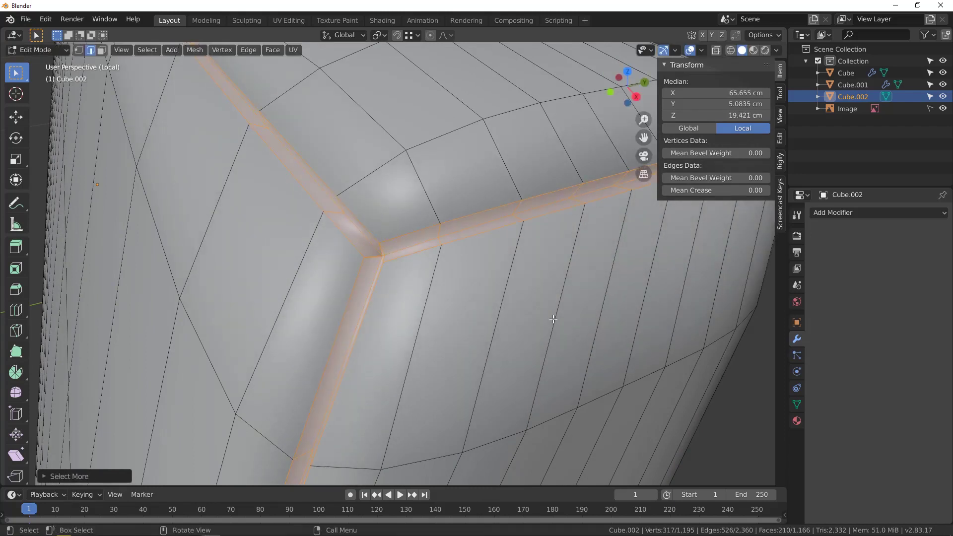
click(157, 51)
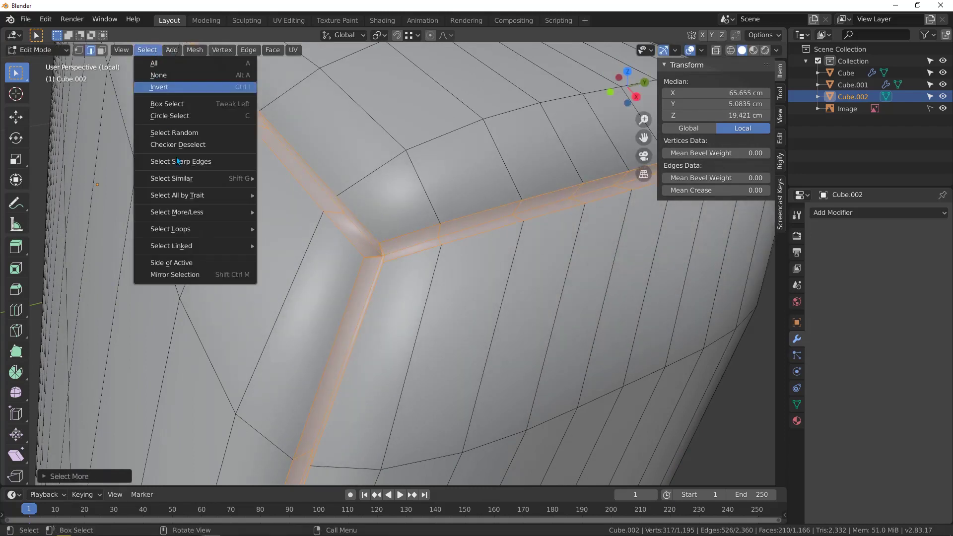
mouse_move(187, 230)
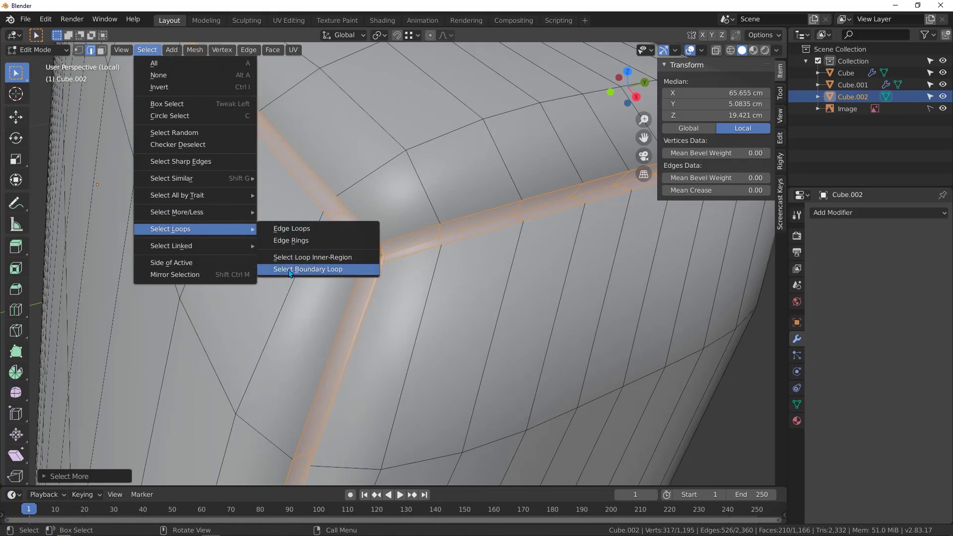
click(323, 270)
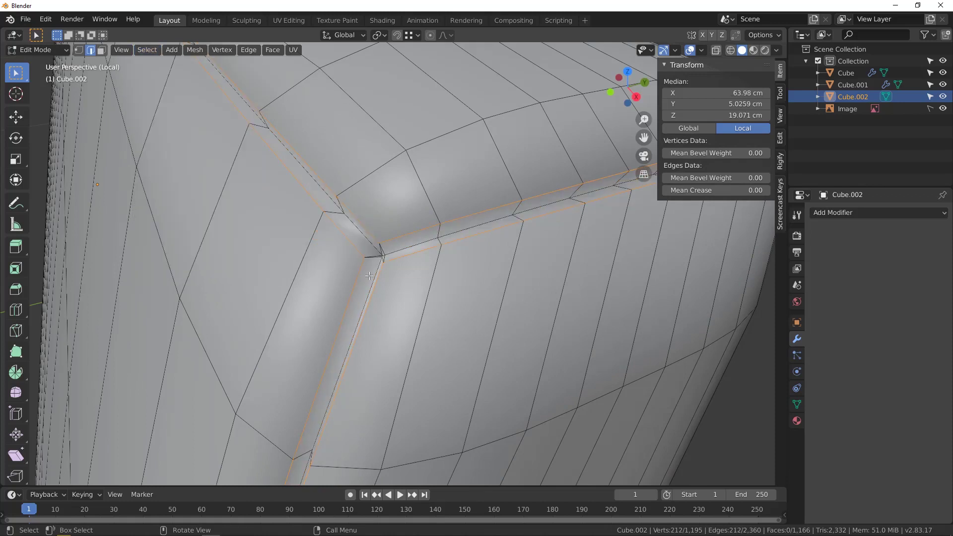
key(ctrl+b)
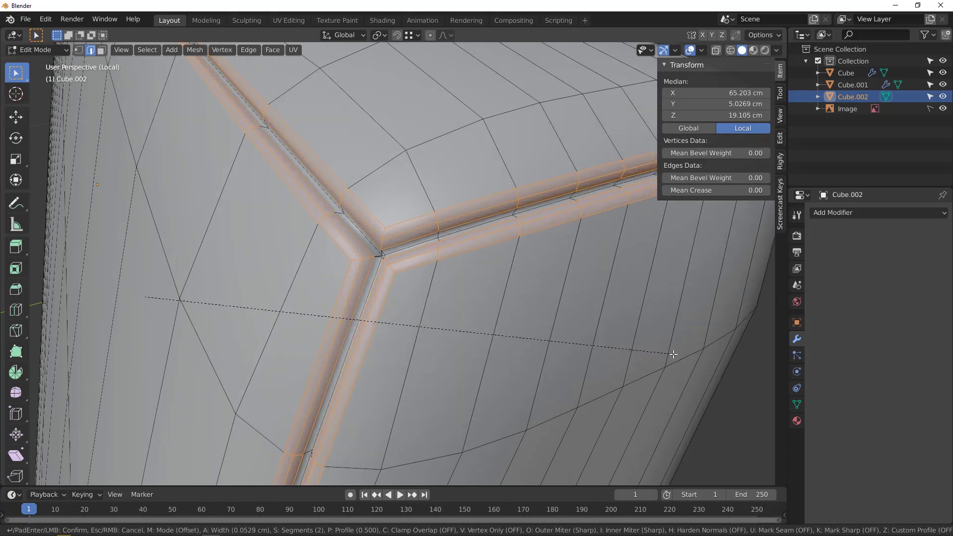
click(672, 353)
Return to object mode, turn off the backrest's wireframe display and inspect the seams at its upper corner.
scroll(660, 350, down, 7)
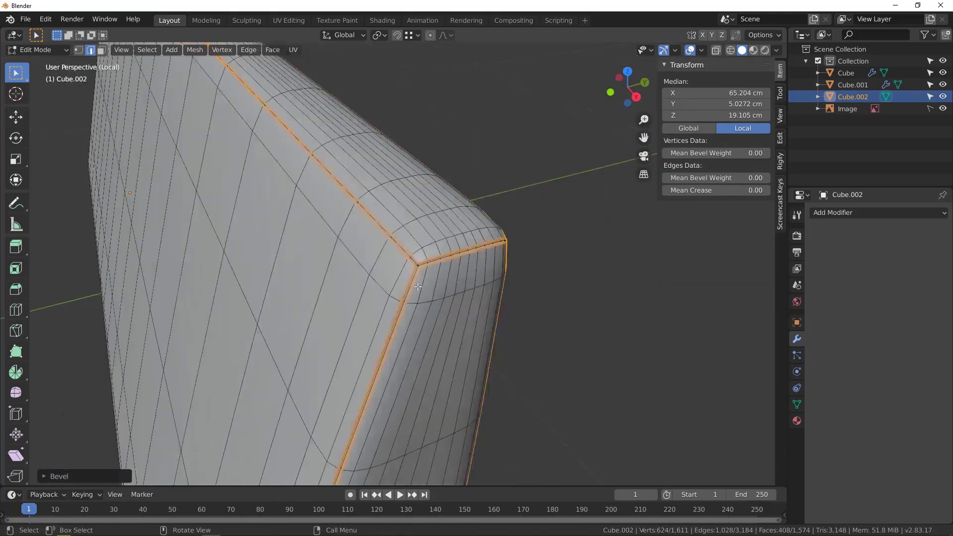
middle_drag(395, 315, 451, 276)
key(Tab)
scroll(465, 281, down, 5)
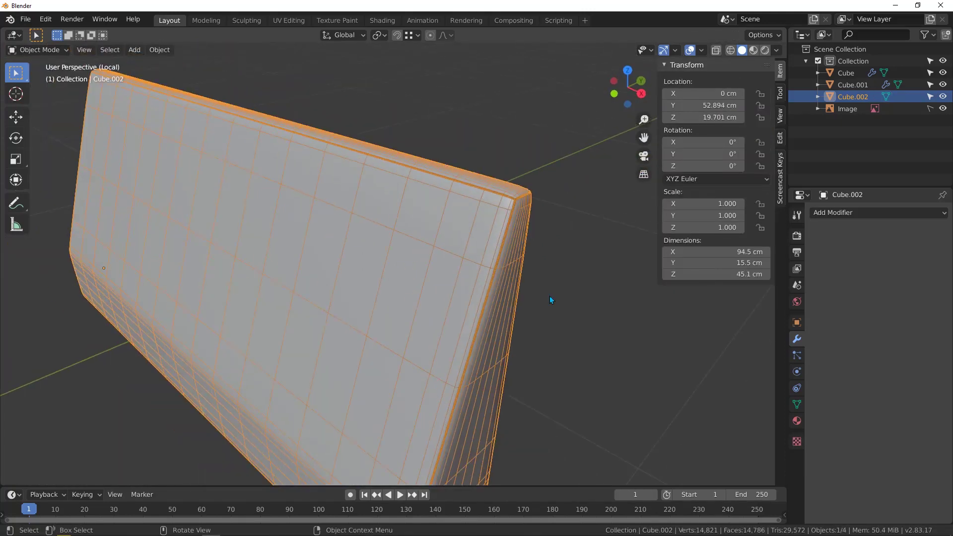
click(796, 323)
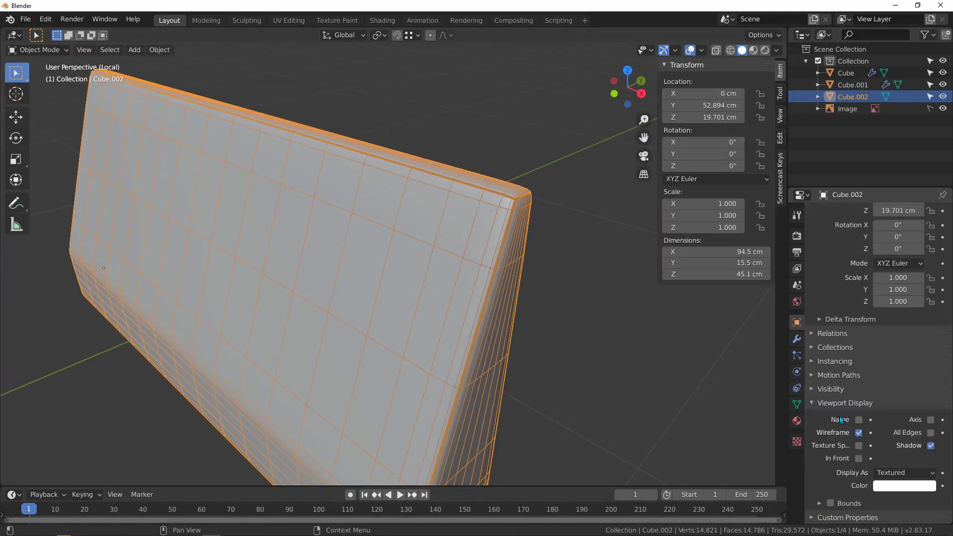
click(859, 433)
middle_drag(420, 218, 403, 259)
scroll(456, 248, up, 3)
middle_drag(458, 248, 449, 247)
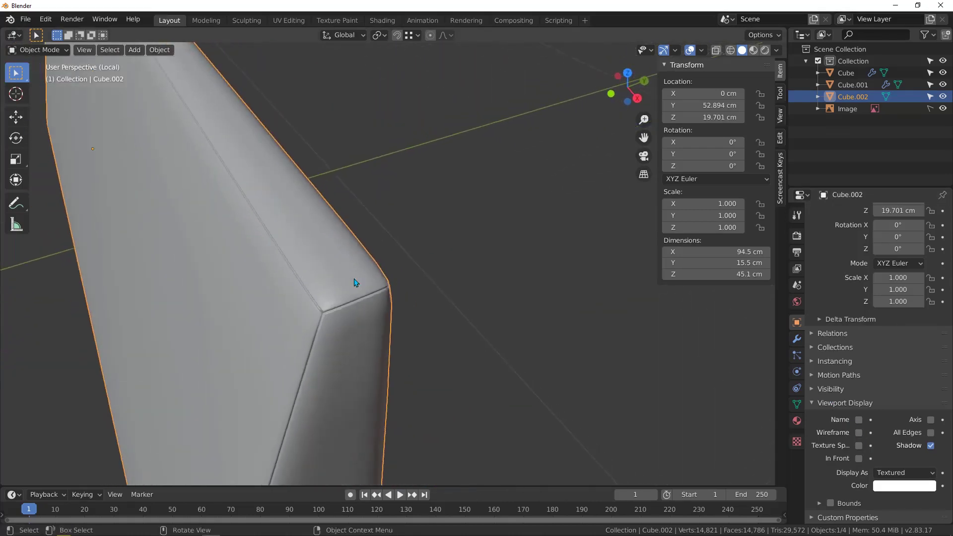
middle_drag(355, 282, 360, 316)
scroll(311, 286, down, 4)
Leave the isolated view and add a Mirror modifier on the X axis to complete the full-width backrest.
key(KP_Divide)
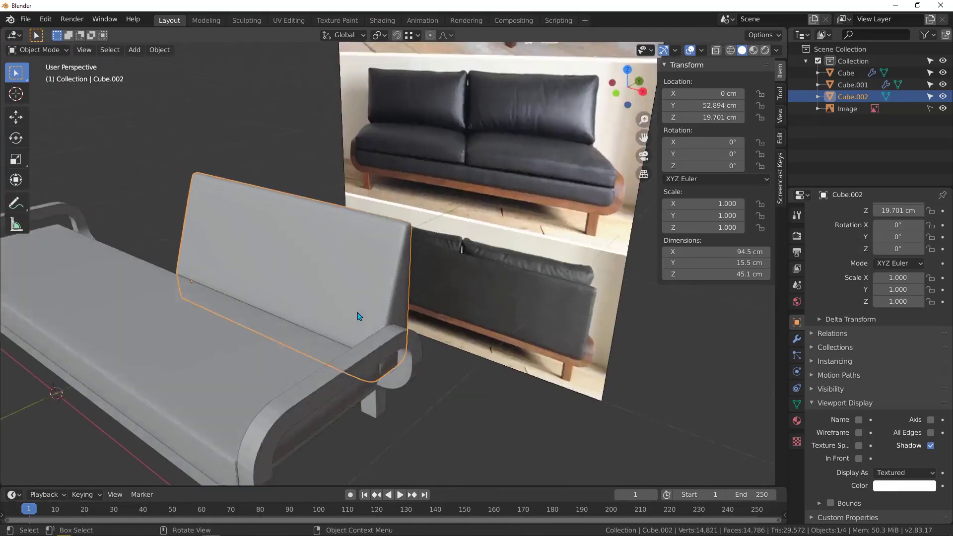
scroll(358, 313, down, 4)
mouse_move(335, 274)
middle_down()
mouse_move(396, 300)
mouse_move(314, 297)
mouse_move(427, 261)
mouse_move(448, 273)
mouse_move(346, 287)
mouse_move(265, 273)
mouse_move(419, 277)
mouse_move(332, 260)
middle_up()
scroll(330, 258, up, 5)
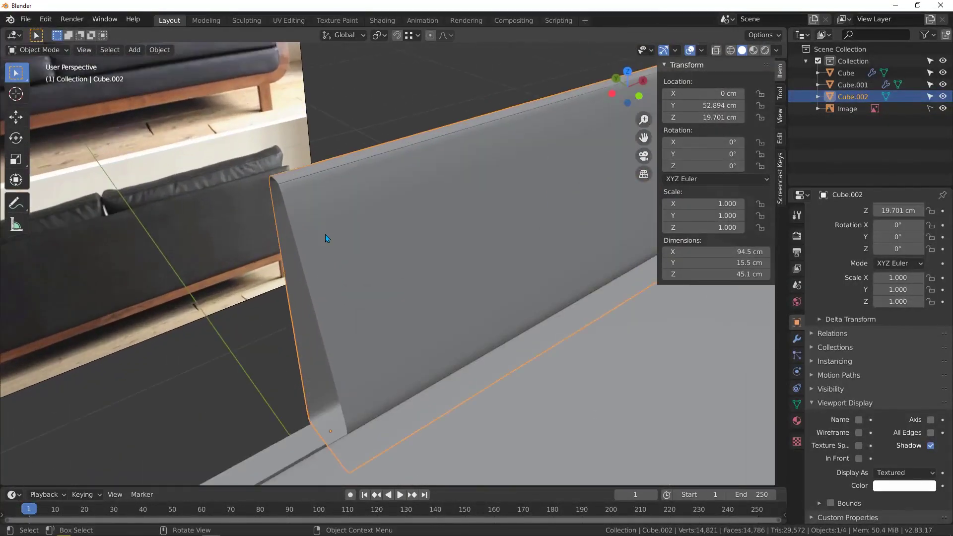
scroll(401, 281, down, 2)
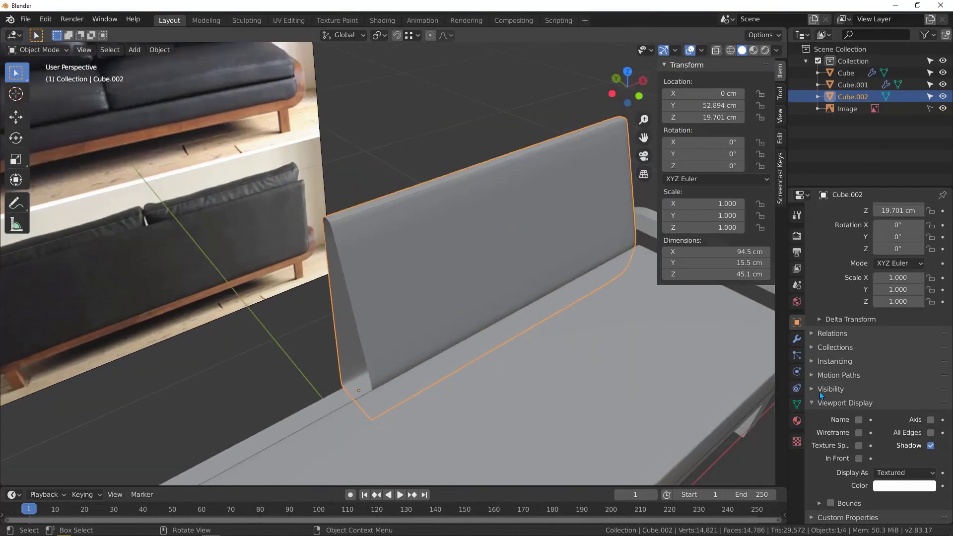
click(797, 340)
click(847, 214)
click(690, 329)
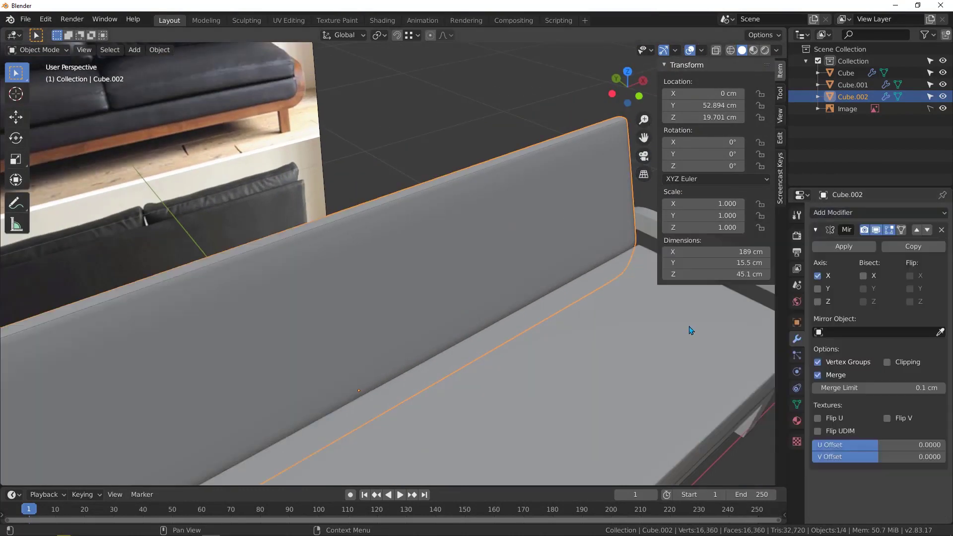
scroll(308, 251, up, 3)
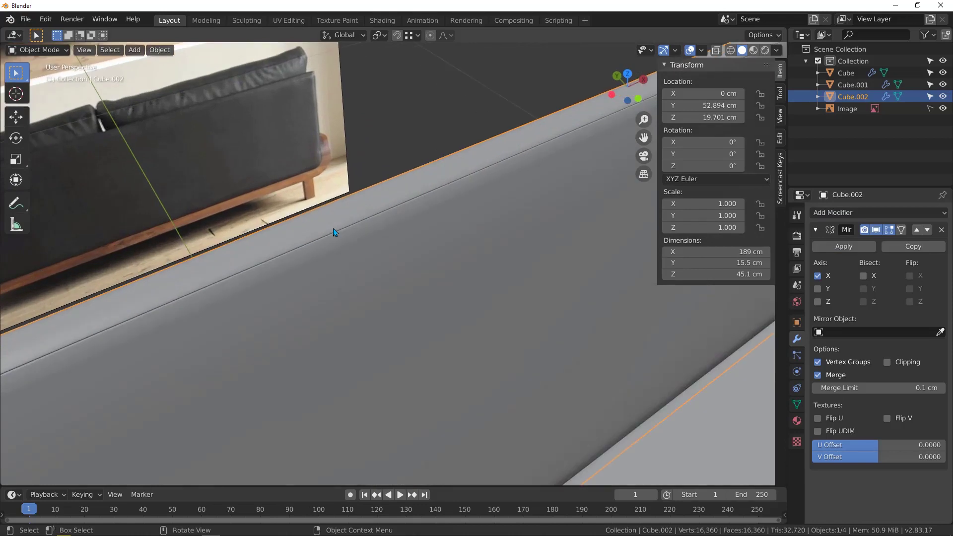
scroll(334, 230, down, 4)
scroll(335, 289, down, 5)
middle_drag(323, 298, 351, 275)
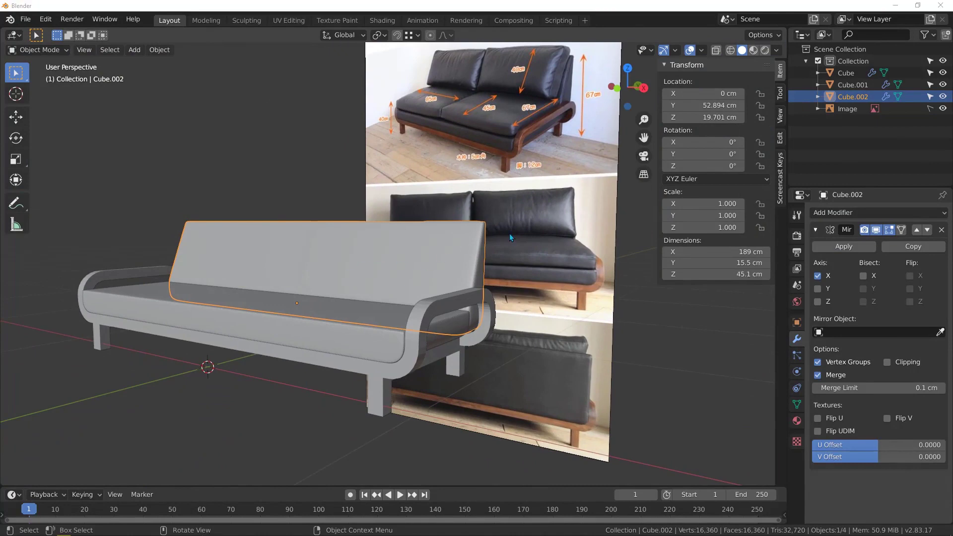
Mark the right-hand seat cushion on the middle reference photo with annotation strokes and erase them.
middle_drag(512, 237, 446, 252)
middle_drag(428, 257, 505, 240)
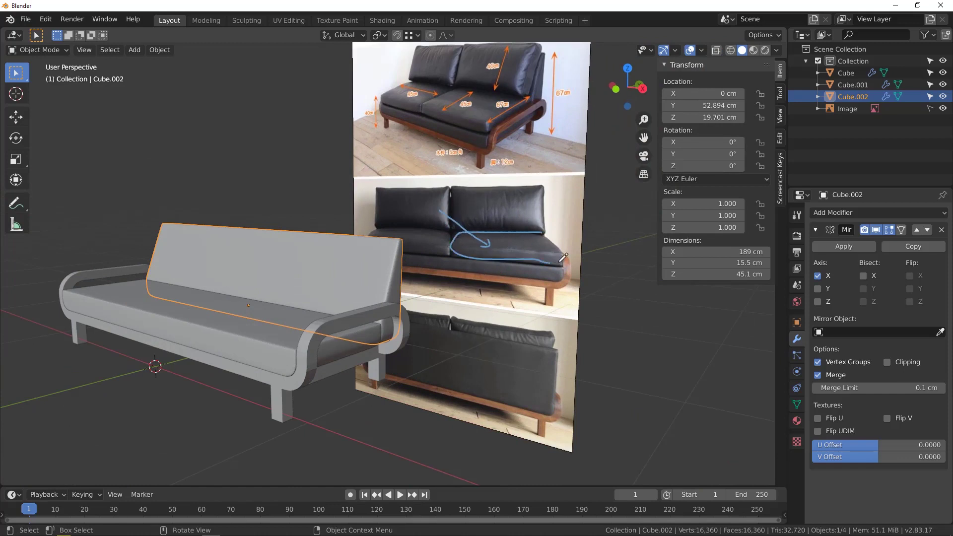
mouse_move(546, 235)
right_down()
mouse_move(447, 198)
mouse_move(478, 254)
right_up()
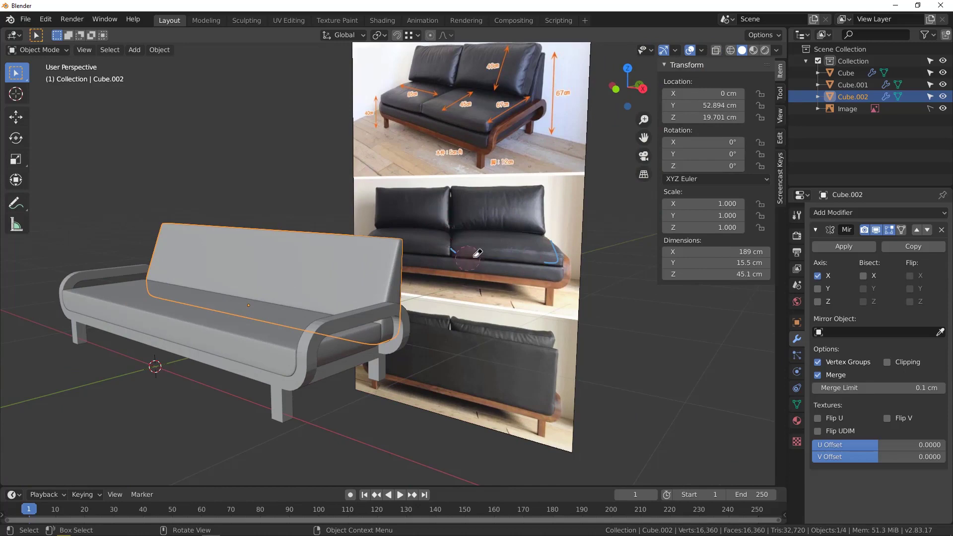
middle_drag(548, 250, 383, 282)
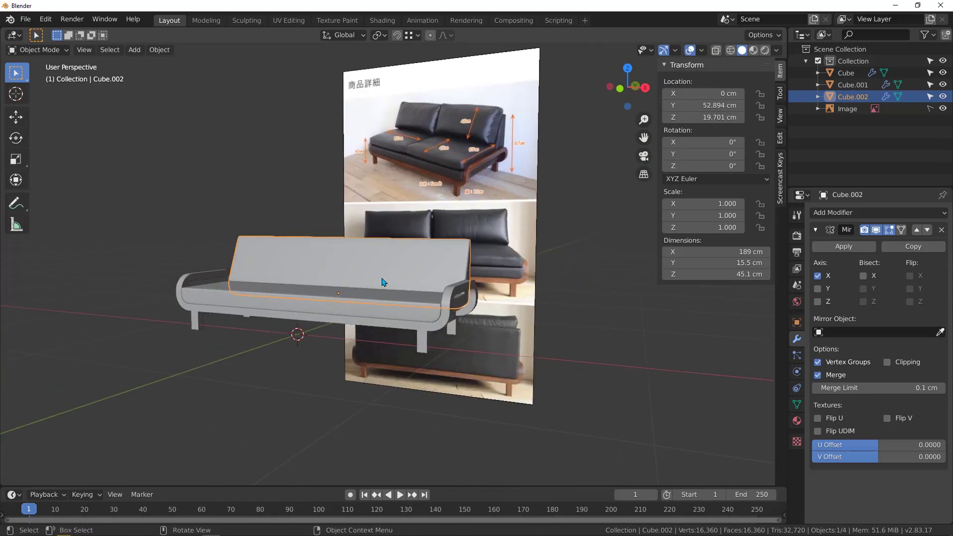
Add a cube in the front view and scale it down to about 12.9 cm per side.
key(KP_1)
scroll(383, 282, down, 1)
scroll(397, 287, up, 2)
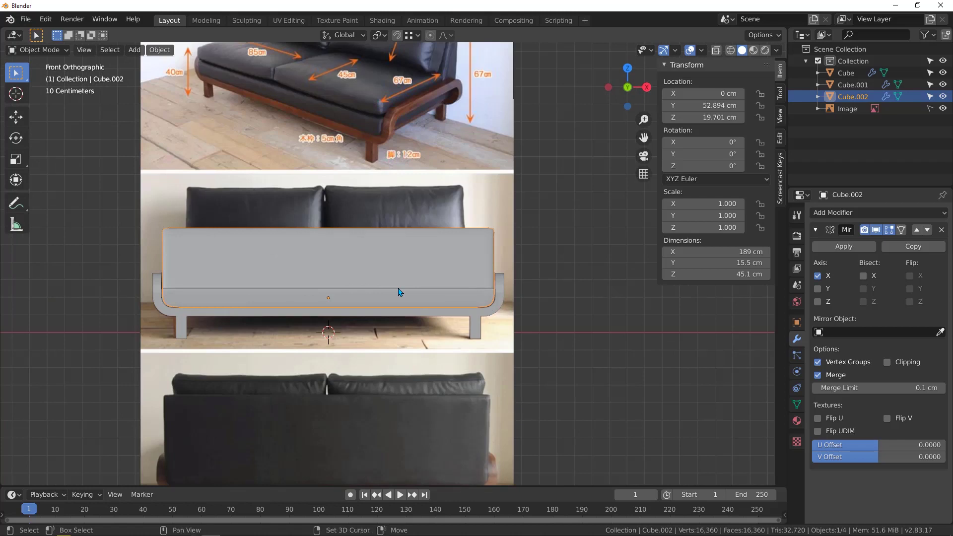
key(shift+a)
mouse_move(398, 288)
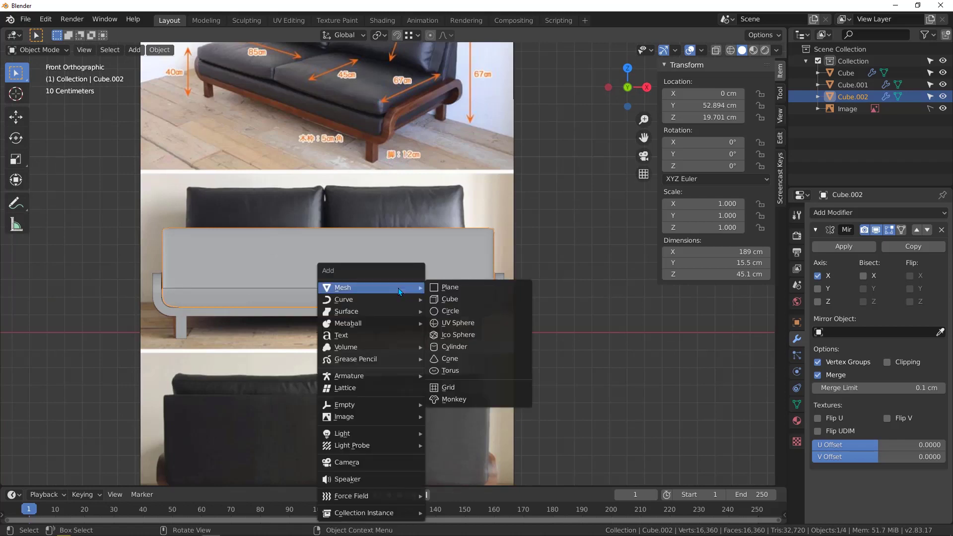
click(459, 299)
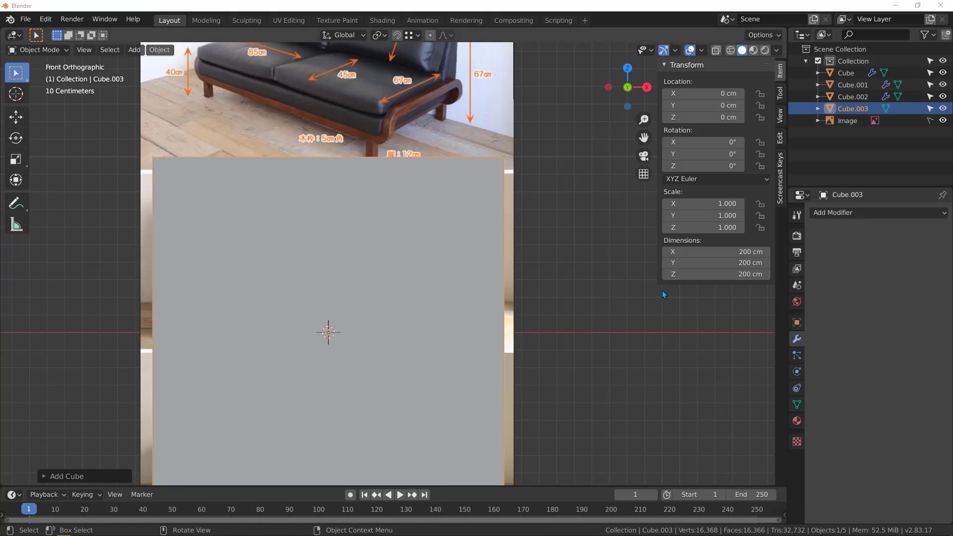
scroll(362, 245, down, 3)
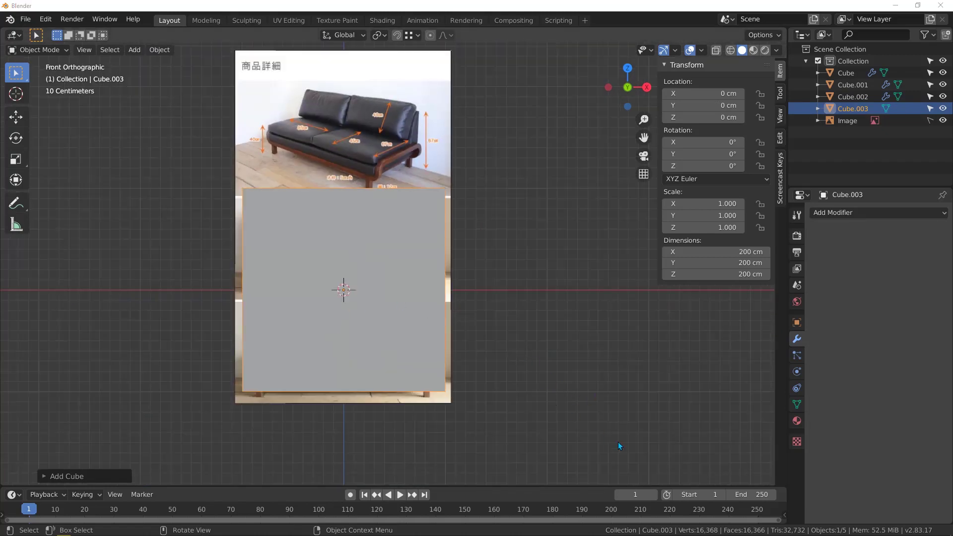
scroll(383, 321, down, 2)
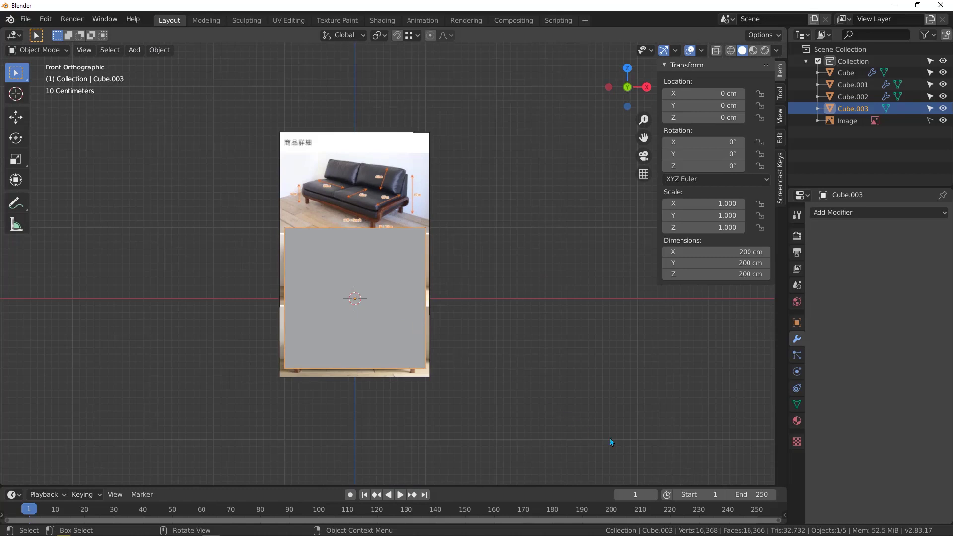
key(s)
click(370, 309)
scroll(355, 309, up, 7)
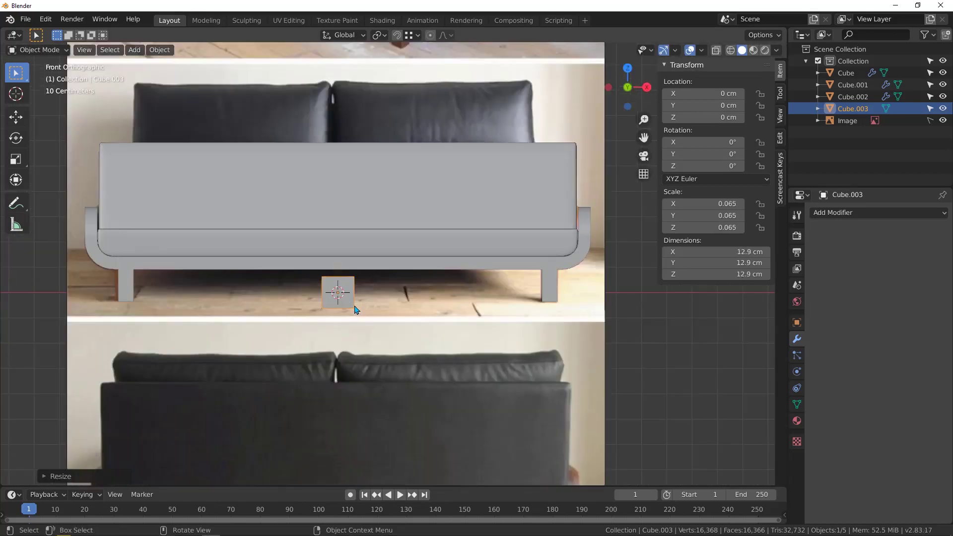
Raise the small cube along Z to about 31.58 cm so it sits on the sofa's seat base.
key(g)
key(z)
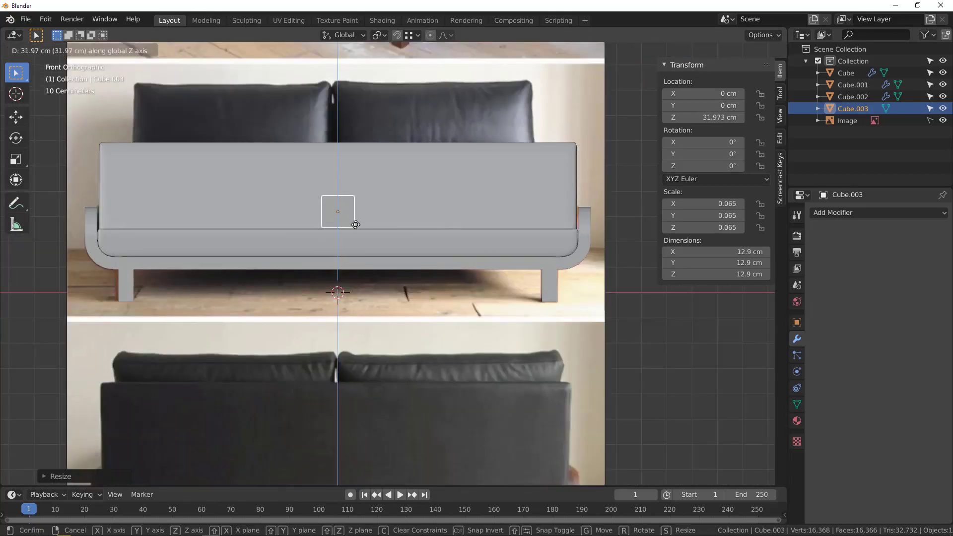
click(353, 219)
scroll(390, 254, down, 1)
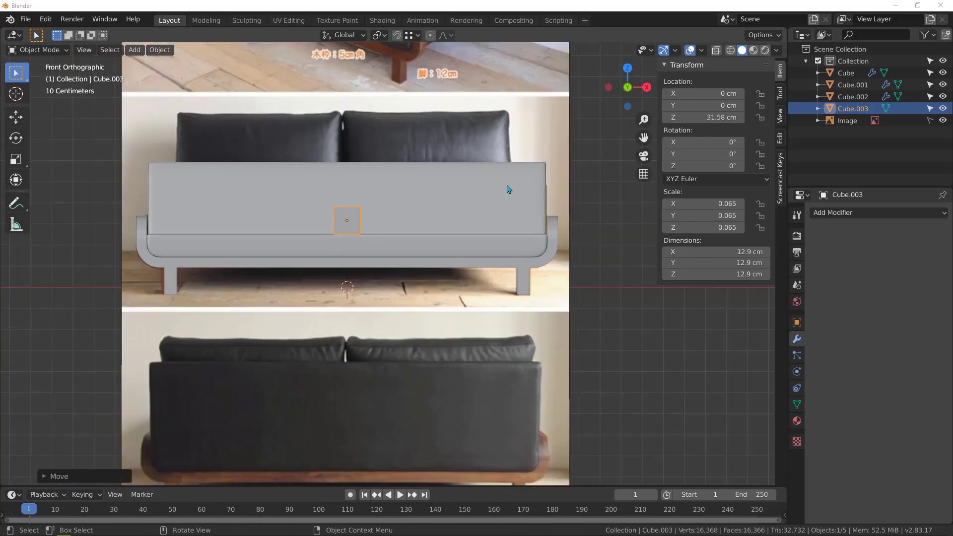
scroll(421, 194, up, 4)
scroll(320, 233, down, 2)
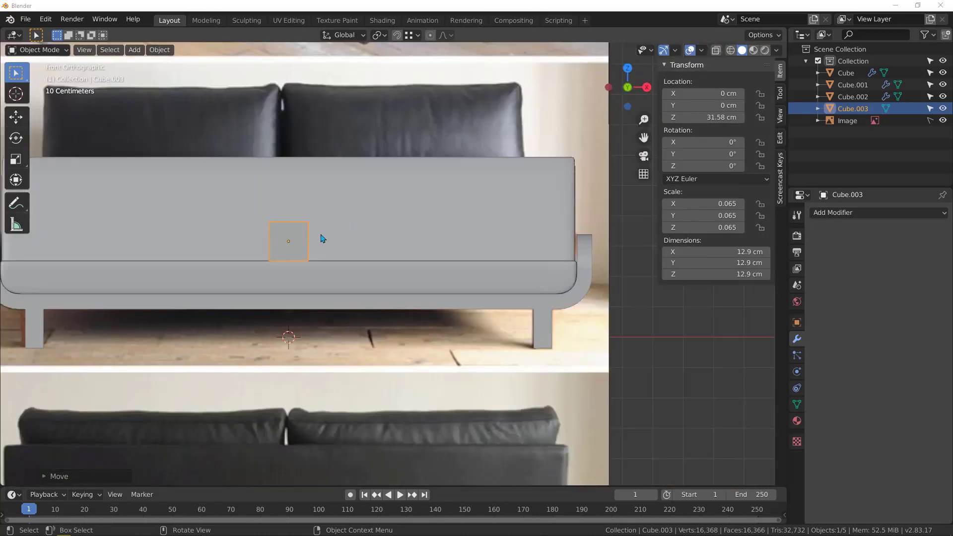
Shift the cube along X to about 5.39 cm, just beside the sofa's centre line in the front view.
middle_drag(320, 234, 327, 236)
scroll(328, 238, down, 2)
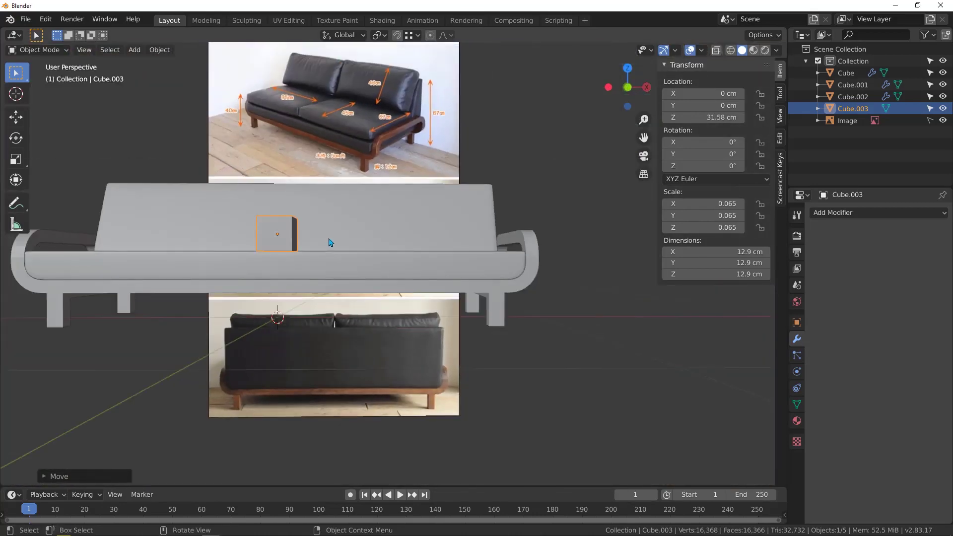
key(KP_1)
key(g)
key(x)
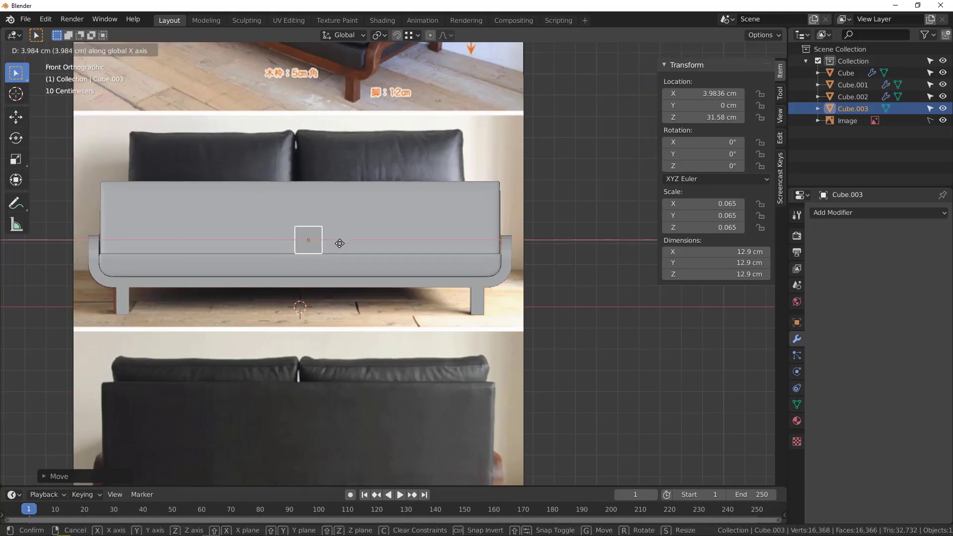
click(341, 247)
scroll(343, 241, up, 1)
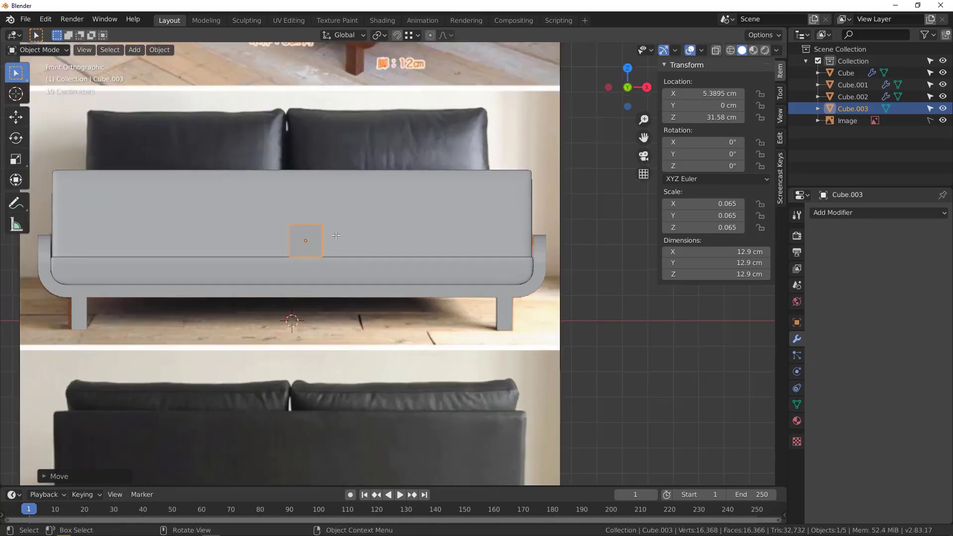
Stretch the small cube by moving its right-hand side edges along X out to the far end of the seat base.
key(Tab)
click(343, 233)
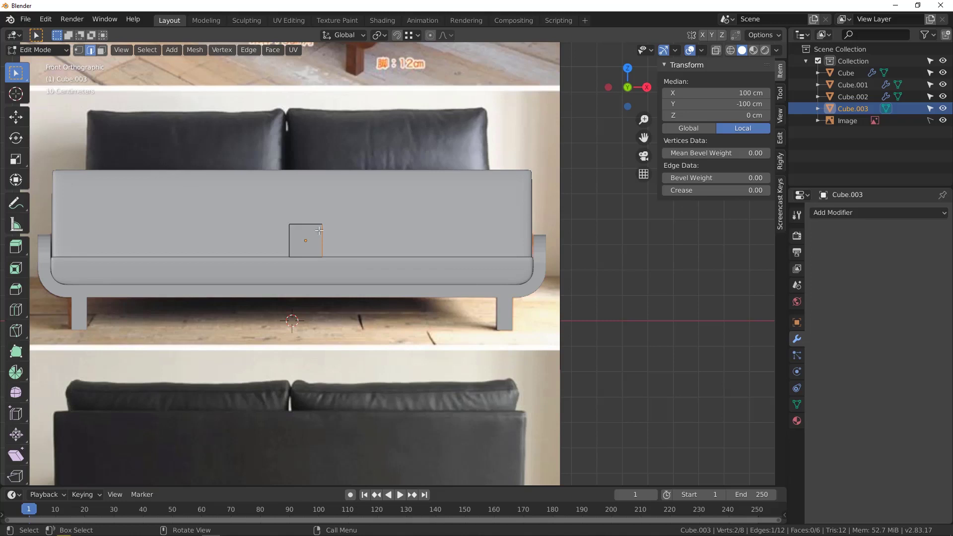
key(alt+z)
drag(311, 198, 363, 279)
key(g)
key(x)
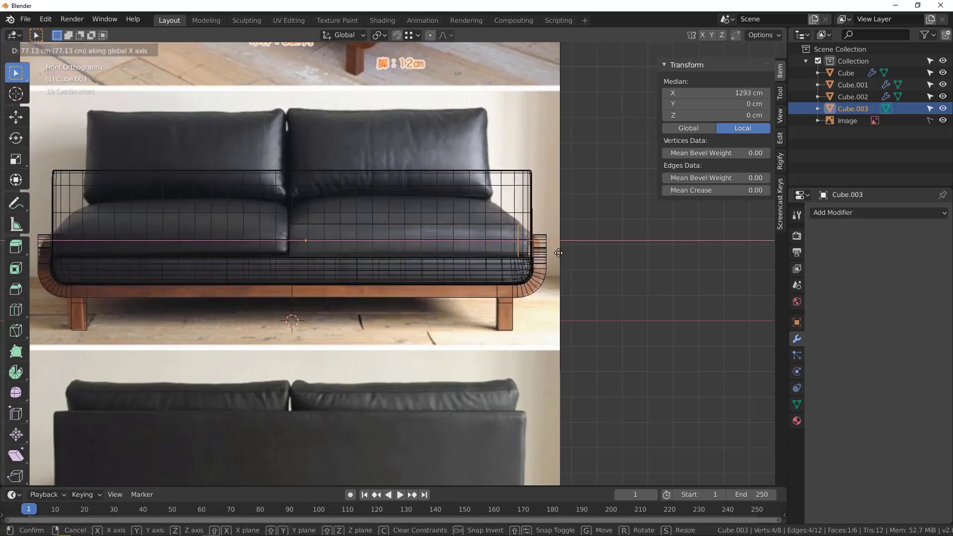
click(568, 257)
Extend the block across the seat by moving its rear face along Y to the backrest.
middle_drag(569, 258, 413, 243)
click(410, 255)
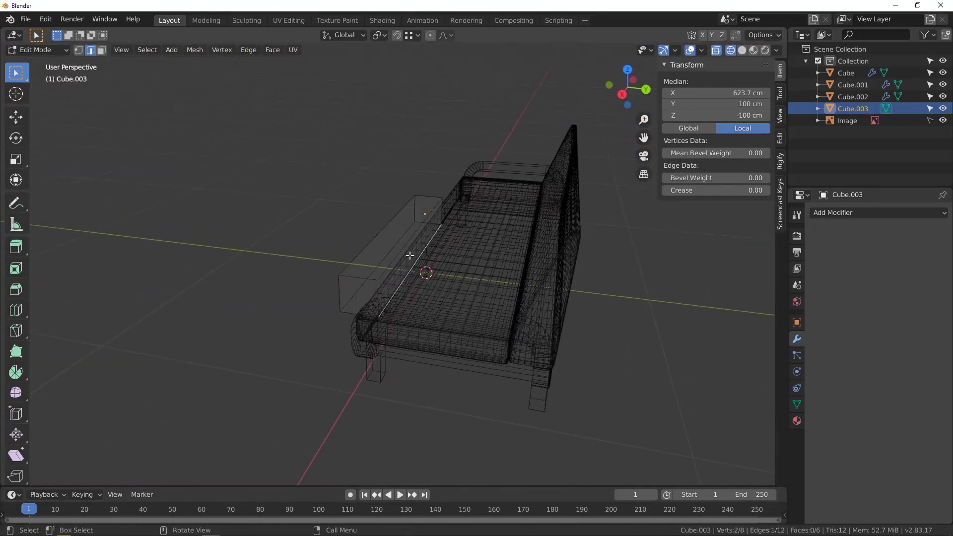
key(3)
click(408, 260)
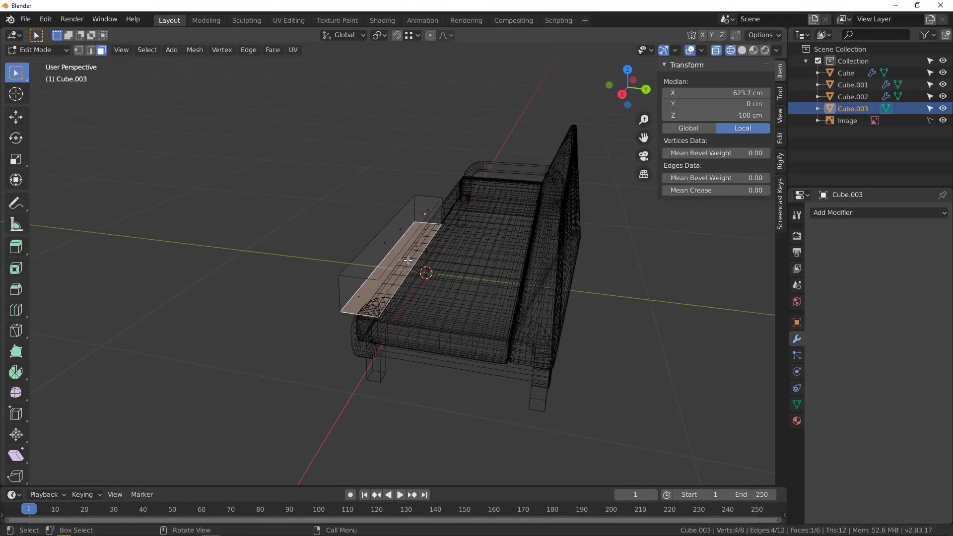
middle_drag(405, 265, 436, 261)
key(z)
click(494, 261)
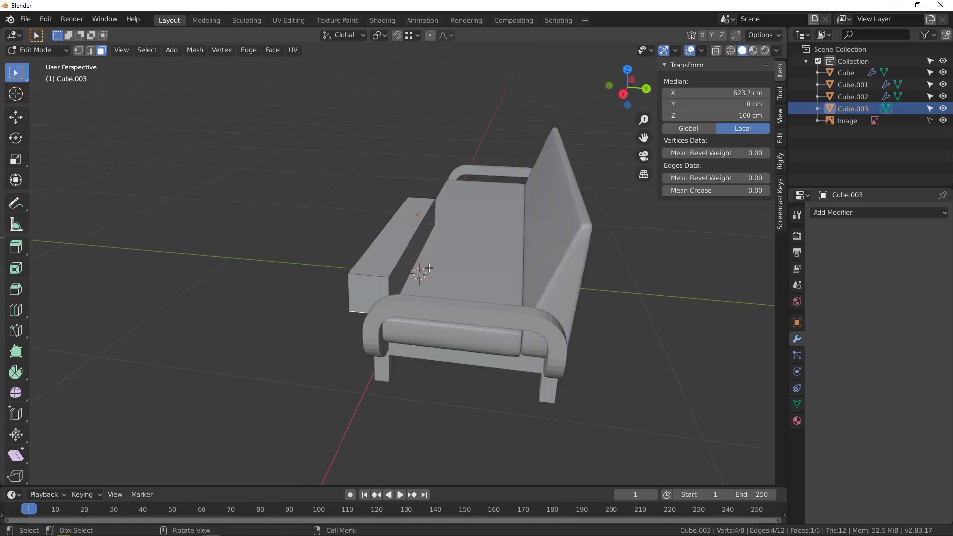
click(404, 257)
key(g)
key(y)
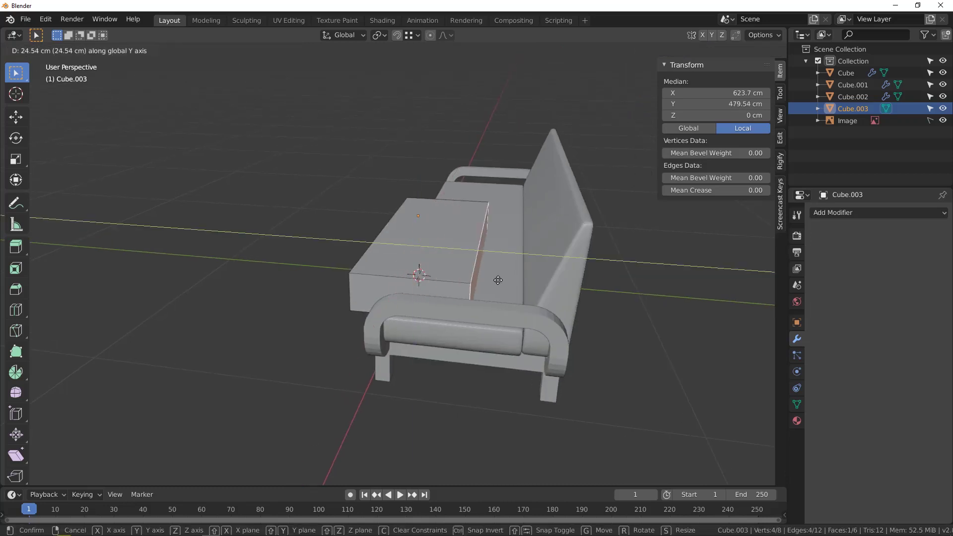
click(522, 287)
Push the cushion block's front face back about 6 cm along Y, in line with the seat base's front.
middle_drag(522, 287, 420, 267)
click(408, 270)
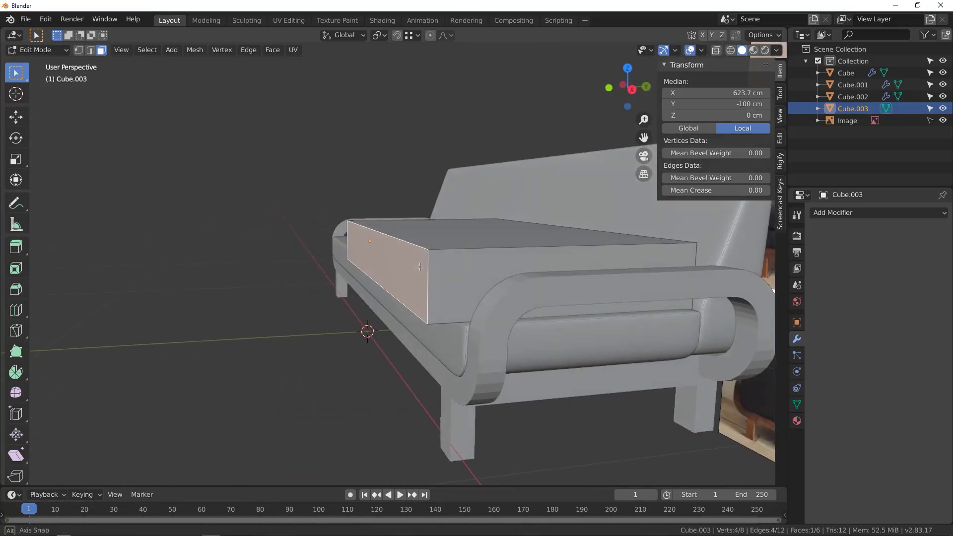
key(g)
key(y)
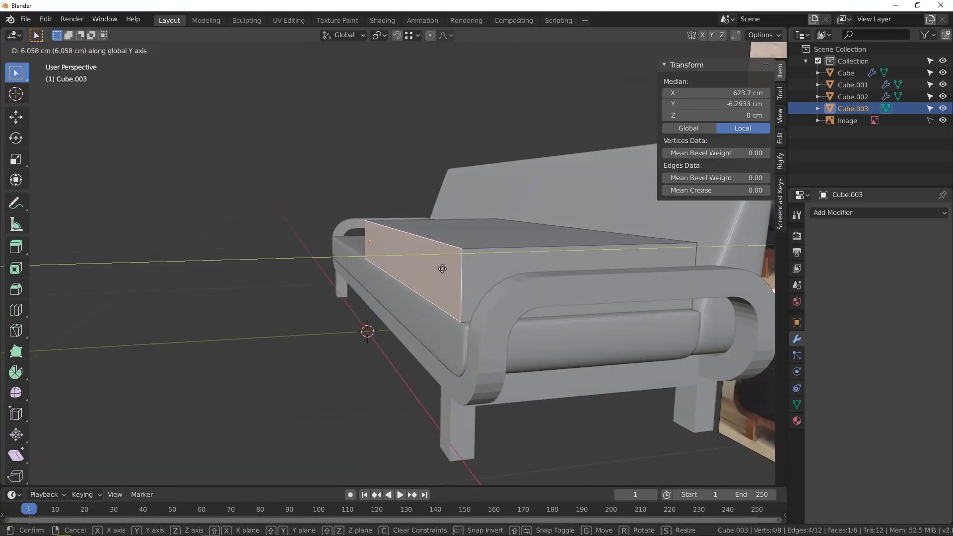
click(442, 269)
Lower the block's top face along Z so the cushion is about 5.7 cm thick.
click(460, 229)
middle_drag(502, 207, 400, 236)
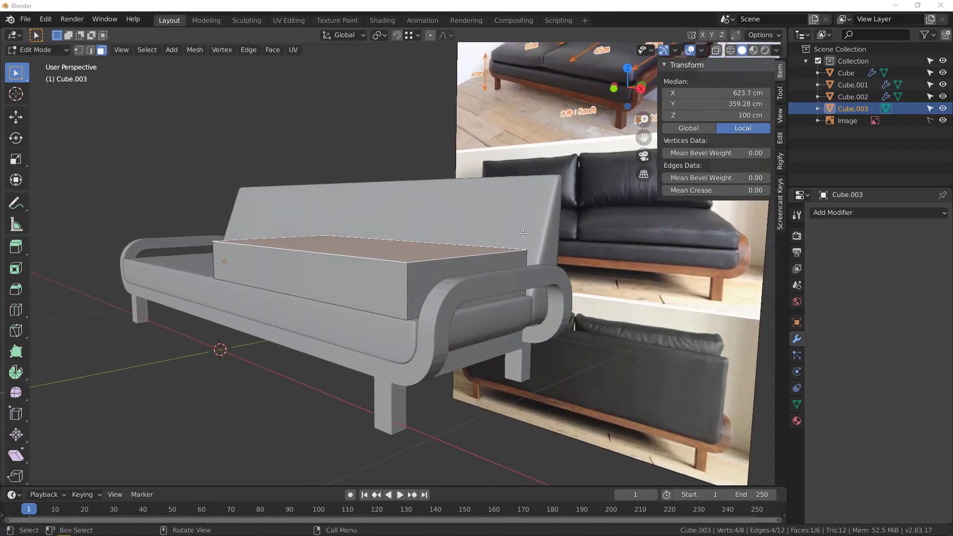
mouse_move(408, 247)
middle_down()
mouse_move(401, 255)
mouse_move(411, 237)
middle_up()
key(g)
key(z)
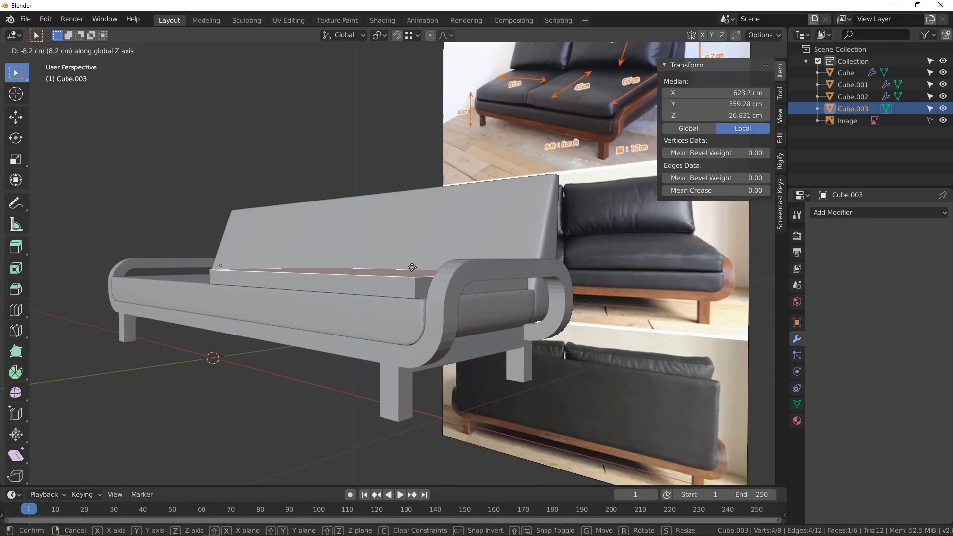
click(412, 264)
Move the block's end face along X toward the armrest so the cushion is about 95.7 cm long.
middle_drag(412, 264, 439, 293)
drag(439, 293, 434, 293)
scroll(517, 276, up, 3)
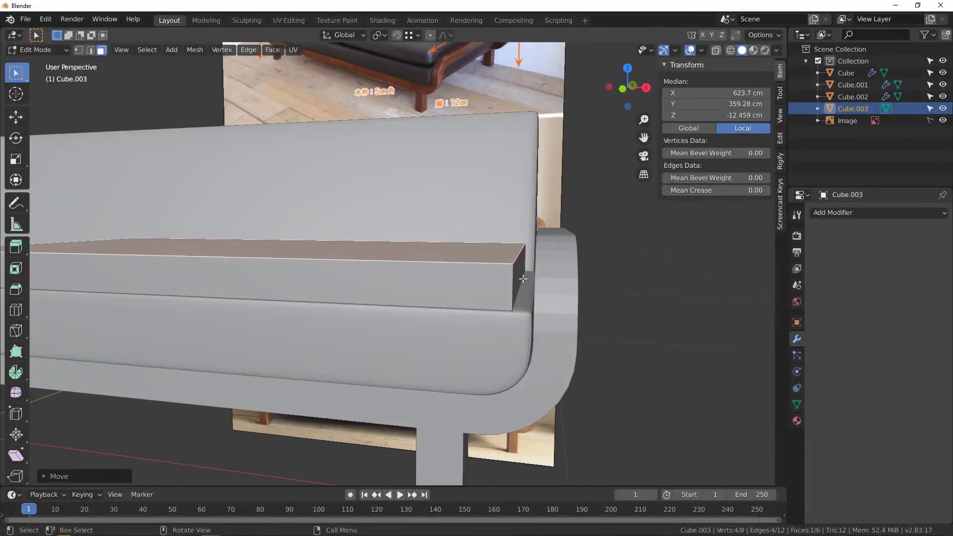
click(523, 276)
click(520, 272)
key(g)
key(x)
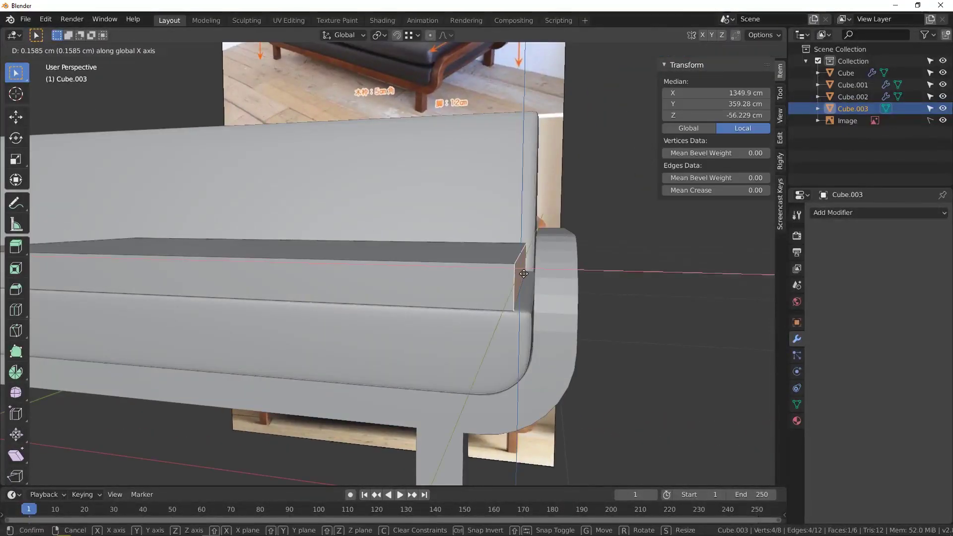
click(535, 278)
Select the cushion block's rear face from behind, through the gap between the backrest and seat.
scroll(487, 279, down, 3)
middle_drag(488, 279, 500, 366)
scroll(618, 282, up, 4)
middle_drag(618, 282, 621, 282)
scroll(615, 279, up, 2)
click(615, 279)
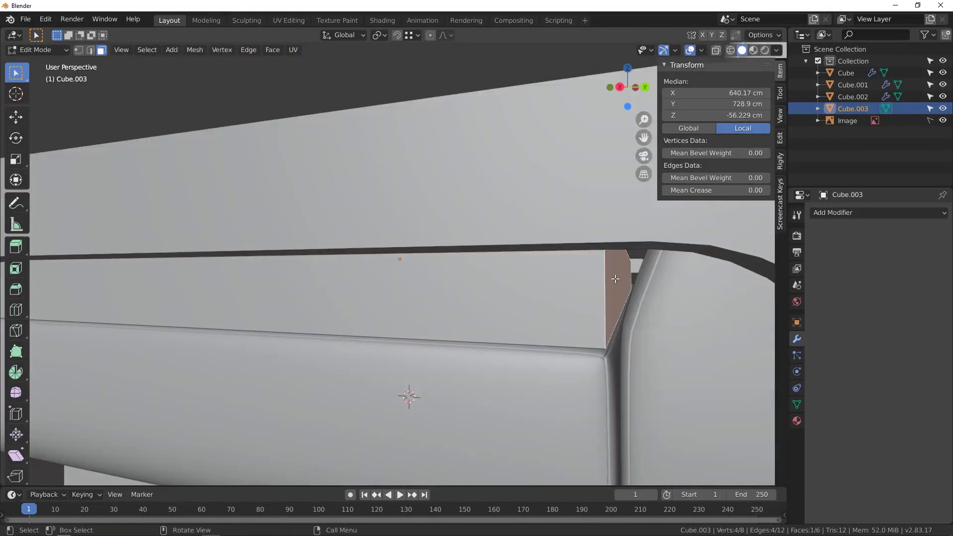
key(g)
key(x)
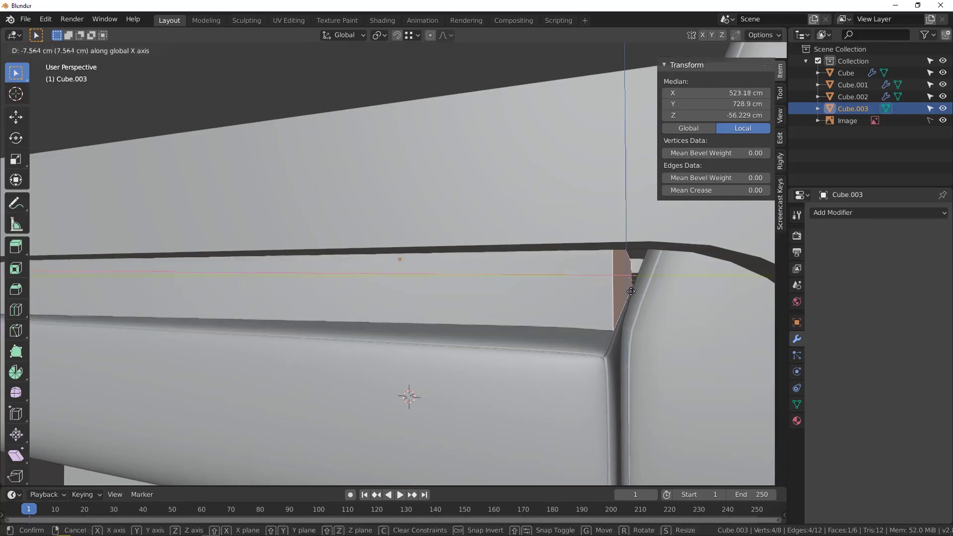
right_click(646, 308)
Move the rear face slightly along Y toward the backrest, making the cushion about 48.2 cm deep.
scroll(641, 298, down, 4)
middle_drag(566, 244, 605, 282)
key(g)
key(y)
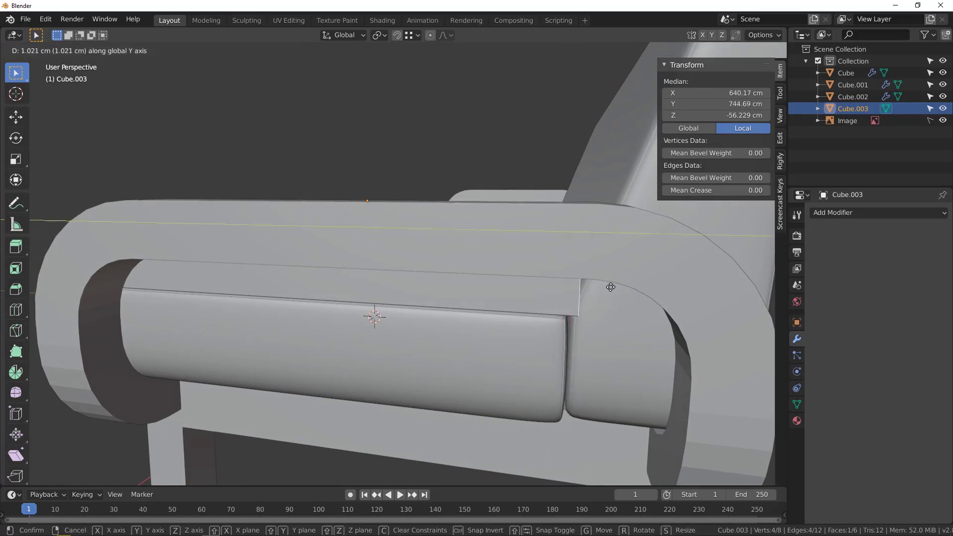
click(605, 287)
Return to Object Mode and apply the seat cushion's scale.
scroll(547, 283, down, 4)
middle_drag(348, 271, 332, 225)
scroll(334, 195, down, 3)
key(Tab)
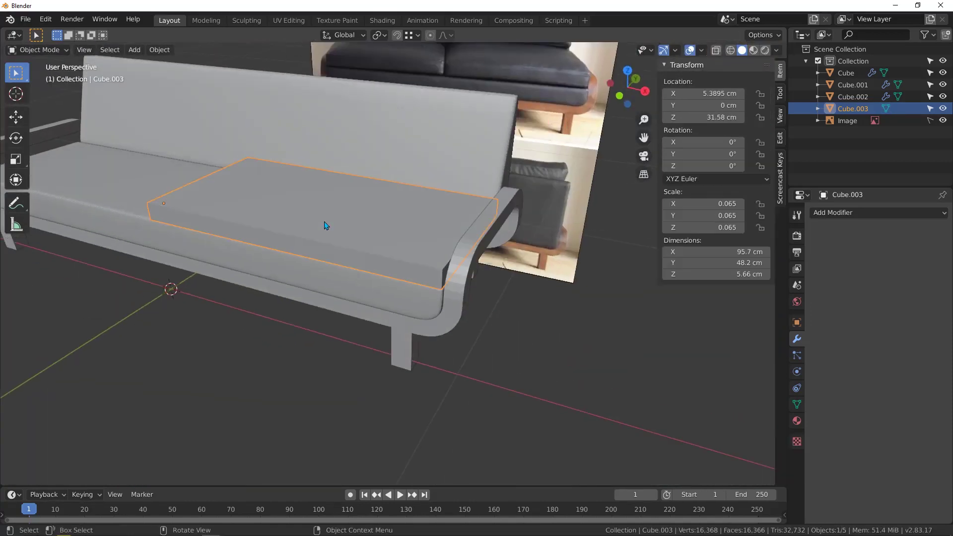
key(ctrl+a)
click(258, 222)
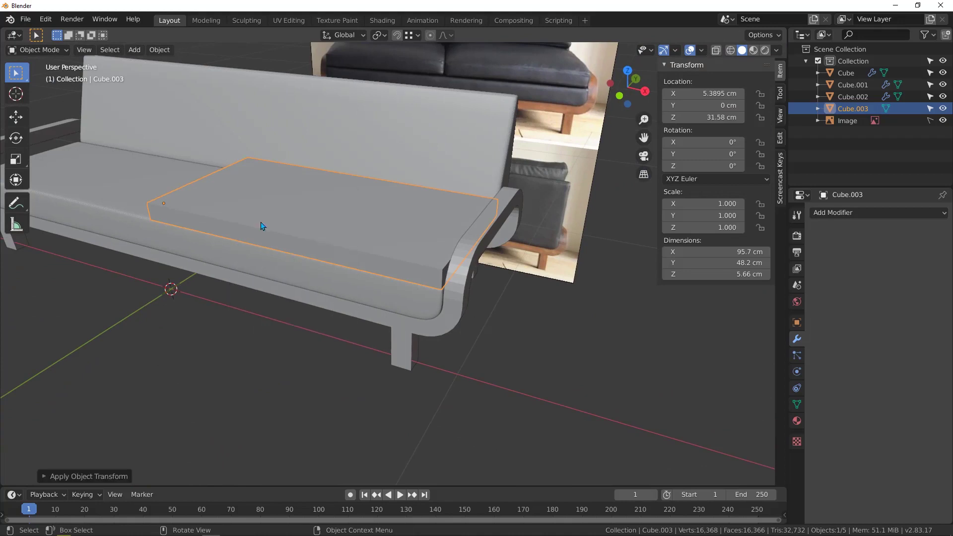
Add 32 evenly spaced, unshifted loop cuts along the cushion's length.
scroll(309, 237, up, 3)
key(Tab)
shift+middle_drag(310, 234, 350, 249)
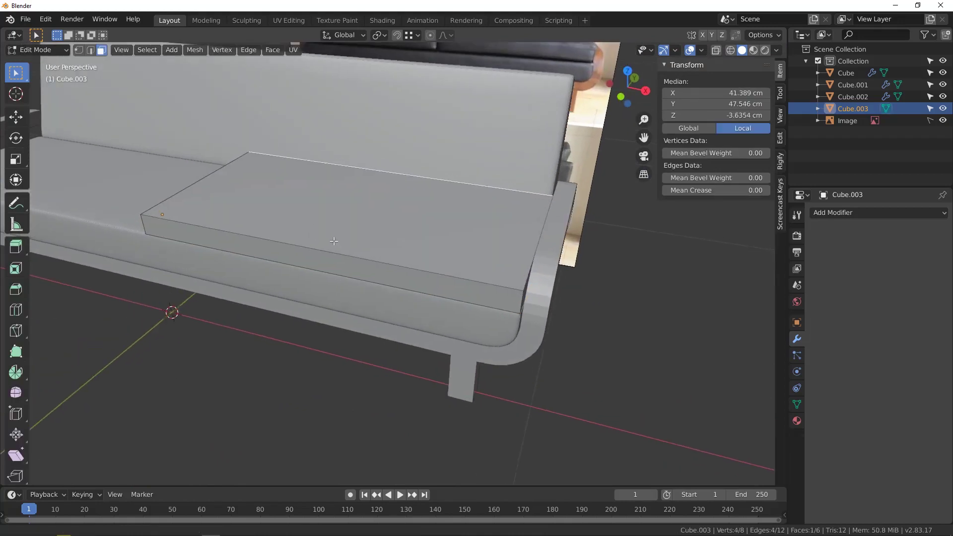
key(ctrl+r)
scroll(350, 249, up, 4)
scroll(350, 250, up, 15)
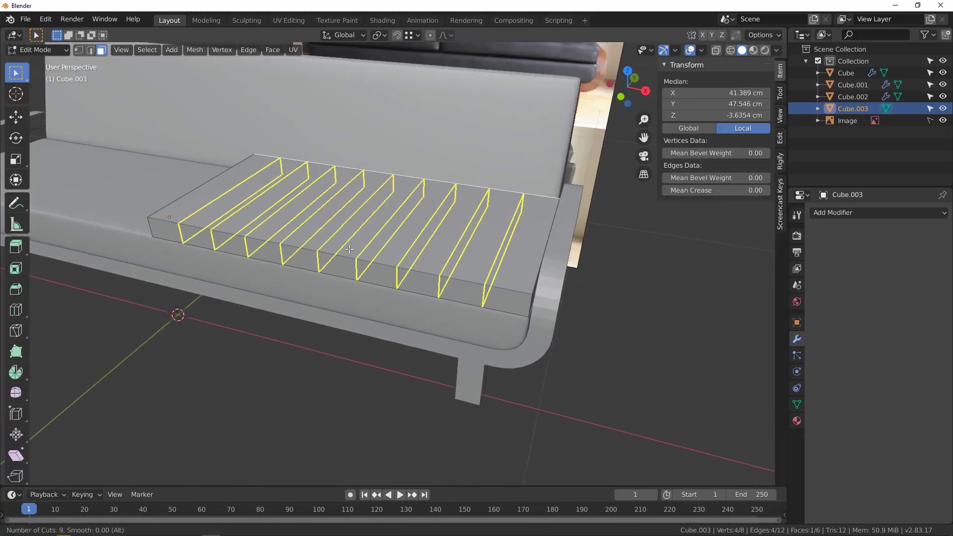
scroll(352, 250, down, 19)
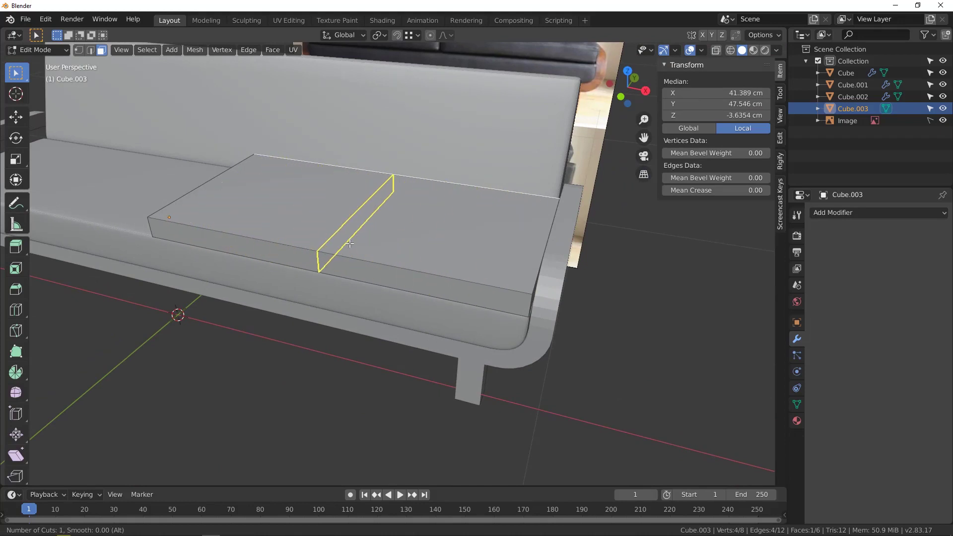
scroll(350, 244, up, 20)
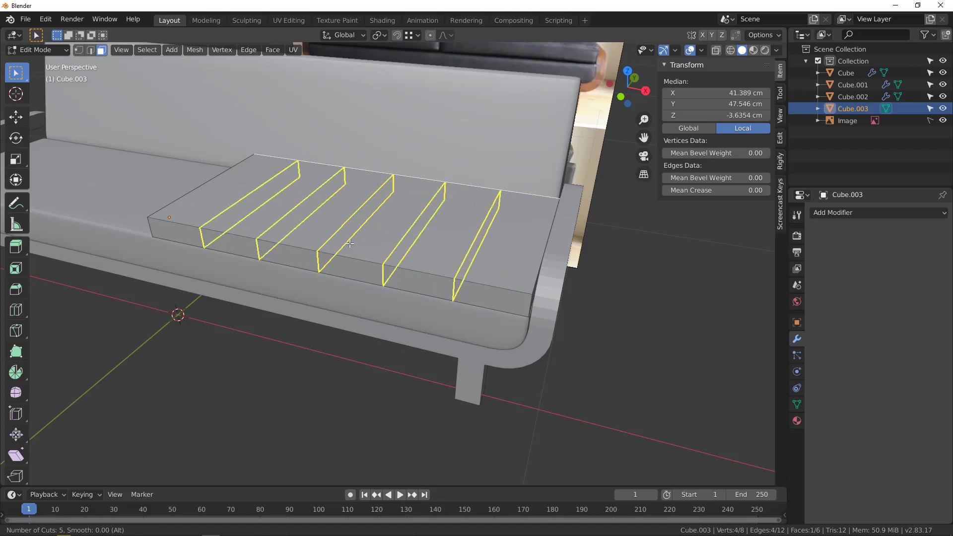
scroll(350, 244, up, 2)
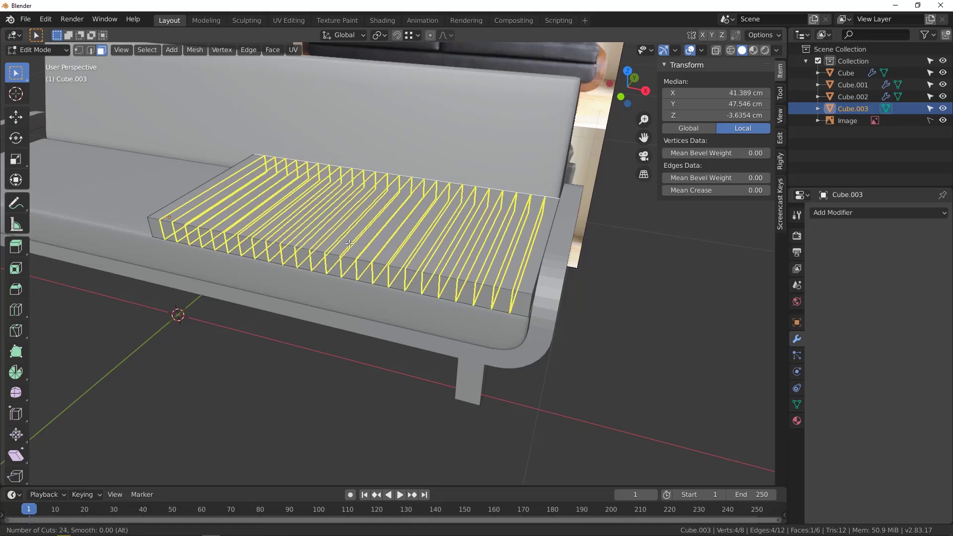
scroll(350, 244, up, 5)
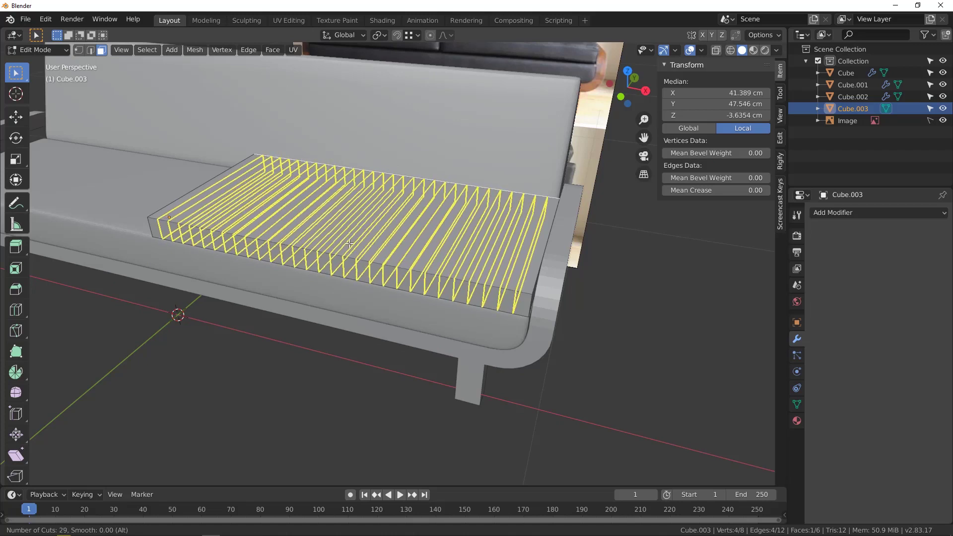
scroll(350, 244, up, 3)
click(349, 244)
right_click(350, 244)
Select all front-to-back edges on the cushion's top and bottom in wireframe and apply Subdivide Edge-Ring.
middle_drag(321, 231, 244, 224)
scroll(367, 204, down, 4)
middle_drag(380, 197, 391, 188)
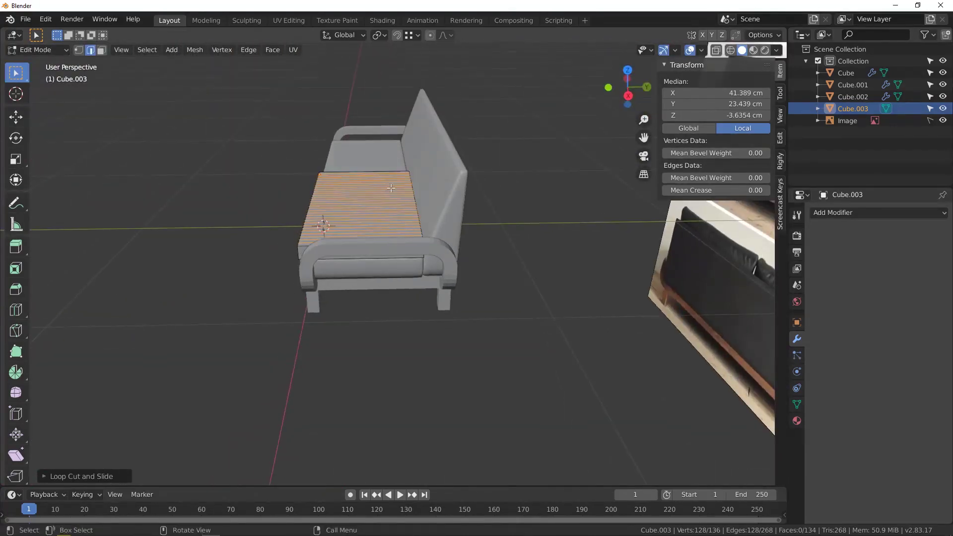
key(z)
click(287, 192)
drag(384, 138, 351, 318)
mouse_move(346, 221)
middle_down()
mouse_move(394, 213)
mouse_move(408, 228)
middle_up()
scroll(393, 213, up, 4)
key(z)
click(451, 222)
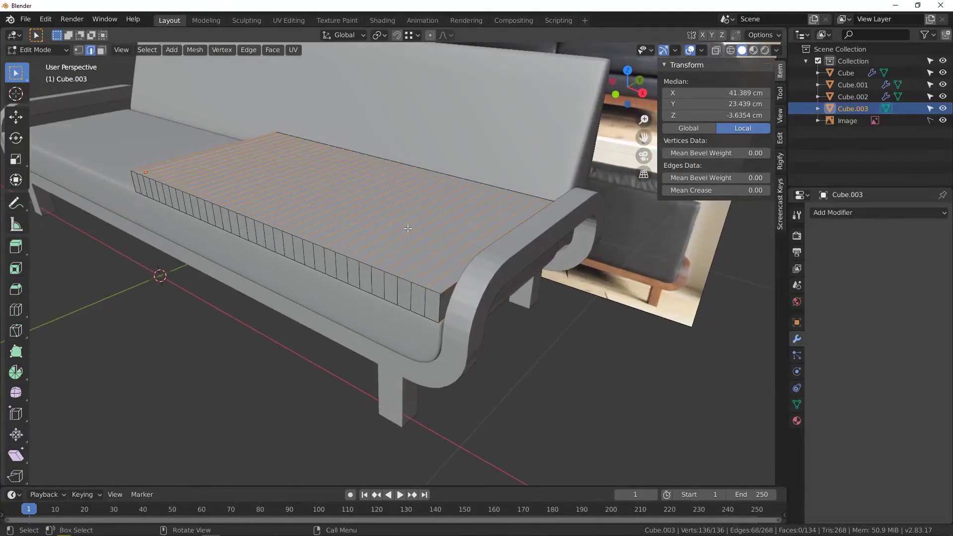
middle_drag(178, 136, 219, 149)
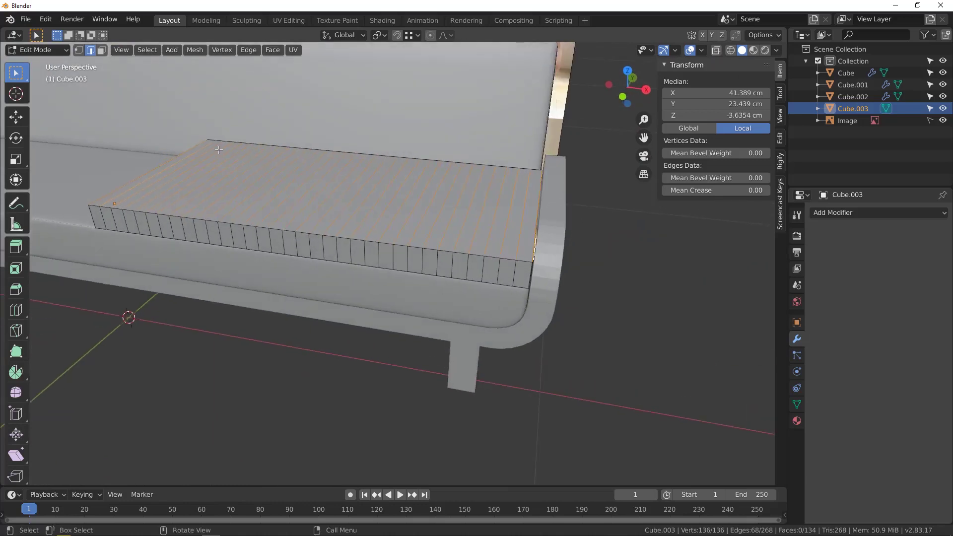
click(248, 50)
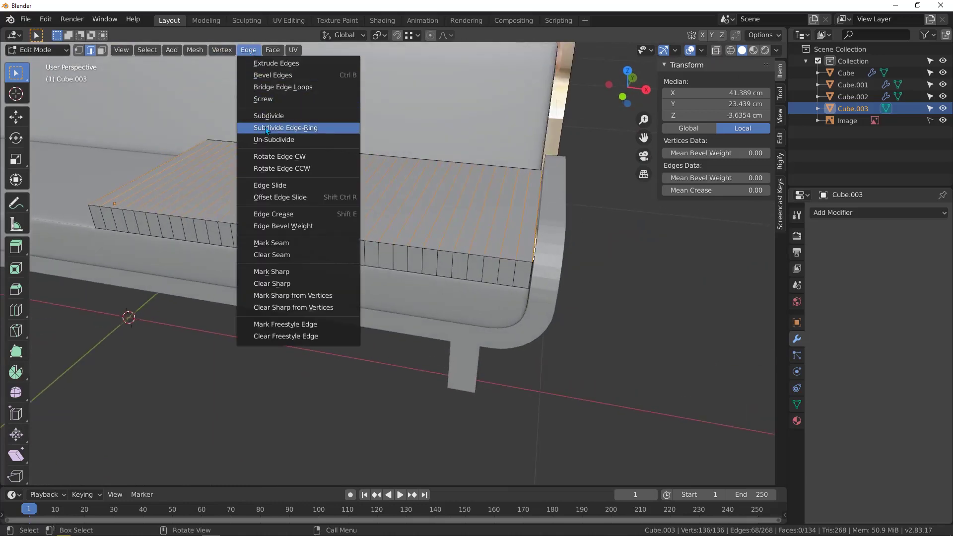
click(299, 128)
Set the edge-ring subdivision to 16 cuts to give the cushion top a fine grid.
middle_drag(298, 128, 173, 407)
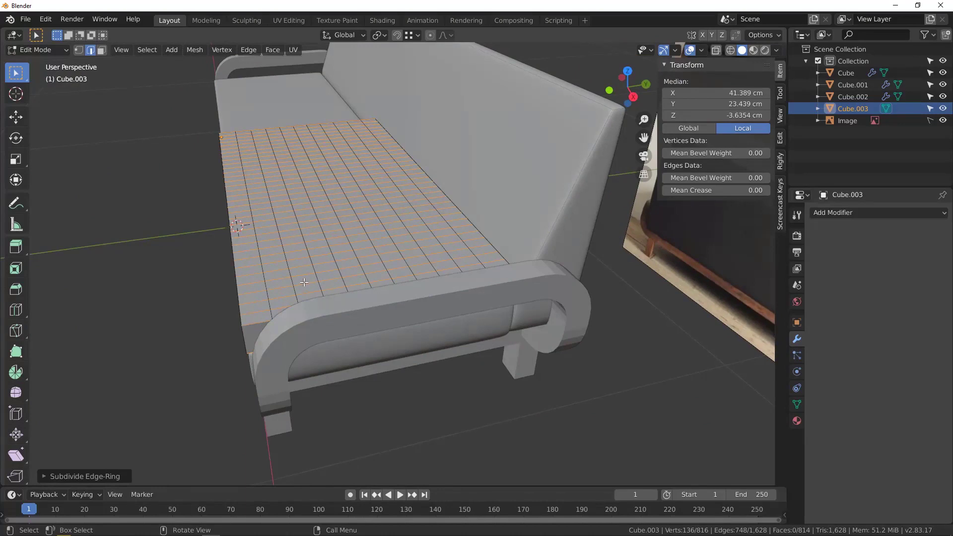
click(45, 477)
drag(144, 421, 154, 421)
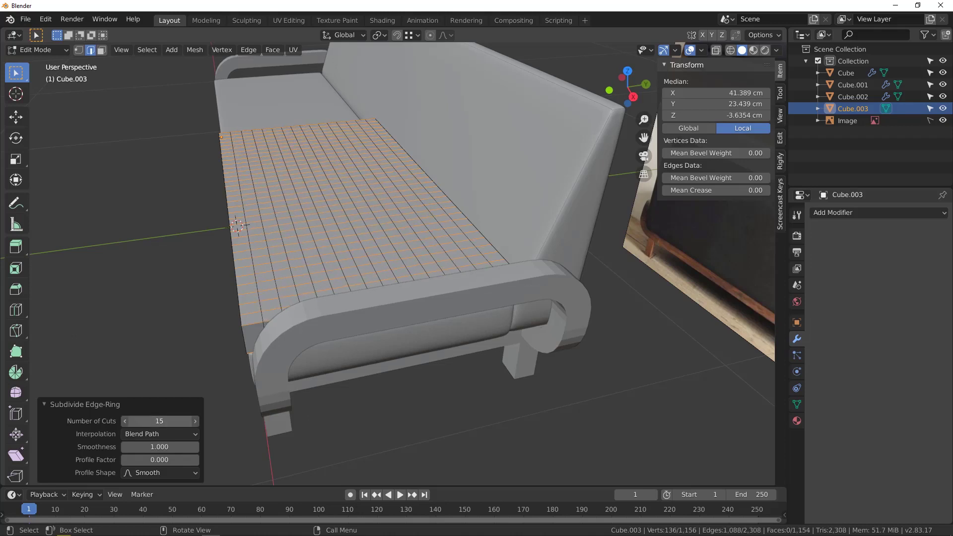
click(196, 421)
Add two evenly spaced, unshifted horizontal loop cuts around the cushion's sides.
middle_drag(316, 252, 416, 235)
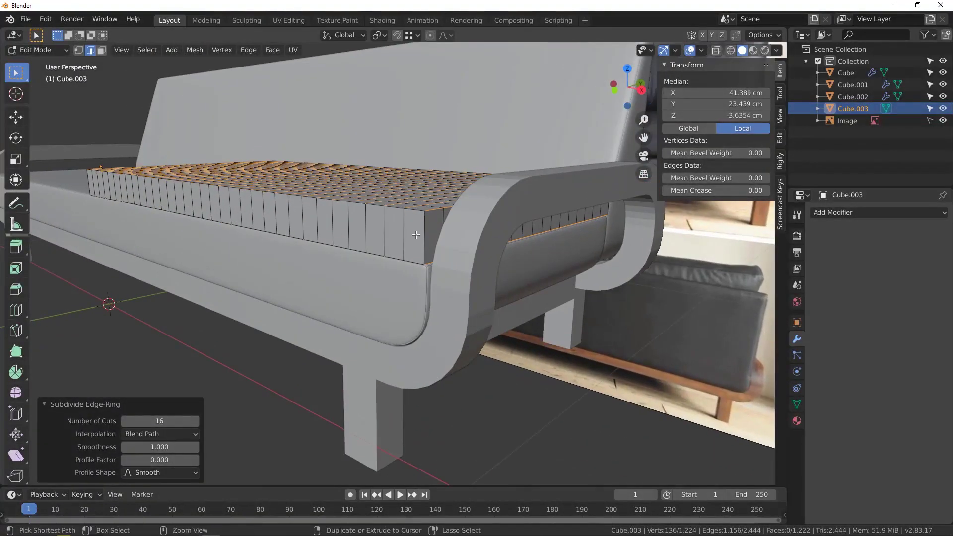
key(ctrl+r)
scroll(417, 235, up, 1)
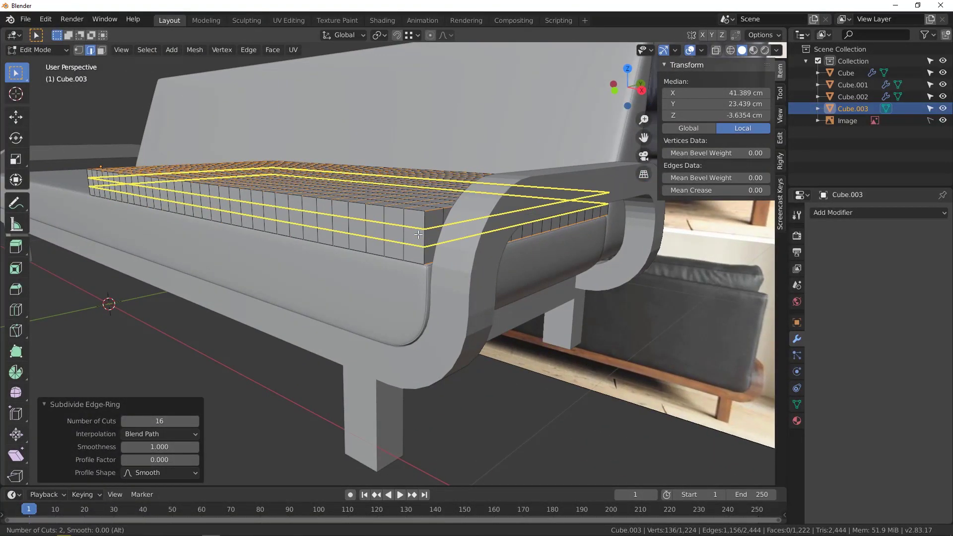
click(418, 234)
right_click(419, 235)
middle_drag(419, 234, 427, 245)
right_click(428, 247)
middle_drag(518, 231, 498, 249)
scroll(486, 238, up, 3)
scroll(486, 238, down, 5)
scroll(514, 246, up, 4)
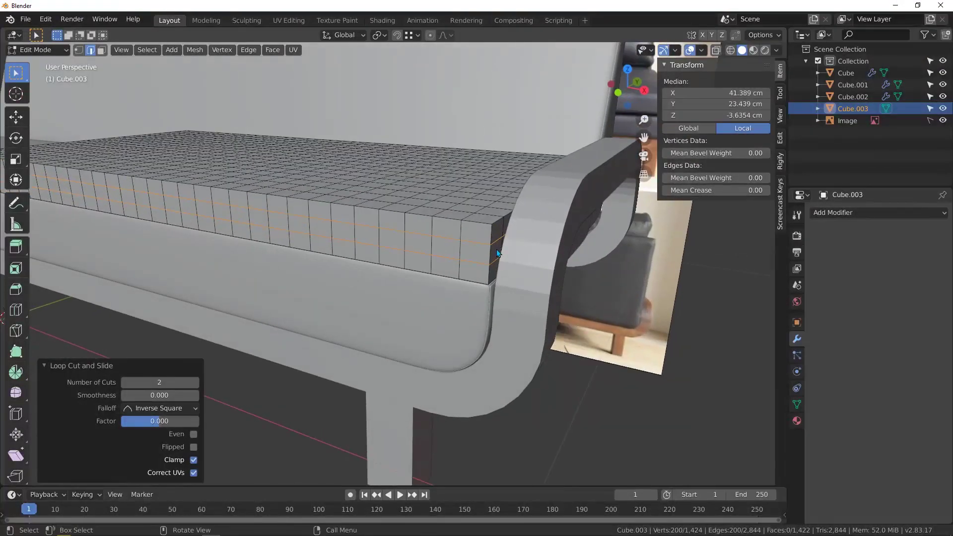
Return to Object Mode and add a Subdivision Surface modifier to the seat cushion.
key(Tab)
click(840, 213)
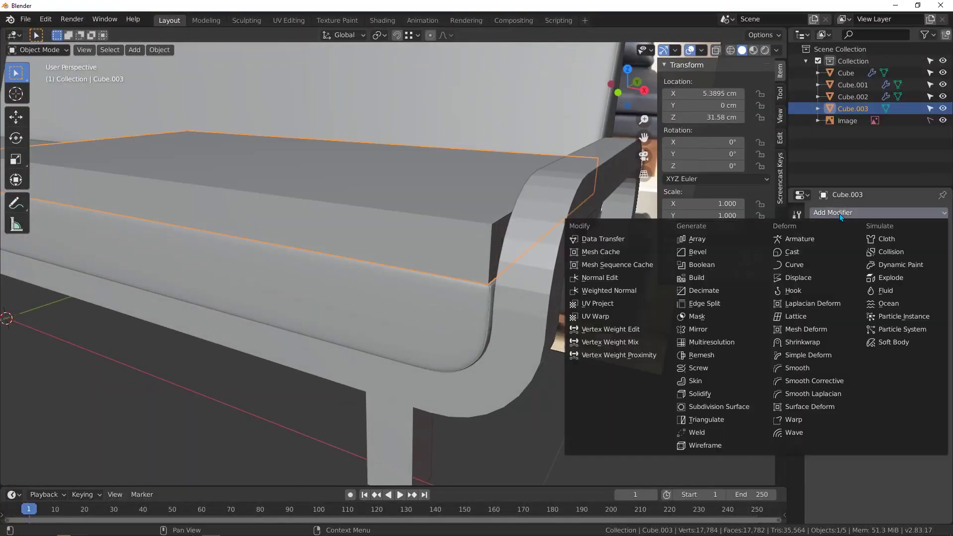
click(730, 411)
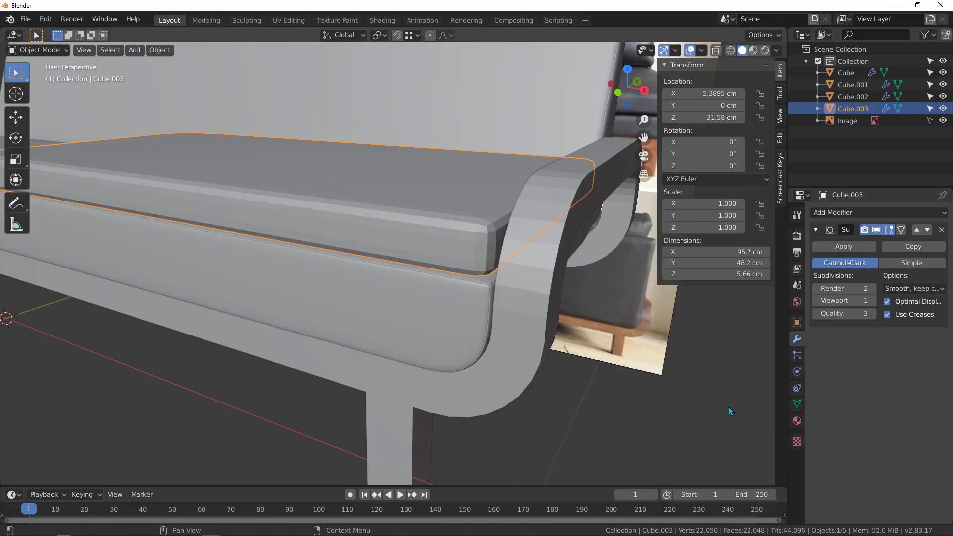
middle_drag(516, 255, 394, 291)
middle_drag(537, 291, 553, 298)
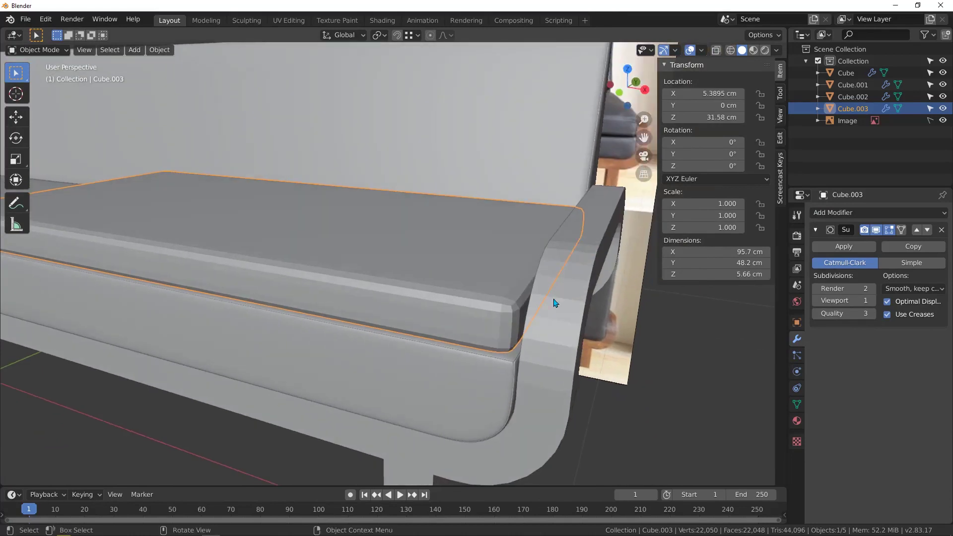
Set the seat cushion's Subdivision Surface viewport level to 2 and apply the modifier.
scroll(477, 304, up, 1)
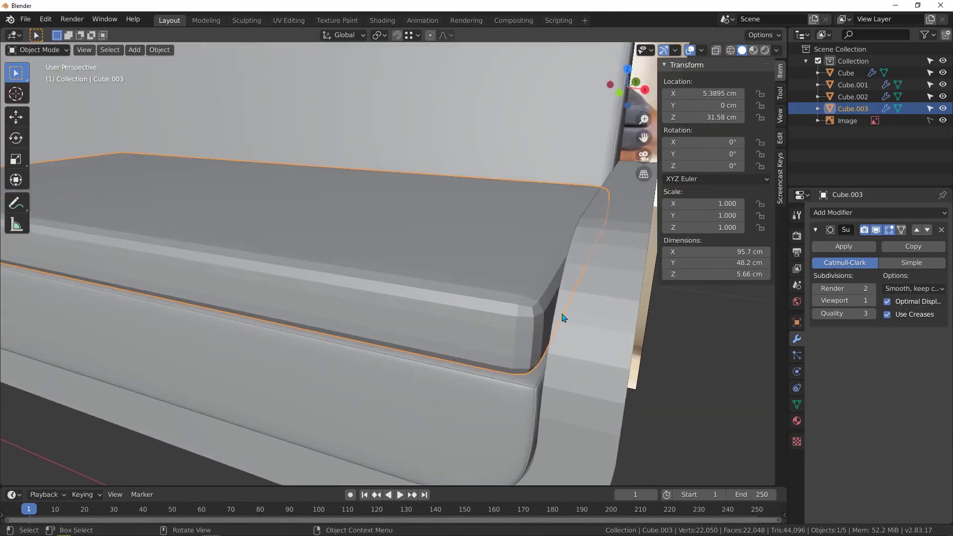
click(873, 303)
middle_drag(498, 320, 426, 306)
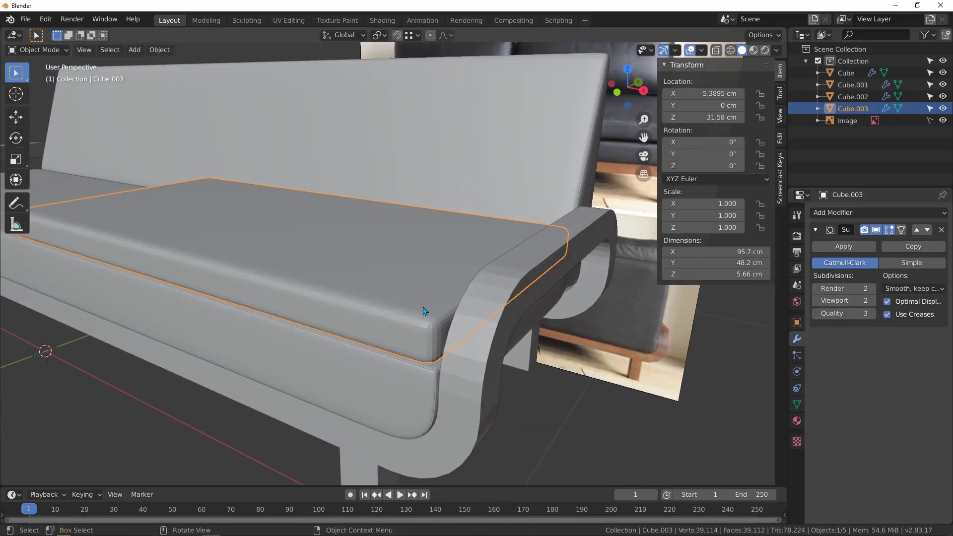
scroll(428, 314, up, 3)
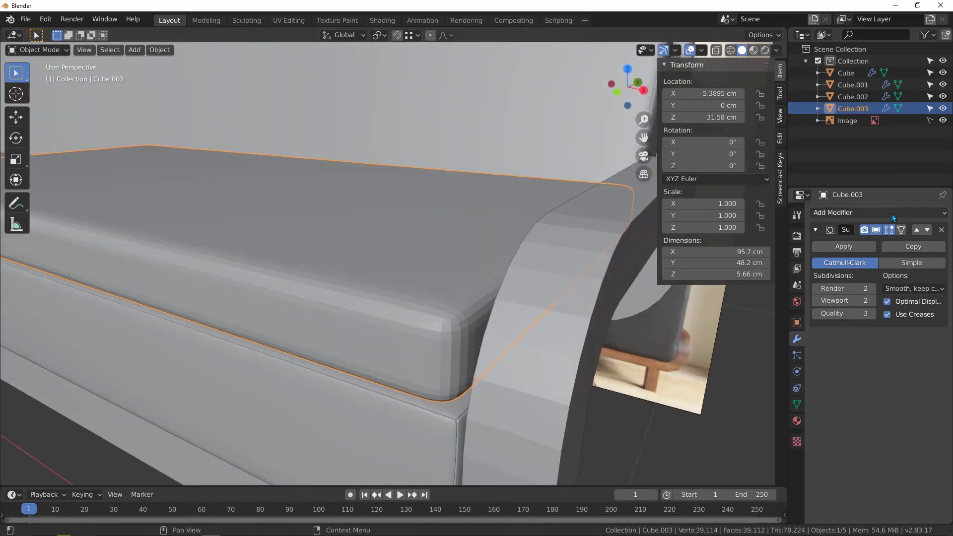
click(844, 246)
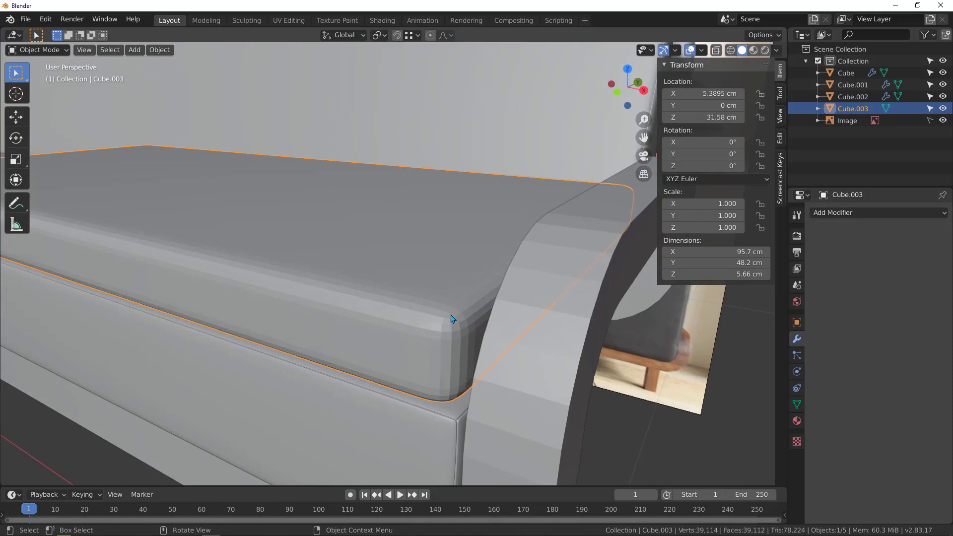
Enable the wireframe viewport display for the seat cushion and inspect its dense grid around the corner.
click(797, 324)
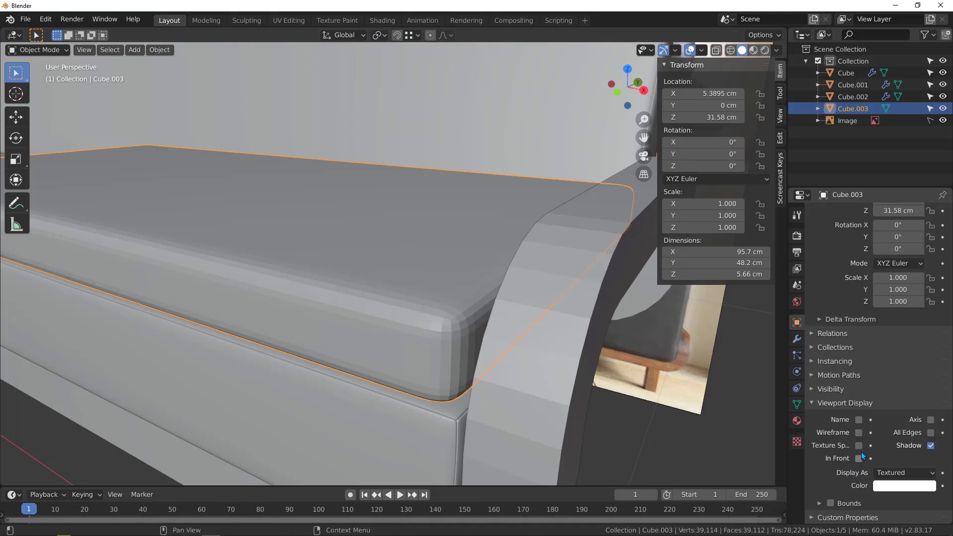
click(858, 432)
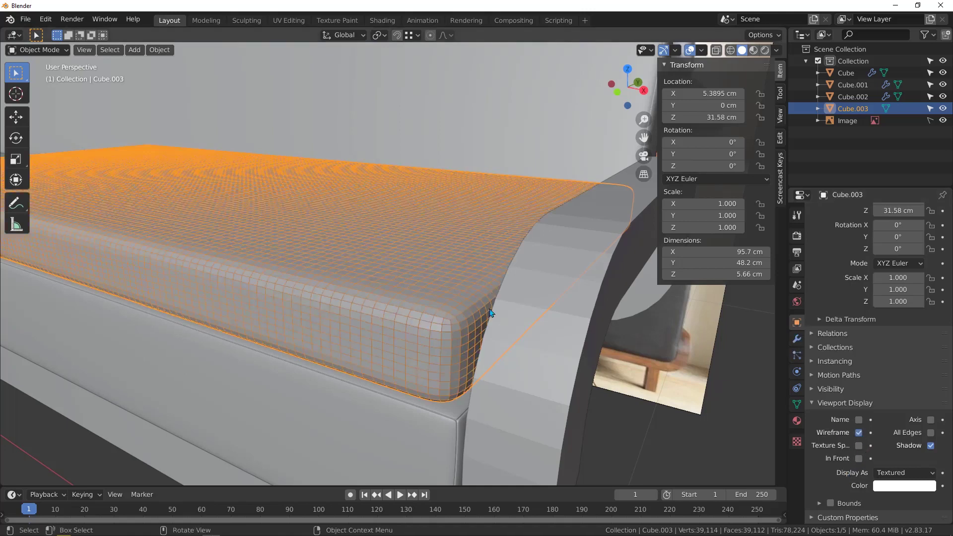
scroll(447, 336, down, 5)
middle_drag(447, 337, 375, 287)
scroll(445, 336, up, 5)
scroll(446, 336, down, 2)
middle_drag(445, 335, 391, 330)
scroll(460, 340, up, 3)
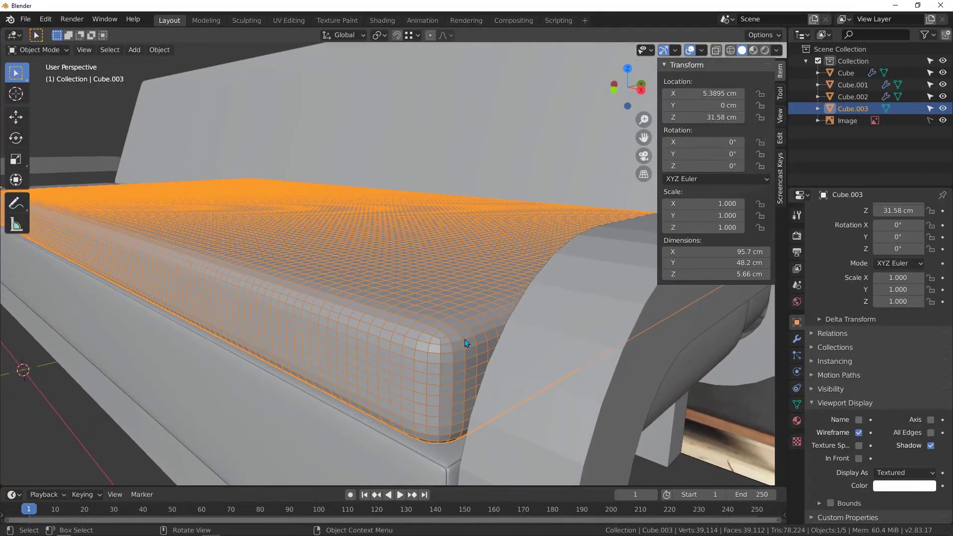
scroll(465, 339, up, 2)
click(457, 336)
middle_drag(457, 337, 452, 341)
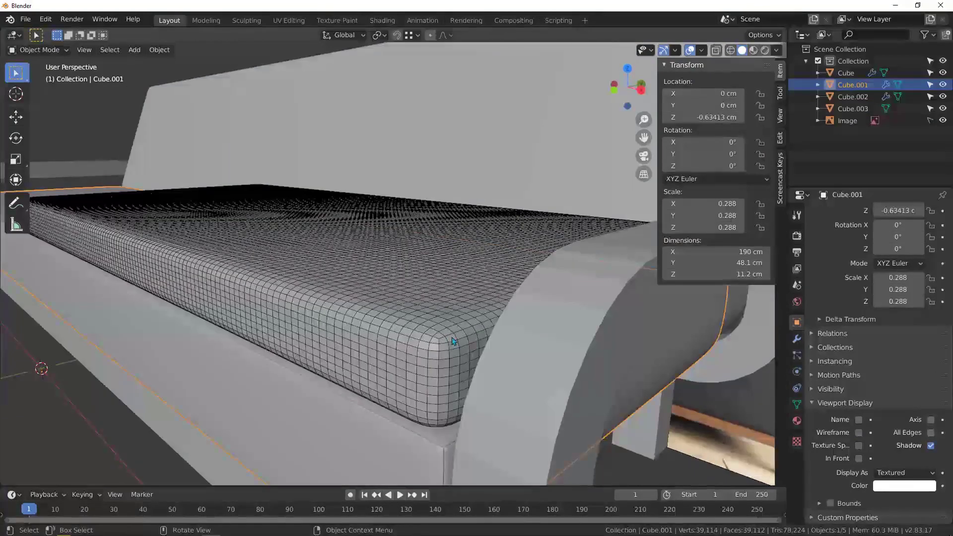
key(Tab)
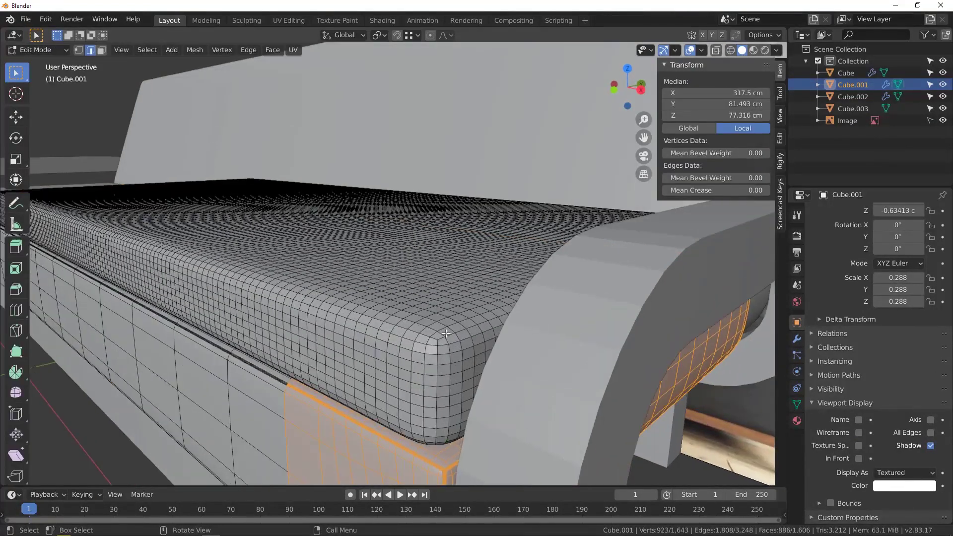
scroll(450, 340, up, 2)
click(452, 335)
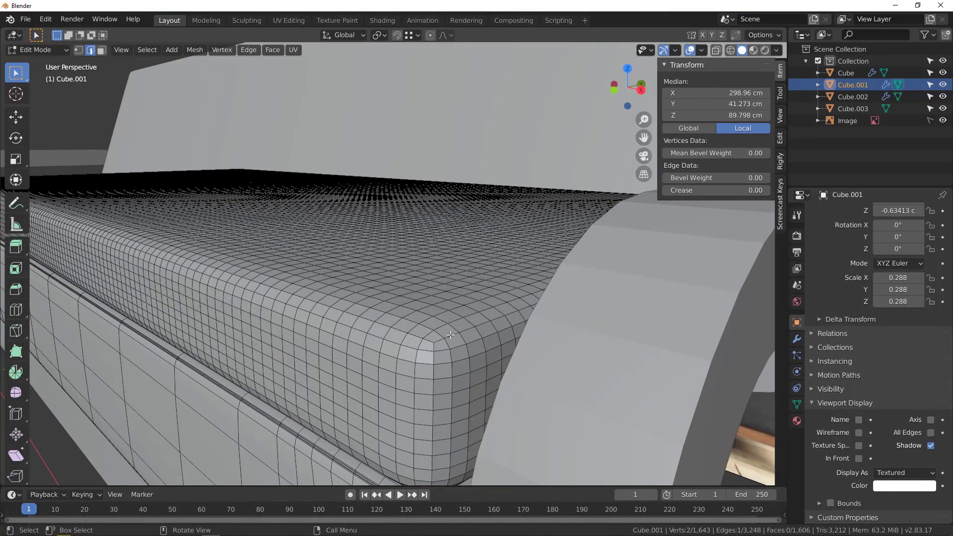
key(Tab)
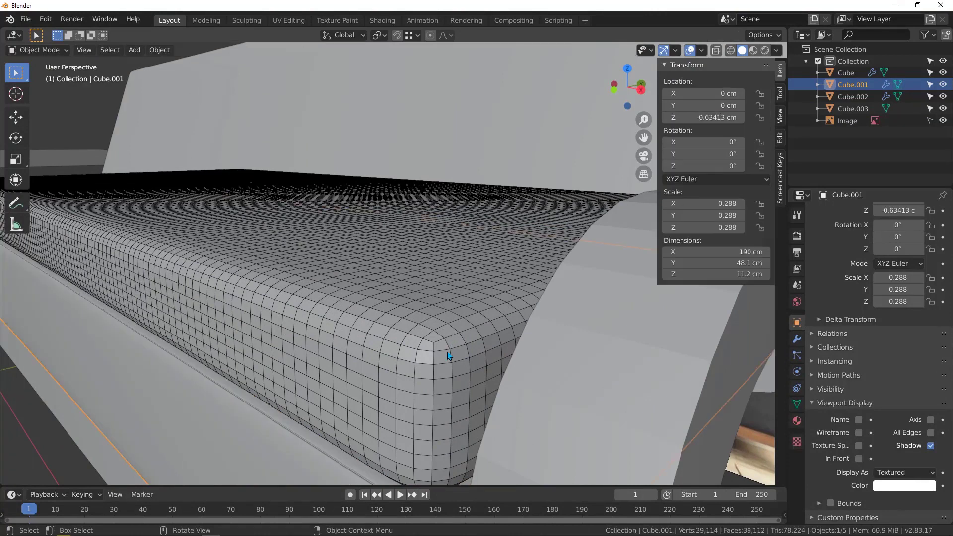
Enter Edit Mode on the seat cushion and isolate it in local view.
click(448, 352)
key(Tab)
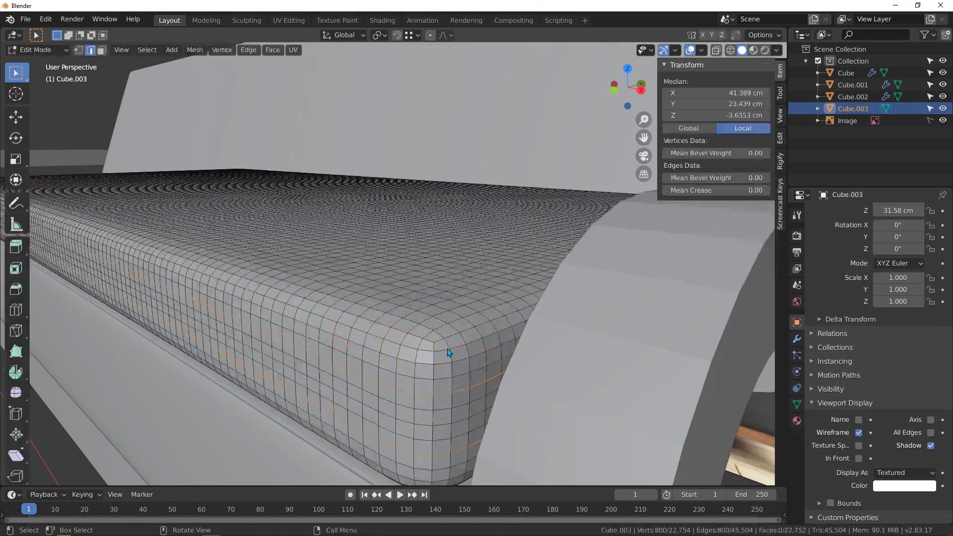
click(451, 330)
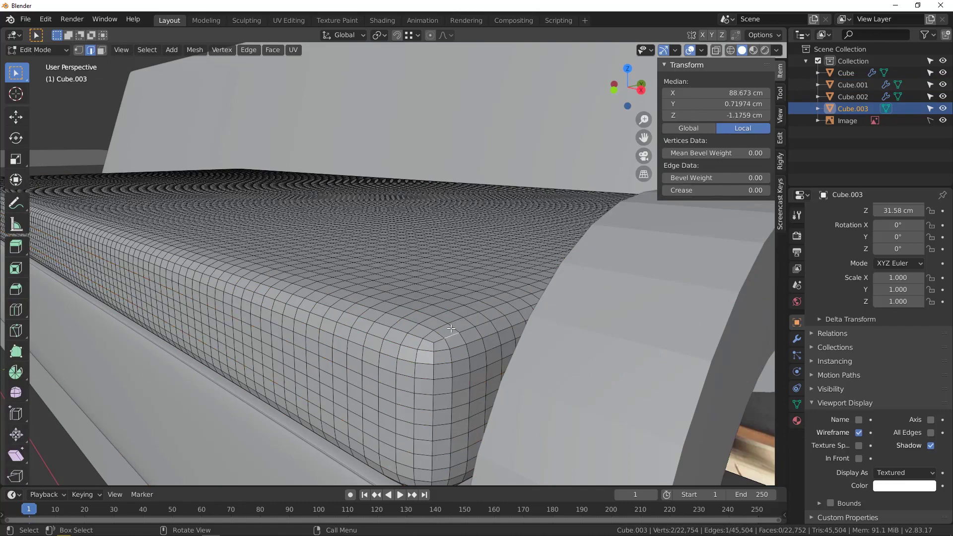
key(KP_Divide)
scroll(466, 313, up, 8)
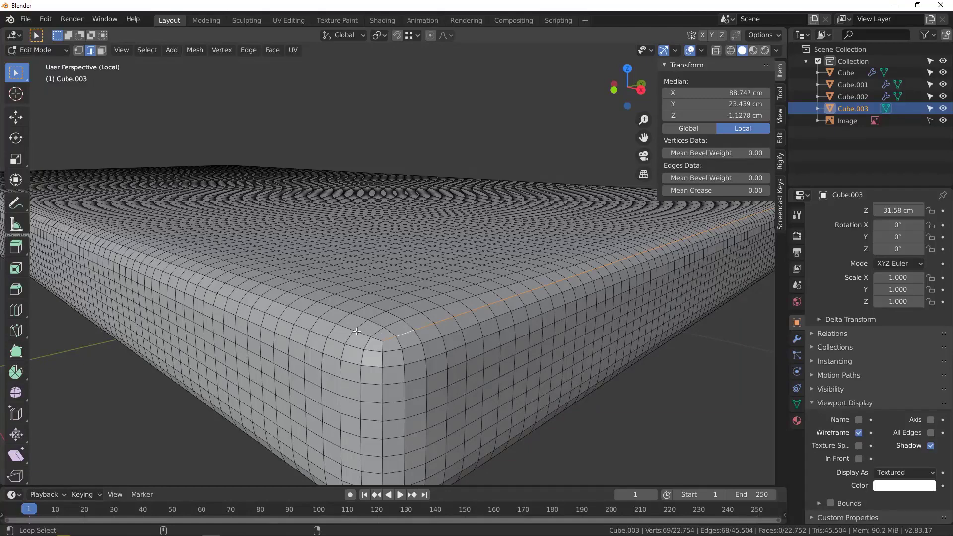
Loop-select the cushion's top and bottom border edges along one short end and the front, plus the vertical edge at their shared corner.
alt+shift+click(386, 338)
middle_drag(385, 339, 373, 316)
scroll(374, 316, up, 5)
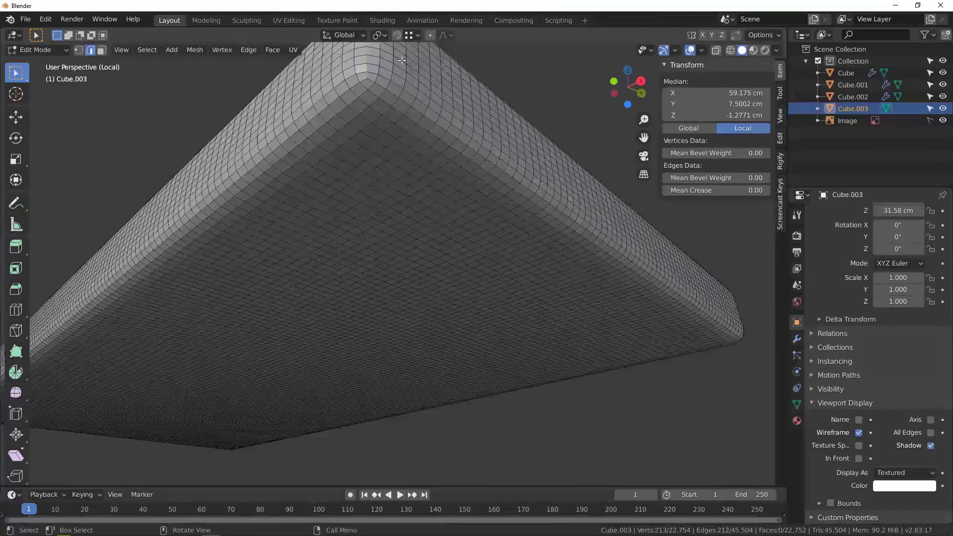
alt+shift+click(329, 102)
alt+shift+click(329, 102)
scroll(344, 194, down, 8)
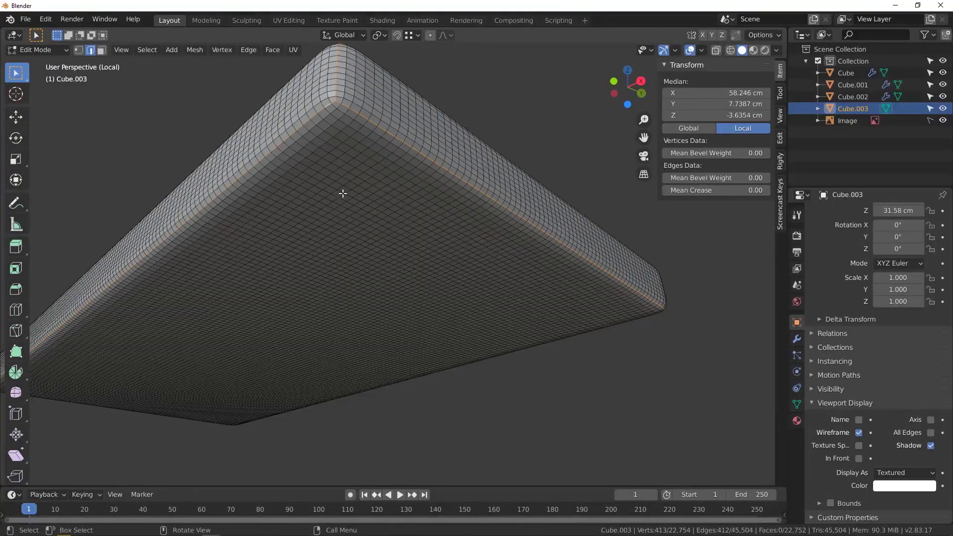
Add the vertical edge of the next corner and the back side's bottom and top border loops to the selection.
middle_drag(365, 221, 412, 238)
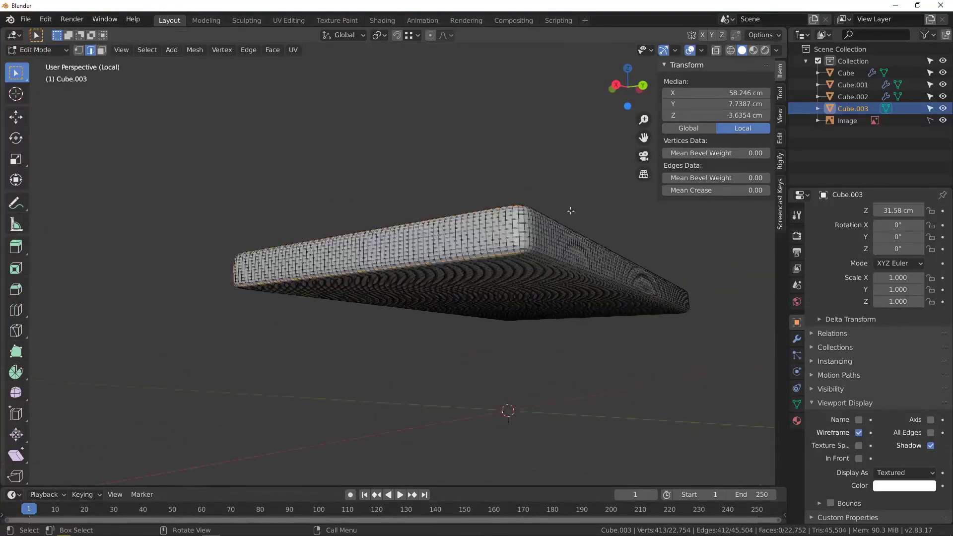
scroll(526, 268, up, 5)
alt+shift+click(485, 203)
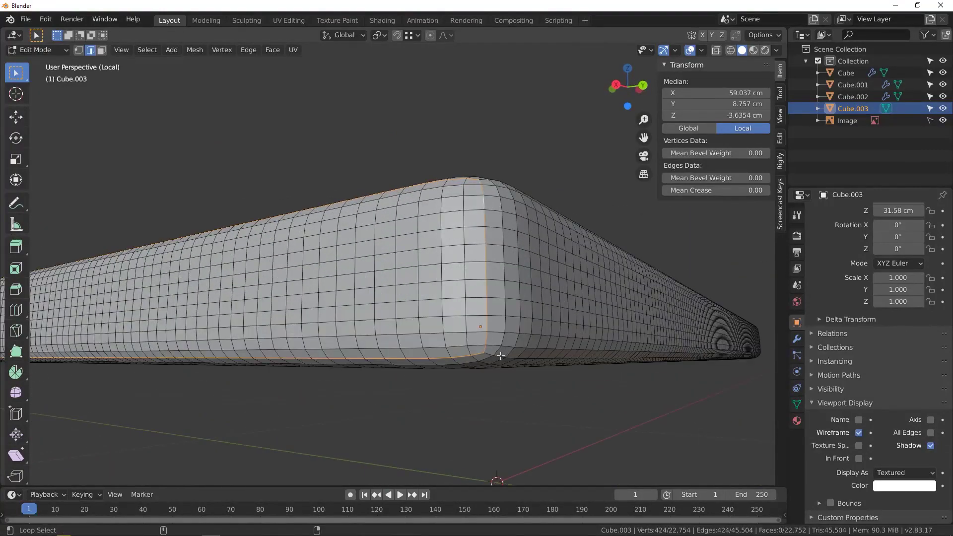
alt+shift+click(500, 356)
middle_drag(500, 356, 410, 349)
alt+shift+click(385, 381)
scroll(385, 381, down, 6)
Add the opposite short end's top and bottom border loops and its adjoining vertical corner edge to the selection.
scroll(418, 328, up, 6)
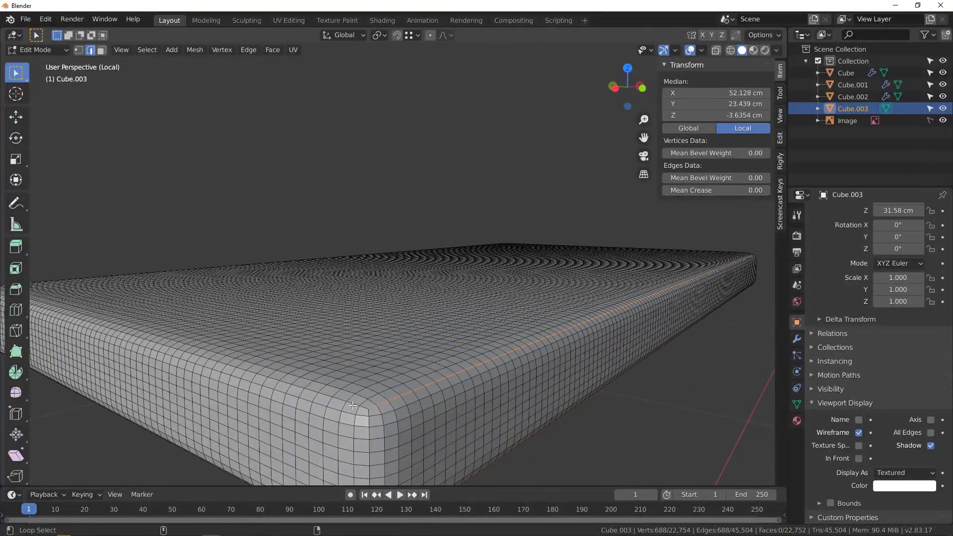
alt+shift+click(353, 405)
alt+shift+click(369, 422)
scroll(368, 422, down, 4)
middle_drag(369, 422, 445, 187)
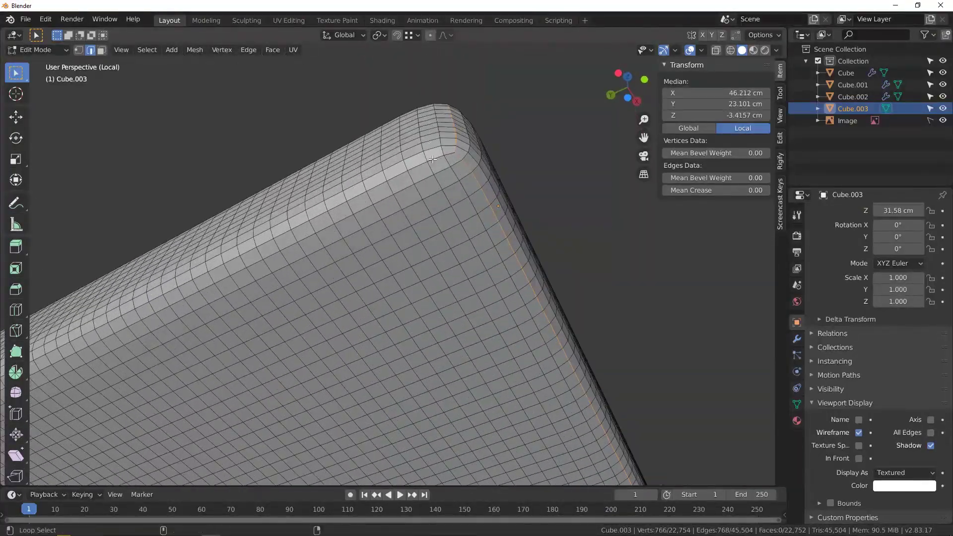
alt+shift+click(256, 250)
Add the last vertical corner edge to the selection and mark all selected border edges as seams.
scroll(255, 250, down, 5)
middle_drag(255, 250, 521, 409)
scroll(490, 322, up, 4)
alt+shift+click(486, 323)
scroll(487, 324, down, 4)
scroll(449, 353, up, 5)
scroll(449, 342, up, 3)
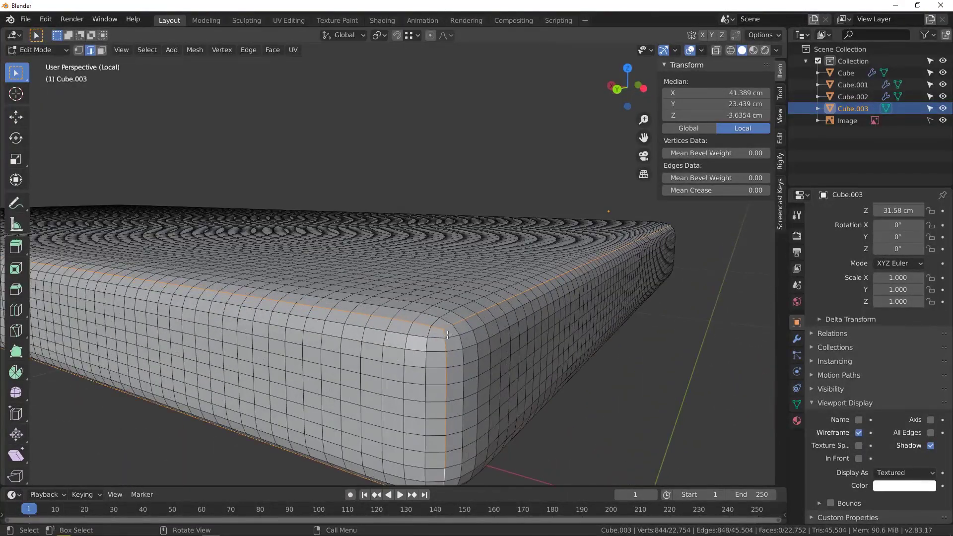
right_click(447, 335)
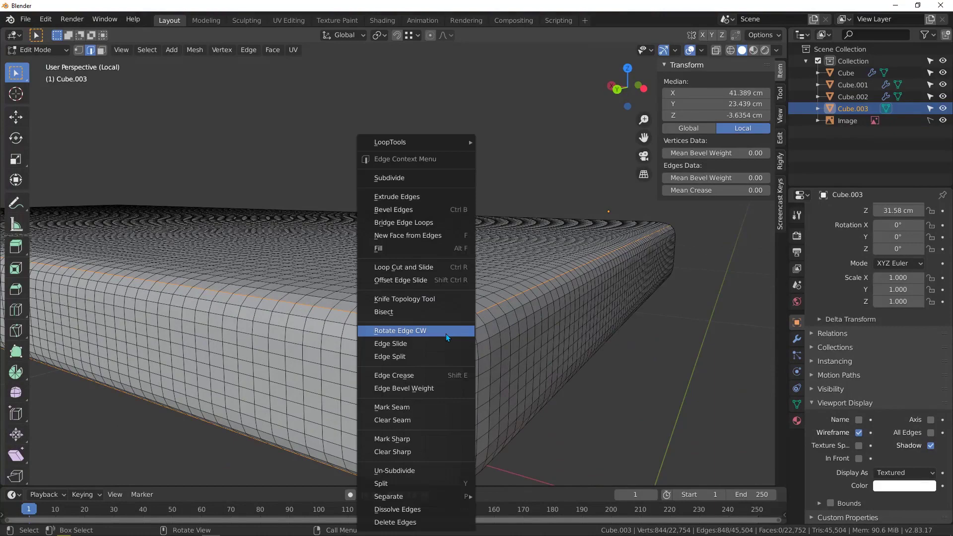
click(392, 407)
scroll(430, 348, down, 6)
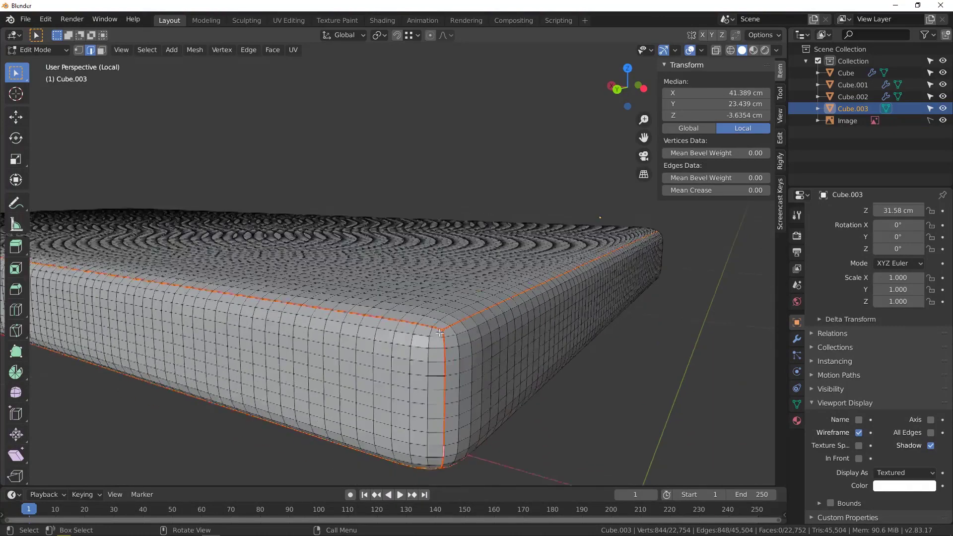
middle_drag(431, 349, 401, 342)
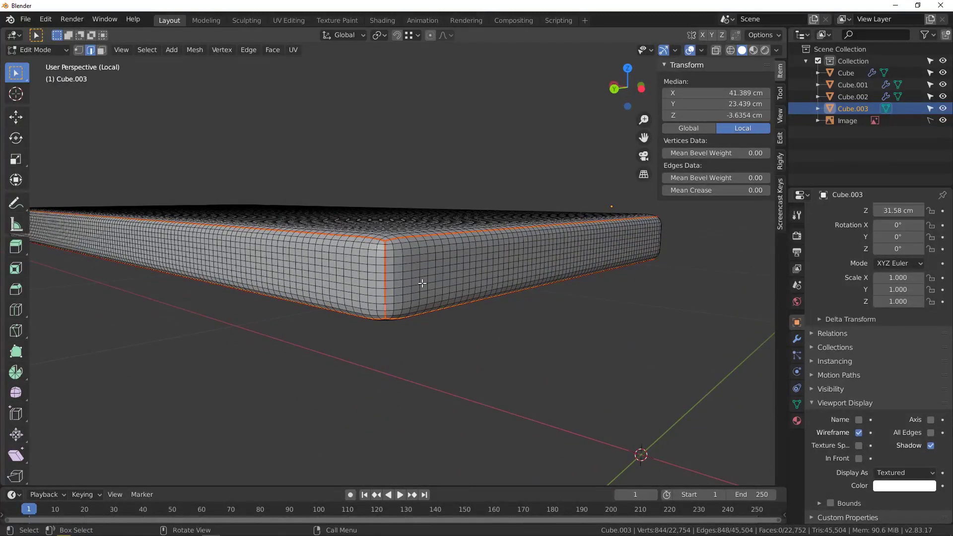
Clear the selection and, in face mode, select the linked faces of one short side bounded by seams.
key(alt+a)
key(3)
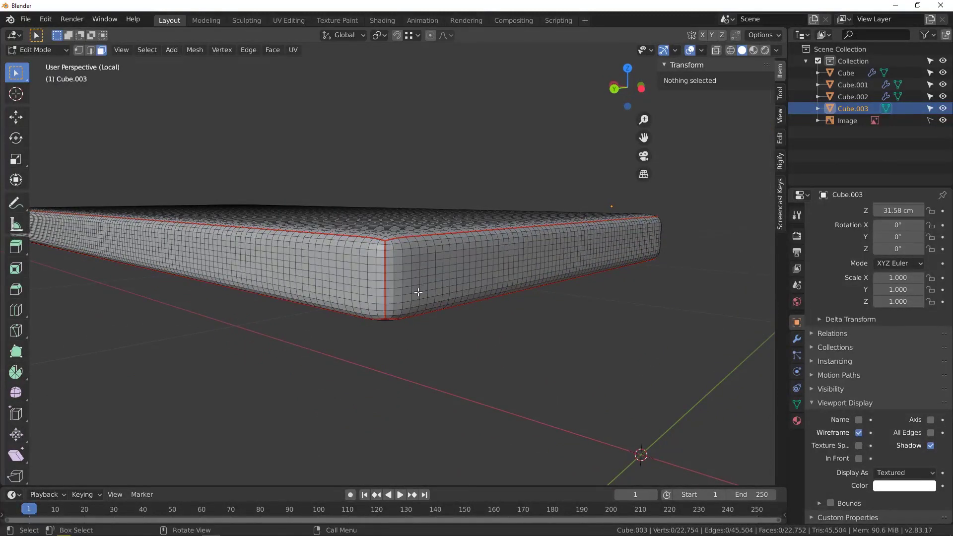
middle_drag(415, 285, 421, 299)
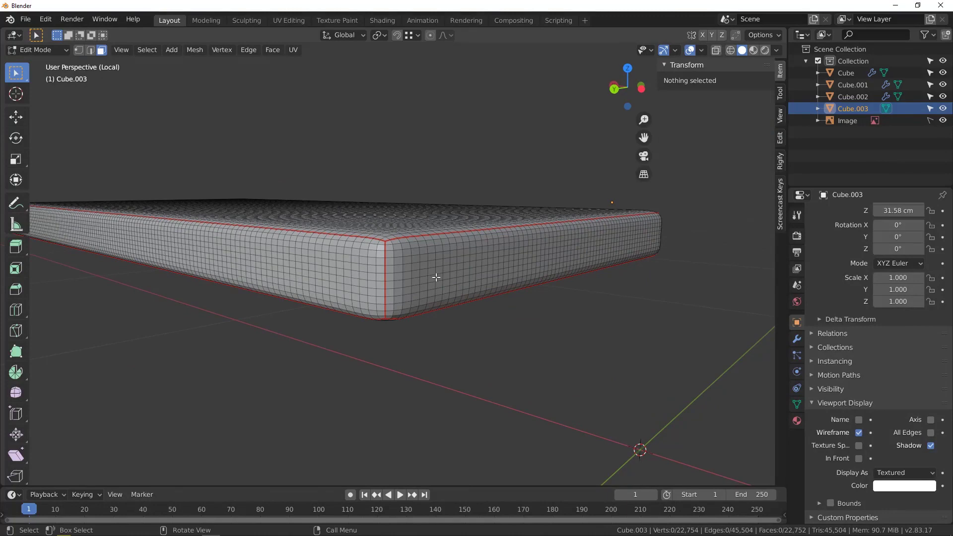
key(l)
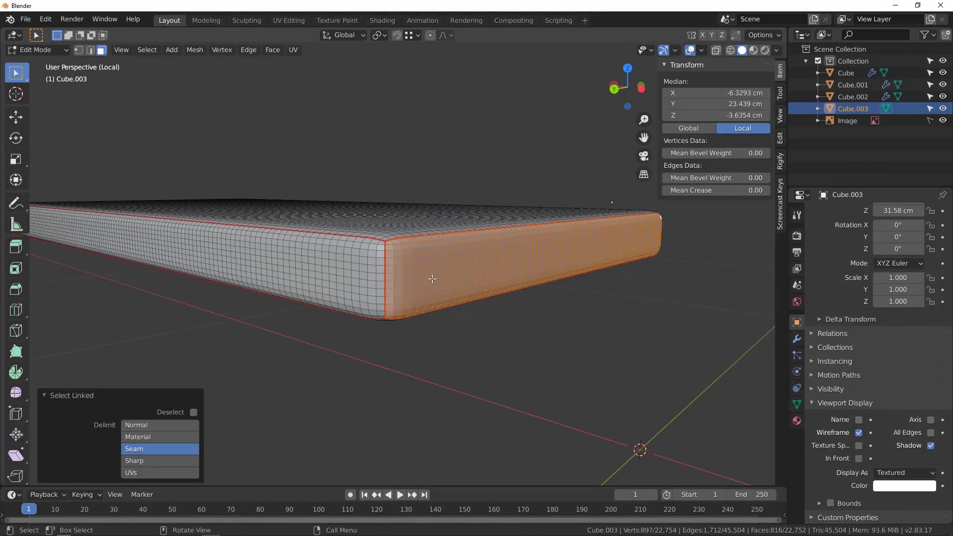
Switch the Select Linked delimiter to Normal for comparison and return it to Seam.
middle_drag(439, 275, 389, 231)
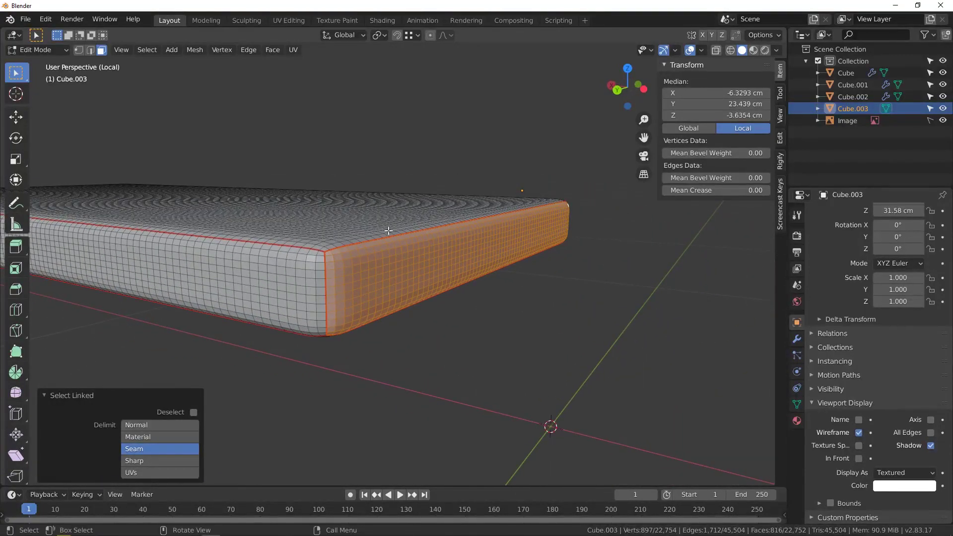
middle_drag(315, 322, 294, 292)
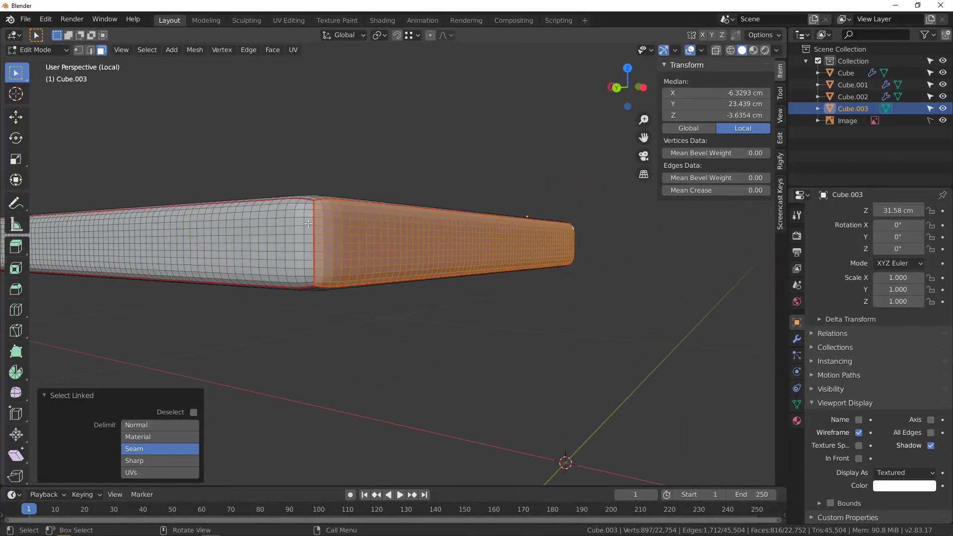
middle_drag(308, 224, 254, 304)
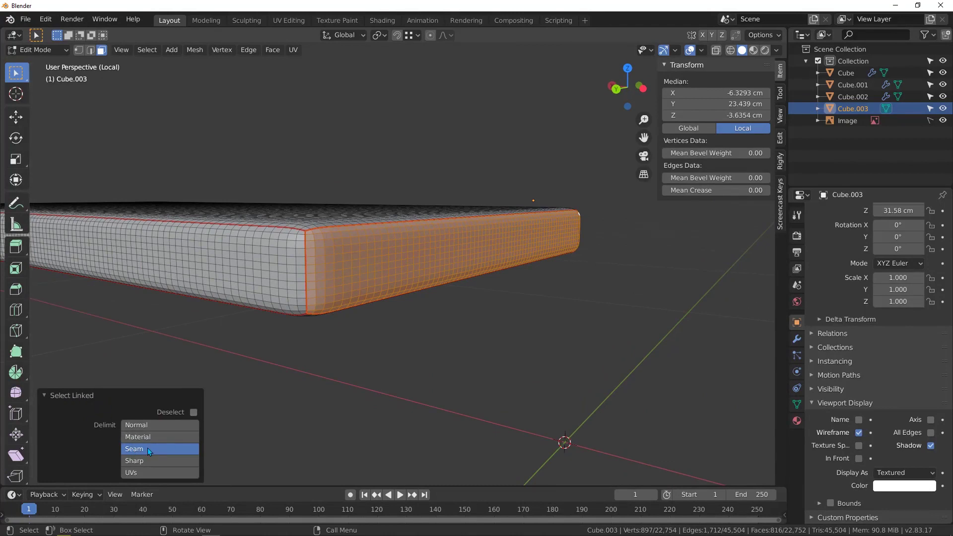
click(136, 425)
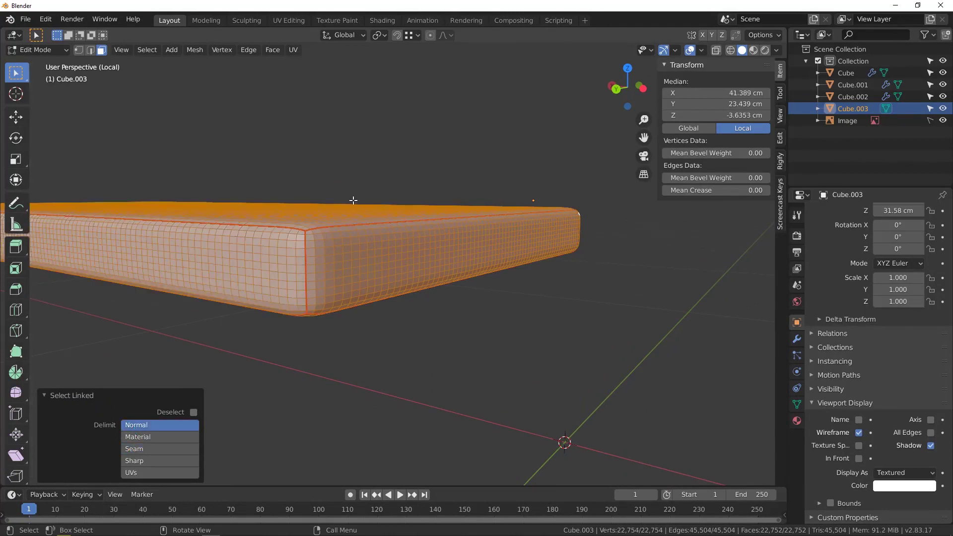
click(139, 449)
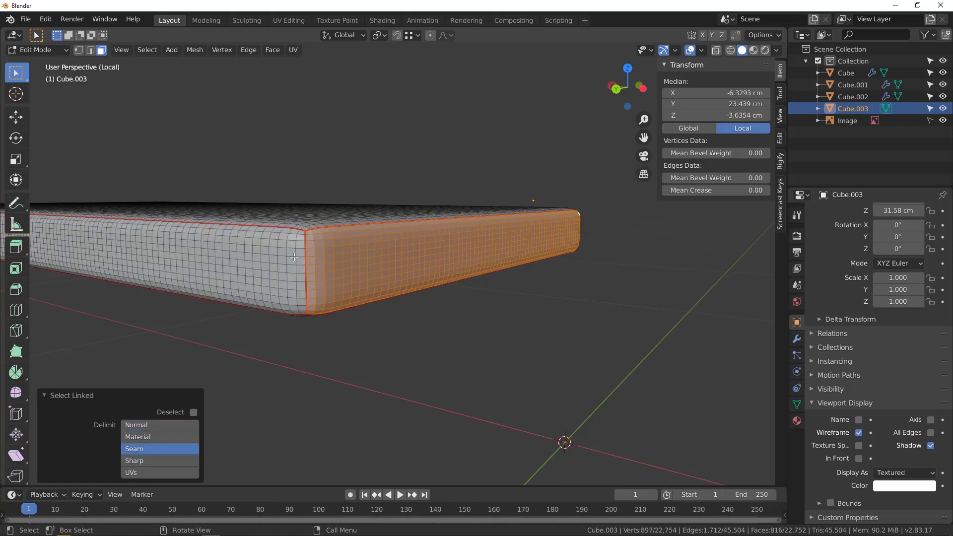
Add the cushion's remaining three sides and its underside to the seam-bounded linked selection, leaving the top unselected.
middle_drag(295, 257, 479, 283)
key(l)
key(l)
key(l)
key(l)
scroll(478, 316, up, 4)
middle_drag(479, 316, 553, 247)
middle_drag(368, 198, 452, 323)
Switch the cushion's side and underside selection to vertex mode and add a new vertex group to the mesh.
key(1)
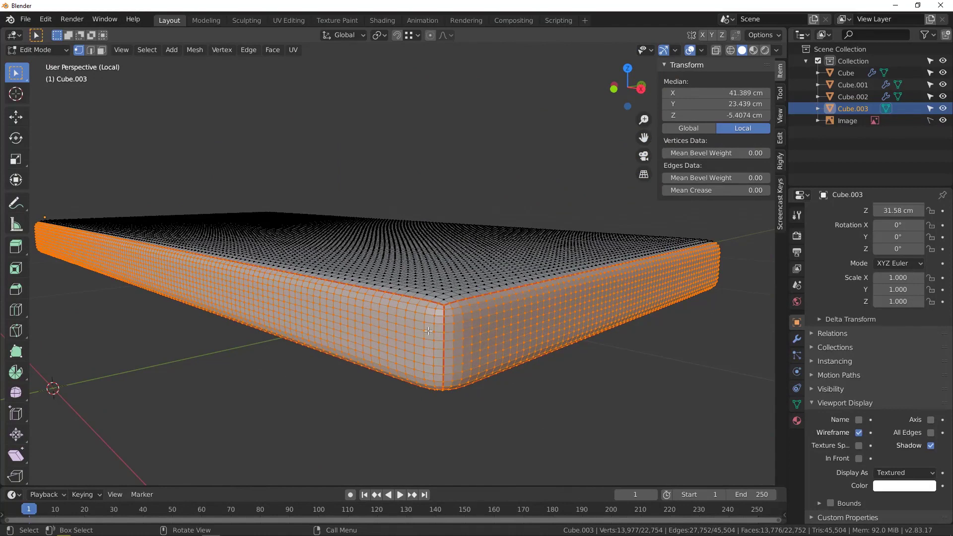
scroll(436, 319, down, 3)
middle_drag(436, 319, 535, 362)
scroll(551, 374, up, 2)
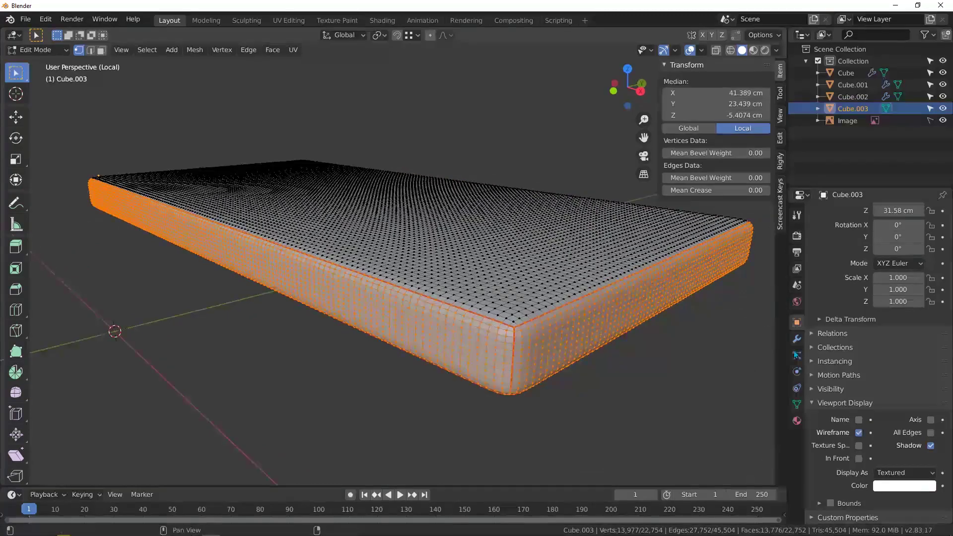
click(797, 405)
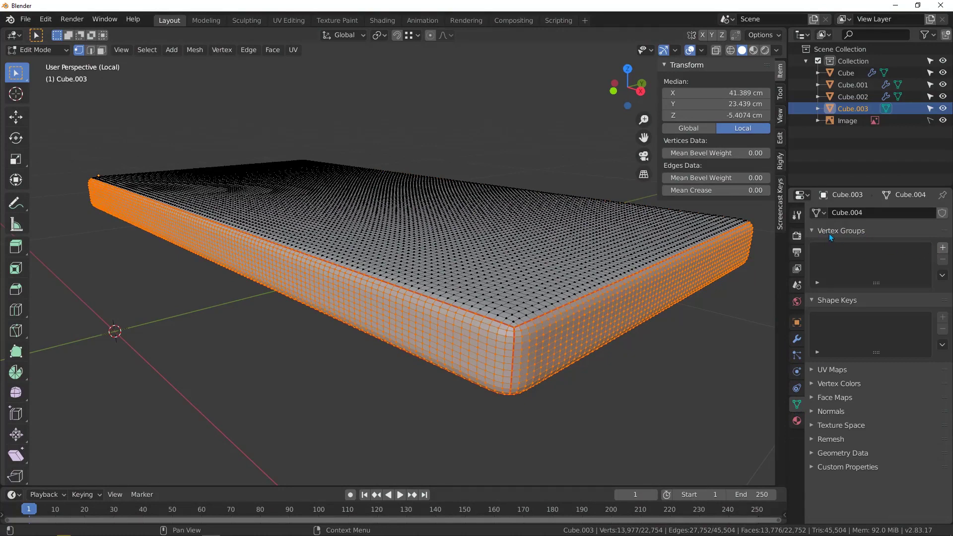
click(943, 248)
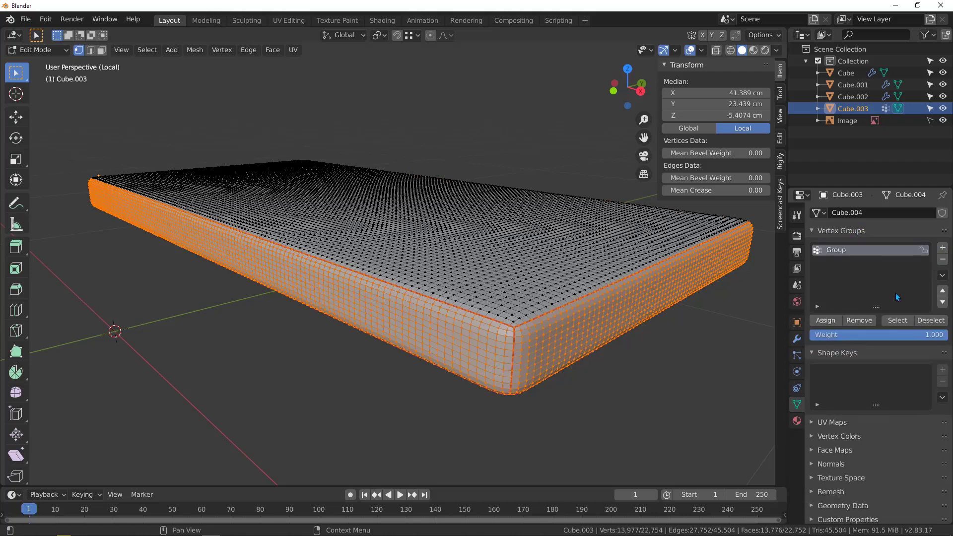
Rename the new vertex group "pin" and assign the selected side and underside vertices to it at weight 1.000.
double_click(839, 250)
text(2)
click(825, 321)
Return the cushion to Object Mode, turn off its wireframe display and shade it smooth.
middle_drag(491, 312, 511, 309)
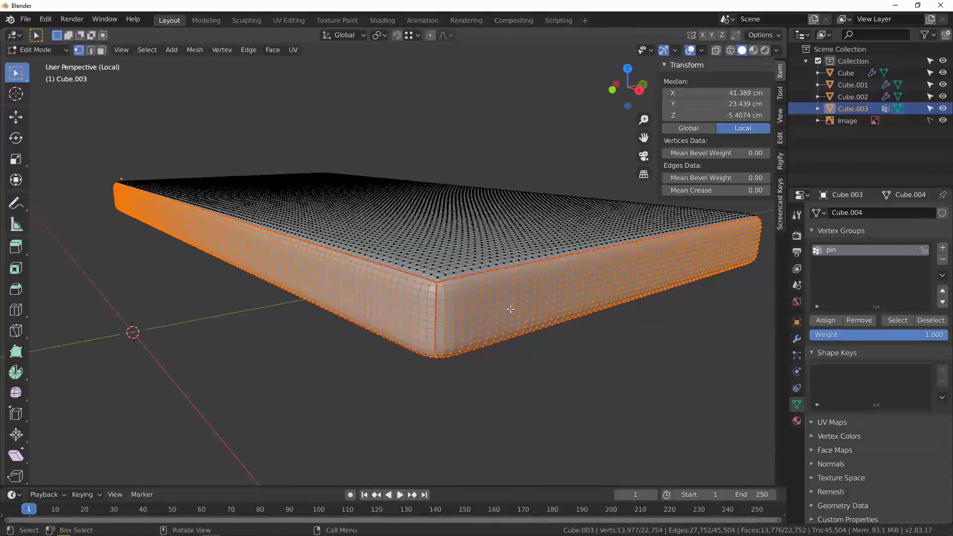
scroll(510, 309, down, 1)
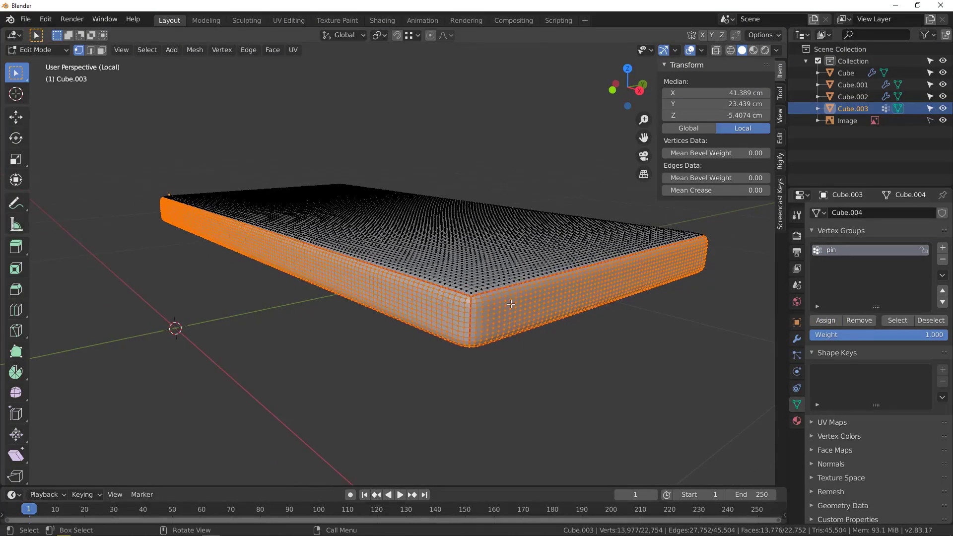
key(Tab)
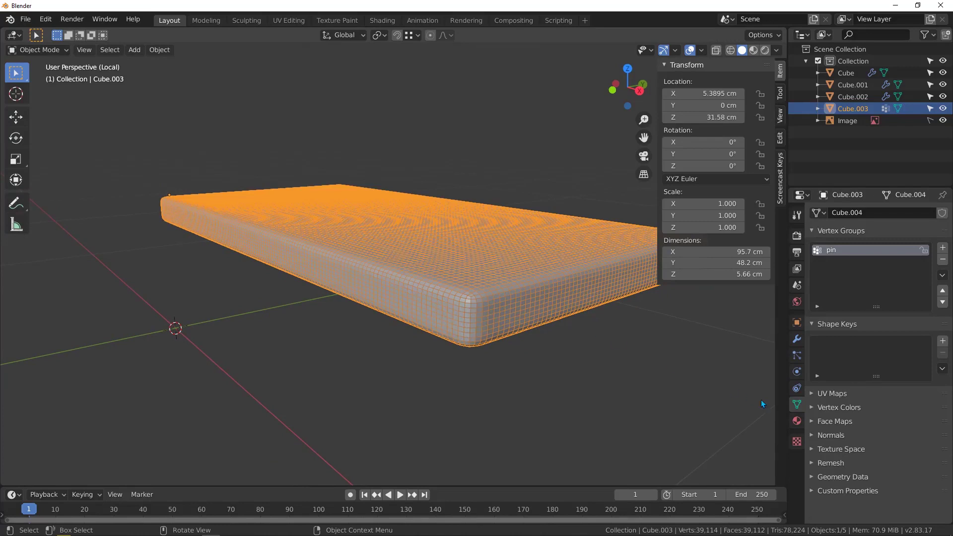
click(797, 324)
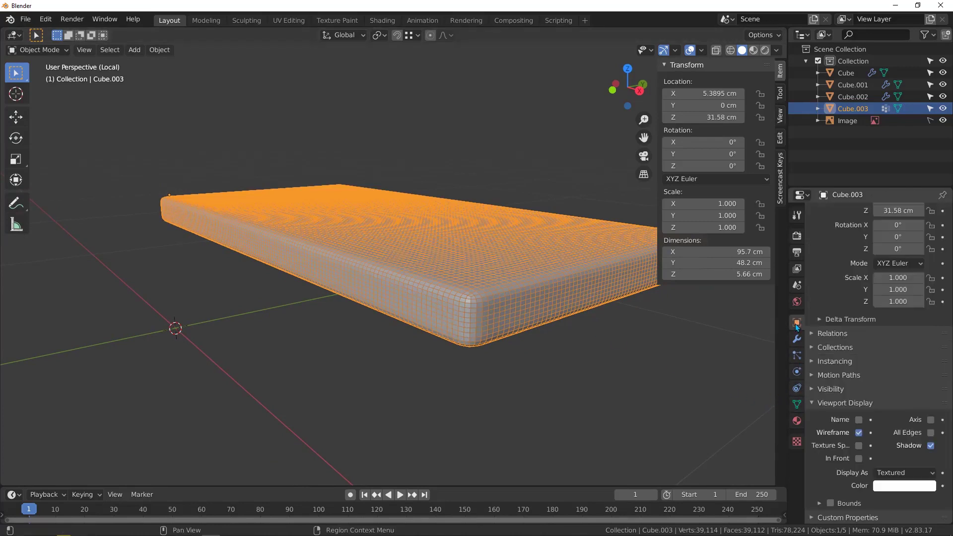
click(859, 432)
middle_drag(525, 266, 428, 290)
right_click(451, 292)
click(452, 292)
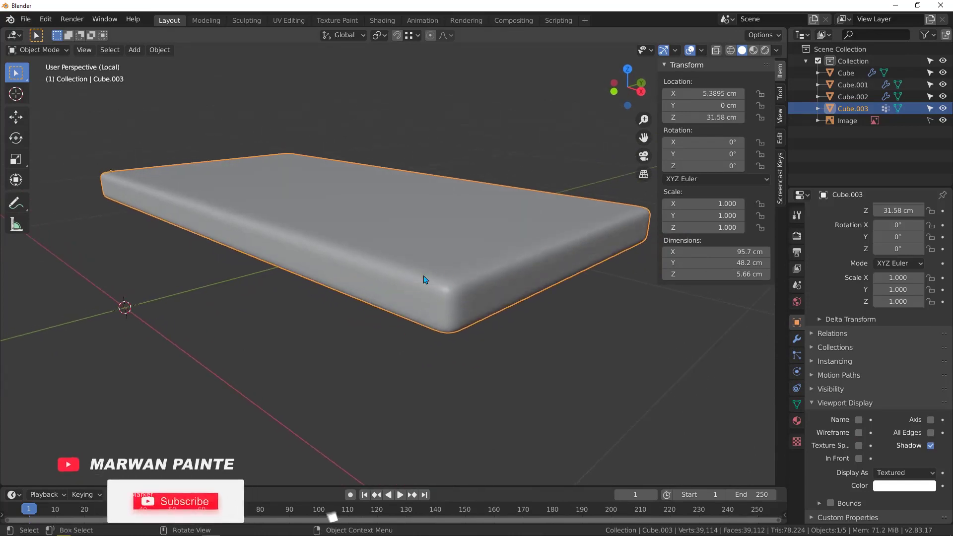
Enable Cloth physics on the seat cushion.
click(797, 373)
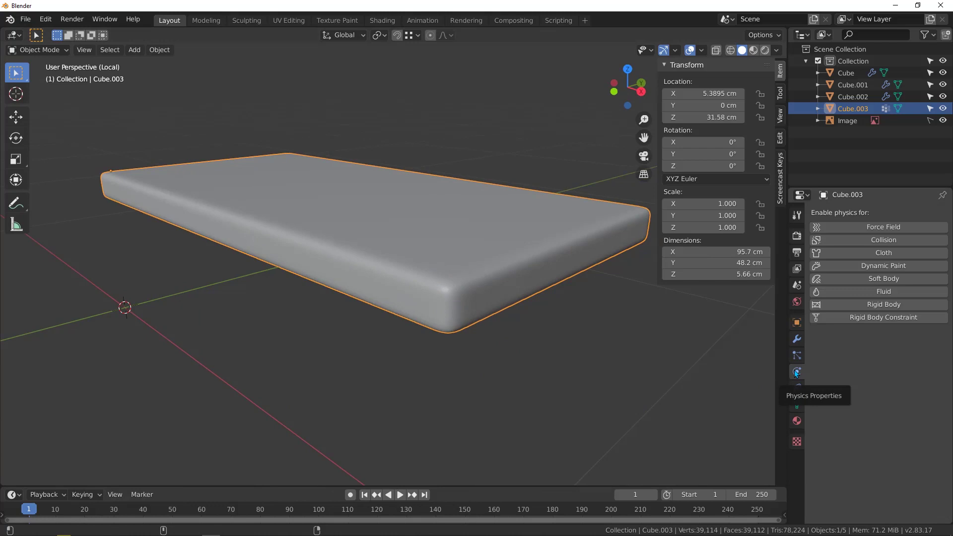
click(887, 254)
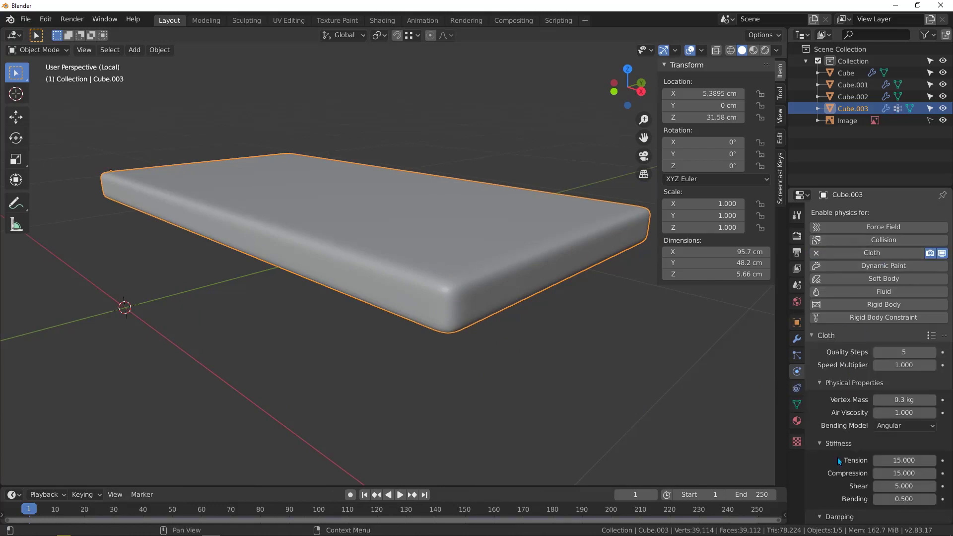
scroll(839, 413, down, 3)
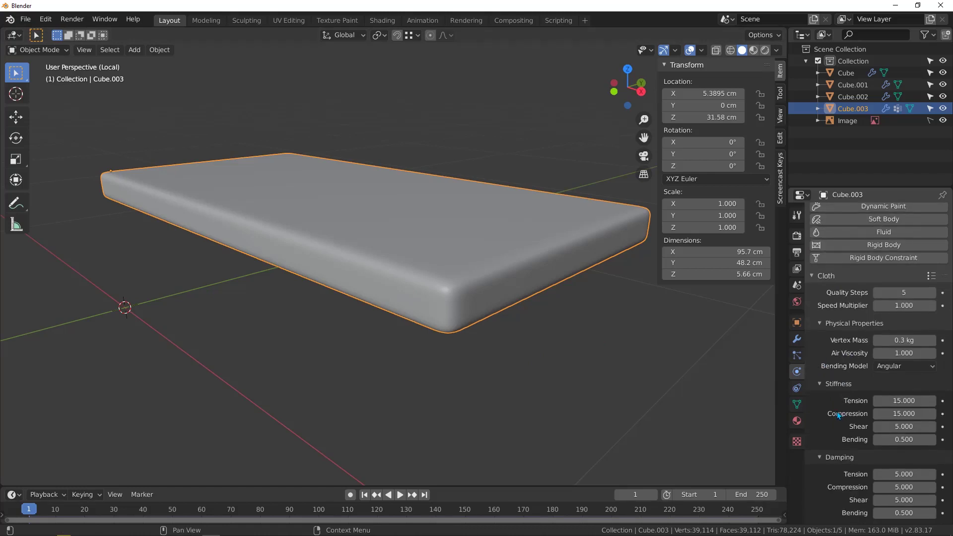
Enable pressure in the cloth physics settings of Cube.003 and set it to 10.
scroll(838, 415, down, 10)
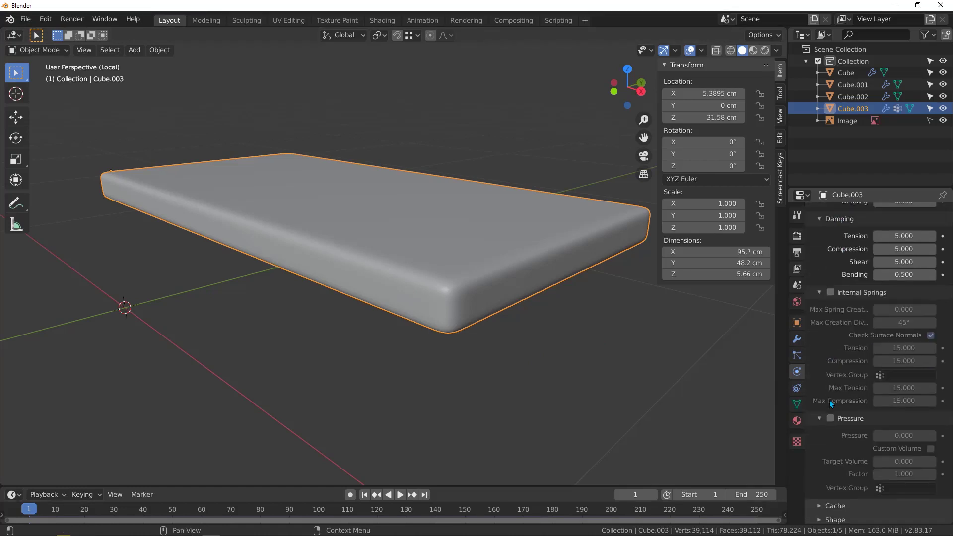
scroll(830, 400, down, 2)
click(830, 375)
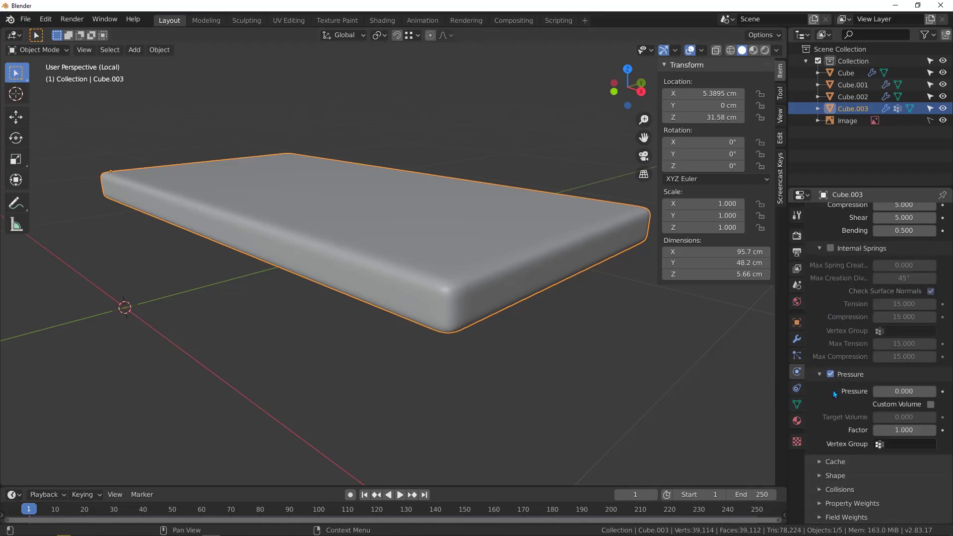
click(903, 392)
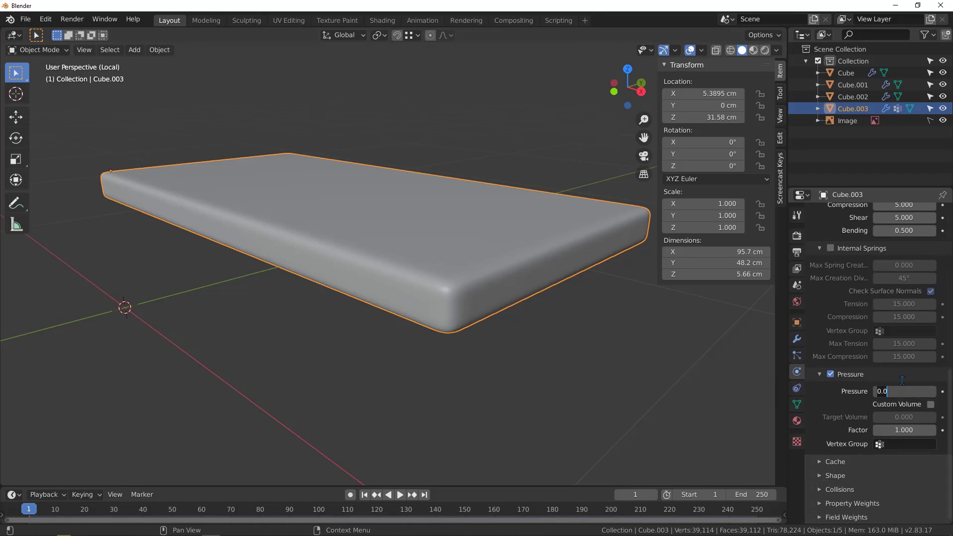
text(10)
key(Return)
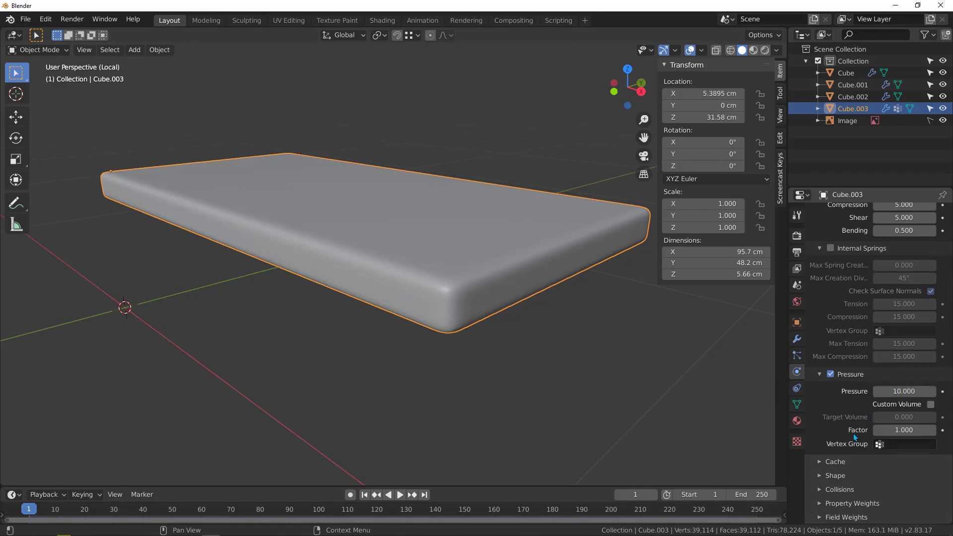
Assign the "pin" vertex group as the pin group in the cloth's shape settings.
click(818, 476)
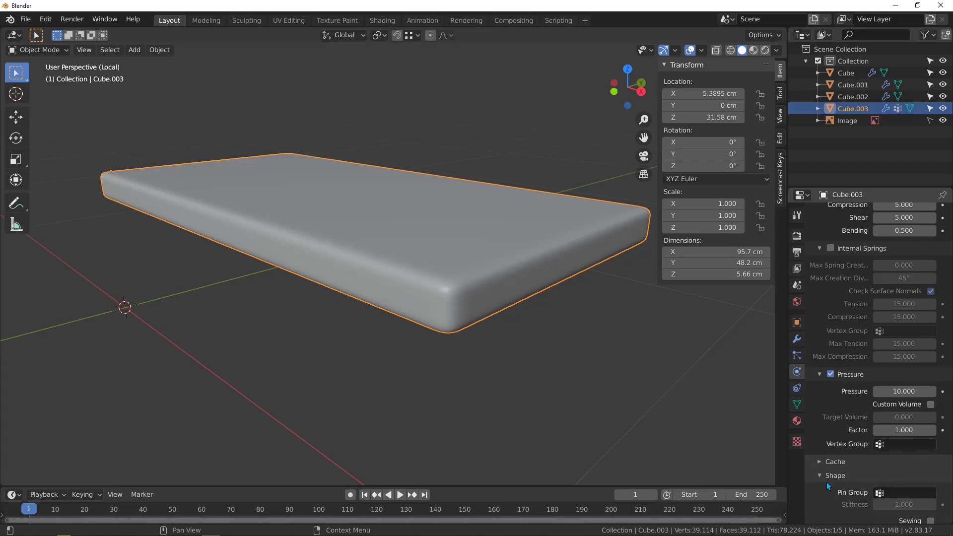
scroll(827, 481, down, 2)
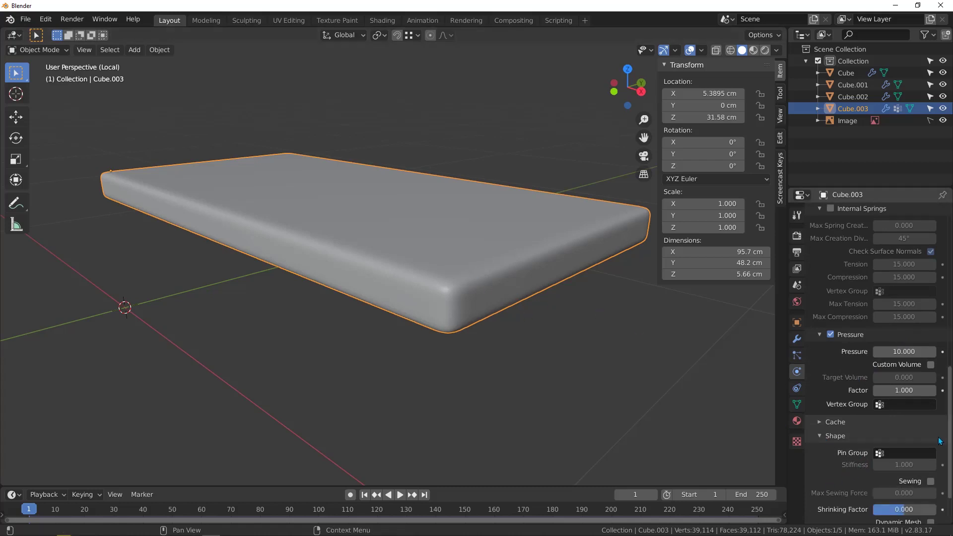
click(889, 454)
text(pin)
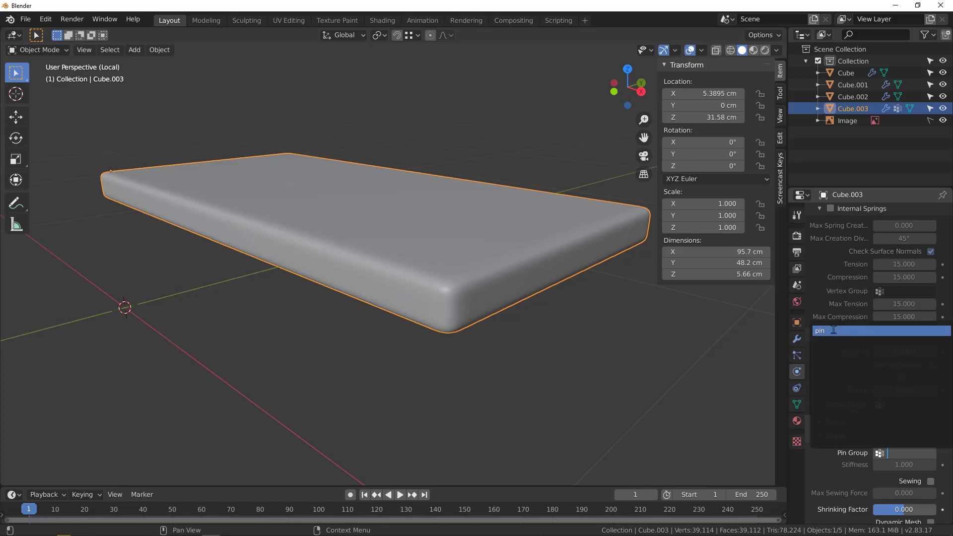
click(833, 331)
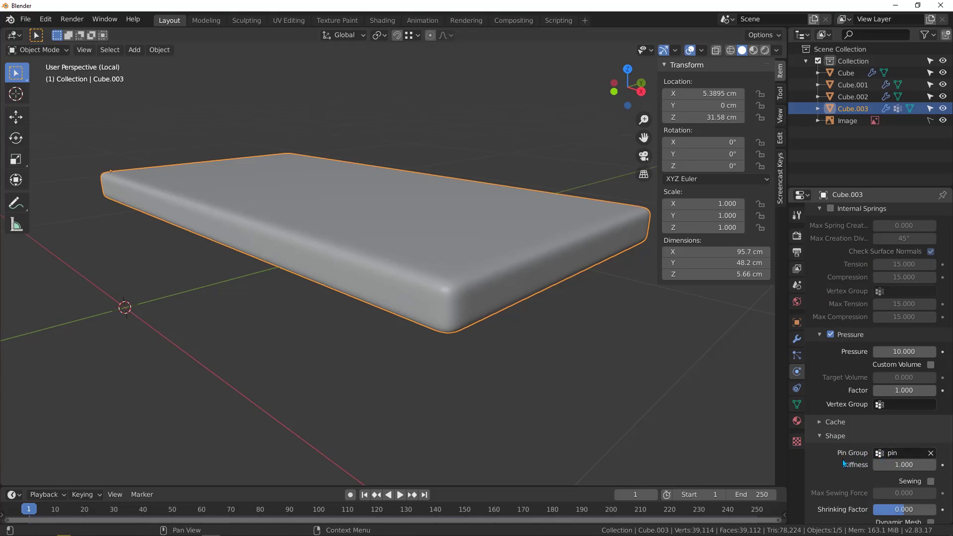
Lower the gravity field weight of the cloth simulation all the way down.
scroll(842, 460, down, 3)
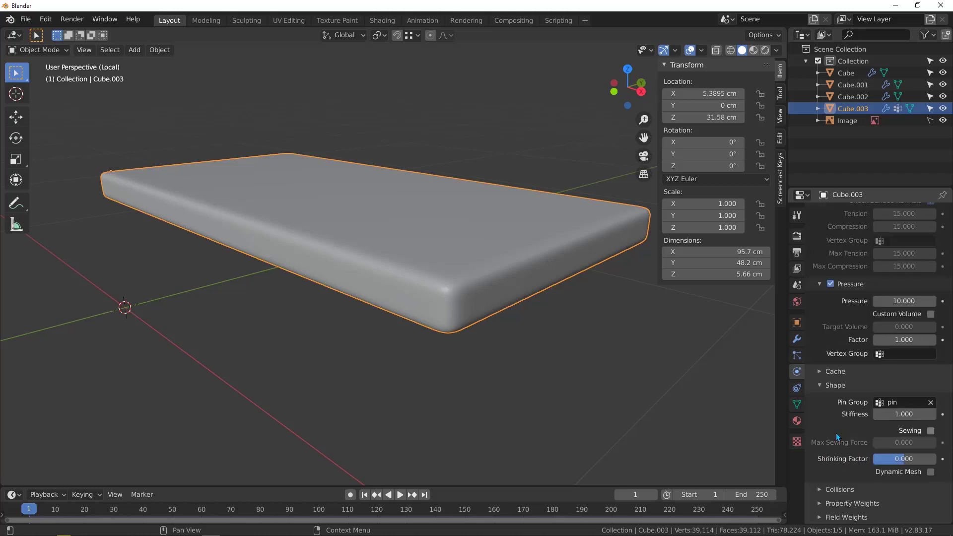
click(821, 517)
scroll(837, 477, down, 5)
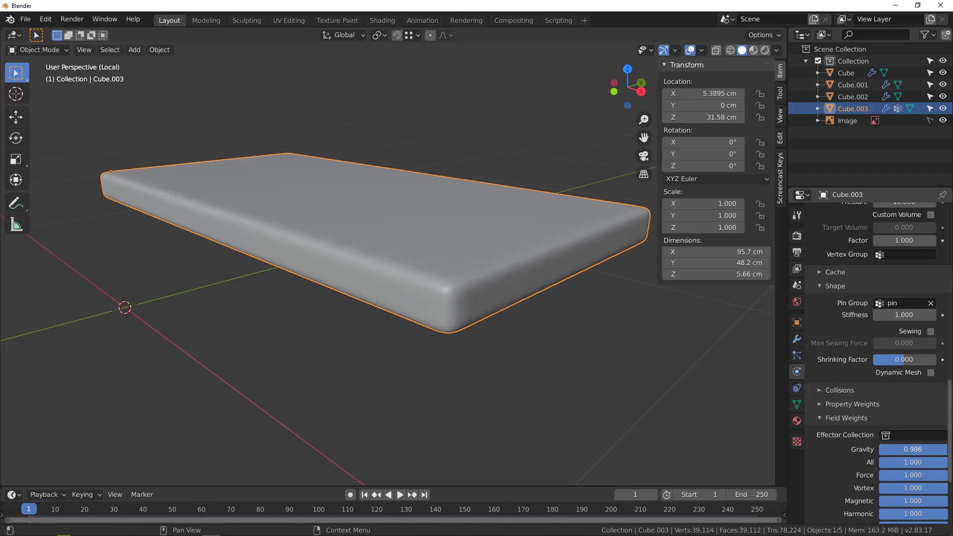
drag(946, 450, 877, 449)
Run the cloth simulation up to frame 13 and examine how far the slab inflates.
scroll(845, 302, up, 12)
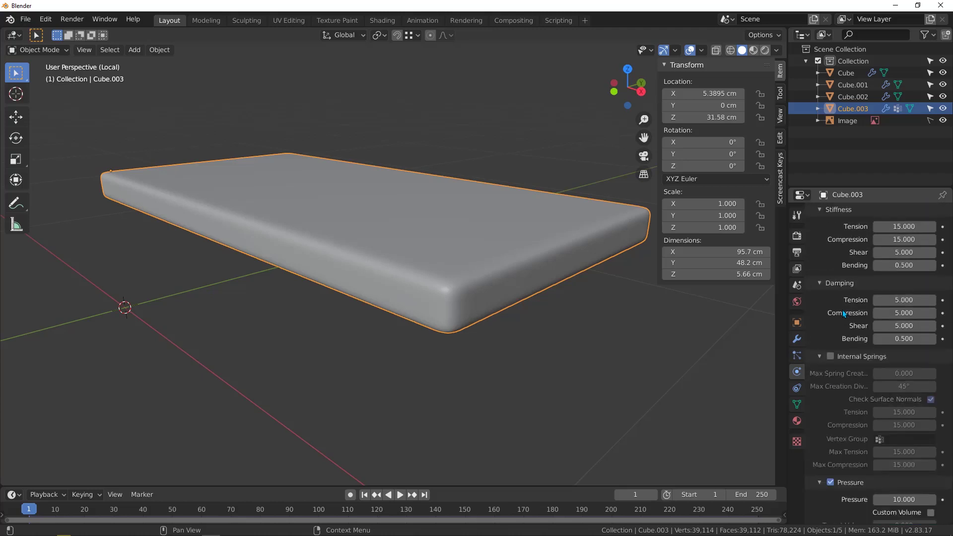
scroll(845, 337, down, 4)
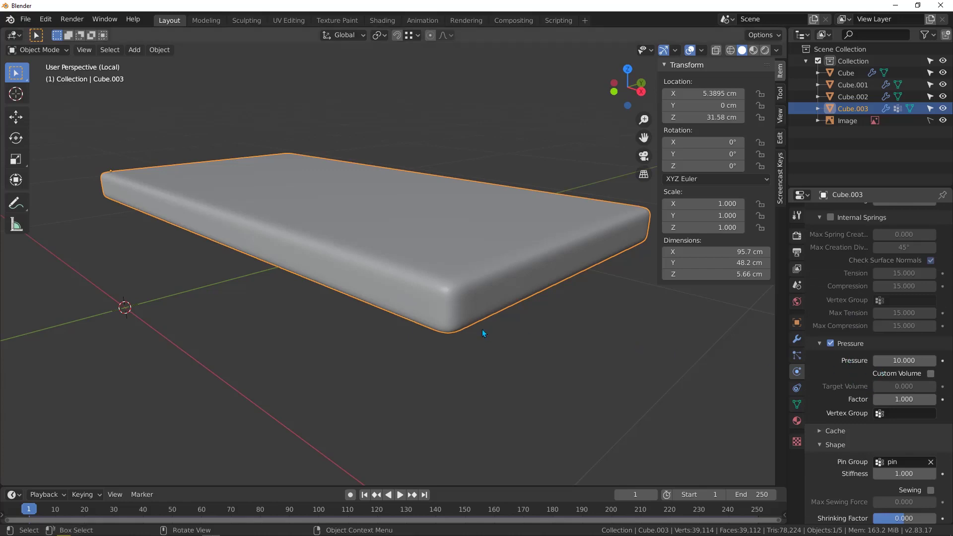
middle_drag(425, 239, 418, 356)
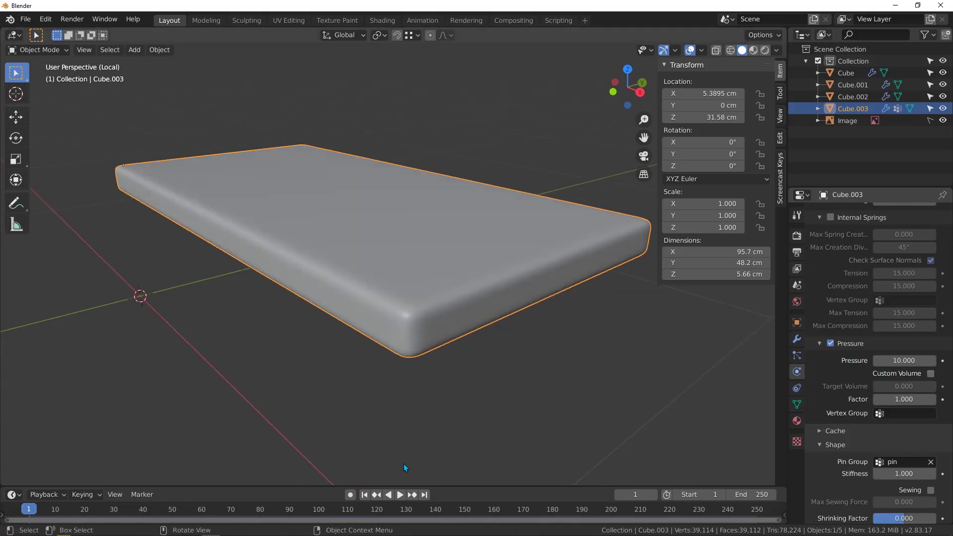
click(401, 495)
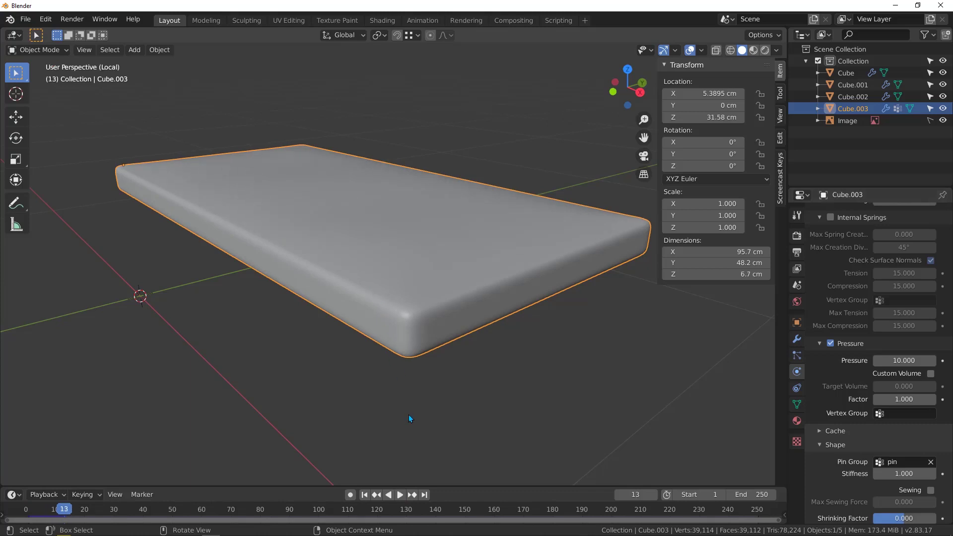
middle_drag(414, 374, 350, 286)
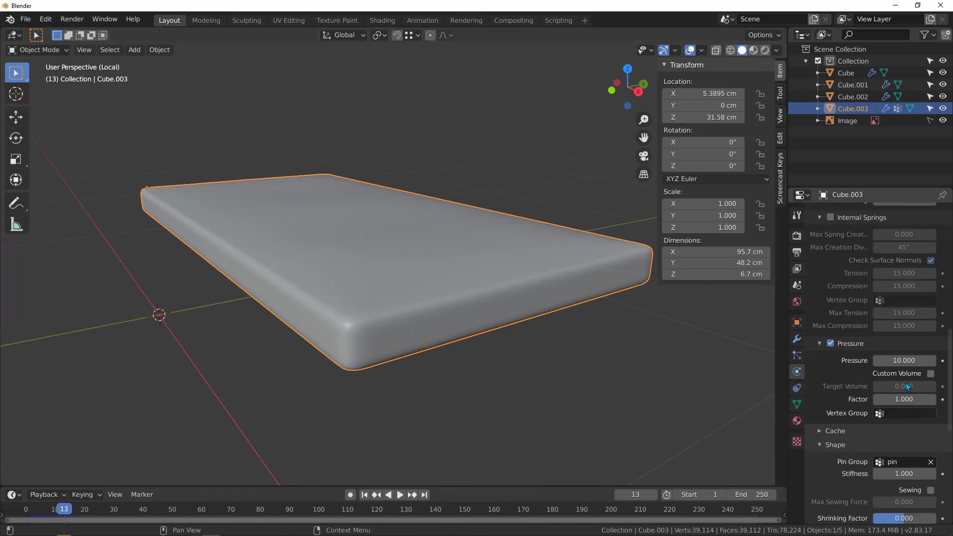
Set the cloth pressure to 50 and return the timeline to frame 1.
click(901, 359)
text(10.0)
text(5)
text(0)
key(Return)
key(shift+Left)
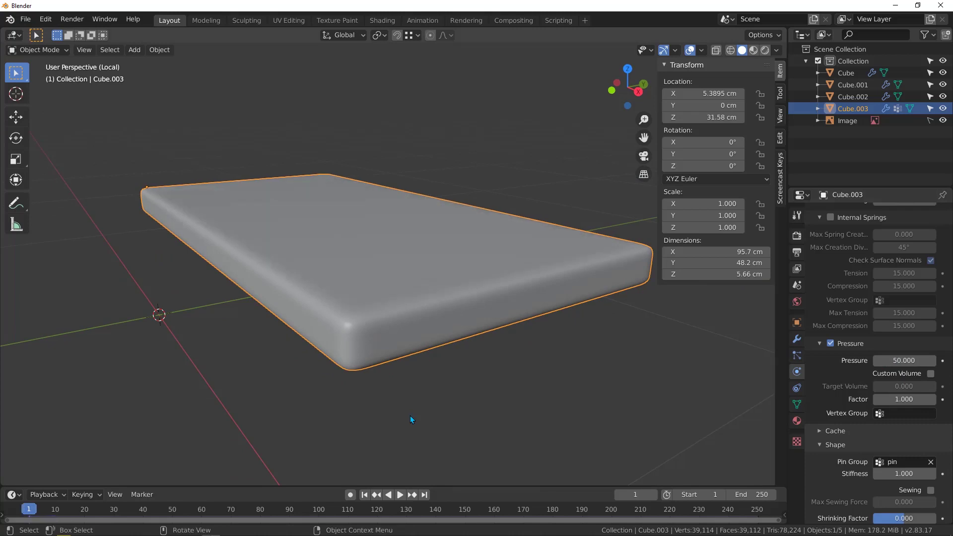
Run the cloth simulation, stop it at frame 20, and check the inflated shape from several angles.
click(399, 495)
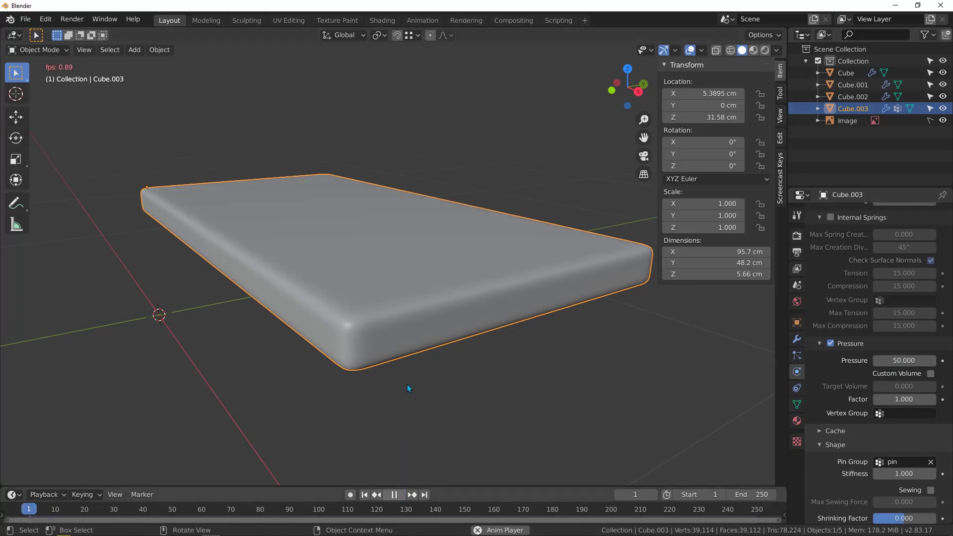
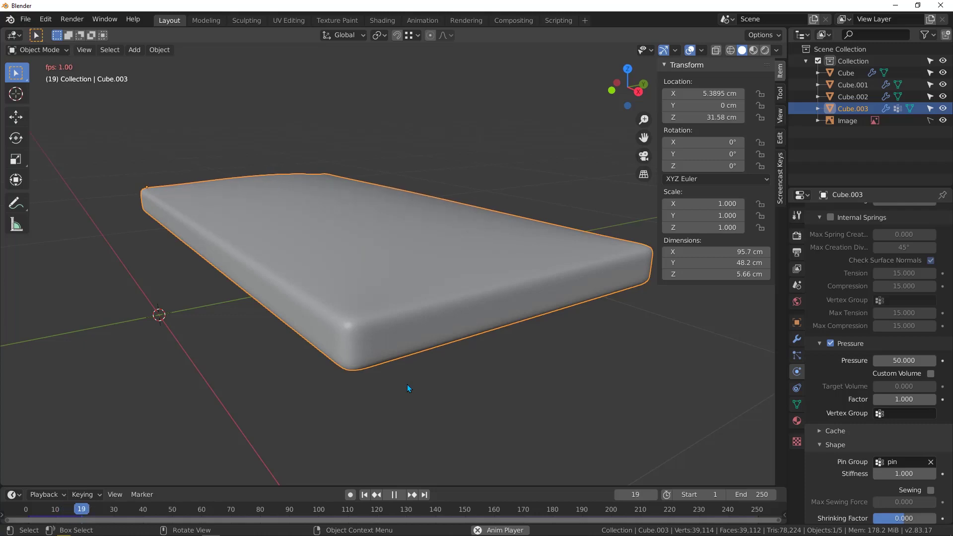
key(space)
middle_drag(432, 385, 271, 197)
middle_drag(220, 235, 245, 255)
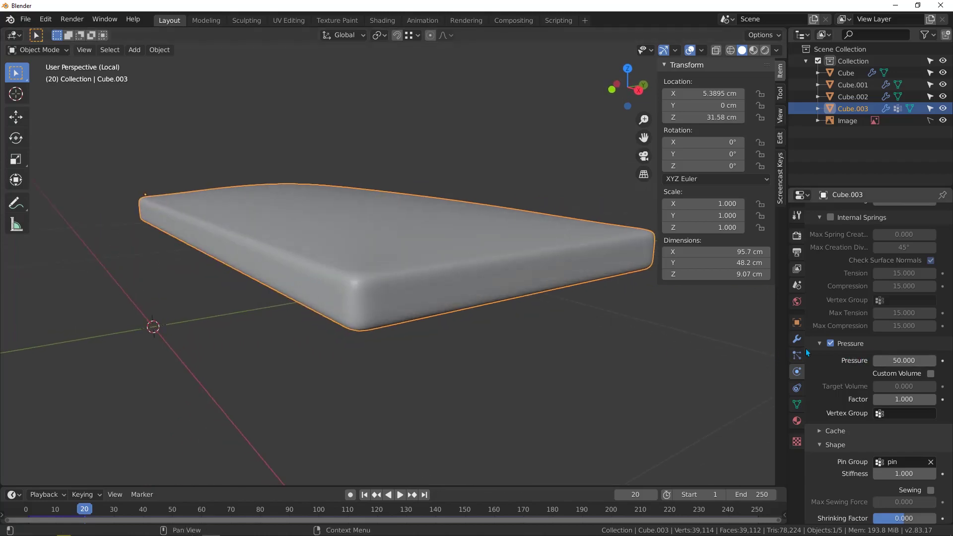
middle_drag(308, 214, 319, 269)
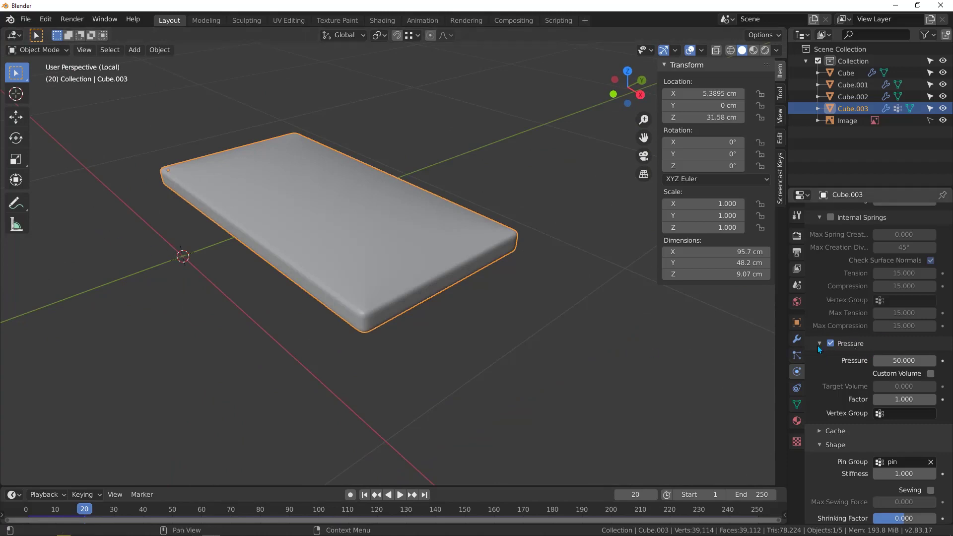
middle_drag(349, 283, 334, 266)
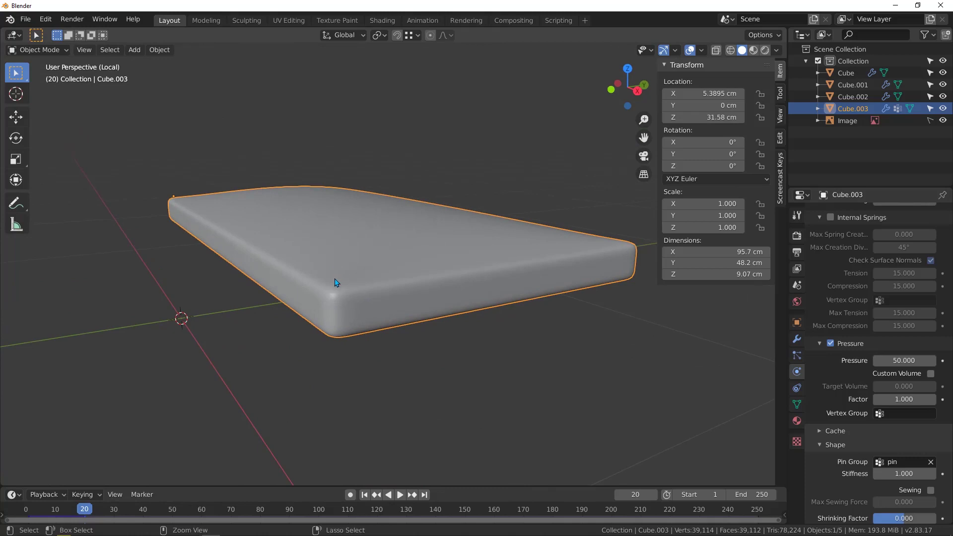
Apply Visual Geometry to Mesh on Cube.003 to bake the inflated cushion shape.
key(ctrl+a)
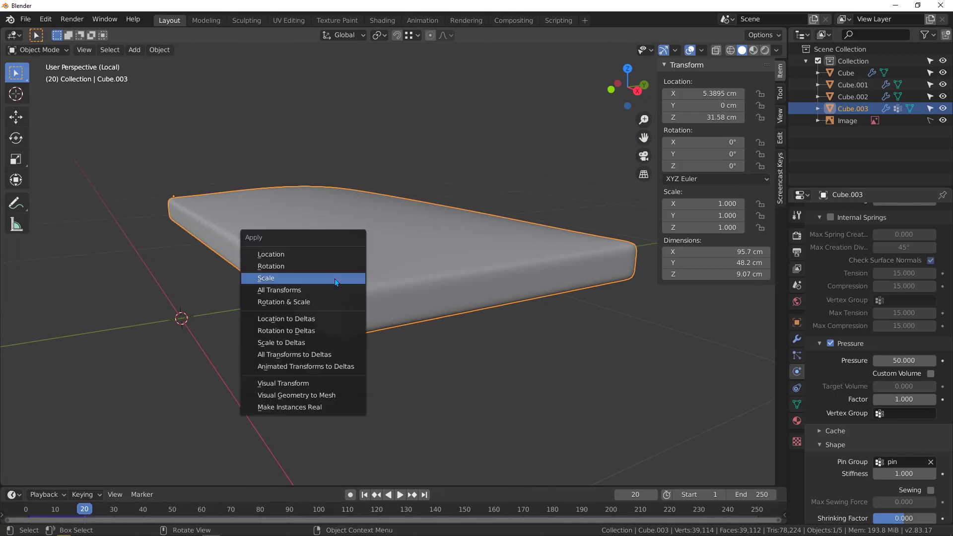
click(280, 396)
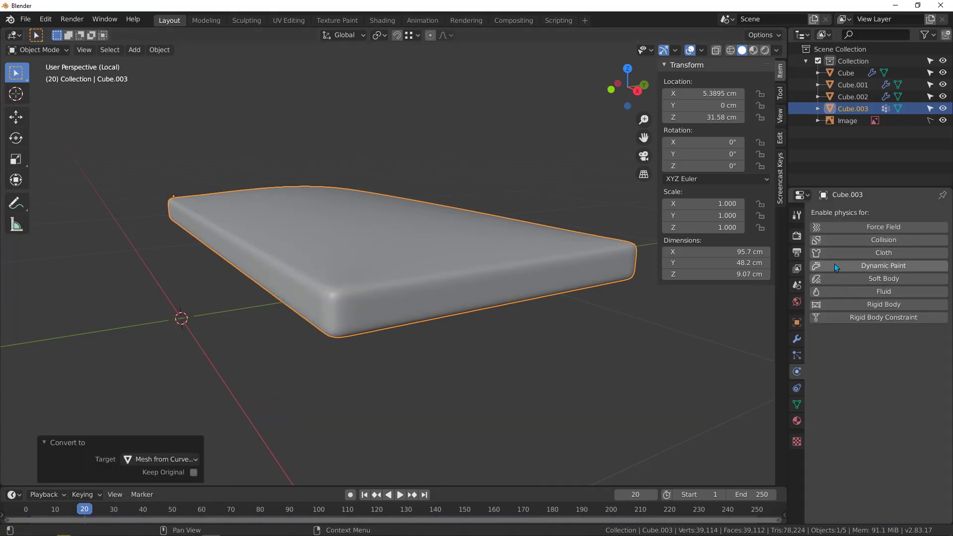
middle_drag(469, 276, 339, 264)
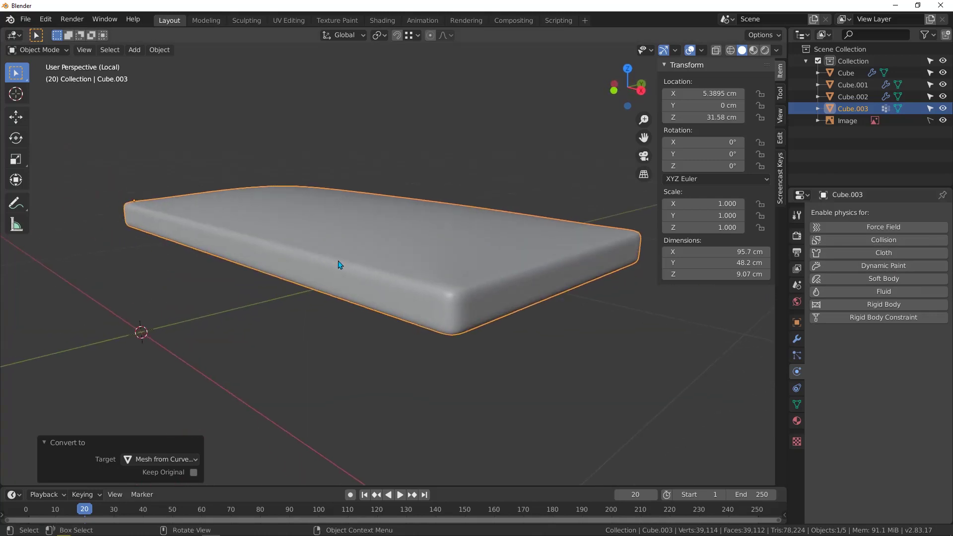
Scrub the timeline back to frame 0 and inspect the baked cushion's shape from several angles.
drag(83, 513, 26, 513)
middle_drag(517, 266, 439, 260)
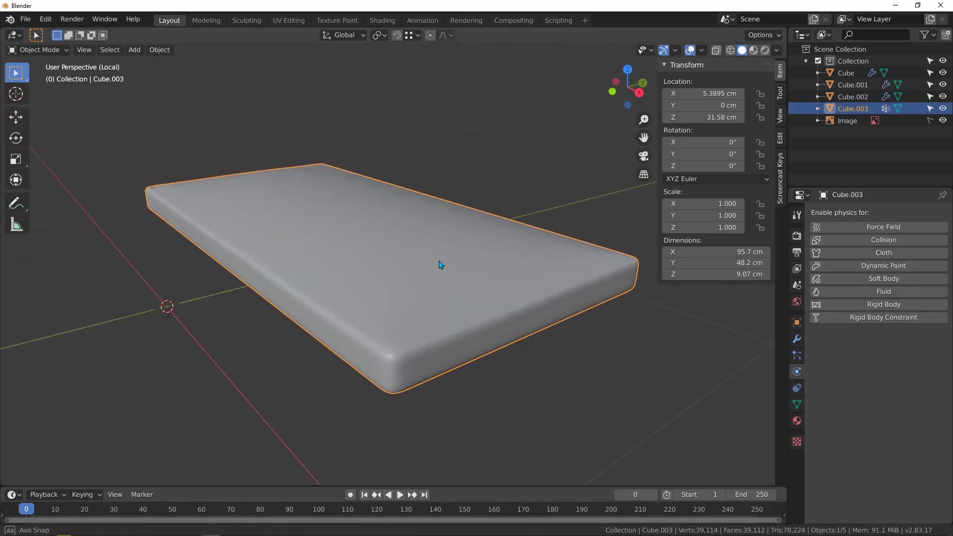
scroll(423, 327, up, 2)
middle_drag(423, 327, 429, 323)
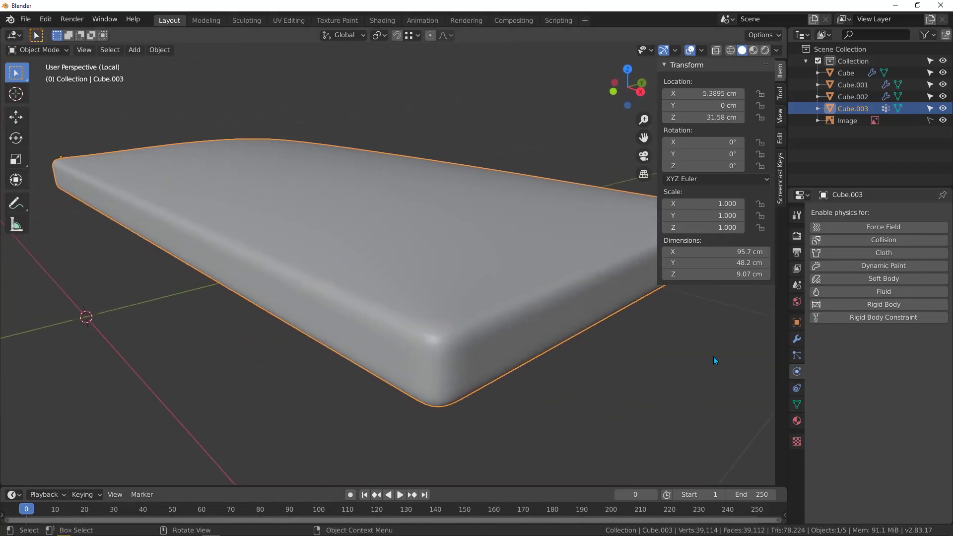
scroll(365, 294, down, 4)
middle_drag(357, 287, 377, 288)
middle_drag(275, 253, 263, 246)
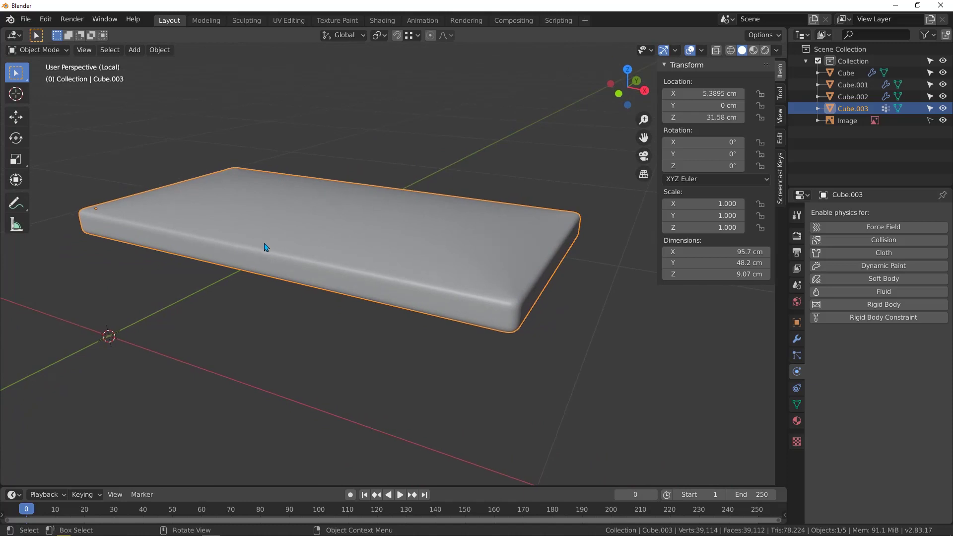
Switch the cushion to Sculpt Mode and widen the brush list to two columns.
key(Tab)
key(Tab)
click(52, 49)
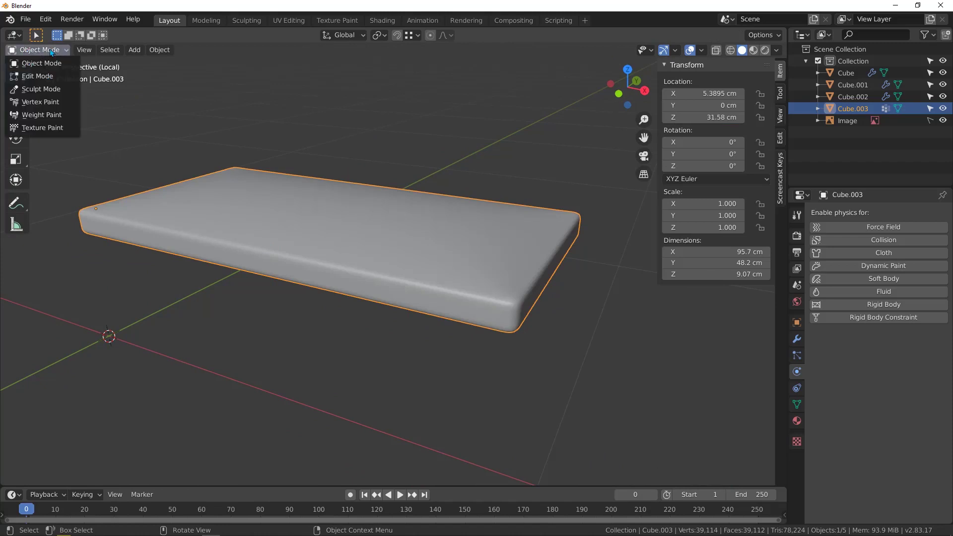
click(32, 90)
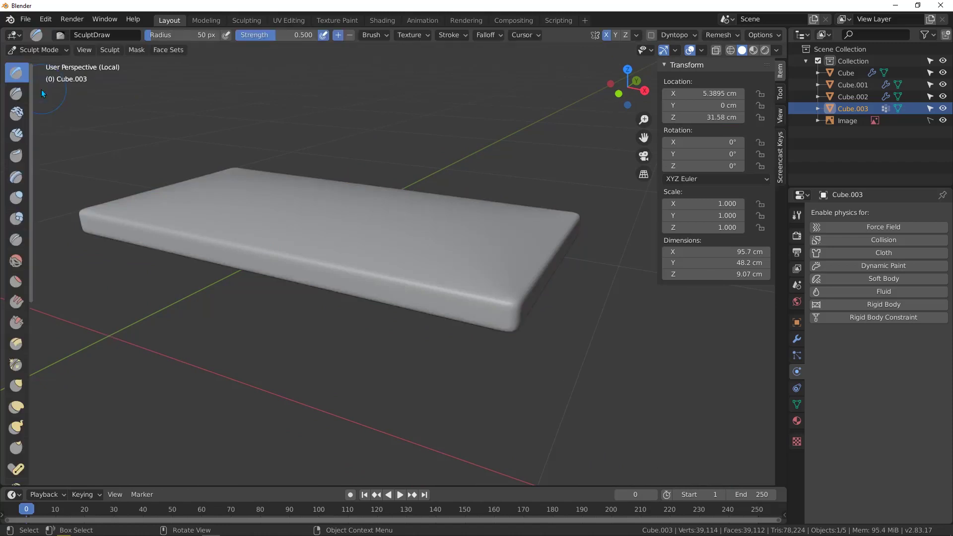
mouse_move(485, 255)
middle_down()
mouse_move(367, 253)
mouse_move(370, 269)
middle_up()
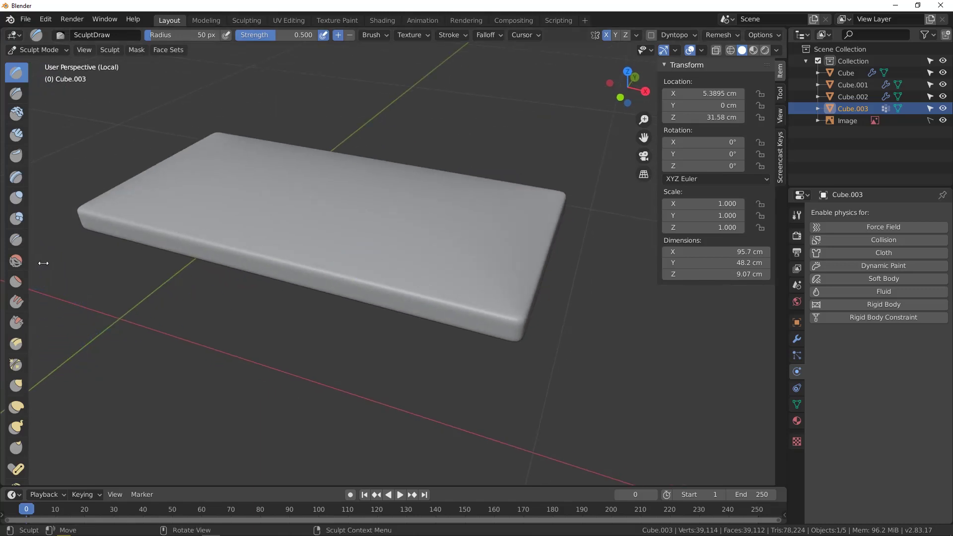
drag(43, 263, 46, 263)
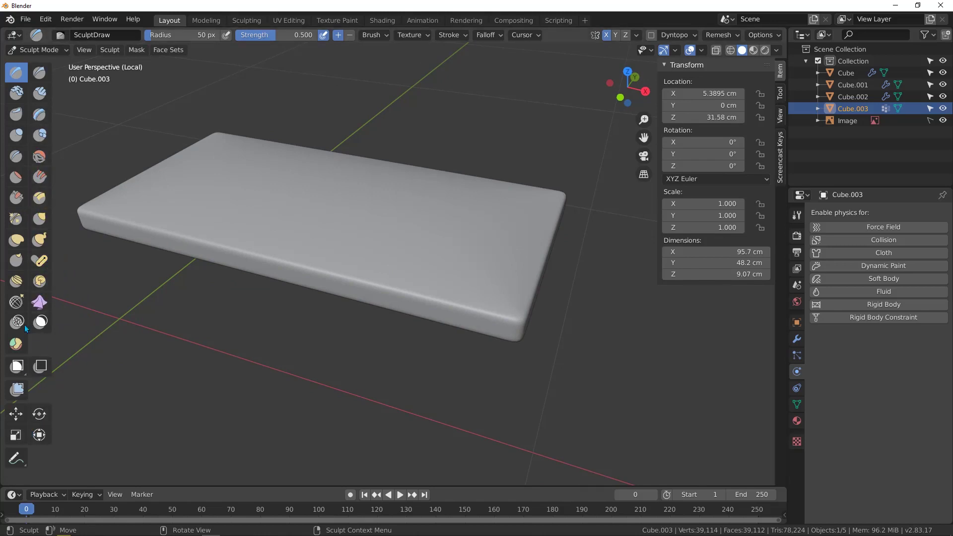
Choose the Cloth sculpt brush and set its deformation type to Grab.
click(40, 302)
scroll(278, 245, up, 5)
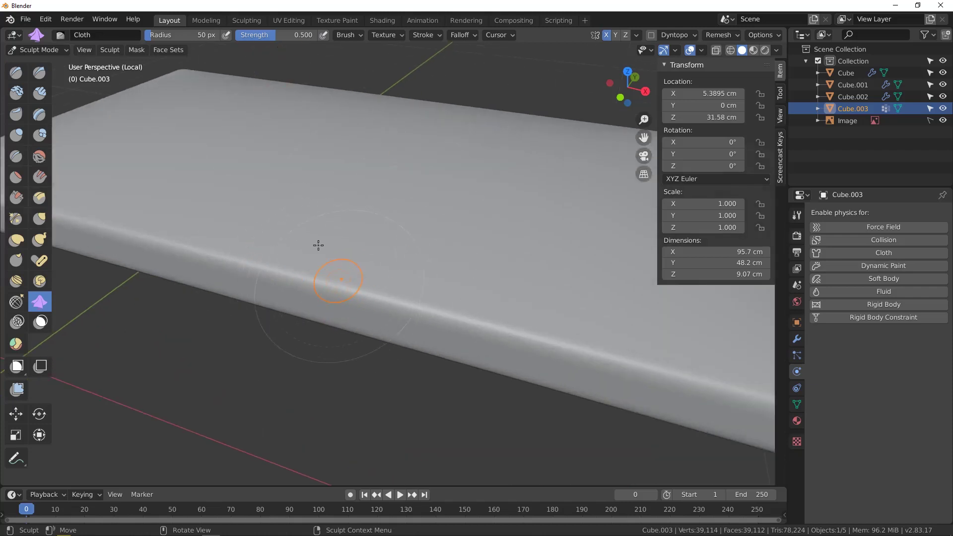
click(357, 37)
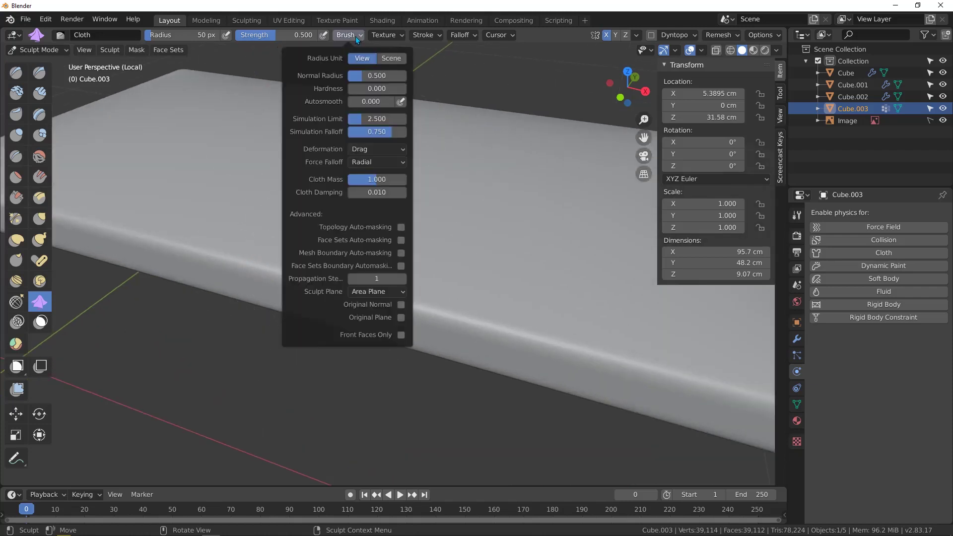
click(367, 150)
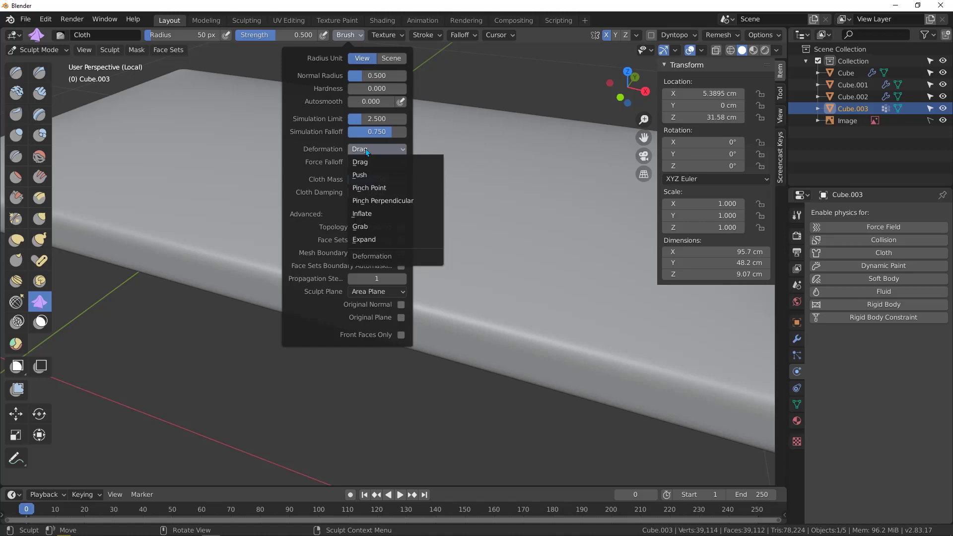
click(367, 227)
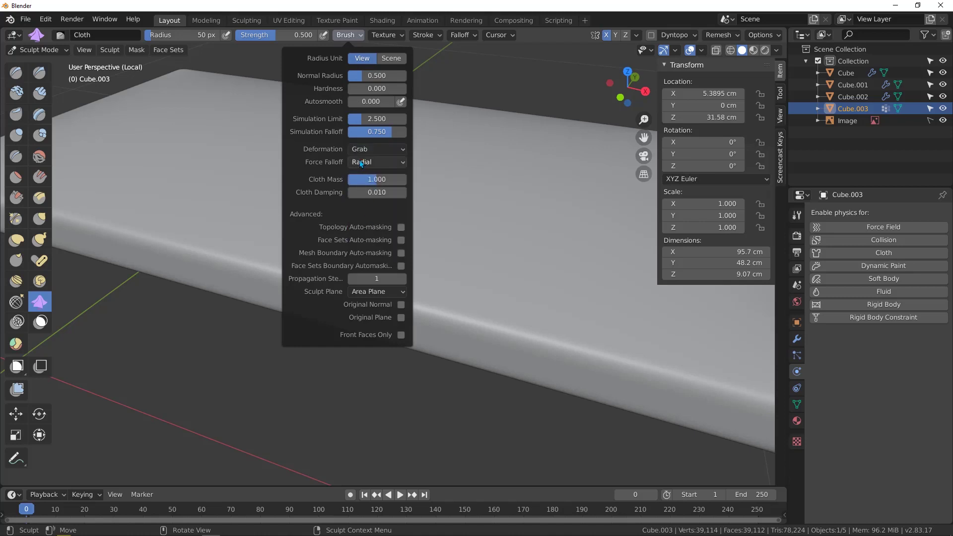
Try Cloth brush grab strokes on the cushion's long edge and top surface, undoing each one.
mouse_move(308, 265)
mouse_down()
mouse_move(325, 266)
mouse_move(285, 251)
mouse_move(334, 266)
mouse_move(288, 249)
mouse_move(335, 266)
mouse_move(290, 258)
mouse_move(323, 268)
mouse_up()
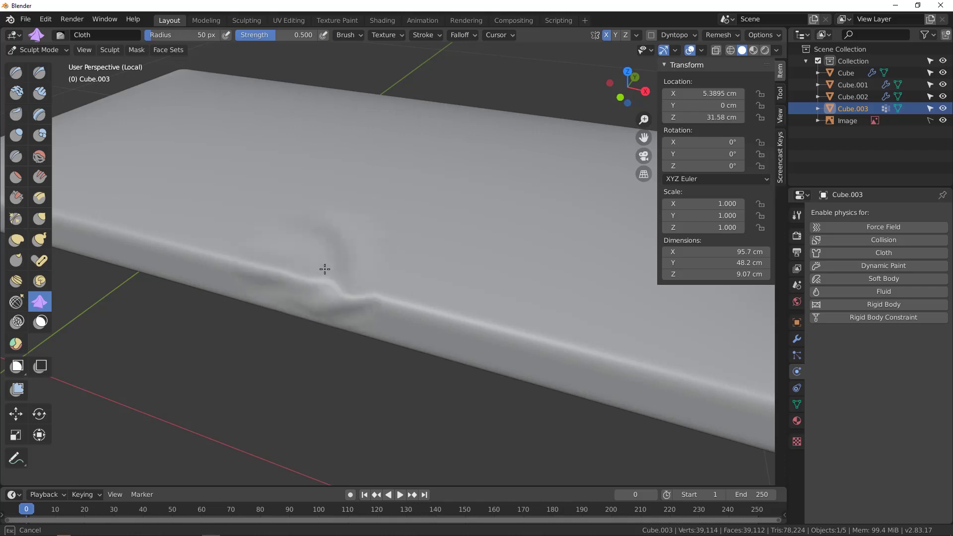
mouse_move(324, 268)
middle_down()
mouse_move(409, 234)
mouse_move(389, 228)
mouse_move(342, 258)
middle_up()
key(ctrl+z)
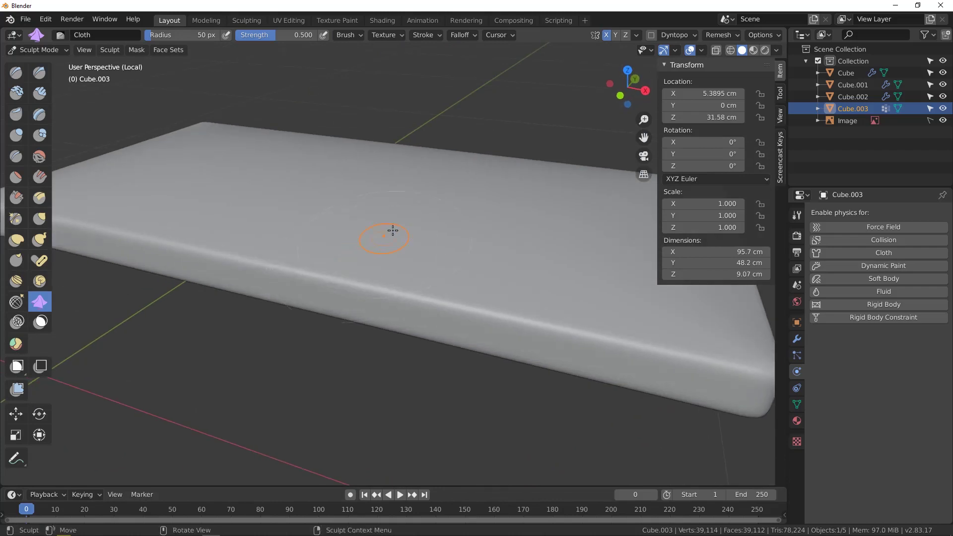
drag(392, 230, 416, 242)
mouse_move(429, 281)
middle_down()
mouse_move(398, 279)
mouse_move(420, 279)
mouse_move(397, 247)
mouse_move(372, 238)
middle_up()
scroll(398, 248, up, 1)
key(ctrl+z)
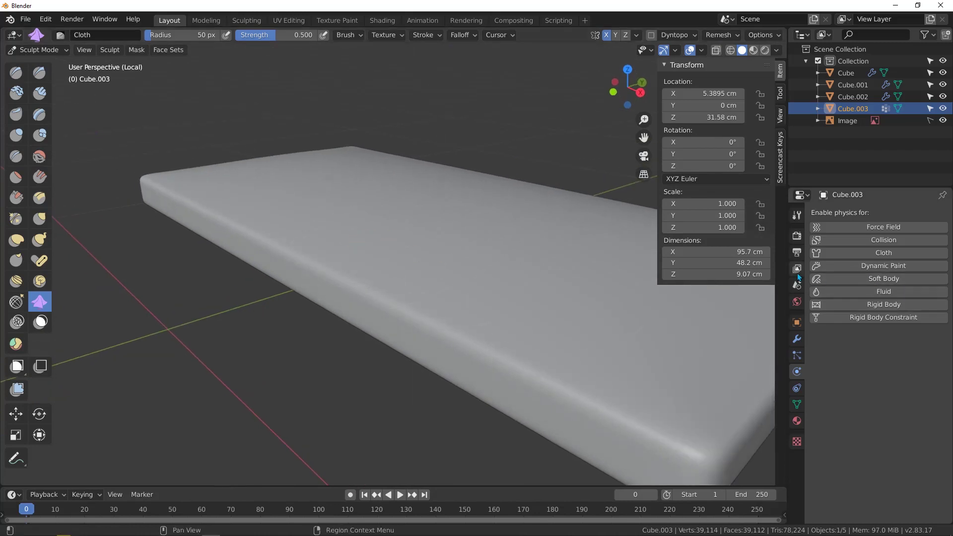
Add a Catmull-Clark Subdivision Surface modifier to the cushion and apply it with one viewport subdivision.
click(797, 339)
click(834, 214)
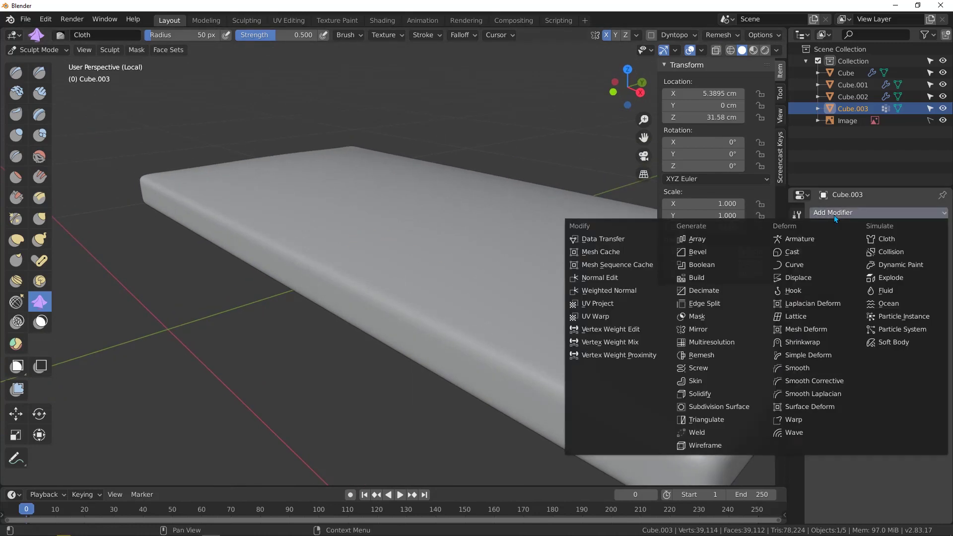
click(723, 407)
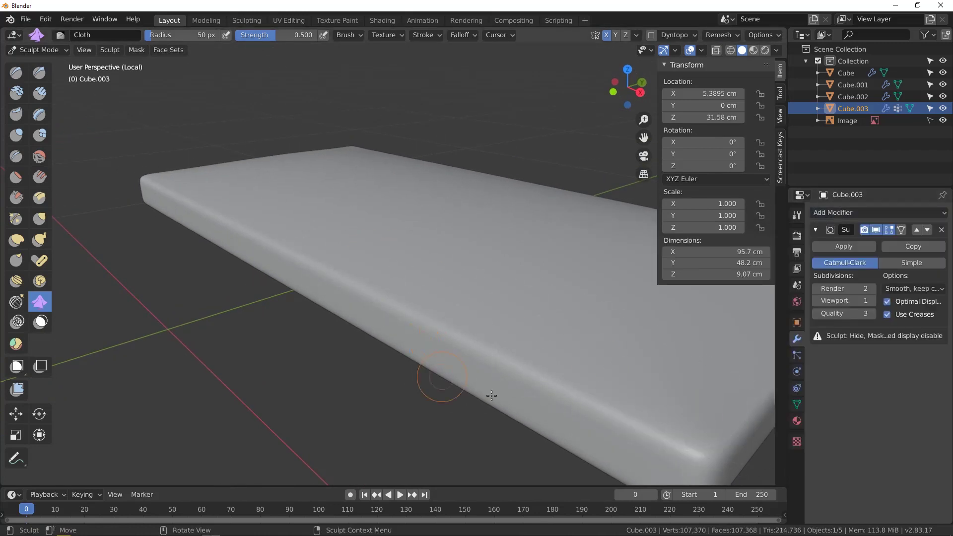
scroll(519, 338, down, 2)
middle_drag(521, 333, 437, 296)
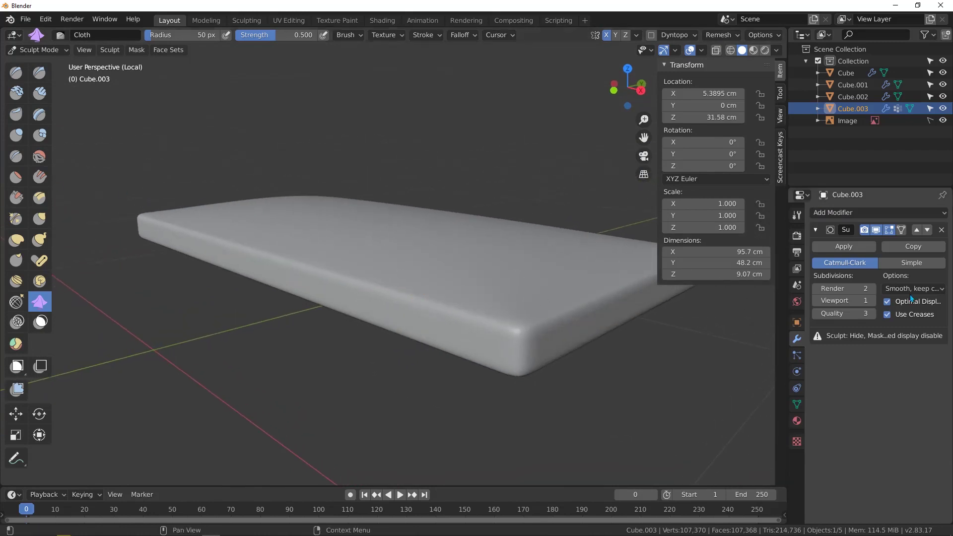
click(853, 252)
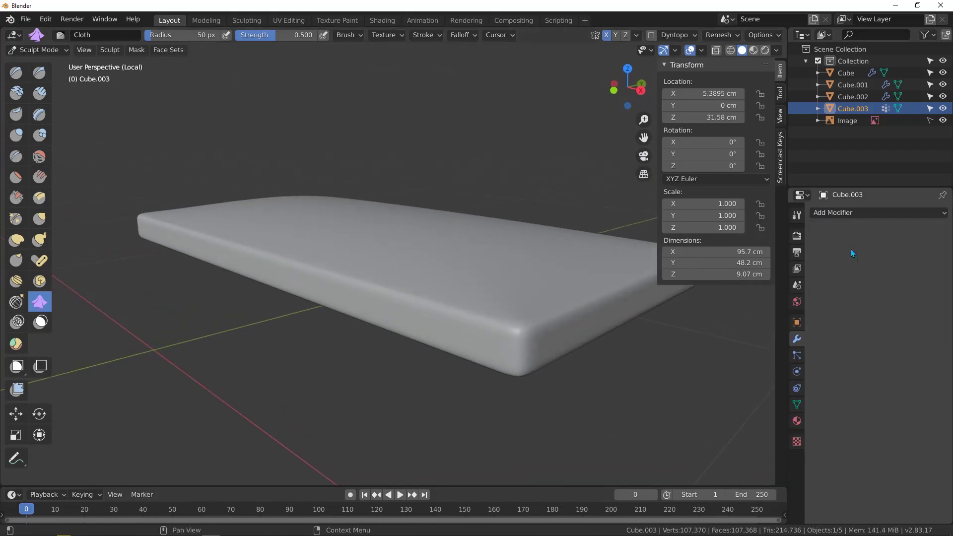
Test a Cloth brush stroke on the subdivided cushion's top surface and undo it.
middle_drag(486, 348, 372, 247)
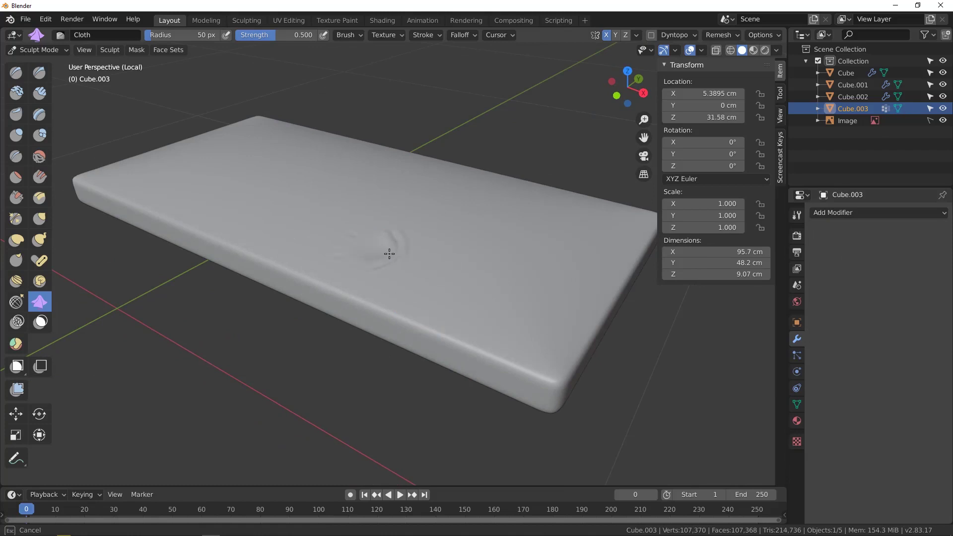
drag(386, 252, 379, 260)
mouse_move(368, 283)
middle_down()
mouse_move(385, 309)
mouse_move(365, 241)
mouse_move(374, 275)
mouse_move(407, 257)
middle_up()
scroll(379, 285, up, 2)
key(ctrl+z)
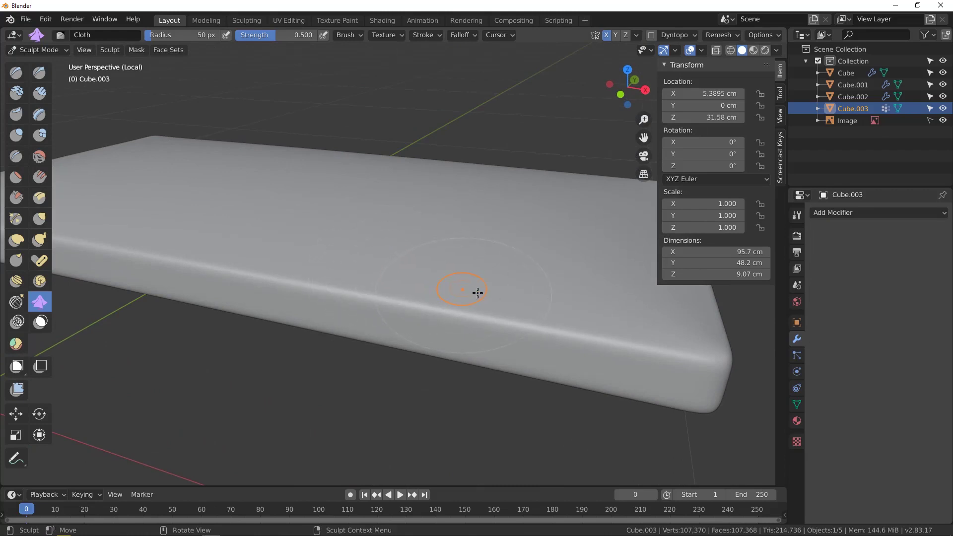
Pull a series of Cloth brush folds along the cushion's long front edge, working from one corner toward the middle.
middle_drag(477, 293, 387, 323)
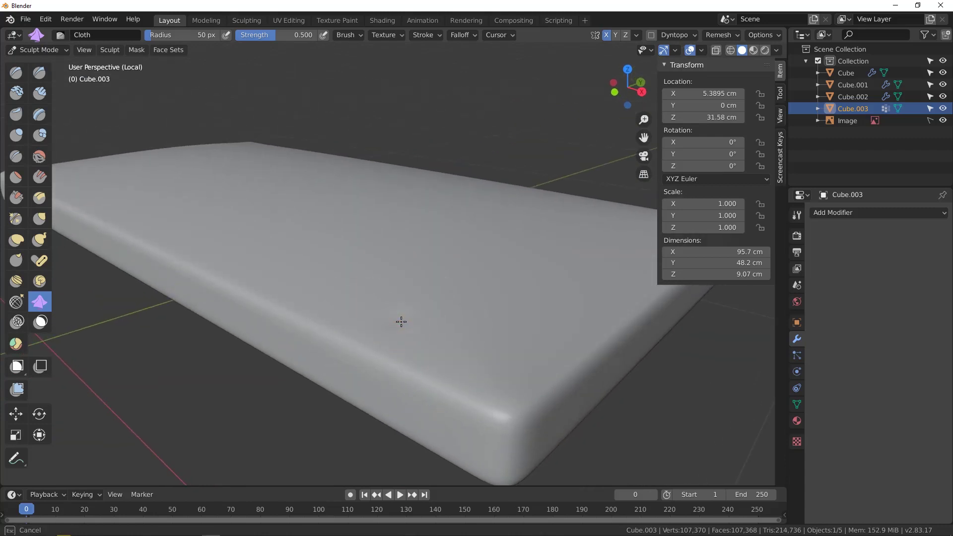
drag(309, 312, 315, 313)
mouse_move(517, 351)
middle_down()
mouse_move(402, 374)
mouse_move(485, 394)
mouse_move(515, 323)
mouse_move(436, 302)
mouse_move(464, 334)
middle_up()
mouse_move(464, 334)
mouse_down()
mouse_move(440, 334)
mouse_move(511, 334)
mouse_move(482, 308)
mouse_up()
shift+middle_drag(483, 308, 613, 306)
drag(459, 335, 444, 330)
shift+middle_drag(386, 311, 417, 320)
drag(517, 334, 529, 334)
scroll(318, 307, down, 2)
shift+middle_drag(318, 307, 353, 312)
scroll(353, 312, up, 2)
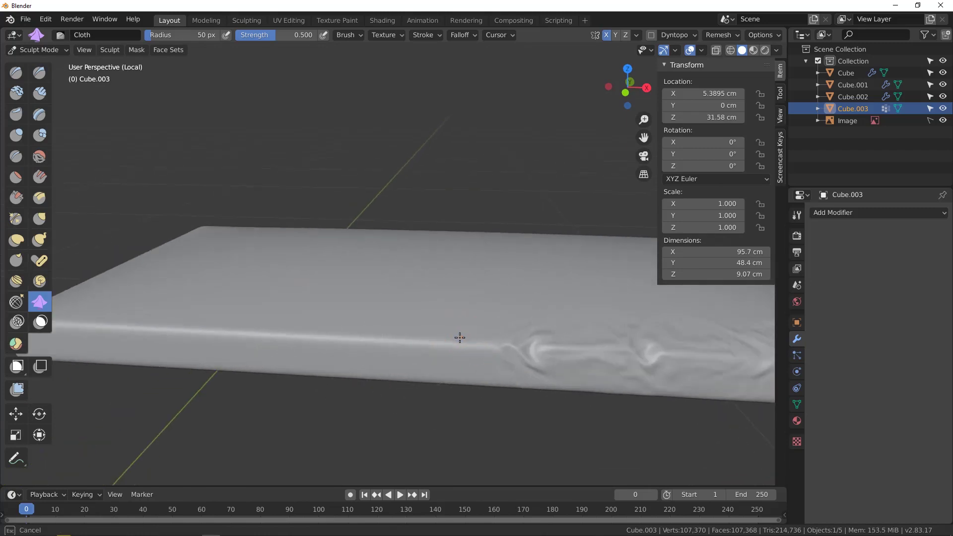
scroll(364, 333, down, 4)
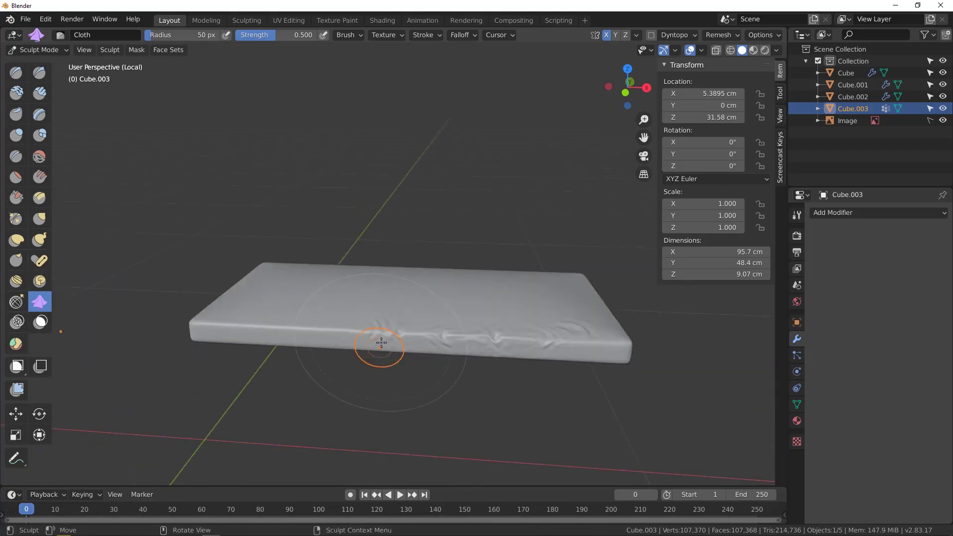
Continue the Cloth folds along the front edge and pull wrinkles into the adjoining top surface.
middle_drag(379, 341, 405, 362)
scroll(442, 312, up, 3)
drag(426, 317, 414, 318)
mouse_move(415, 251)
mouse_down()
mouse_move(435, 253)
mouse_move(426, 263)
mouse_up()
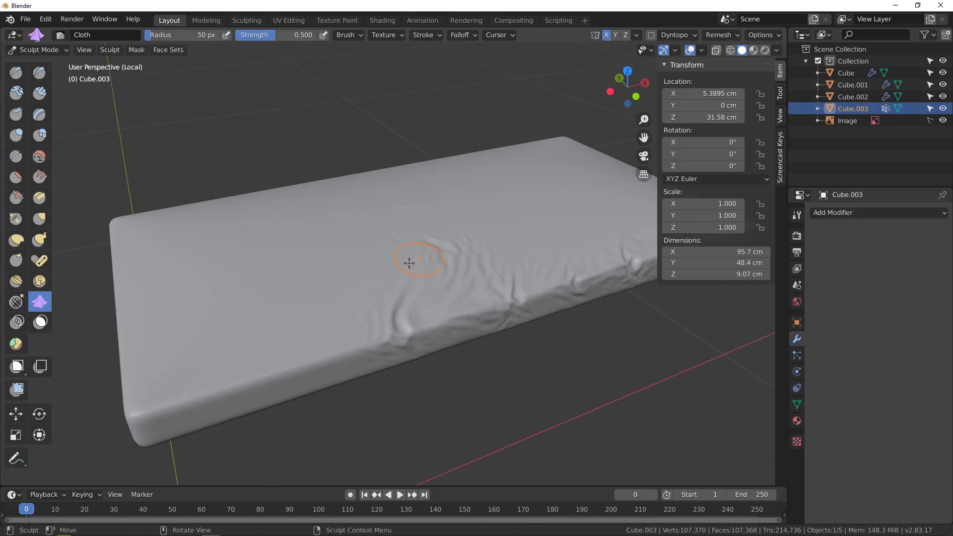
mouse_move(309, 309)
middle_down()
mouse_move(413, 323)
mouse_move(409, 313)
middle_up()
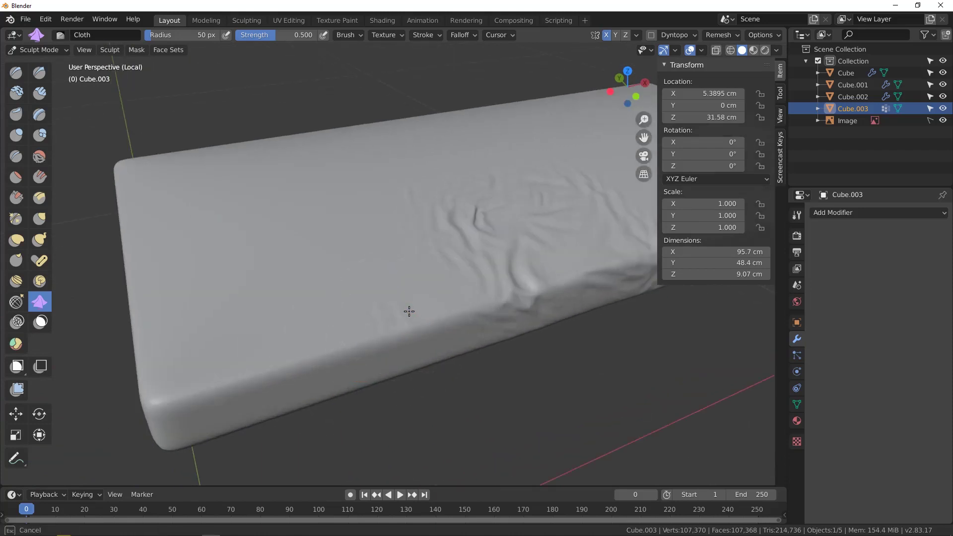
mouse_move(409, 313)
mouse_down()
mouse_move(438, 313)
mouse_move(427, 320)
mouse_up()
middle_drag(310, 320, 315, 337)
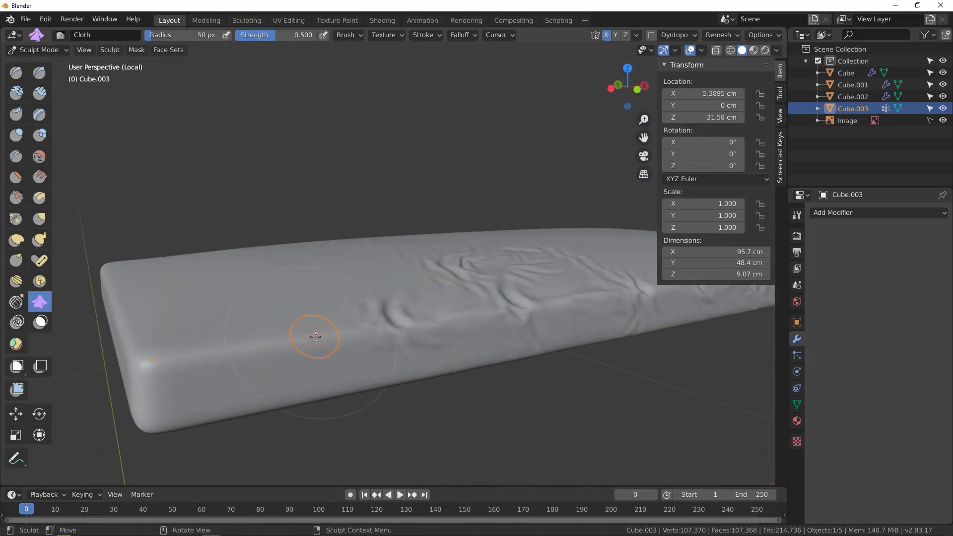
Pull Cloth folds around the front-left corner and along the upper edge of the cushion's left short end.
mouse_move(315, 336)
mouse_down()
mouse_move(315, 344)
mouse_move(230, 352)
mouse_up()
mouse_move(229, 353)
middle_down()
mouse_move(227, 341)
mouse_move(266, 330)
mouse_move(231, 327)
mouse_move(222, 315)
mouse_move(338, 285)
middle_up()
scroll(222, 315, up, 1)
mouse_move(337, 285)
mouse_down()
mouse_move(313, 292)
mouse_move(334, 351)
mouse_move(243, 258)
mouse_move(231, 261)
mouse_up()
middle_drag(231, 261, 256, 262)
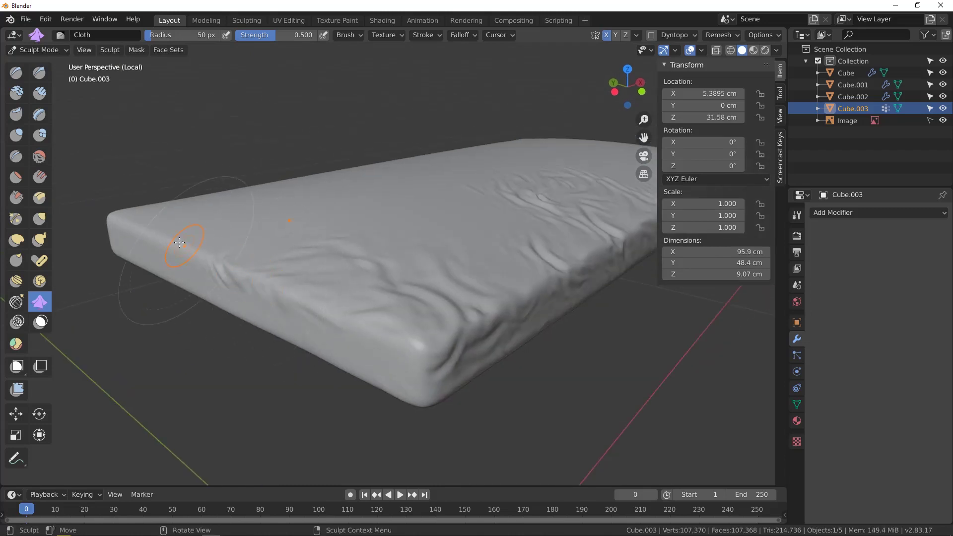
drag(168, 241, 133, 229)
Fill the remaining gaps on the long front edge with Cloth folds, out to the right corner.
middle_drag(195, 242, 385, 261)
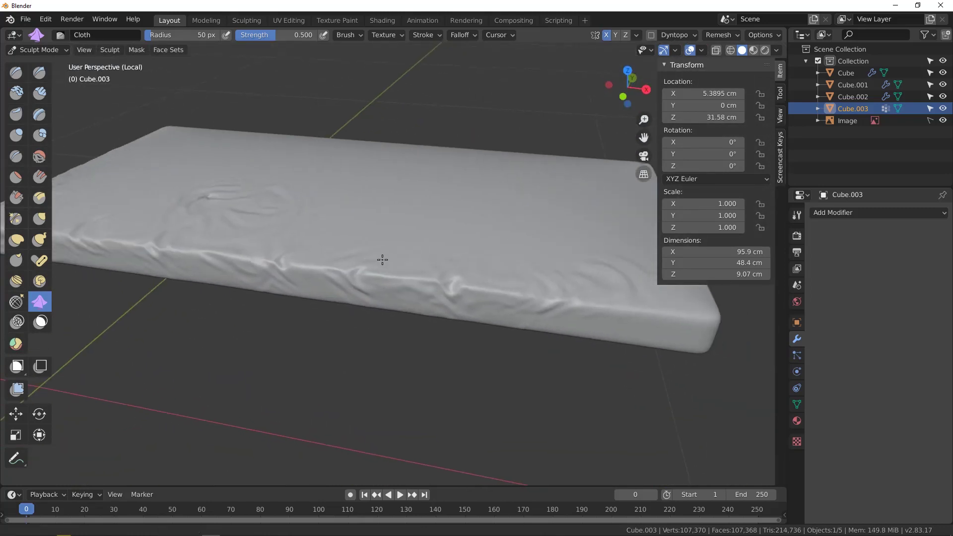
scroll(386, 268, up, 4)
drag(389, 268, 401, 270)
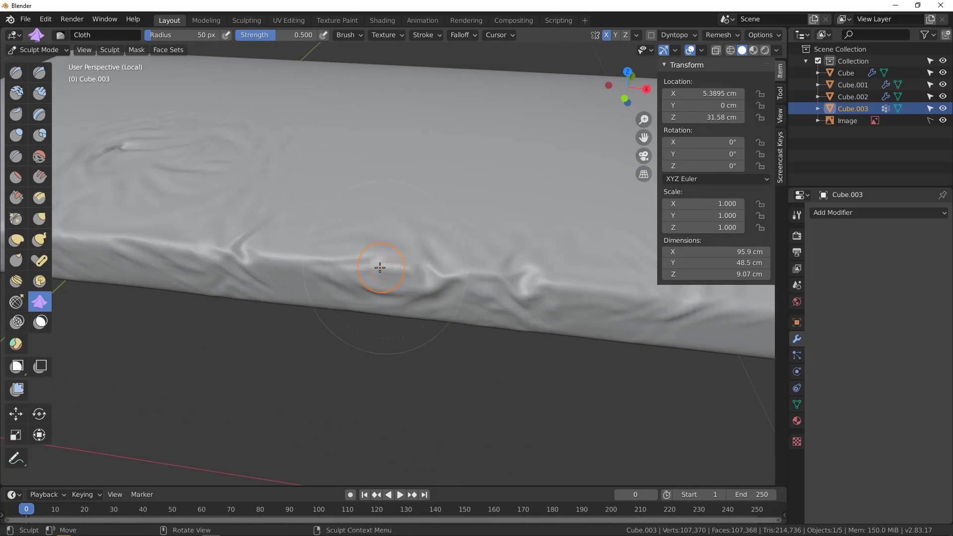
scroll(380, 268, down, 4)
shift+middle_drag(640, 278, 537, 296)
scroll(559, 281, up, 1)
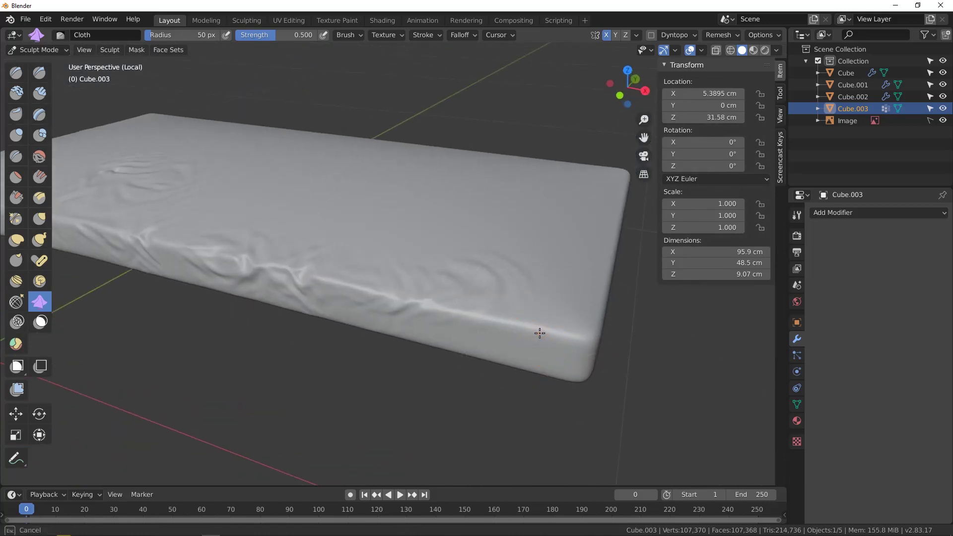
drag(546, 335, 528, 336)
Sculpt Cloth wrinkles along the upper edge and side face of the cushion's right short end.
mouse_move(527, 336)
middle_down()
mouse_move(531, 382)
mouse_move(425, 321)
middle_up()
drag(443, 311, 442, 313)
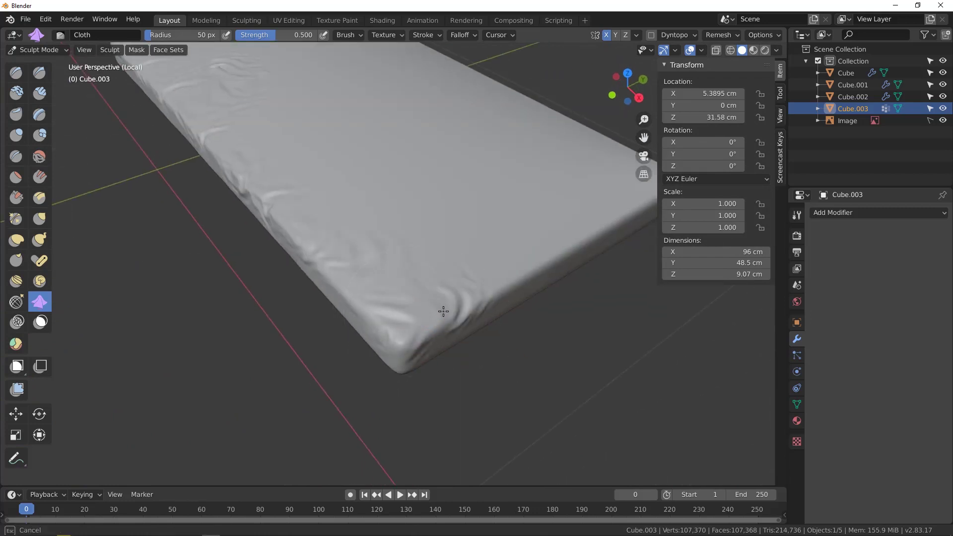
mouse_move(442, 313)
middle_down()
mouse_move(495, 283)
mouse_move(479, 338)
middle_up()
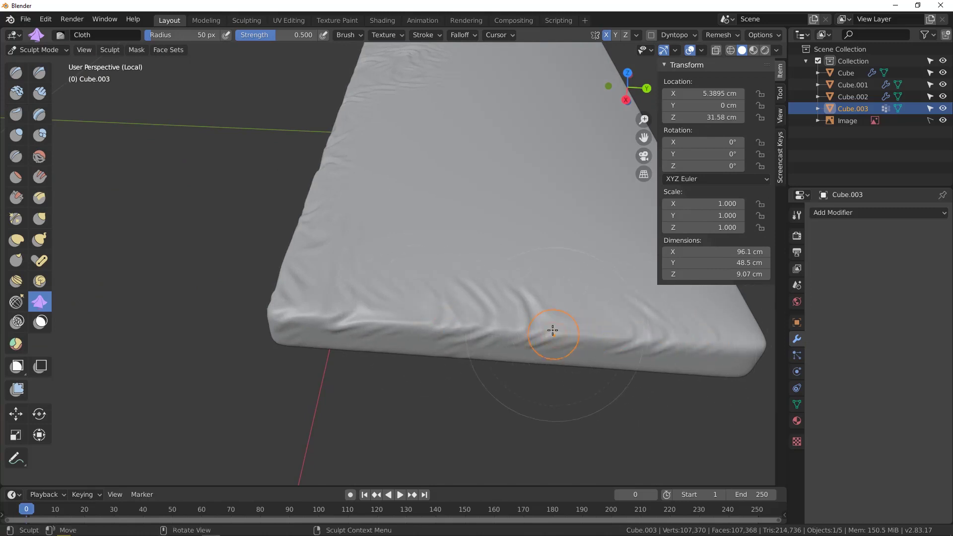
middle_drag(553, 330, 474, 380)
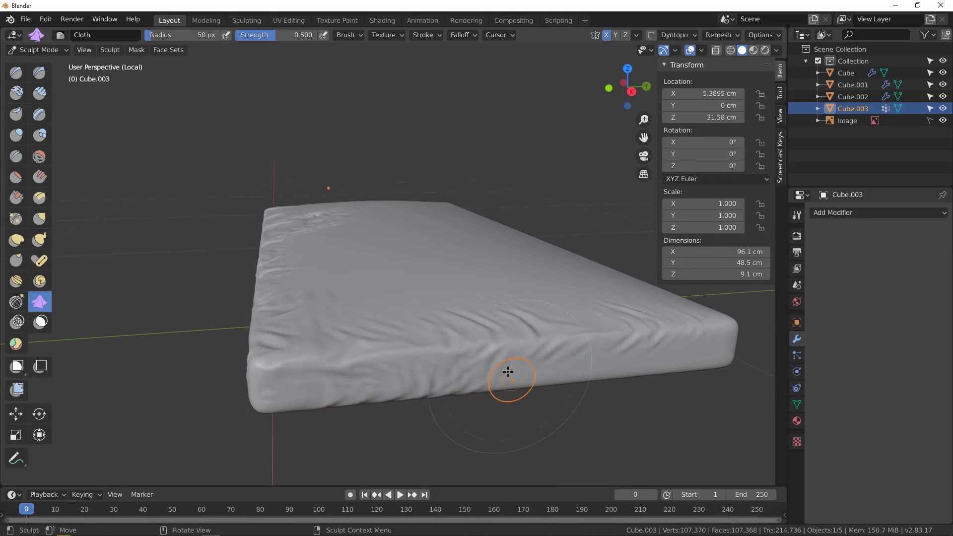
mouse_move(508, 373)
middle_down()
mouse_move(445, 334)
mouse_move(421, 336)
middle_up()
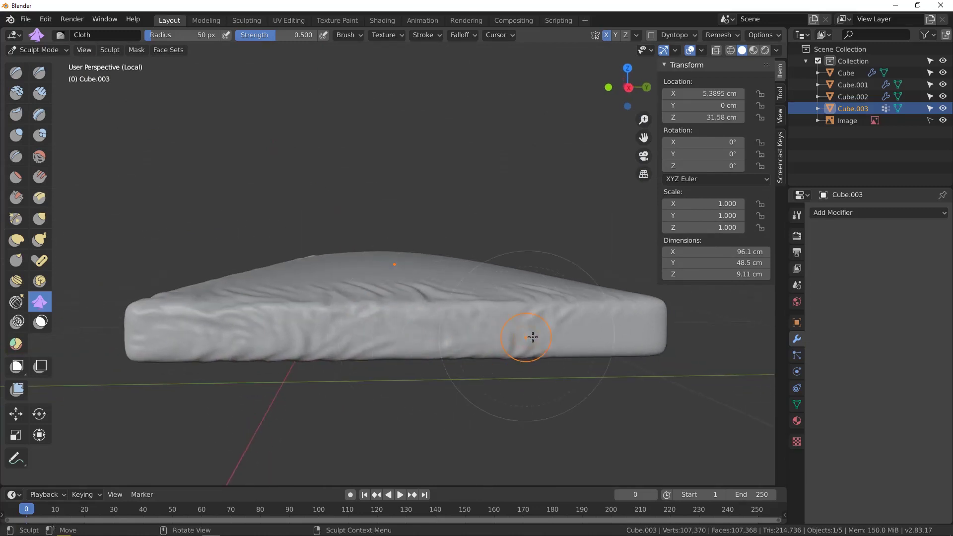
drag(533, 337, 564, 341)
Spread Cloth wrinkles inward from the long front edge across the middle of the cushion's top surface.
scroll(490, 331, down, 4)
scroll(406, 342, up, 4)
mouse_move(298, 361)
middle_down()
mouse_move(406, 355)
mouse_move(444, 268)
middle_up()
scroll(450, 310, down, 2)
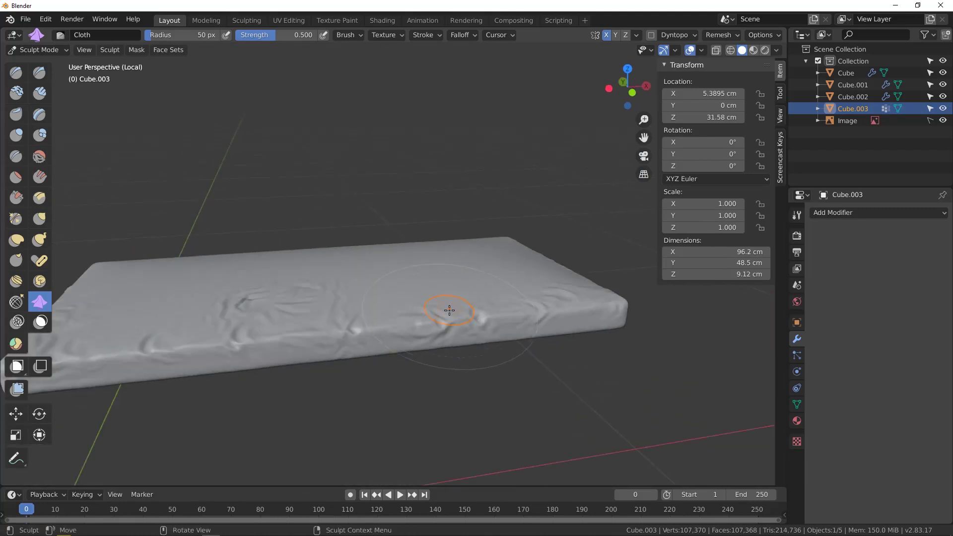
middle_drag(449, 311, 437, 298)
scroll(370, 298, up, 2)
middle_drag(370, 299, 346, 332)
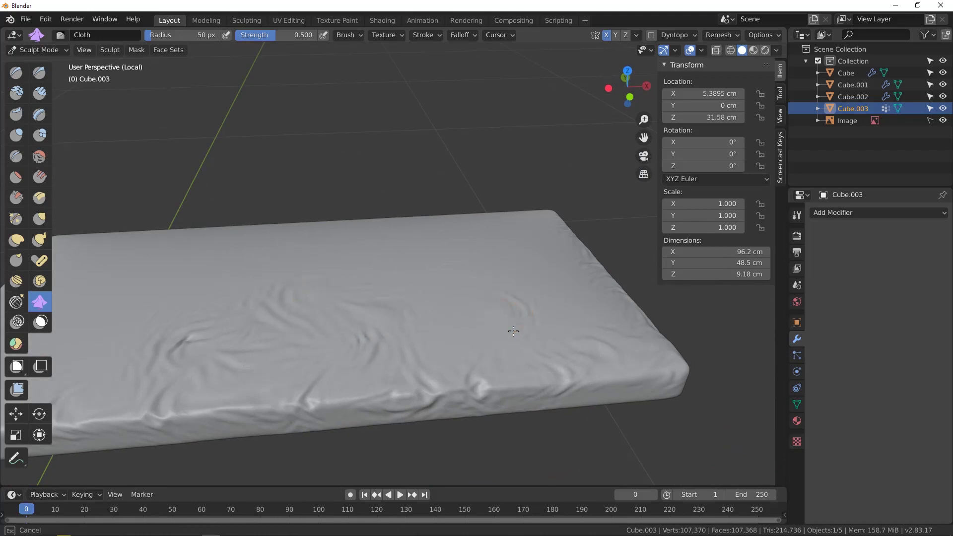
scroll(471, 318, down, 1)
Sculpt Cloth wrinkles on the top surface near the cushion's left short end.
shift+middle_drag(318, 335, 466, 325)
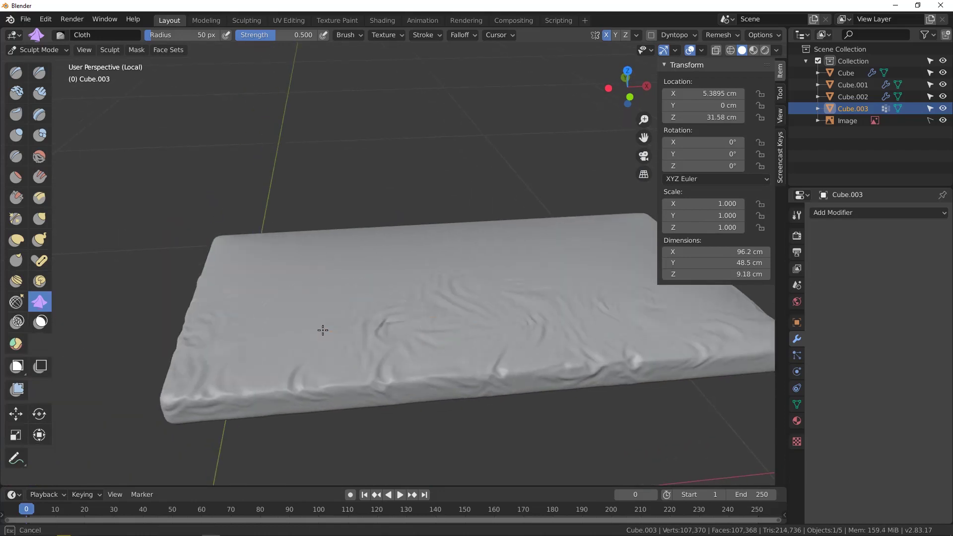
middle_drag(273, 353, 320, 326)
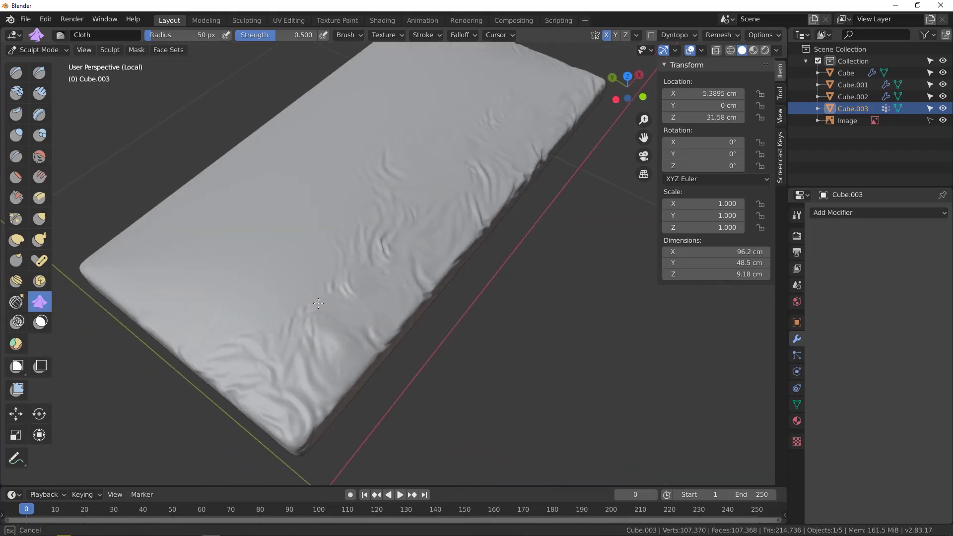
middle_drag(275, 273, 308, 272)
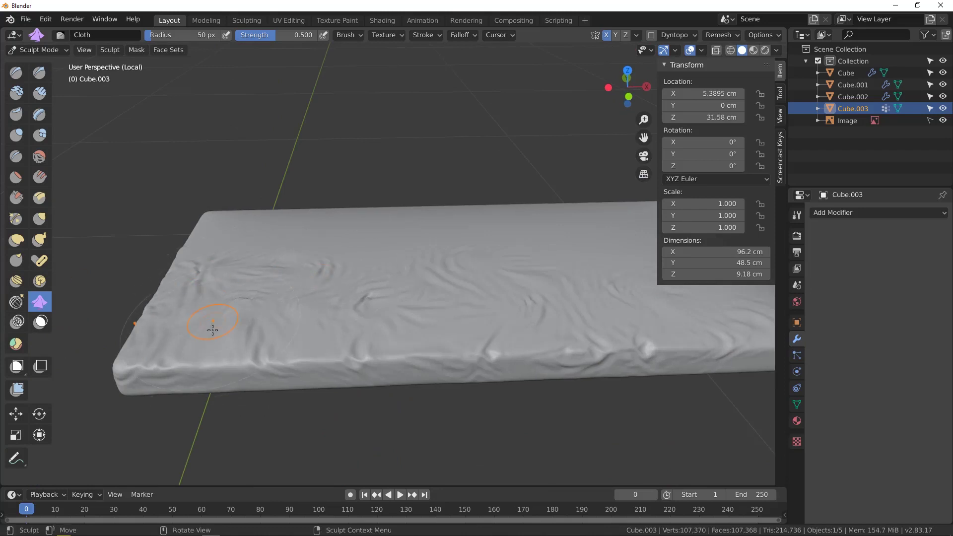
Extend the Cloth wrinkles over the top surface near the cushion's right short end.
middle_drag(205, 334, 427, 364)
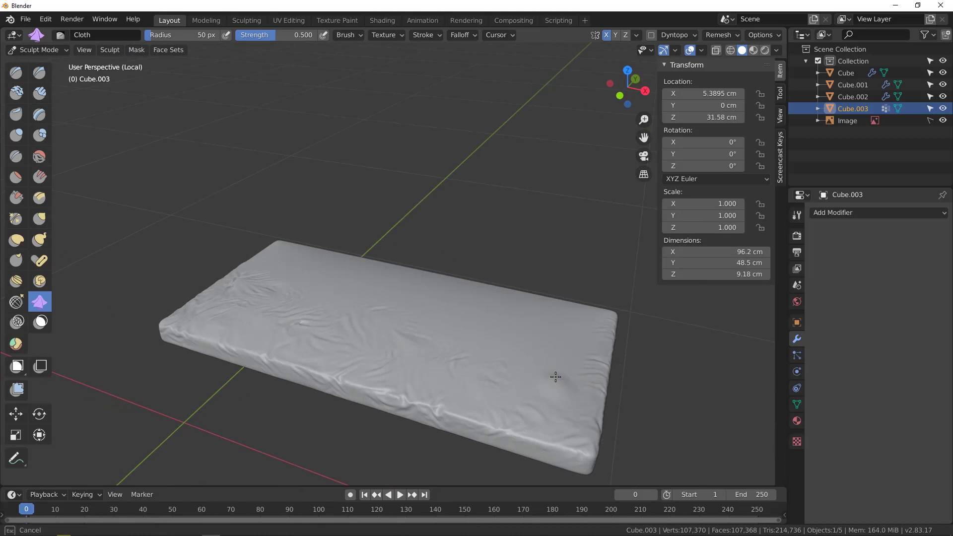
middle_drag(586, 397, 543, 397)
scroll(566, 390, up, 3)
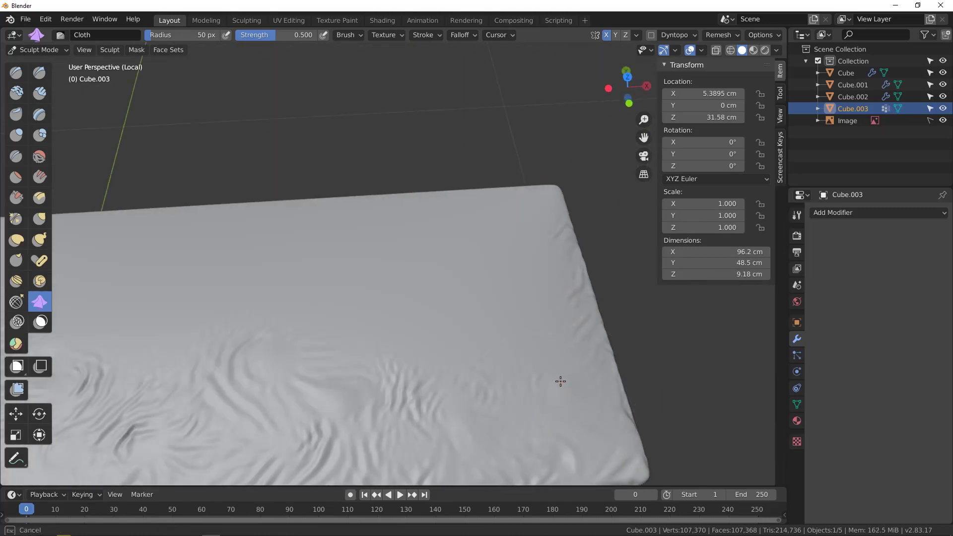
drag(560, 376, 554, 377)
scroll(550, 379, down, 3)
Pull Cloth folds into the long front side face, near the right corner.
mouse_move(549, 379)
middle_down()
mouse_move(547, 338)
mouse_move(519, 334)
middle_up()
scroll(517, 419, up, 3)
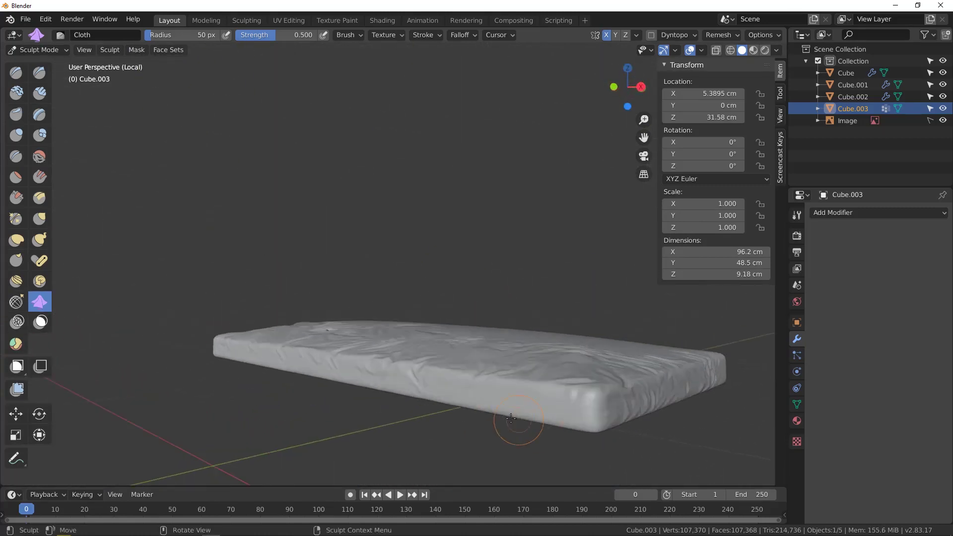
middle_drag(517, 419, 544, 408)
drag(543, 408, 522, 407)
scroll(514, 406, down, 1)
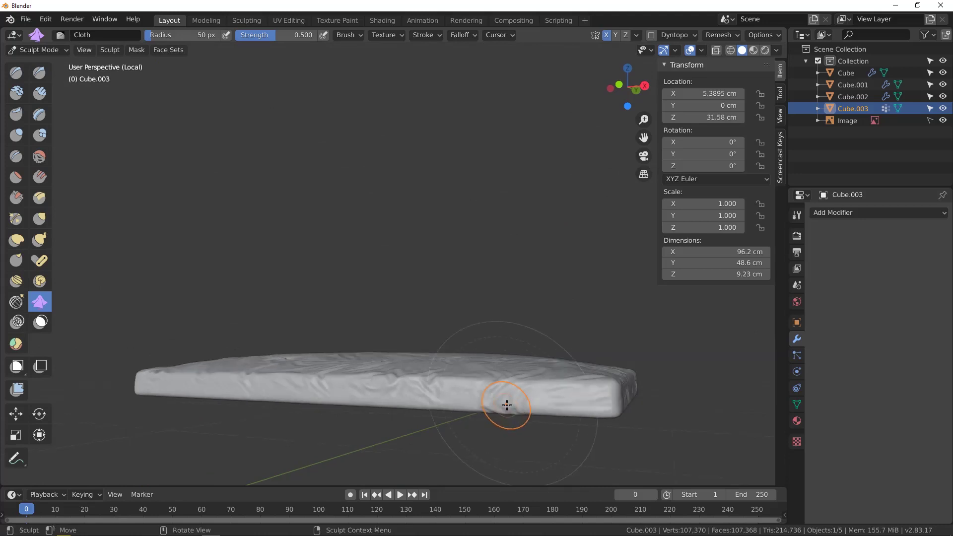
shift+middle_drag(508, 405, 534, 398)
scroll(616, 404, up, 1)
drag(626, 405, 611, 404)
Continue the Cloth folds along the rest of the long front side face toward the opposite corner.
shift+middle_drag(403, 397, 459, 397)
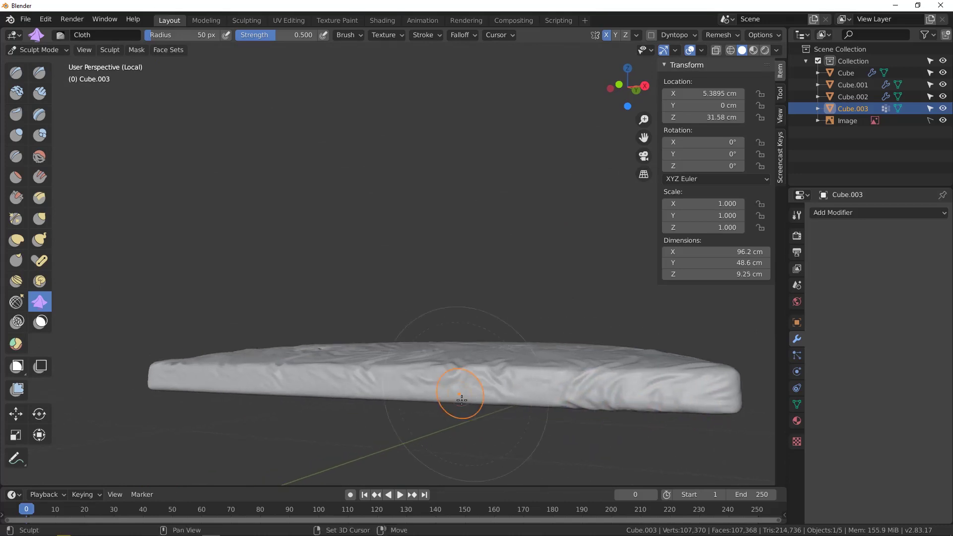
drag(460, 398, 445, 400)
scroll(445, 400, down, 1)
shift+middle_drag(394, 400, 483, 387)
scroll(476, 385, up, 2)
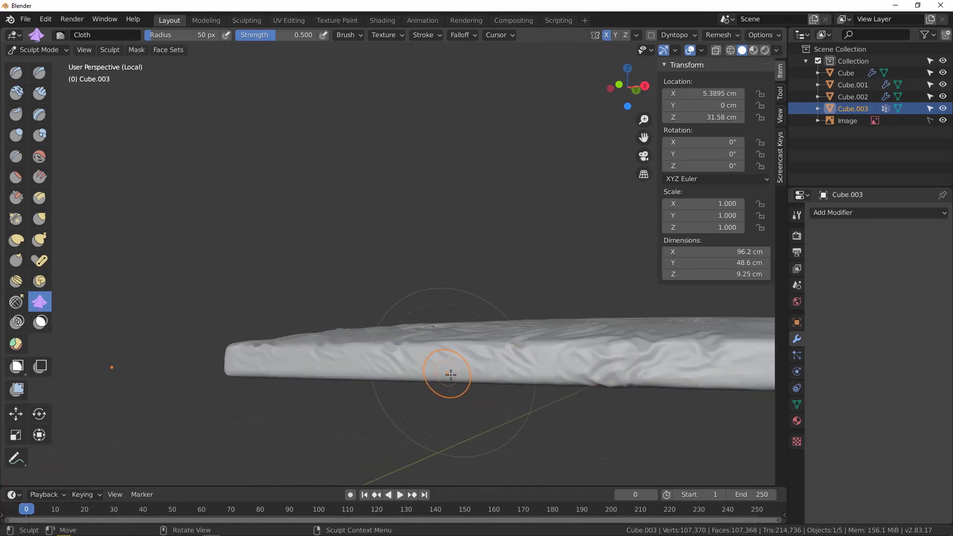
drag(449, 375, 432, 378)
middle_drag(432, 377, 308, 372)
drag(309, 372, 318, 382)
mouse_move(317, 383)
middle_down()
mouse_move(400, 393)
mouse_move(379, 425)
mouse_move(441, 345)
mouse_move(432, 365)
mouse_move(416, 370)
middle_up()
mouse_move(484, 387)
middle_down()
mouse_move(397, 397)
mouse_move(391, 356)
middle_up()
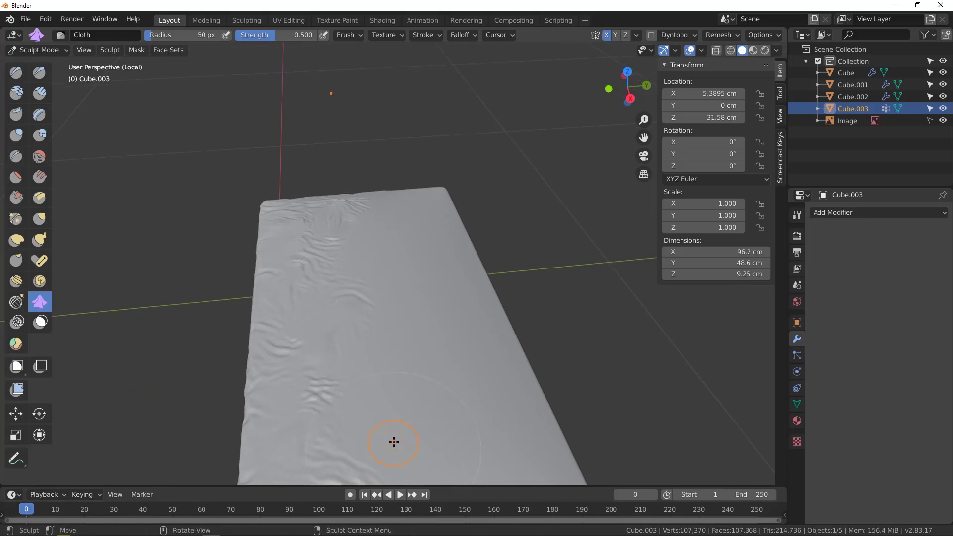
Add a small Cloth wrinkle to the smooth middle of the top surface, near the right short end.
drag(386, 435, 397, 409)
mouse_move(398, 408)
middle_down()
mouse_move(485, 379)
mouse_move(444, 400)
mouse_move(499, 395)
middle_up()
middle_drag(385, 387, 454, 337)
middle_drag(217, 324, 374, 334)
scroll(397, 332, up, 1)
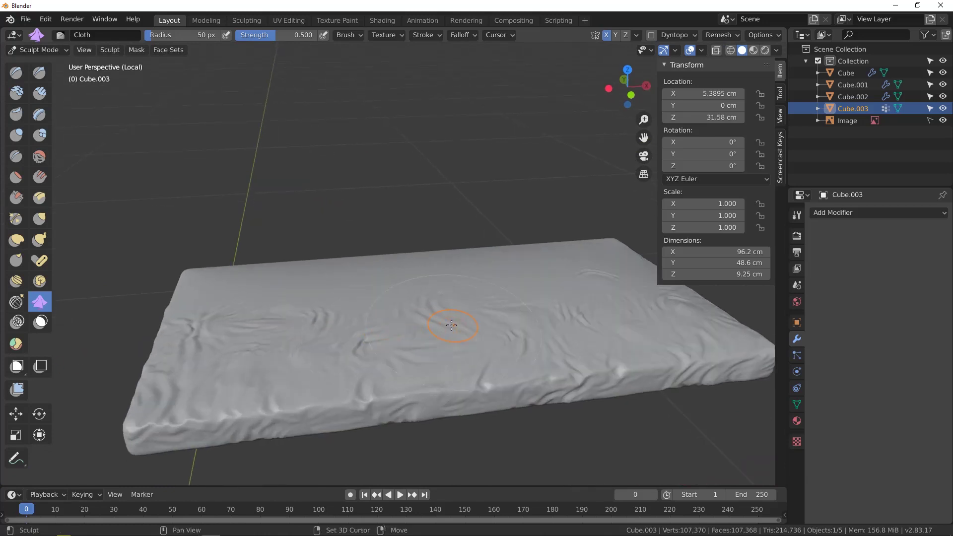
Soften the wrinkles across the middle of the cushion's top surface using the Smooth brush at a 110 px radius.
shift+middle_drag(451, 326, 349, 280)
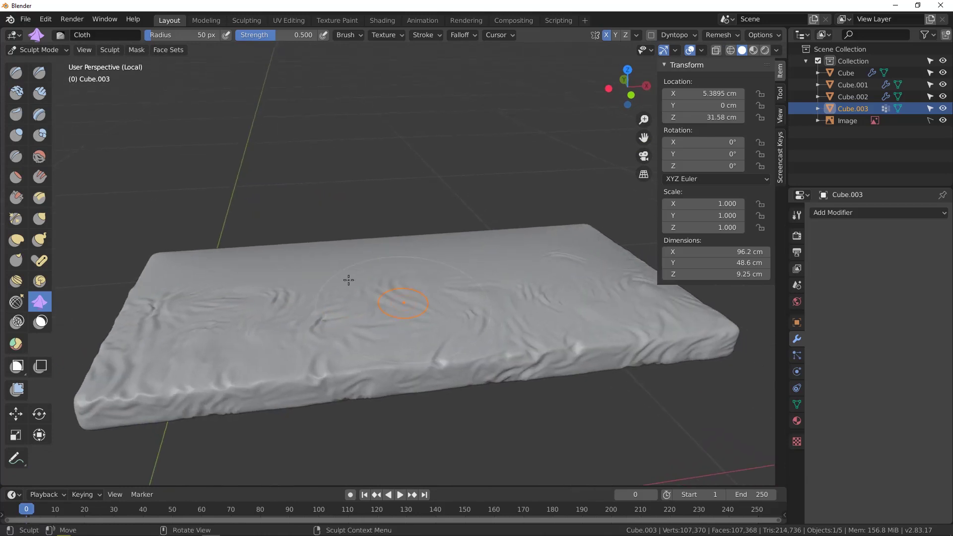
click(40, 158)
scroll(310, 307, up, 2)
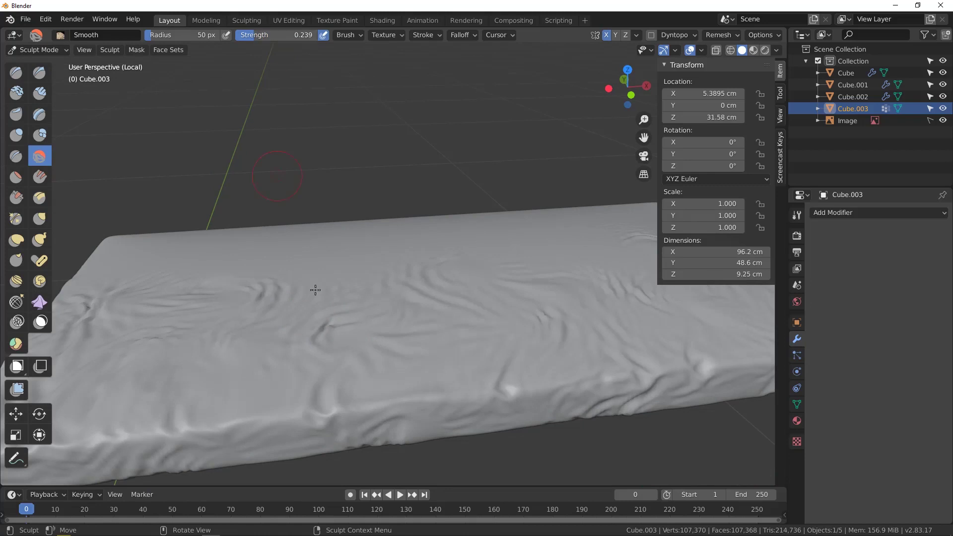
key(f)
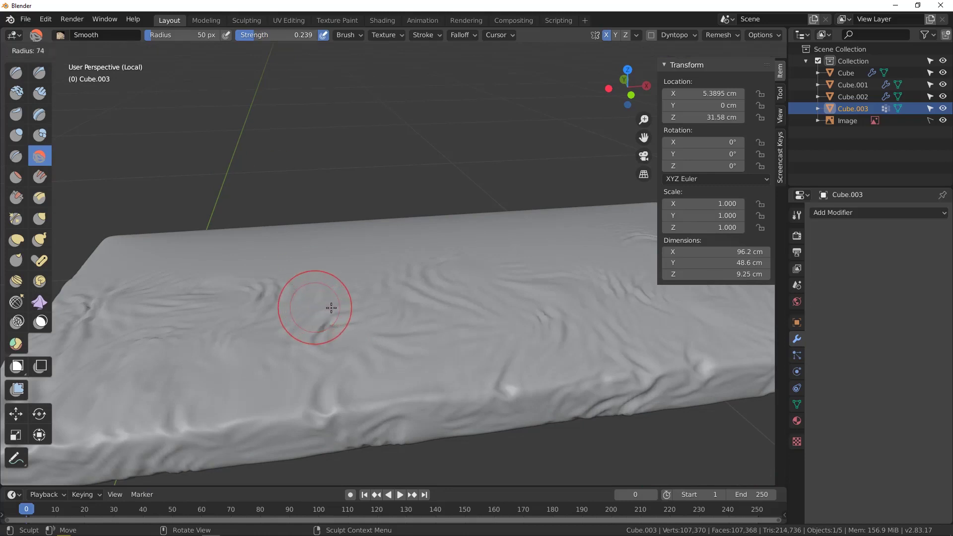
click(341, 309)
drag(340, 309, 233, 291)
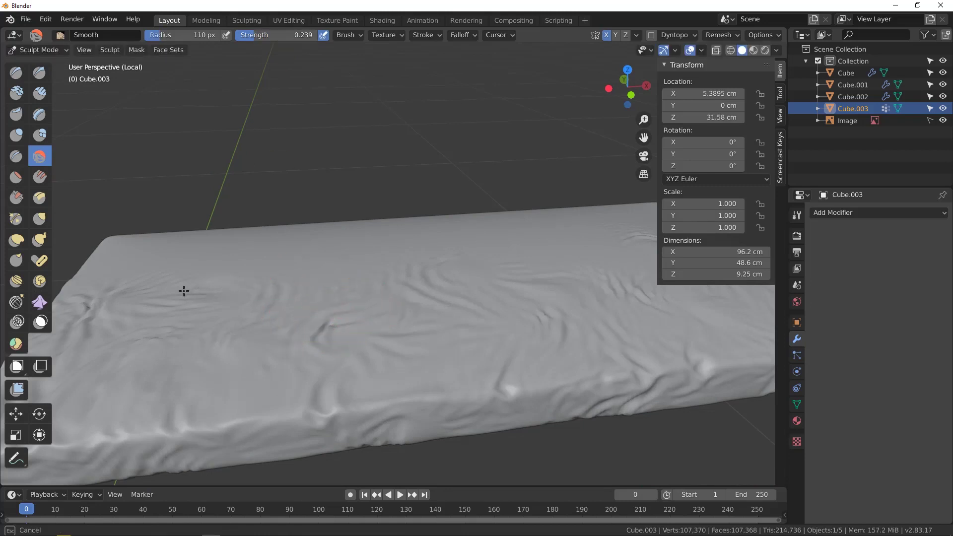
drag(401, 293, 236, 296)
scroll(236, 296, down, 2)
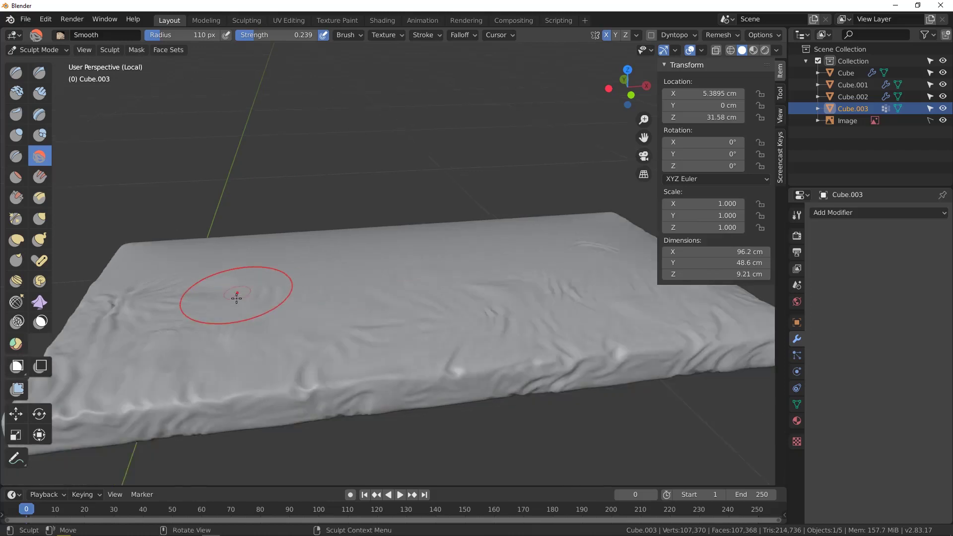
Smooth the top-surface wrinkles from the left short end along the front edge toward the right.
shift+middle_drag(236, 296, 345, 274)
drag(236, 306, 227, 314)
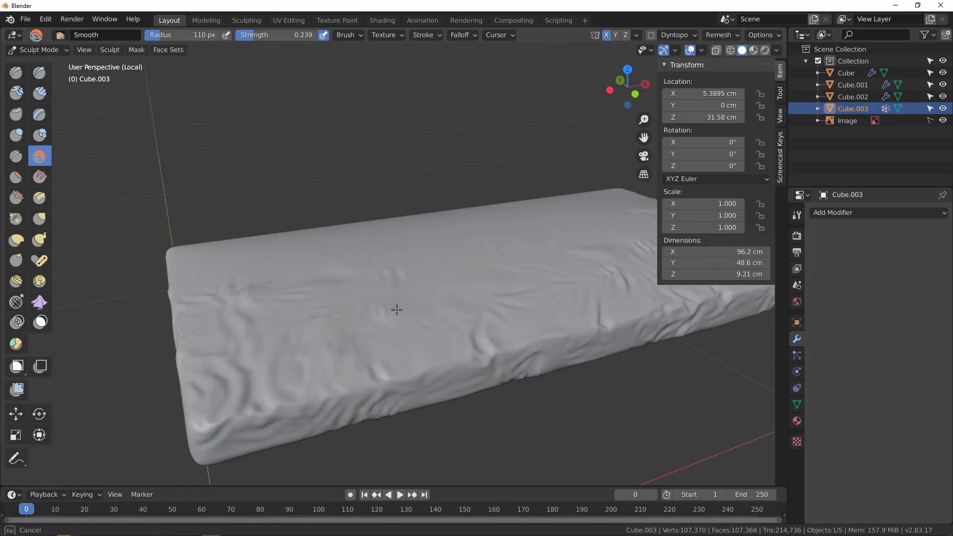
drag(377, 267, 485, 258)
shift+middle_drag(431, 258, 308, 256)
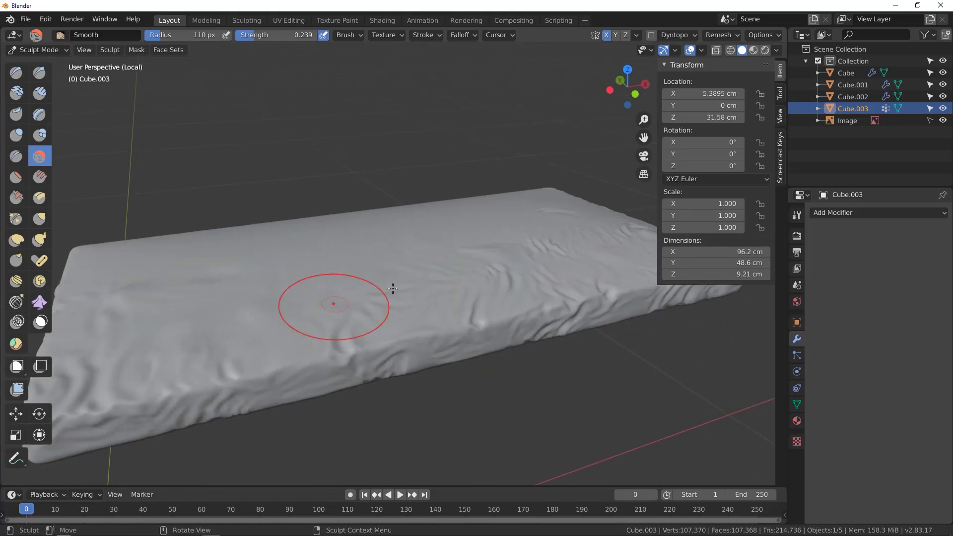
drag(391, 289, 583, 232)
Smooth the wrinkles on the top surface around the cushion's right short end.
middle_drag(460, 263, 380, 282)
shift+middle_drag(440, 226, 325, 194)
drag(340, 201, 521, 268)
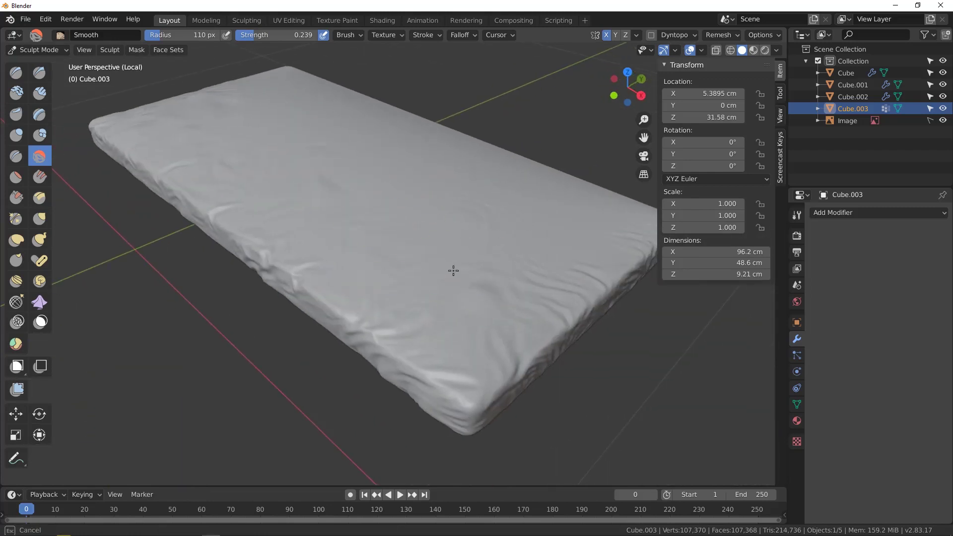
drag(562, 267, 497, 264)
Smooth the folds along the long front side face toward the cushion's left end.
mouse_move(402, 279)
middle_down()
mouse_move(428, 258)
mouse_move(402, 269)
mouse_move(410, 267)
middle_up()
mouse_move(314, 278)
mouse_down()
mouse_move(353, 298)
mouse_move(281, 268)
mouse_up()
shift+middle_drag(281, 267, 405, 243)
drag(219, 252, 256, 250)
shift+middle_drag(253, 249, 405, 226)
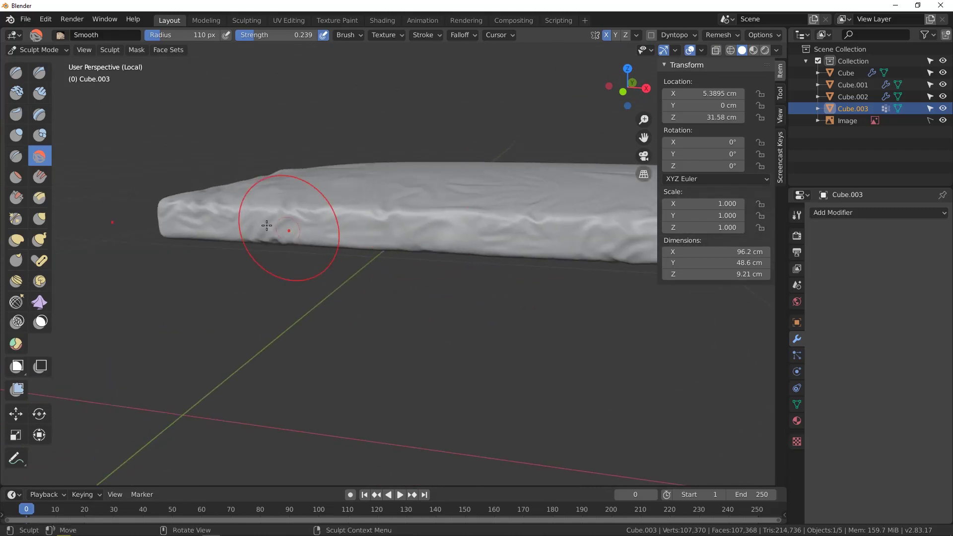
drag(268, 225, 354, 222)
Smooth the folds on the front side face and top around the cushion's front right corner.
scroll(375, 211, down, 3)
middle_drag(374, 212, 414, 233)
mouse_move(496, 196)
shift+middle_down()
mouse_move(355, 206)
mouse_move(460, 181)
shift+middle_up()
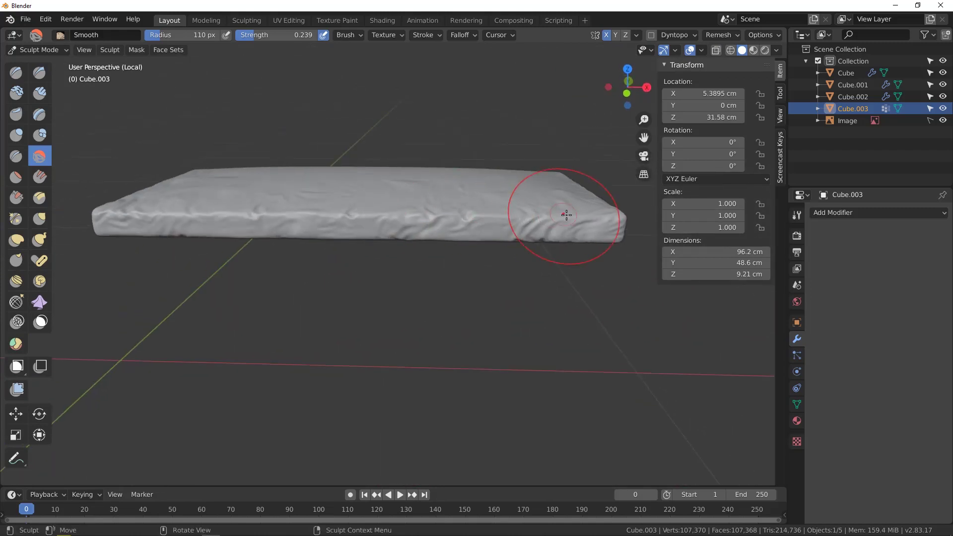
drag(566, 213, 510, 229)
mouse_move(510, 229)
middle_down()
mouse_move(464, 202)
mouse_move(481, 236)
middle_up()
mouse_move(534, 181)
mouse_down()
mouse_move(559, 162)
mouse_move(501, 189)
mouse_up()
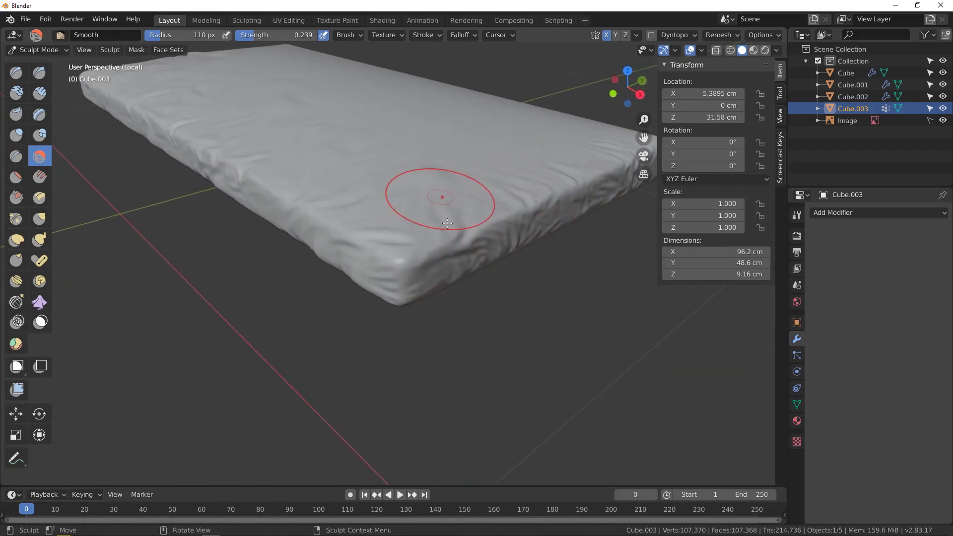
Return the cushion to Object Mode and exit local view to bring back the whole sofa.
scroll(447, 226, down, 3)
shift+middle_drag(397, 251, 484, 278)
middle_drag(388, 204, 426, 206)
shift+middle_drag(426, 206, 436, 263)
scroll(438, 265, down, 3)
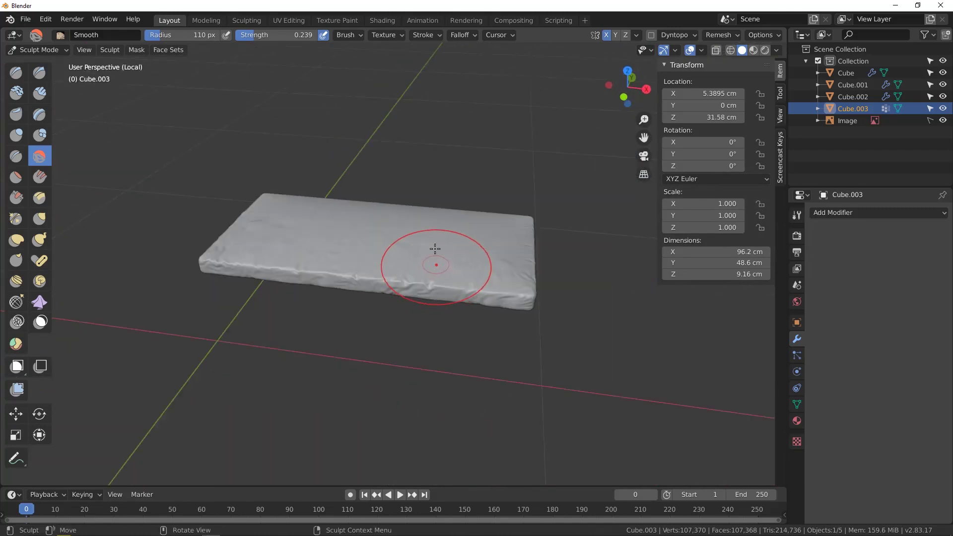
click(50, 51)
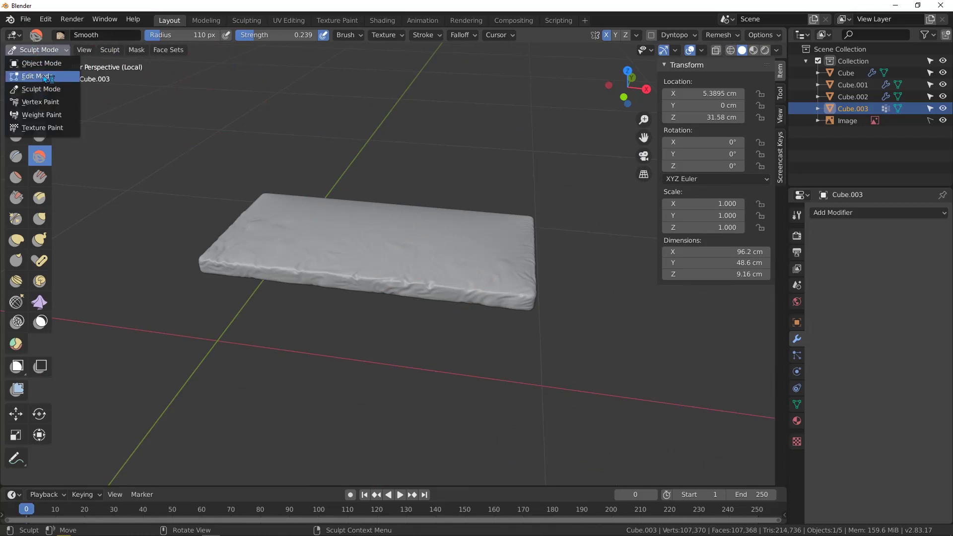
click(40, 63)
scroll(392, 240, down, 3)
mouse_move(391, 240)
middle_down()
mouse_move(419, 214)
mouse_move(388, 238)
middle_up()
key(KP_Divide)
scroll(385, 234, up, 5)
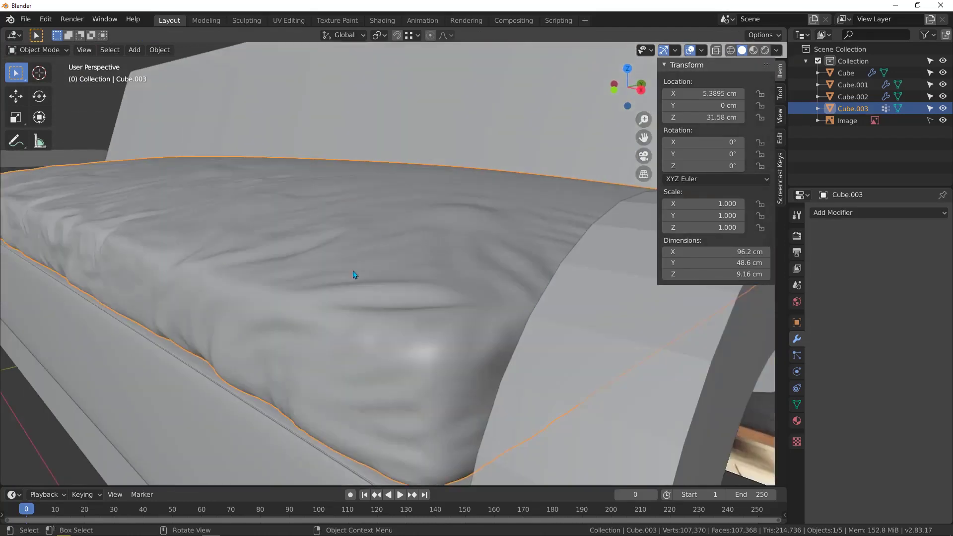
Duplicate the seat cushion and move the copy -95.373 cm along X onto the empty half of the seat.
scroll(354, 271, down, 5)
middle_drag(354, 271, 528, 278)
scroll(546, 273, up, 4)
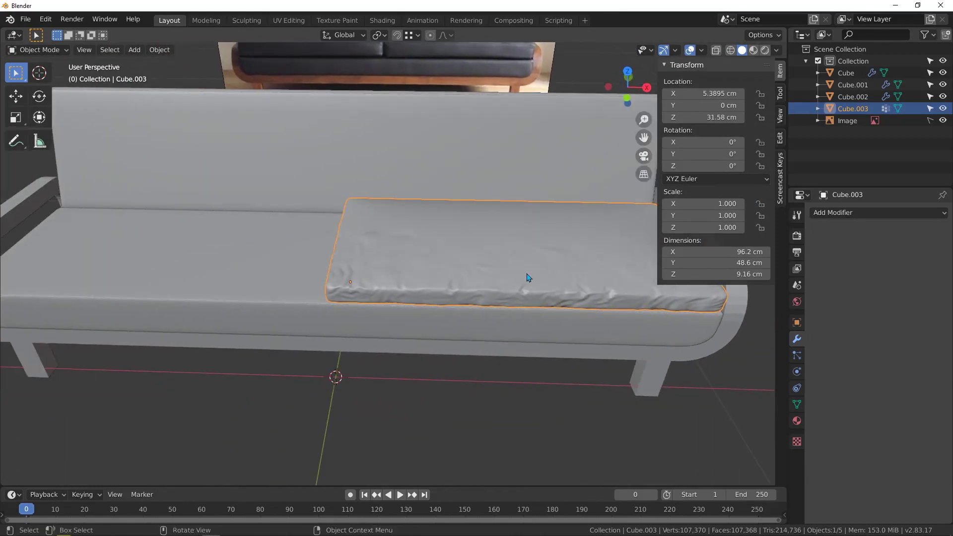
key(shift+d)
key(x)
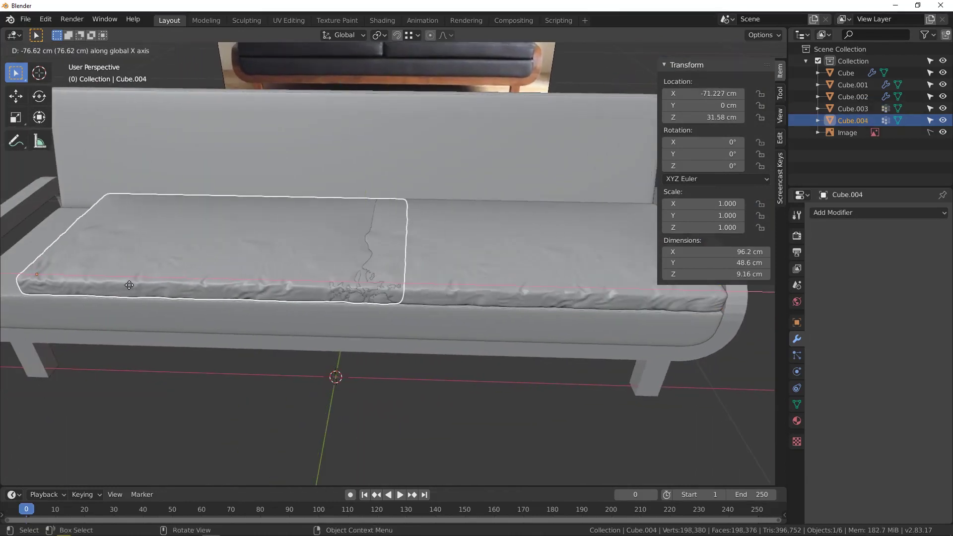
click(137, 286)
scroll(132, 281, down, 3)
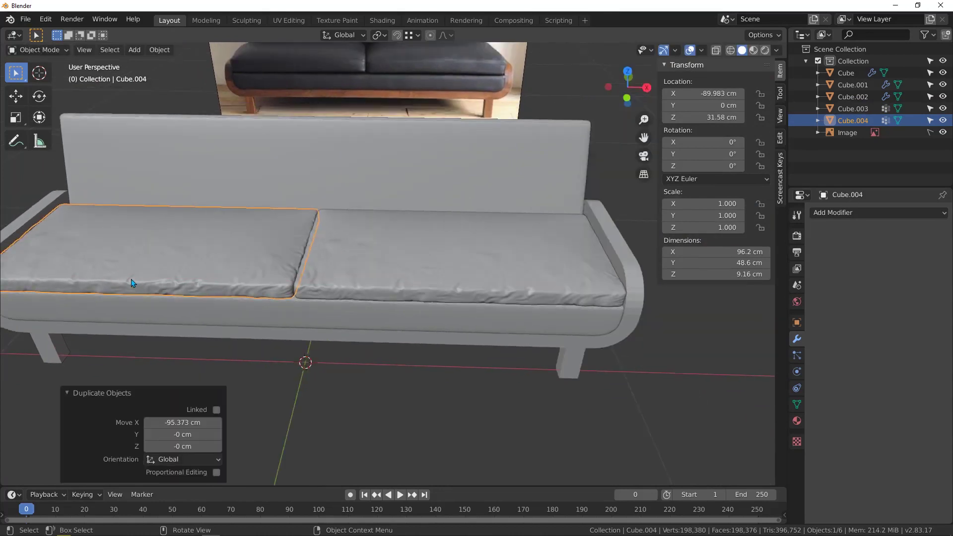
Put the duplicated cushion into Sculpt Mode and choose the Grab brush.
shift+middle_drag(133, 282, 516, 256)
mouse_move(256, 224)
middle_down()
mouse_move(317, 214)
mouse_move(297, 227)
mouse_move(269, 222)
middle_up()
mouse_move(139, 221)
shift+middle_down()
mouse_move(243, 215)
mouse_move(307, 236)
shift+middle_up()
scroll(300, 238, up, 2)
click(46, 52)
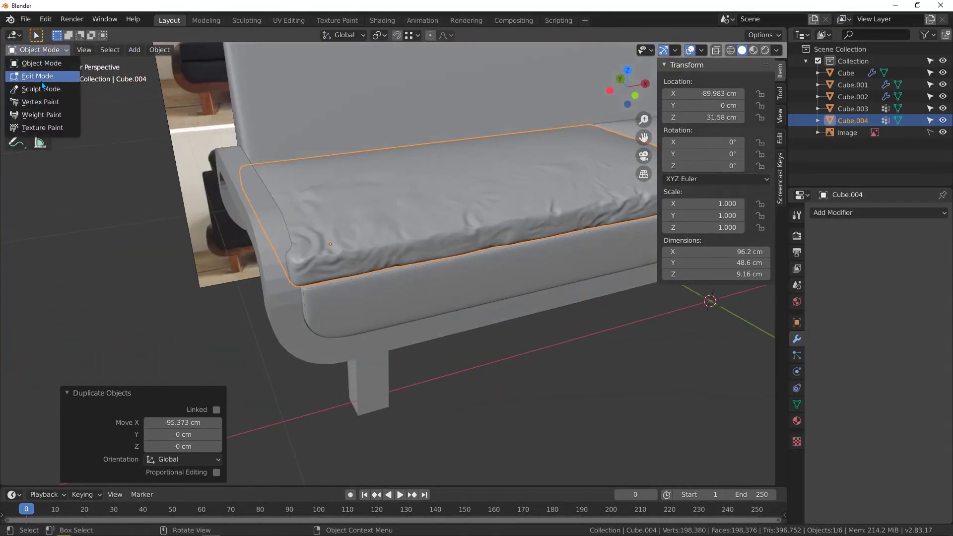
click(46, 90)
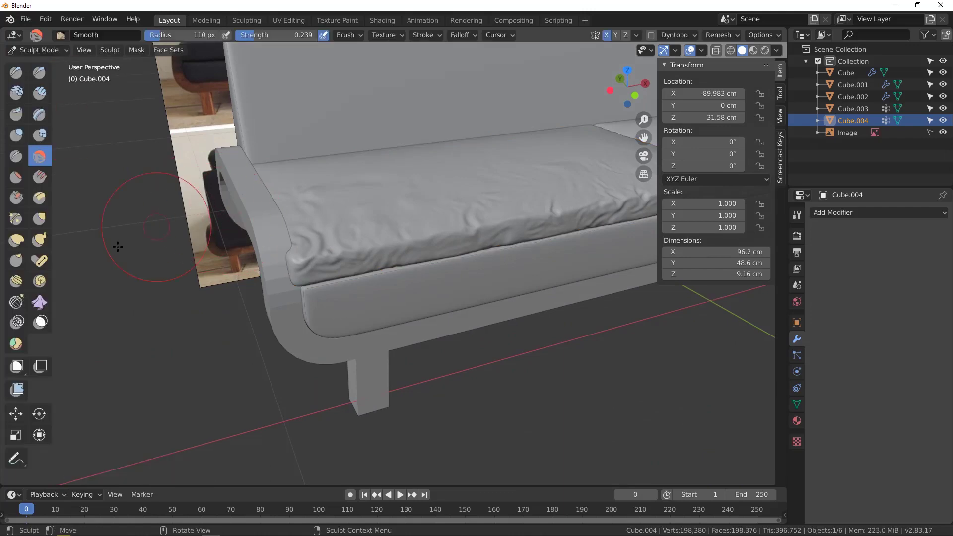
click(41, 220)
Switch to the front orthographic view and return the duplicated cushion to Object Mode.
mouse_move(319, 266)
middle_down()
mouse_move(355, 237)
mouse_move(298, 256)
mouse_move(240, 227)
mouse_move(214, 232)
middle_up()
scroll(293, 258, down, 4)
scroll(343, 234, up, 1)
mouse_move(355, 236)
shift+middle_down()
mouse_move(272, 218)
mouse_move(171, 226)
shift+middle_up()
scroll(273, 235, down, 2)
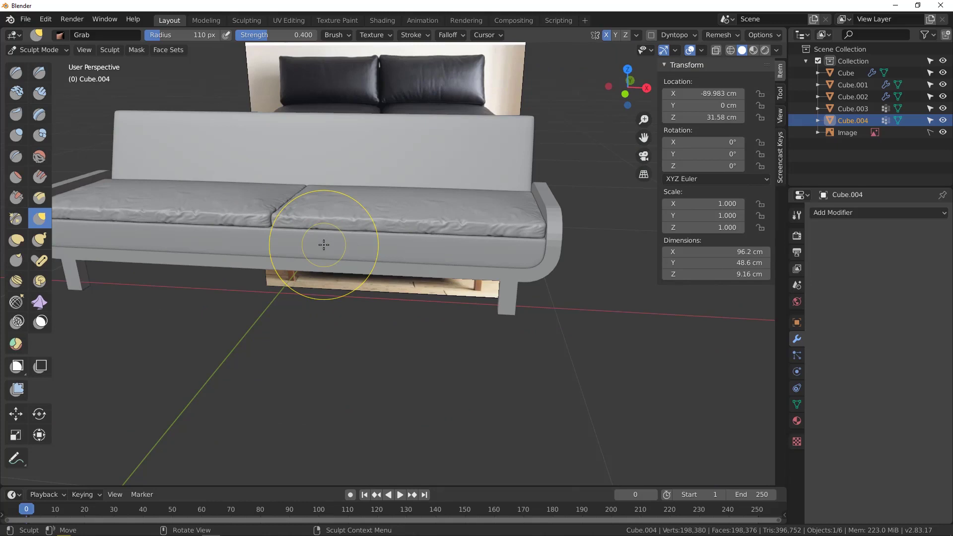
key(KP_1)
scroll(208, 161, up, 1)
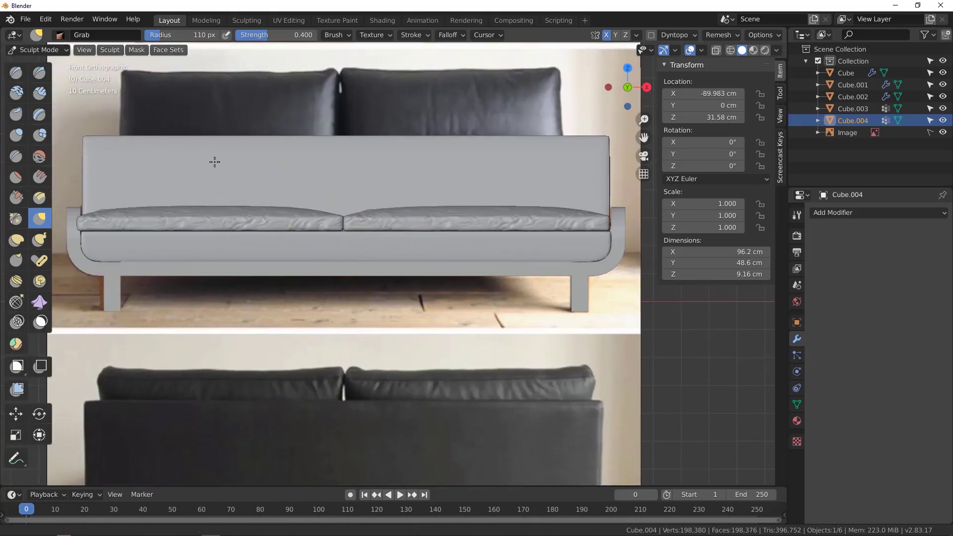
click(64, 50)
click(50, 64)
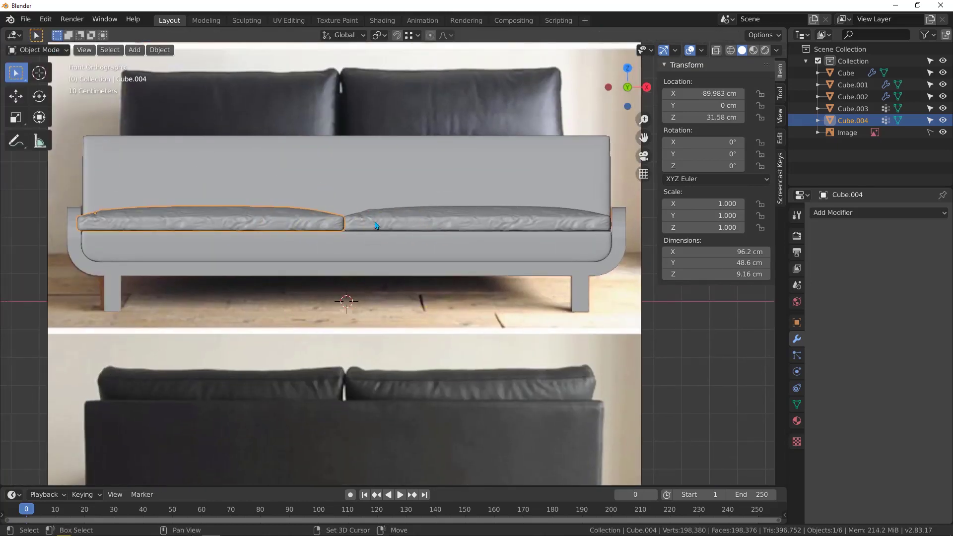
Select both seat cushions and move them 1.0662 cm along X.
shift+click(498, 227)
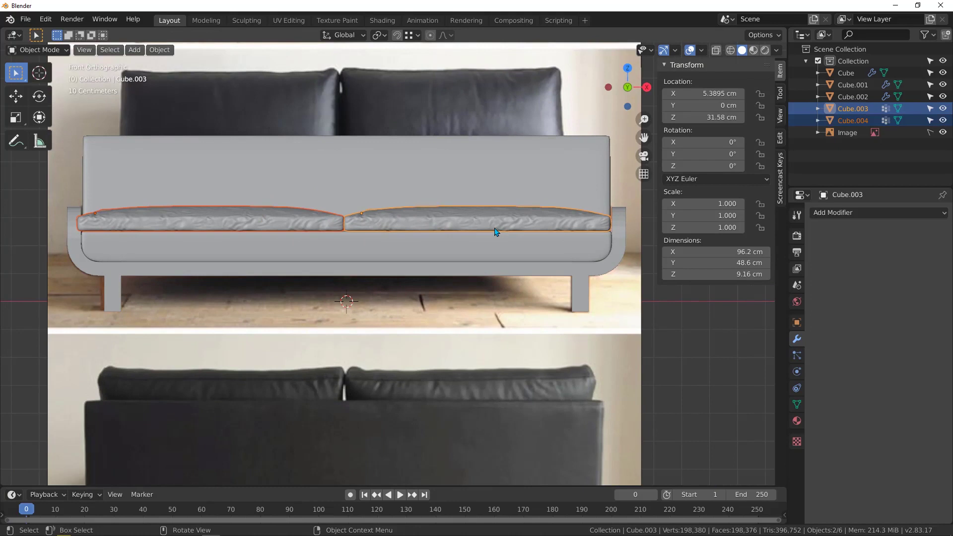
key(g)
middle_click(499, 229)
click(497, 228)
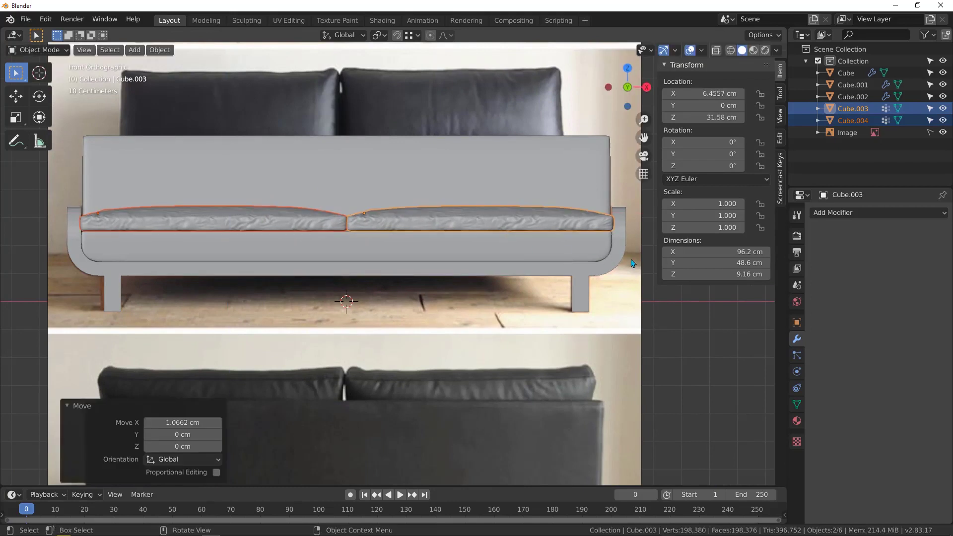
Scale both seat cushions to 0.988 along X to fit between the armrests.
key(s)
key(x)
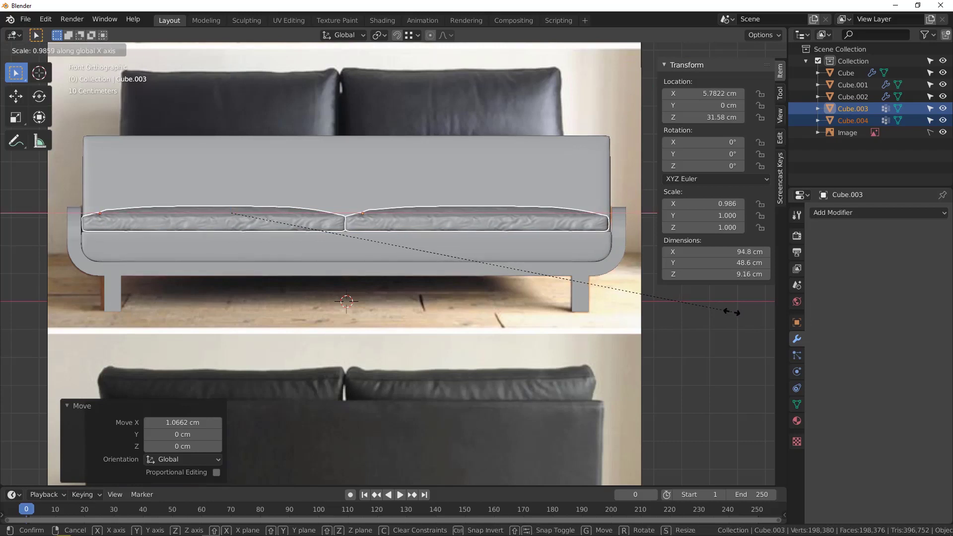
click(732, 314)
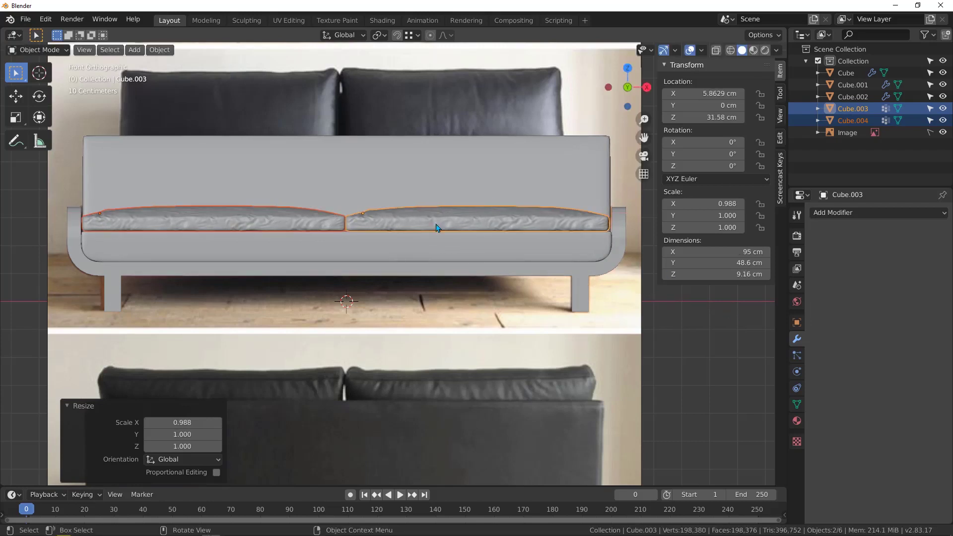
scroll(387, 209, up, 2)
scroll(391, 219, down, 2)
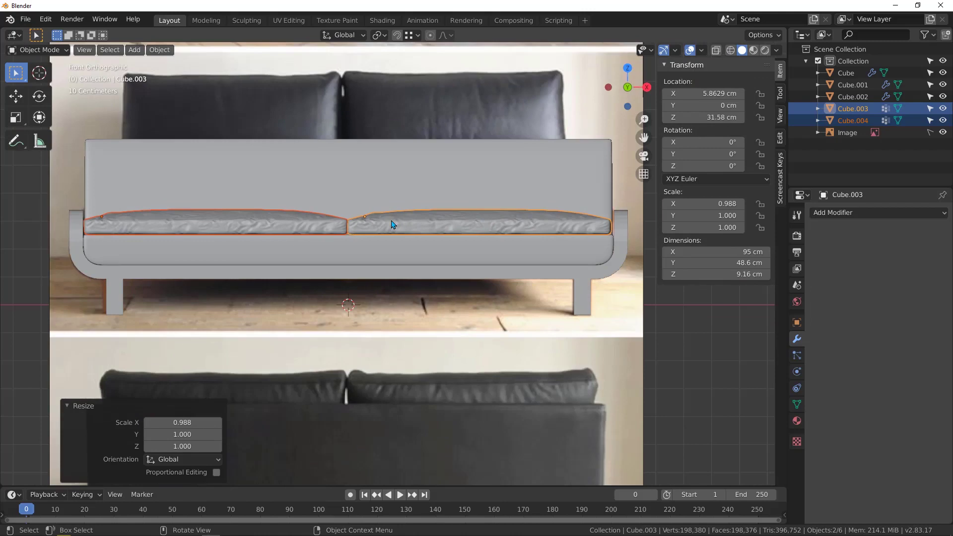
Shift both seat cushions about 0.36 cm along X to center them on the sofa, and deselect them.
key(g)
key(x)
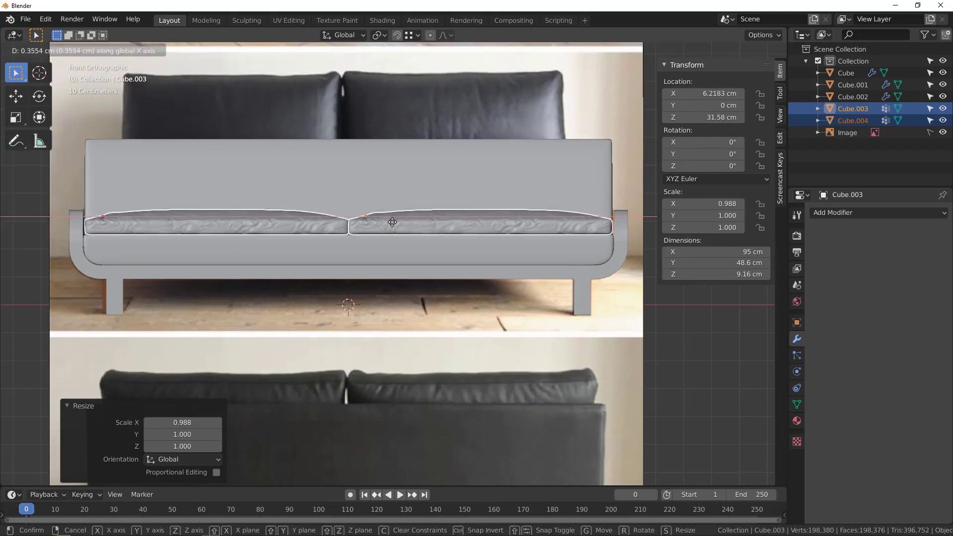
click(393, 222)
middle_drag(191, 236, 291, 219)
click(418, 329)
Examine from several angles how the two cushions fit against the armrests, the backrest and each other.
scroll(240, 269, up, 4)
mouse_move(240, 269)
middle_down()
mouse_move(230, 250)
mouse_move(261, 261)
mouse_move(185, 239)
mouse_move(281, 260)
mouse_move(231, 268)
middle_up()
scroll(258, 256, down, 3)
scroll(185, 239, up, 3)
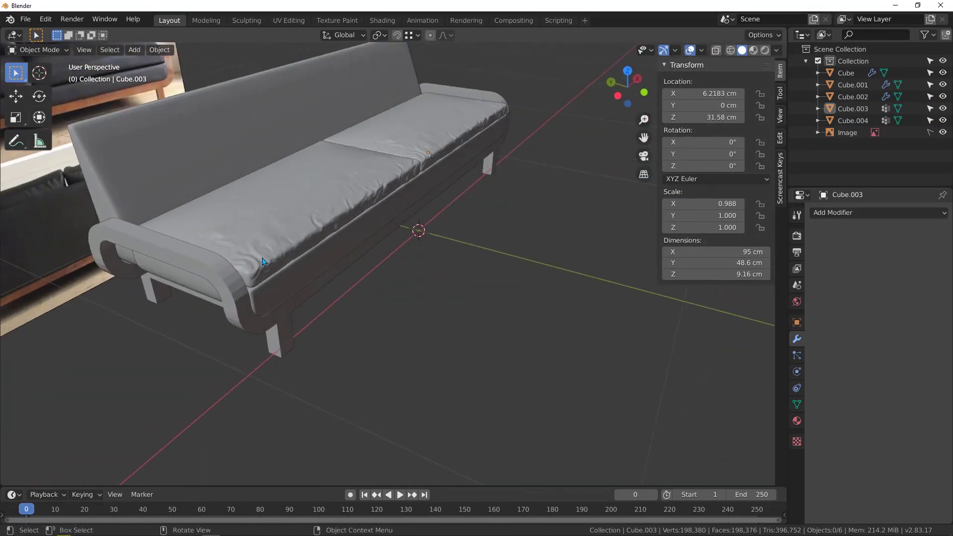
middle_drag(344, 247, 387, 214)
scroll(402, 179, up, 3)
scroll(343, 179, down, 4)
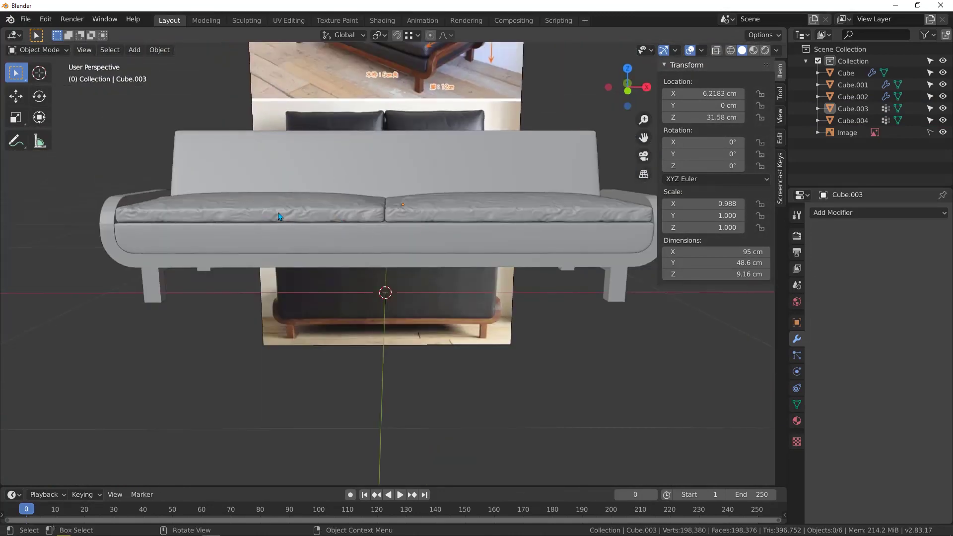
middle_drag(279, 217, 505, 208)
middle_drag(291, 196, 230, 238)
Put the left seat cushion into Sculpt Mode with the Grab brush and frame its front edge and armrest side.
click(227, 242)
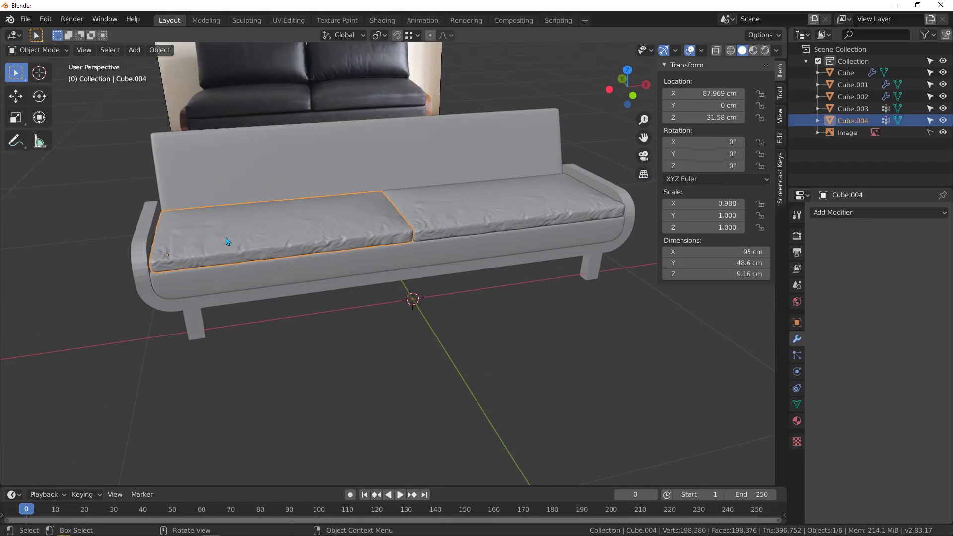
scroll(226, 242, up, 4)
click(39, 49)
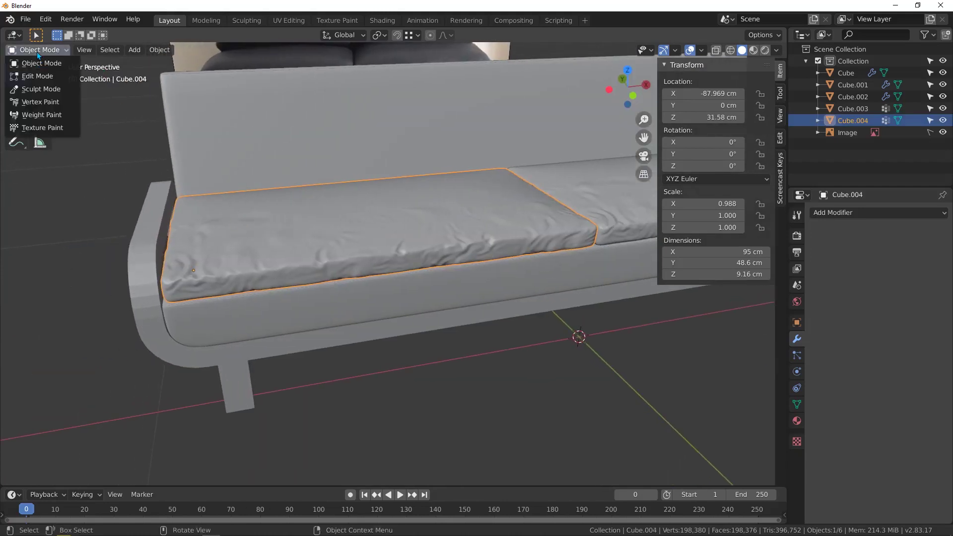
click(39, 90)
mouse_move(266, 245)
middle_down()
mouse_move(255, 245)
mouse_move(306, 256)
middle_up()
scroll(307, 256, down, 1)
shift+middle_drag(361, 207, 332, 228)
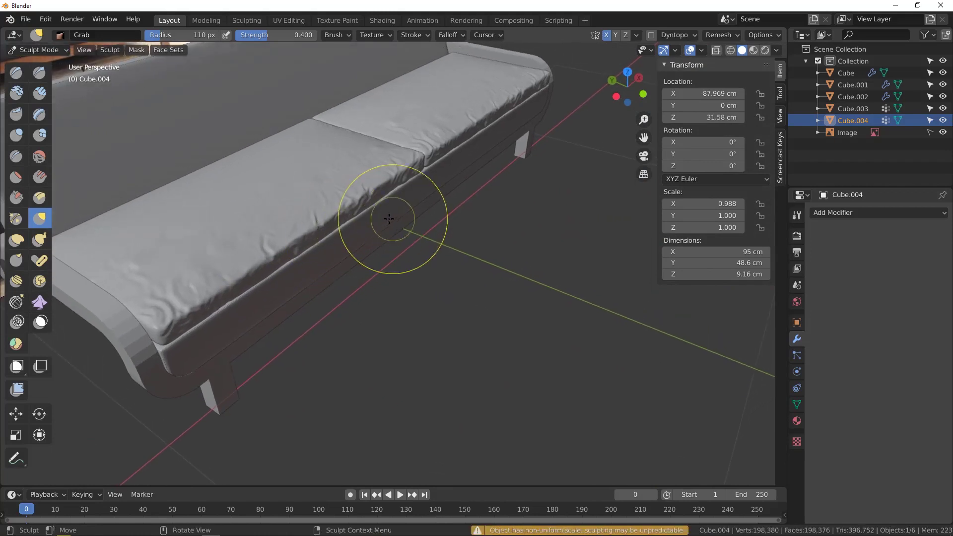
middle_drag(474, 234, 445, 237)
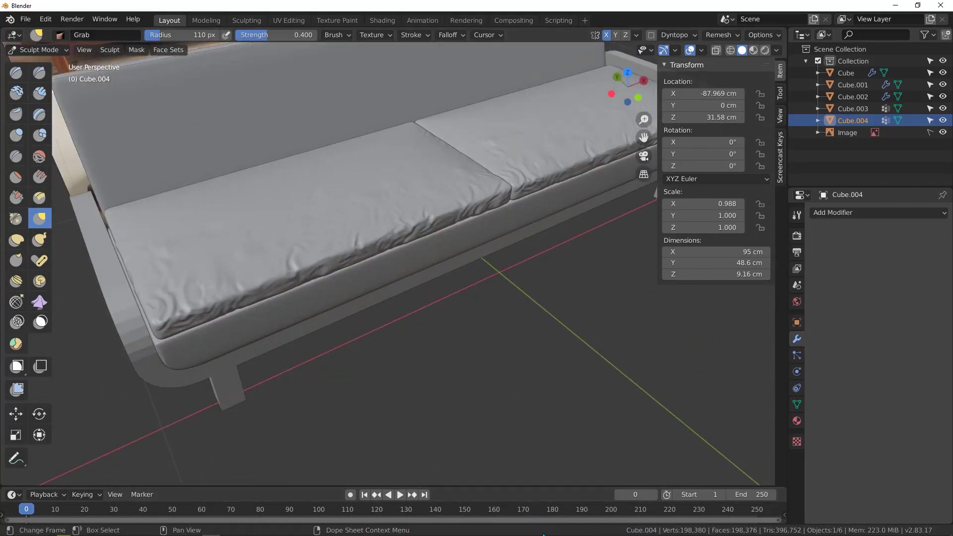
Apply the left seat cushion's scale in Object Mode and return the cushion to Sculpt Mode.
middle_drag(319, 247, 301, 225)
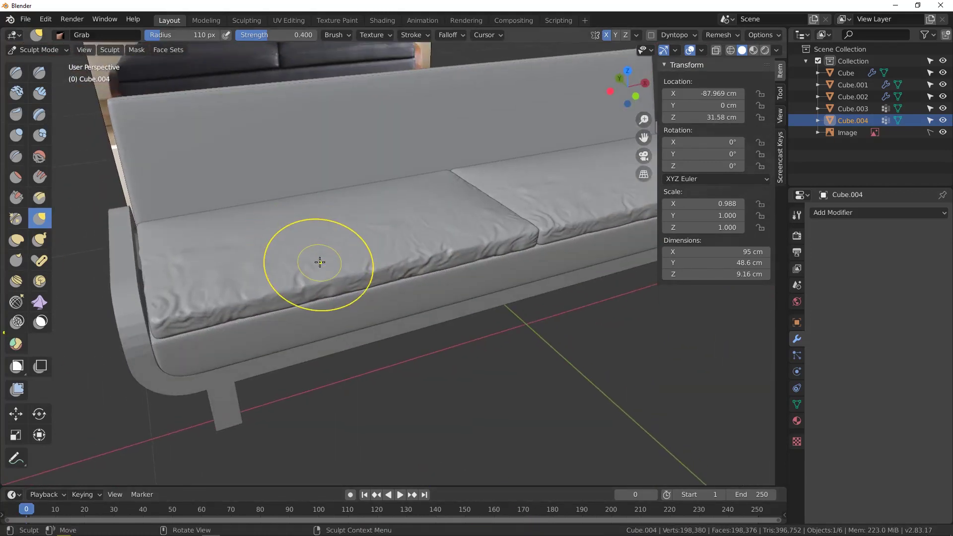
click(40, 51)
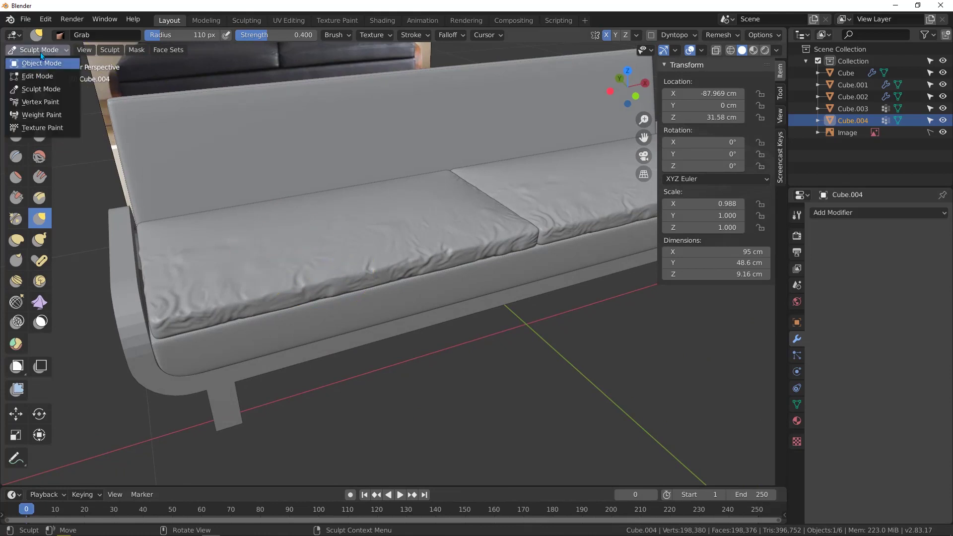
click(45, 63)
key(ctrl+a)
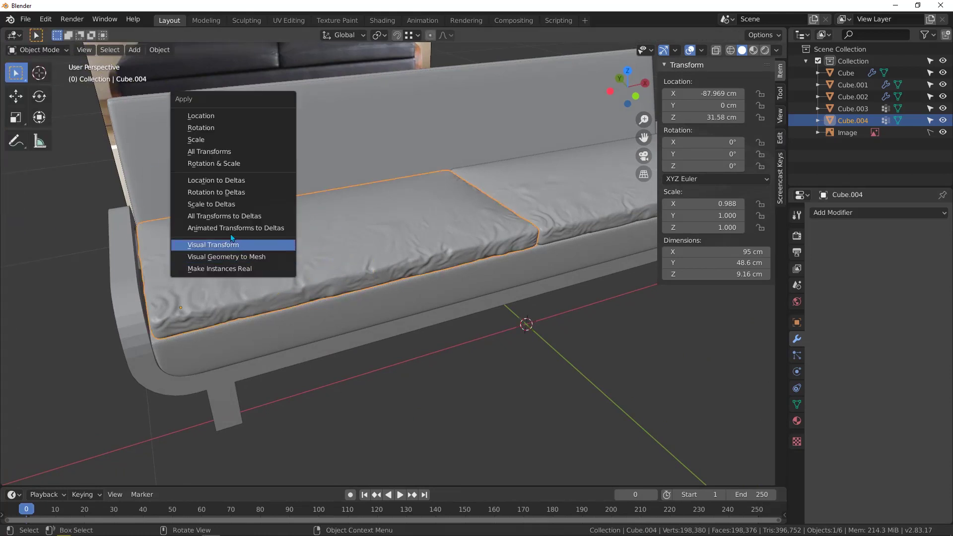
click(196, 144)
click(43, 49)
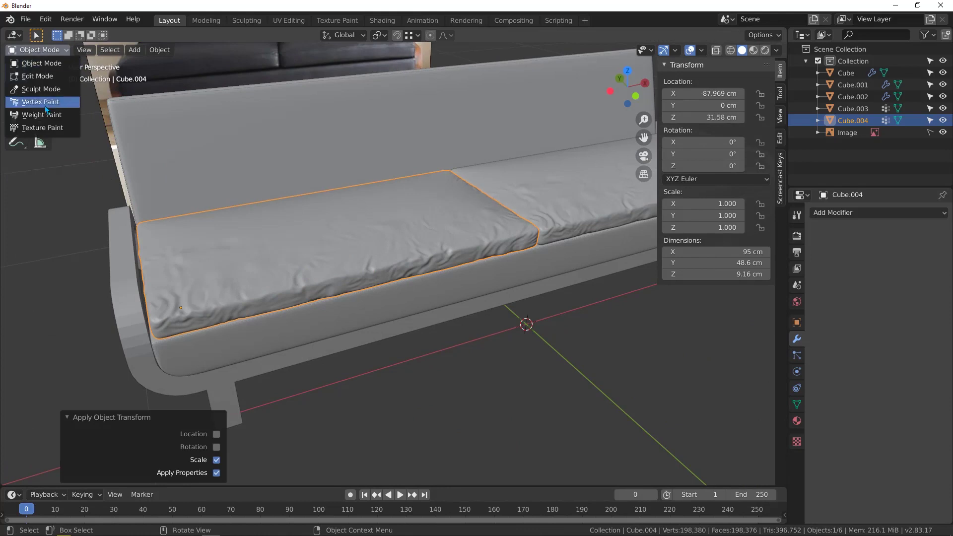
click(42, 89)
Enlarge the Grab brush to 134 px and pull the left cushion's front corner into shape at the seam between the cushions.
scroll(470, 232, up, 2)
middle_drag(470, 232, 439, 201)
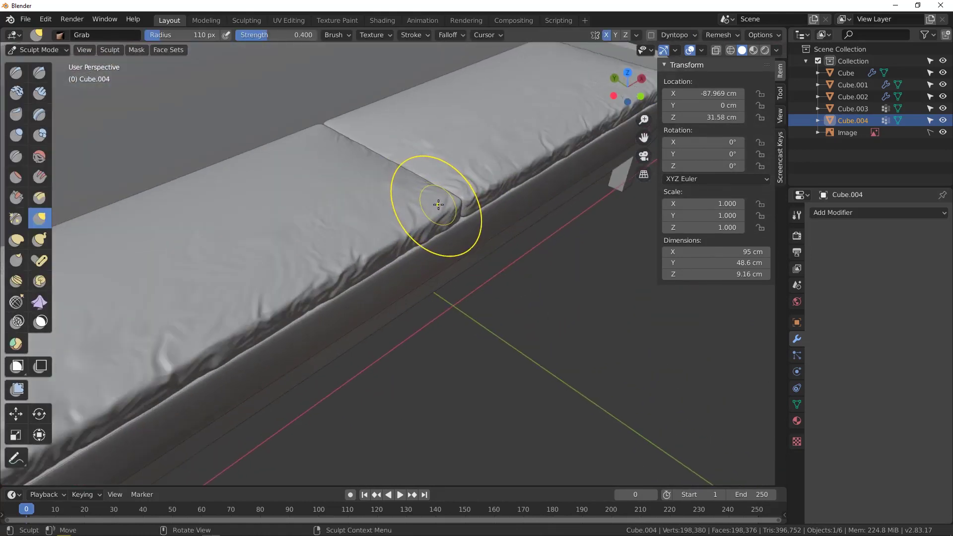
key(f)
click(450, 209)
shift+middle_drag(450, 211, 437, 184)
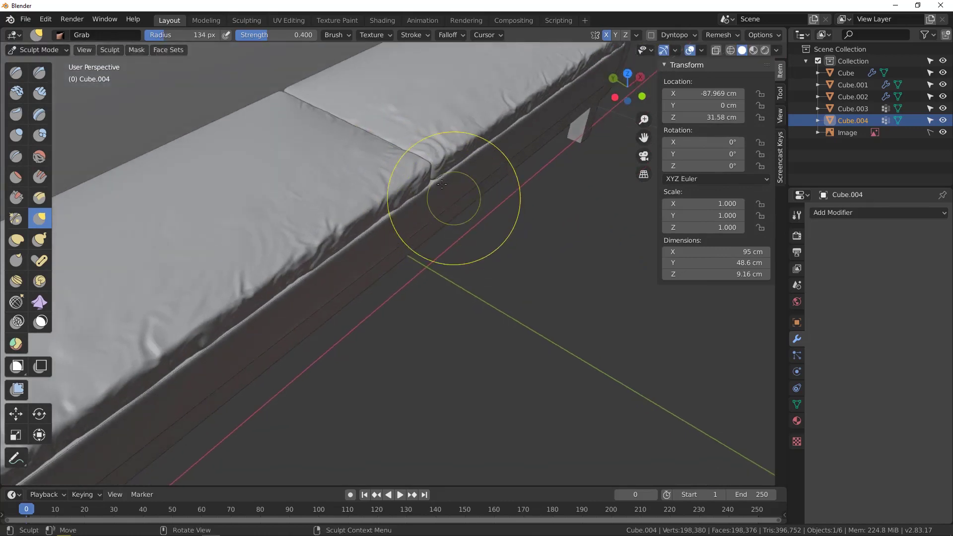
drag(433, 174, 431, 172)
mouse_move(427, 169)
middle_down()
mouse_move(356, 97)
mouse_move(422, 188)
middle_up()
mouse_move(428, 186)
mouse_down()
mouse_move(429, 176)
mouse_move(397, 187)
mouse_up()
Pull the left cushion's front corner outward toward the armrest with the Grab brush.
shift+middle_drag(417, 205, 627, 248)
drag(204, 230, 203, 224)
mouse_move(230, 235)
mouse_down()
mouse_move(258, 238)
mouse_move(206, 216)
mouse_up()
middle_drag(219, 218, 265, 248)
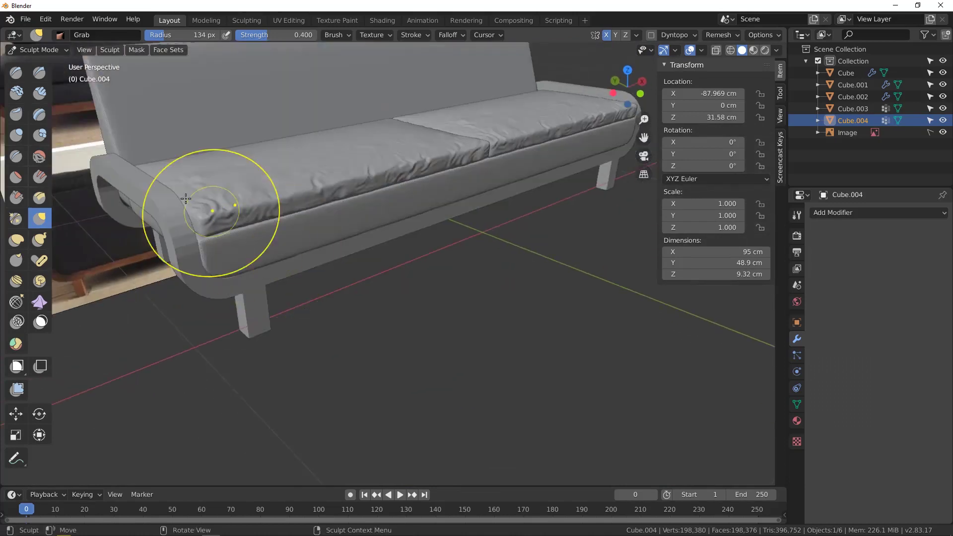
shift+middle_drag(194, 201, 253, 241)
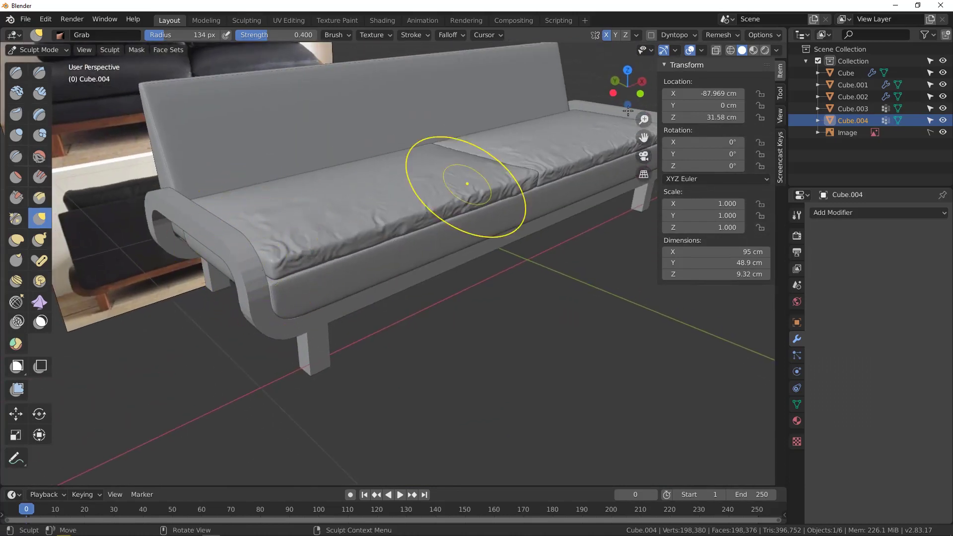
Turn off X symmetry and reshape the left cushion's armrest-side corner and upper front edge with the Grab brush.
click(609, 38)
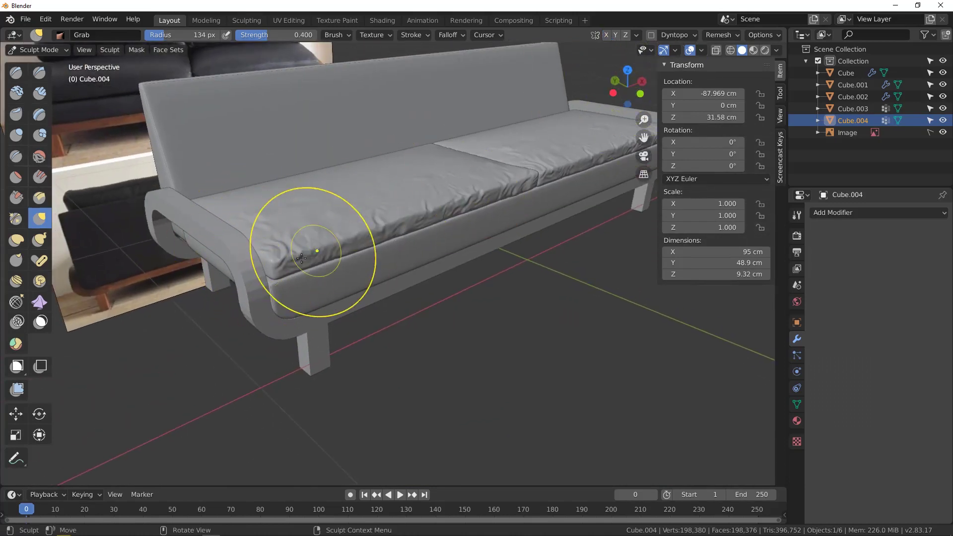
scroll(313, 253, up, 1)
drag(265, 262, 264, 255)
middle_drag(229, 221, 233, 211)
mouse_move(266, 281)
mouse_down()
mouse_move(269, 272)
mouse_move(307, 291)
mouse_up()
mouse_move(294, 283)
mouse_down()
mouse_move(291, 292)
mouse_move(325, 261)
mouse_up()
drag(405, 263, 406, 255)
middle_drag(405, 256, 425, 255)
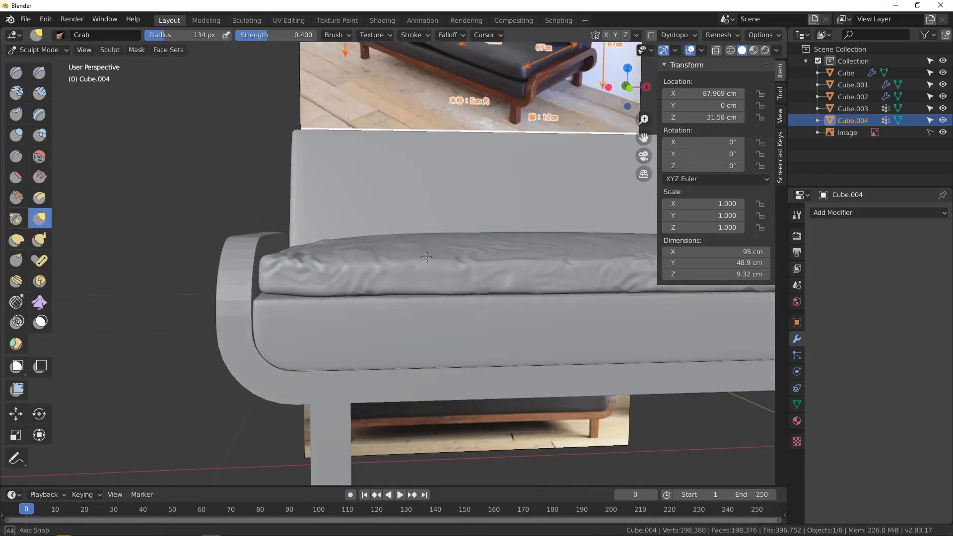
drag(425, 255, 423, 242)
Refine the left cushion's front edge and its corner at the middle seam with the Grab brush.
middle_drag(478, 237, 300, 258)
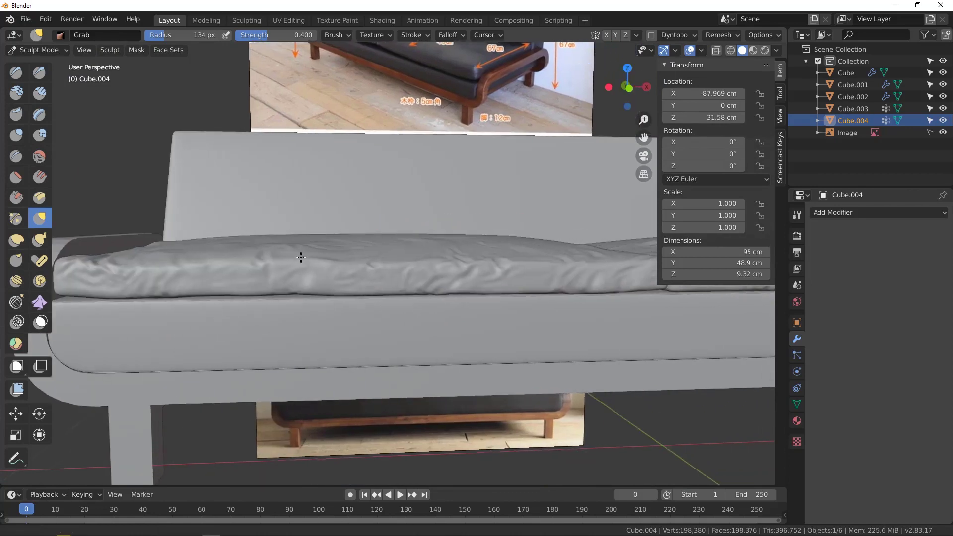
mouse_move(357, 255)
middle_down()
mouse_move(368, 224)
mouse_move(432, 234)
mouse_move(430, 261)
mouse_move(552, 289)
middle_up()
middle_drag(343, 281, 289, 296)
mouse_move(441, 296)
middle_down()
mouse_move(392, 287)
mouse_move(460, 300)
middle_up()
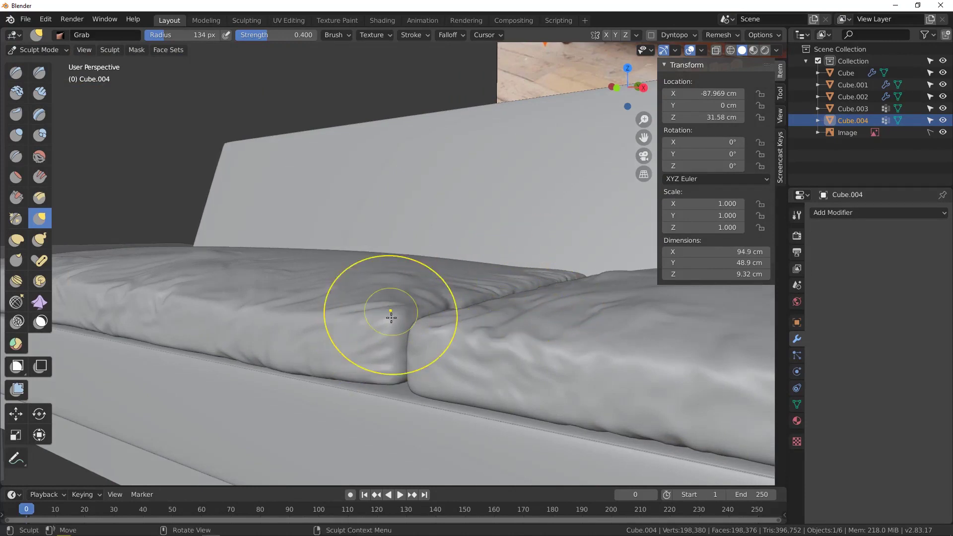
middle_drag(392, 318, 390, 389)
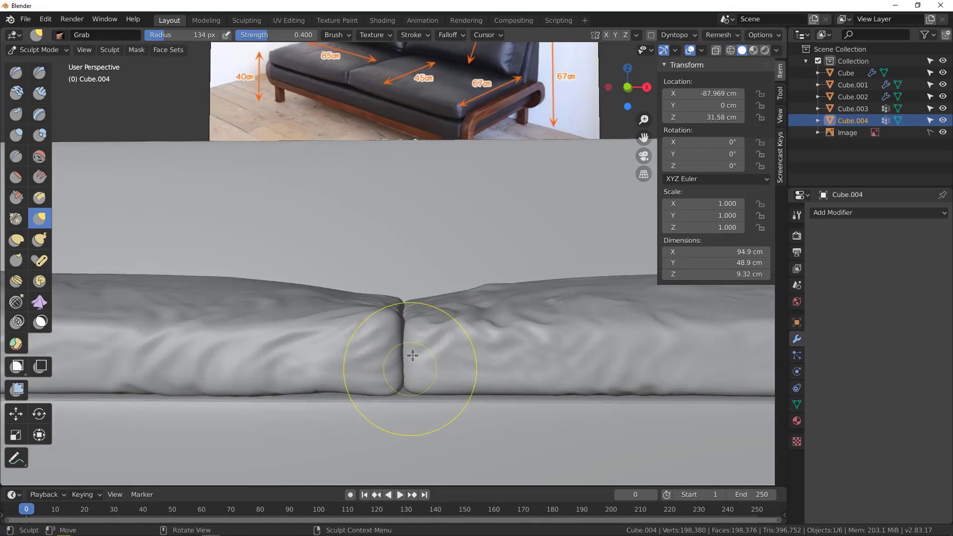
middle_drag(394, 374, 287, 337)
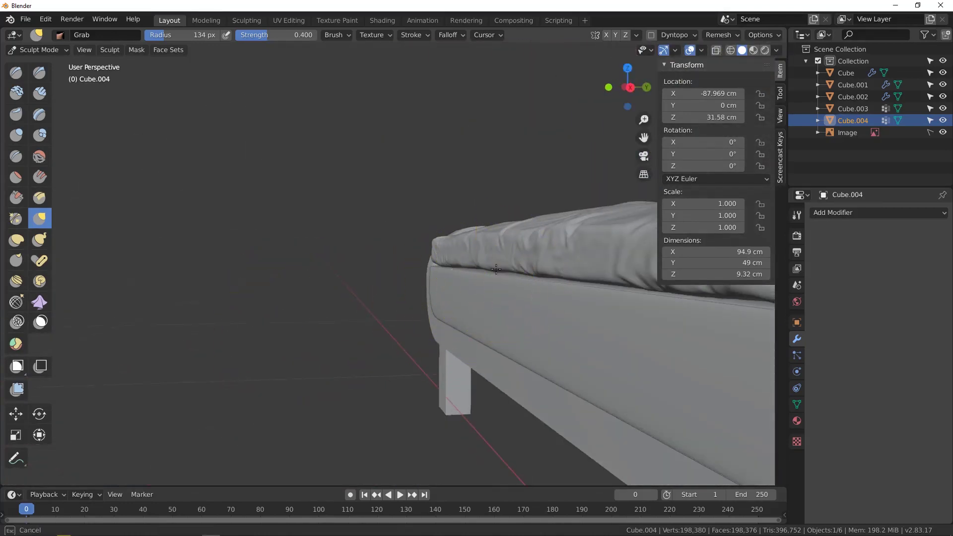
mouse_move(462, 249)
middle_down()
mouse_move(514, 338)
mouse_move(583, 322)
mouse_move(348, 301)
middle_up()
middle_drag(348, 301, 389, 313)
middle_drag(424, 285, 450, 230)
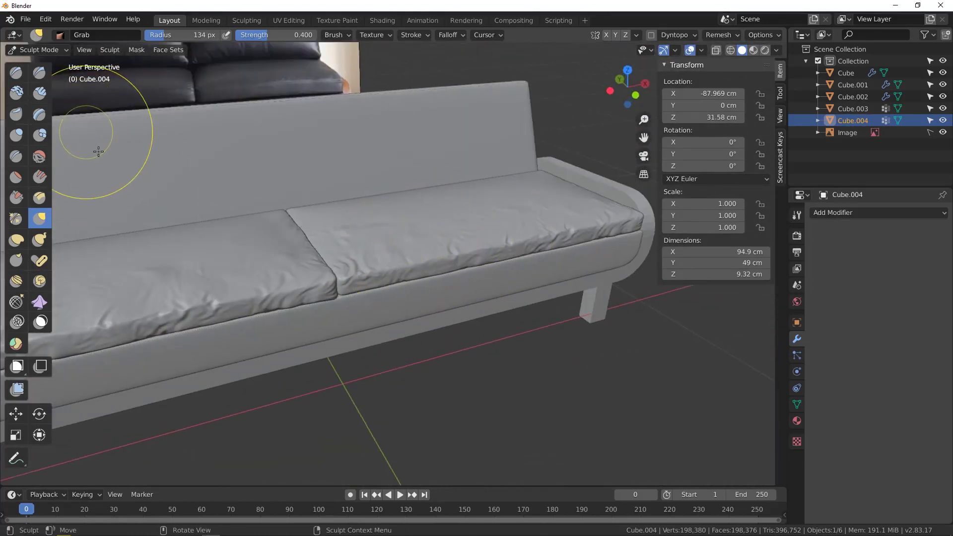
Leave Sculpt Mode on the left cushion, select the right seat cushion and put it into Sculpt Mode.
click(37, 50)
click(44, 63)
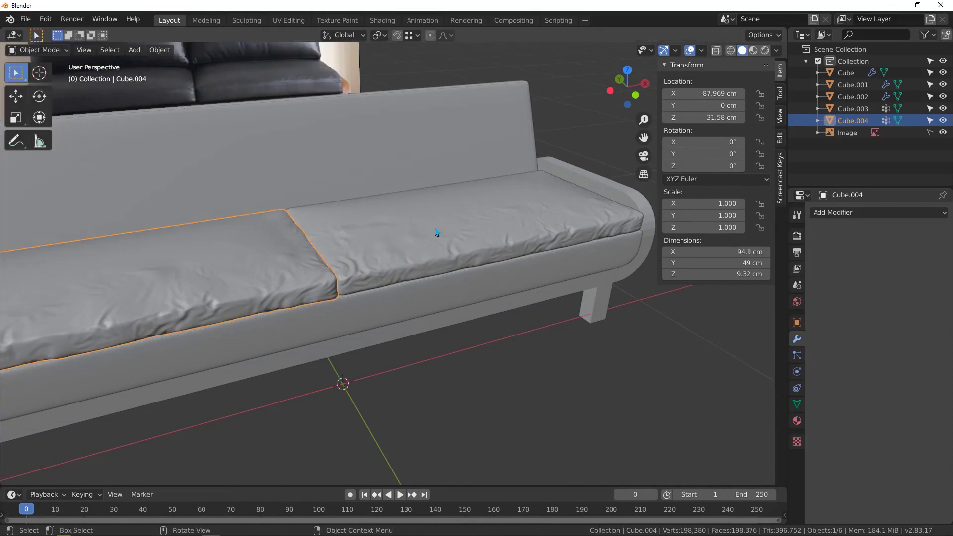
click(423, 243)
click(35, 49)
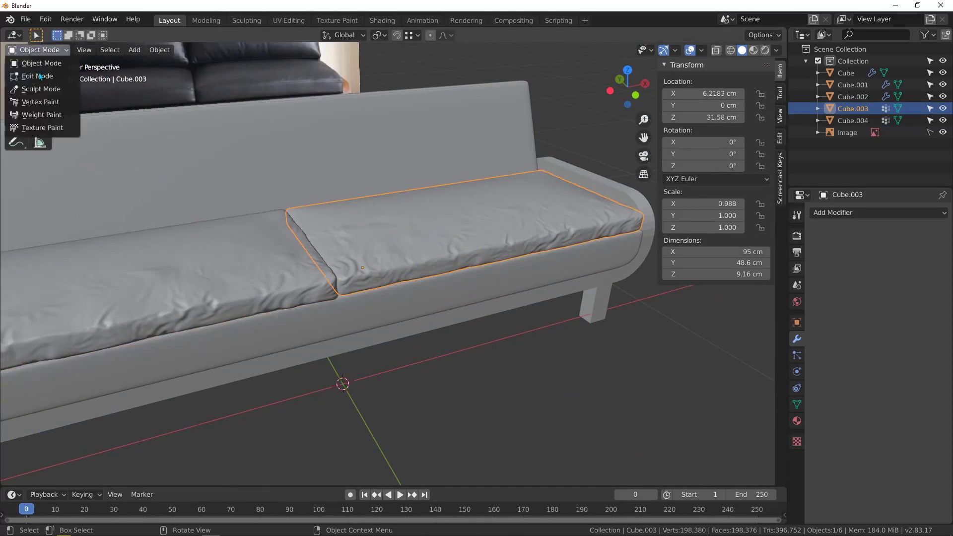
click(51, 90)
Reshape the right cushion's front corner at the middle seam with the Grab brush.
scroll(381, 270, up, 2)
middle_drag(381, 270, 393, 279)
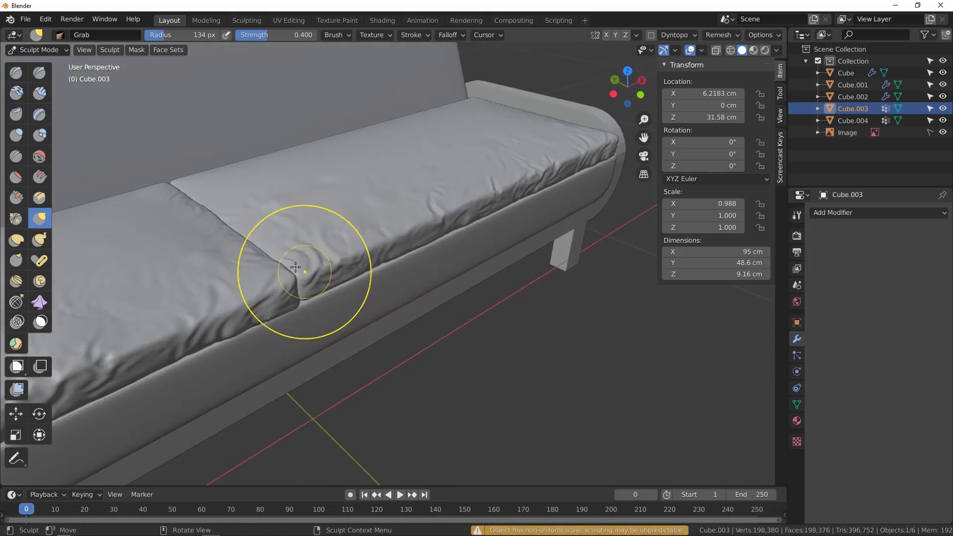
scroll(302, 272, up, 2)
middle_drag(302, 273, 320, 293)
drag(318, 298, 324, 301)
drag(332, 256, 359, 280)
scroll(380, 263, down, 3)
Pull the right cushion's front corner and side edge out toward the armrest with the Grab brush.
shift+middle_drag(538, 228, 298, 314)
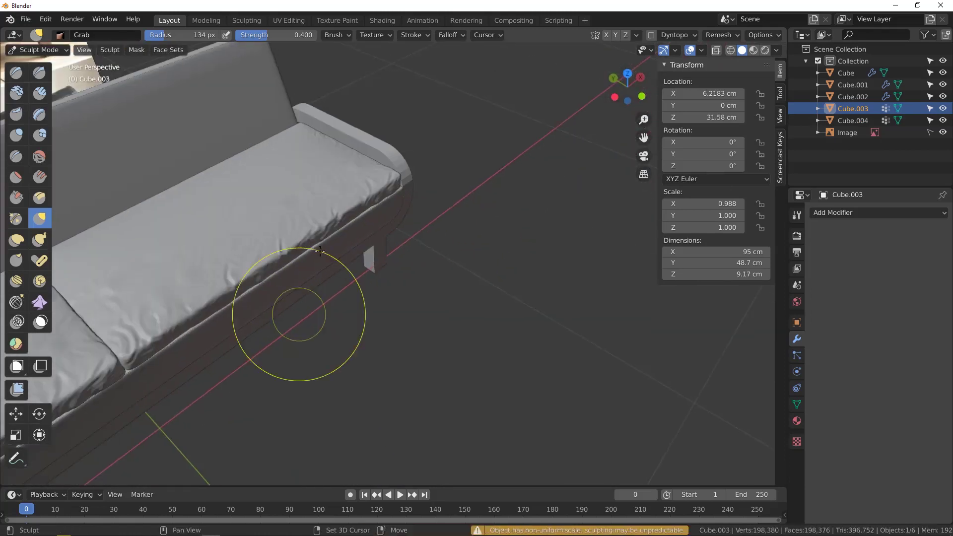
scroll(385, 171, up, 3)
drag(428, 185, 433, 191)
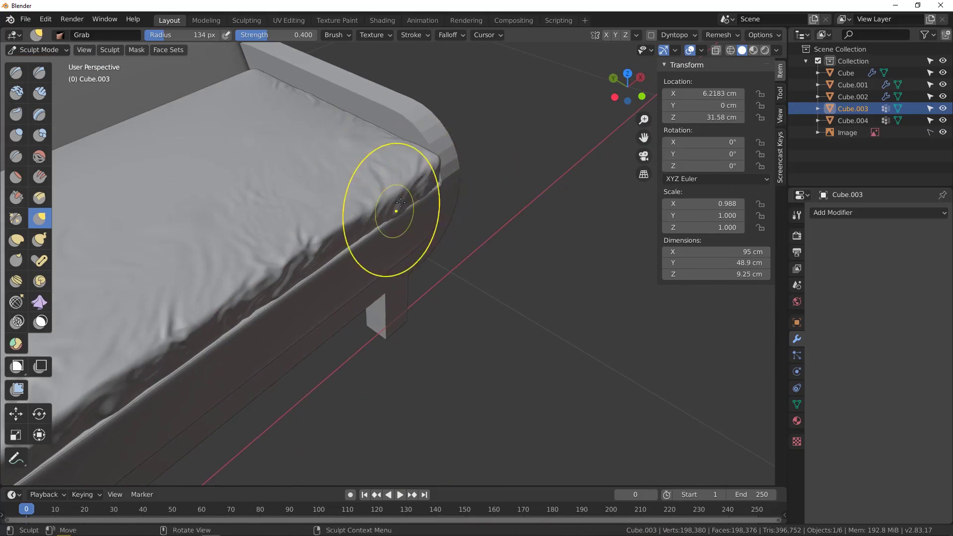
middle_drag(436, 167, 349, 92)
mouse_move(455, 227)
middle_down()
mouse_move(472, 202)
mouse_move(444, 273)
mouse_move(479, 283)
mouse_move(494, 275)
middle_up()
mouse_move(480, 164)
mouse_down()
mouse_move(489, 164)
mouse_move(497, 131)
mouse_up()
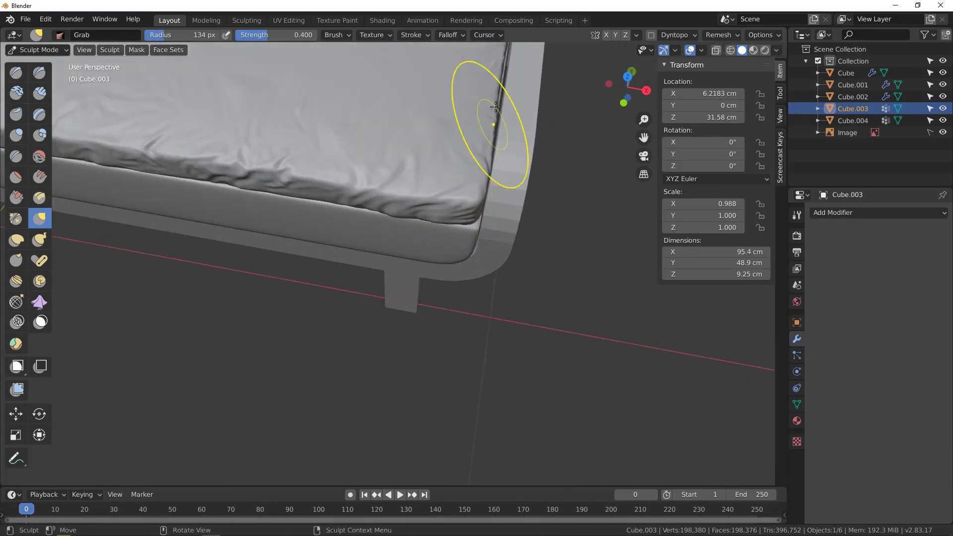
drag(497, 95, 502, 94)
Soften the right cushion's wrinkles using the Mesh Filter set to Smooth with strength 1.000.
scroll(422, 198, down, 4)
shift+middle_drag(300, 219, 370, 273)
middle_drag(381, 239, 309, 255)
scroll(344, 230, up, 4)
scroll(343, 214, up, 4)
middle_drag(366, 194, 361, 184)
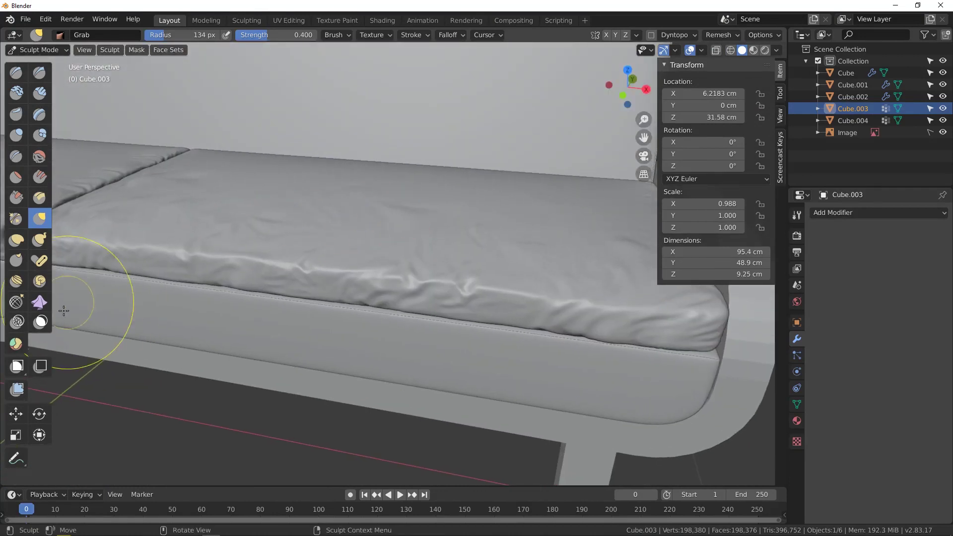
click(17, 391)
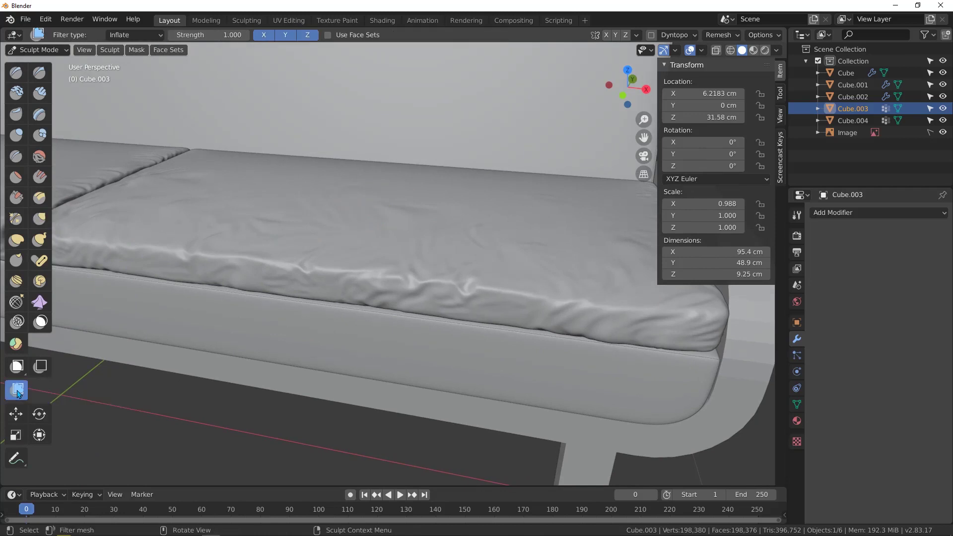
click(134, 35)
click(130, 51)
scroll(272, 180, down, 5)
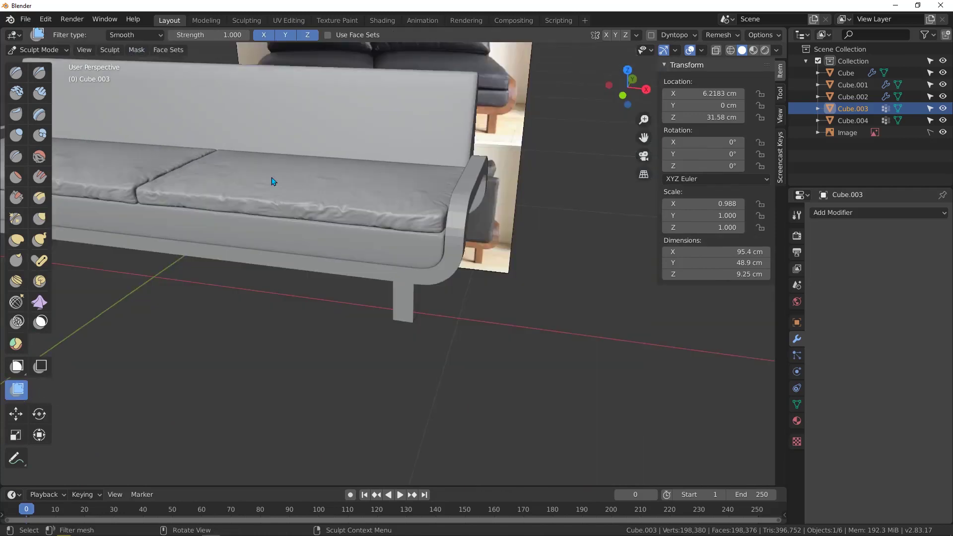
middle_drag(358, 191, 334, 190)
scroll(350, 188, up, 1)
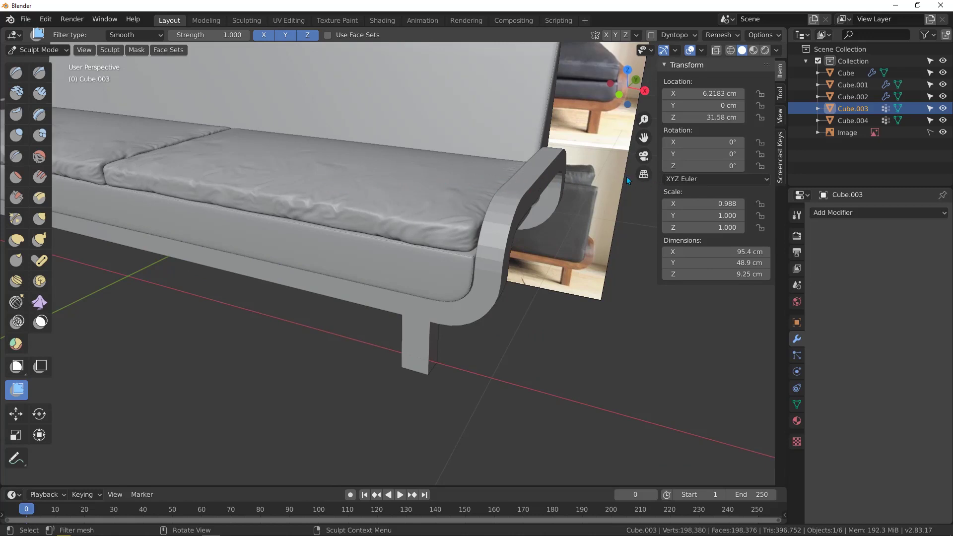
Return to Object Mode, select the left seat cushion and put it into Sculpt Mode.
scroll(413, 151, down, 5)
scroll(260, 152, up, 3)
shift+middle_drag(261, 152, 448, 200)
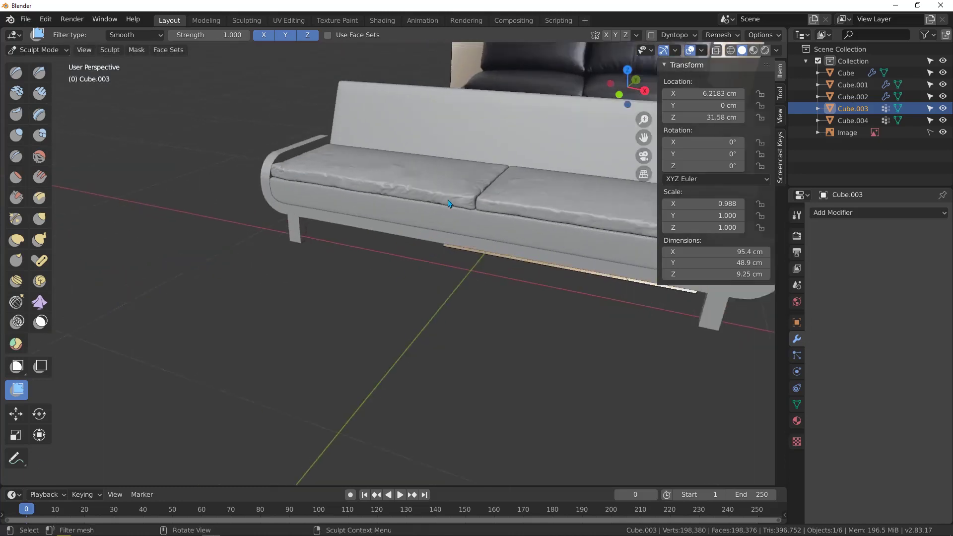
scroll(452, 197, up, 3)
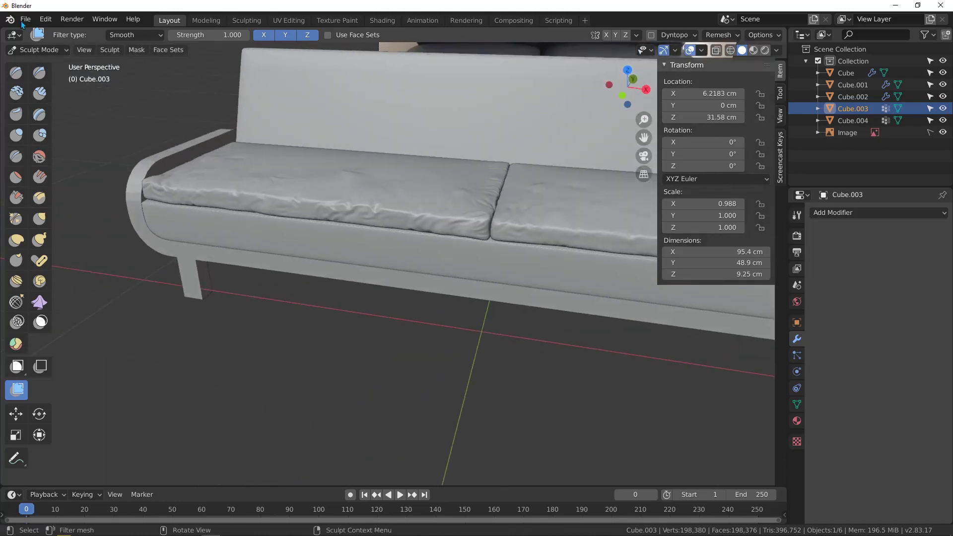
click(25, 46)
click(41, 63)
click(280, 180)
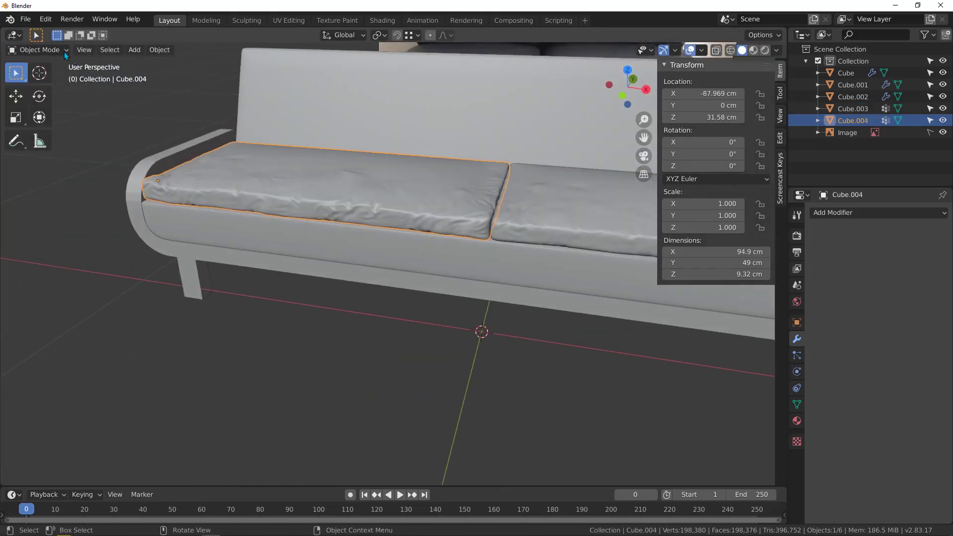
click(49, 49)
click(29, 90)
Soften the left cushion's wrinkles with the Smooth mesh filter at strength 1.000, matching the right cushion.
scroll(489, 208, up, 1)
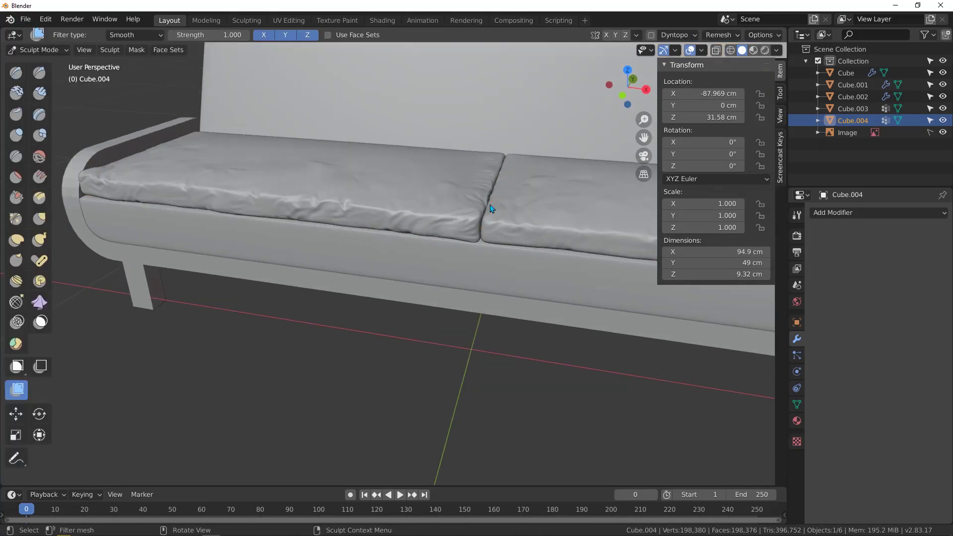
shift+middle_drag(489, 208, 433, 226)
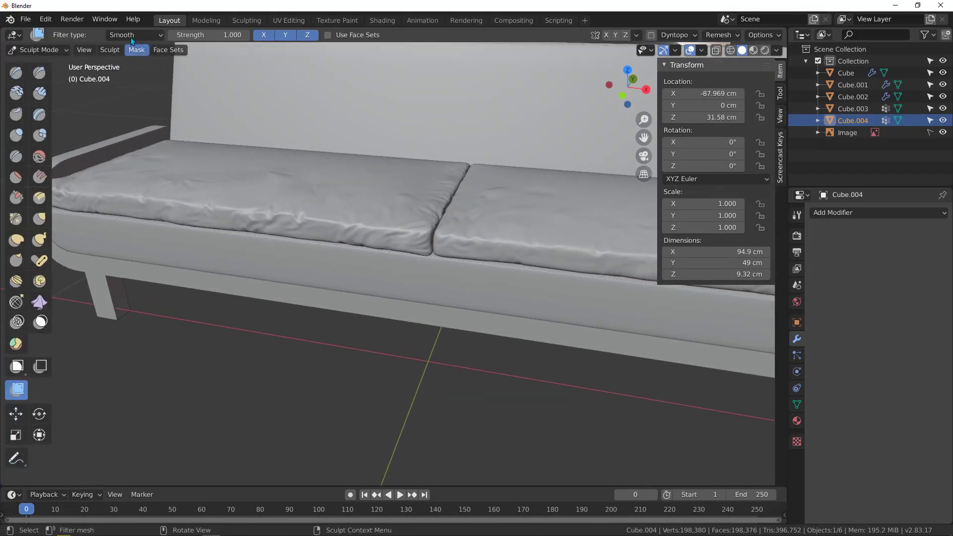
scroll(243, 175, down, 2)
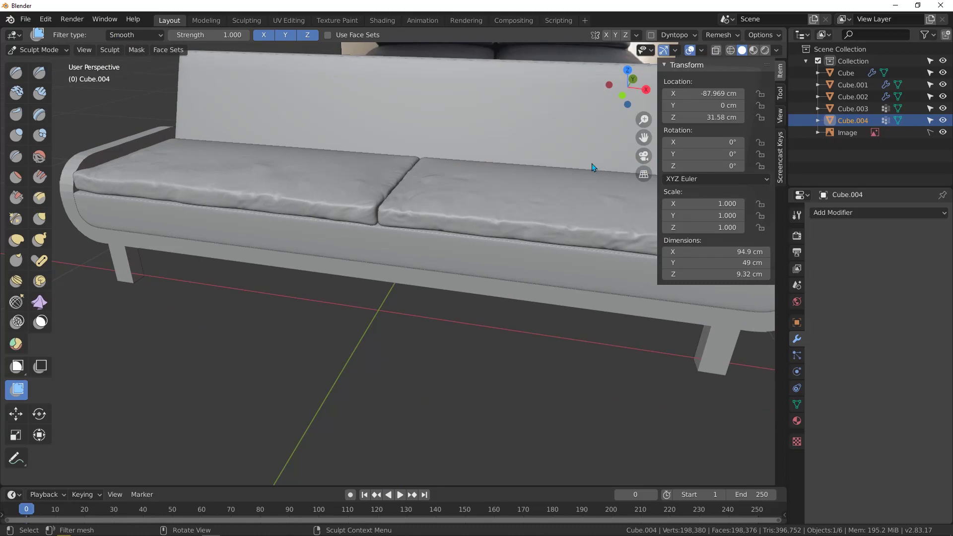
scroll(282, 172, down, 3)
middle_drag(282, 171, 331, 215)
shift+middle_drag(526, 254, 416, 250)
scroll(416, 250, up, 3)
scroll(415, 248, up, 2)
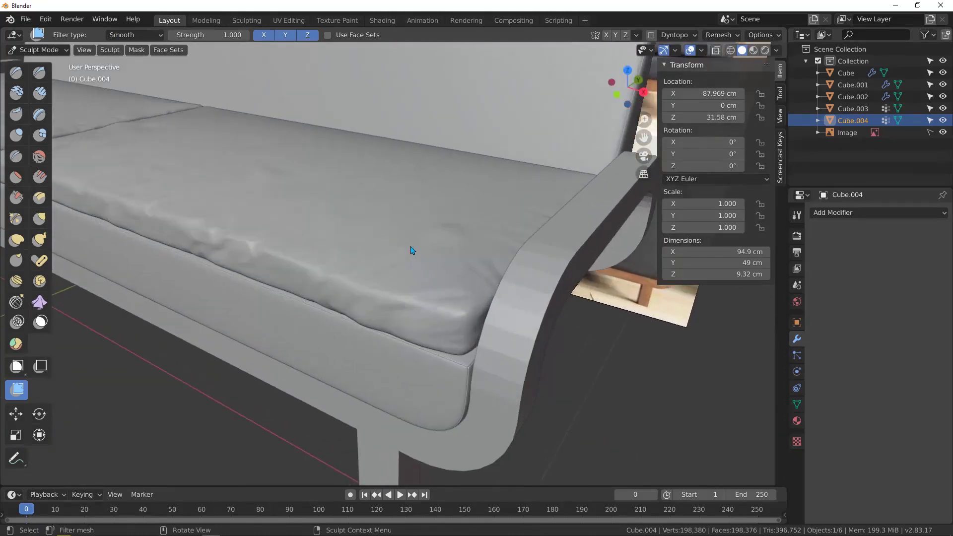
scroll(405, 246, down, 3)
scroll(390, 242, down, 3)
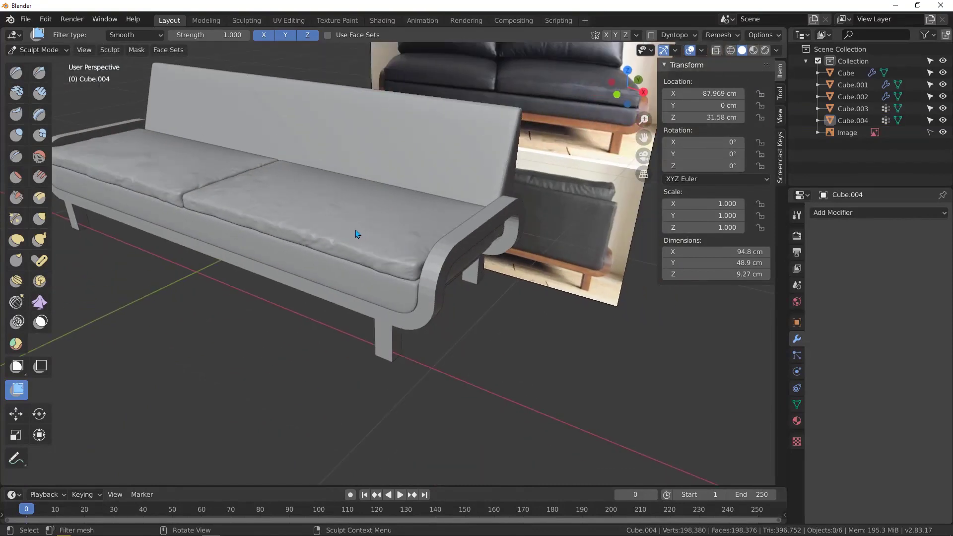
Switch back to Object Mode and select the right seat cushion.
click(34, 50)
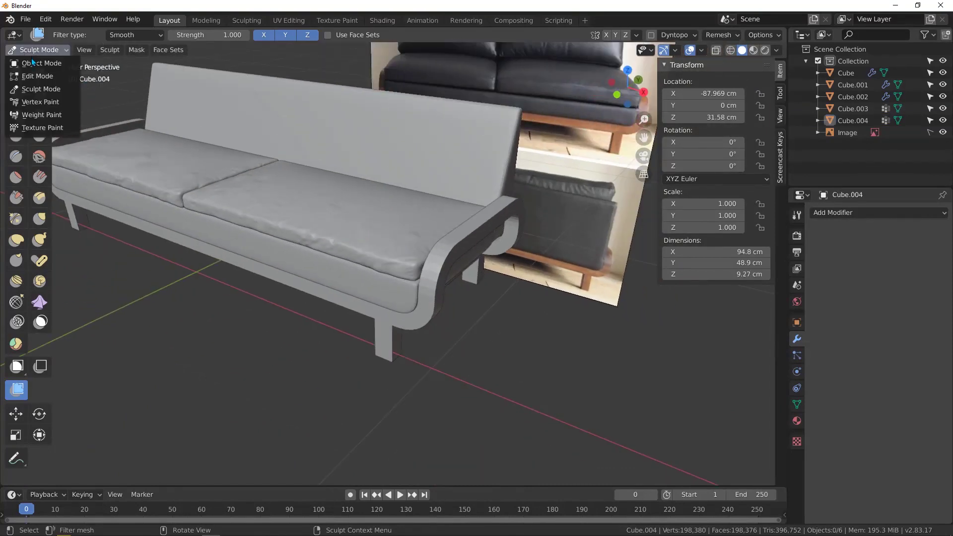
click(32, 64)
click(331, 214)
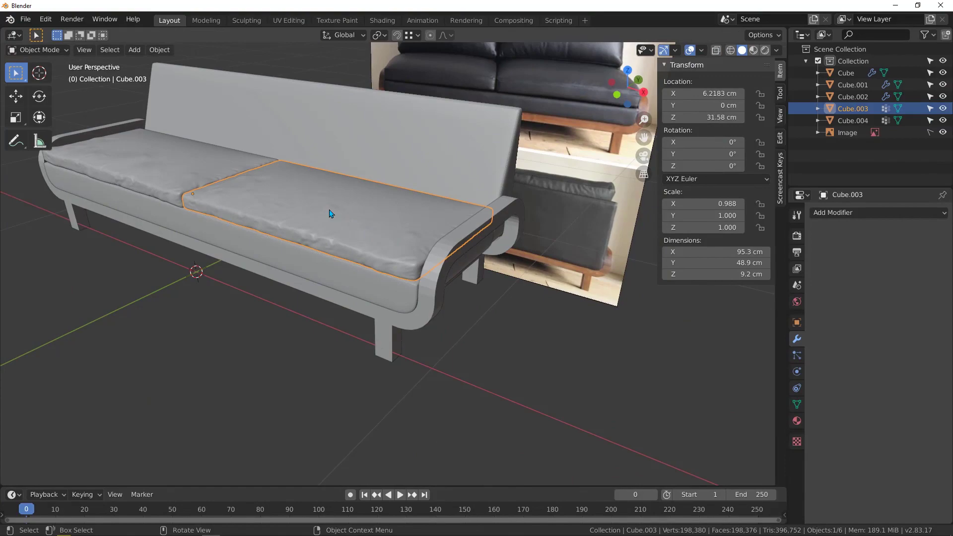
Isolate the right seat cushion in Local View and enter Edit Mode with edge selection and nothing selected.
key(KP_Divide)
scroll(481, 353, up, 3)
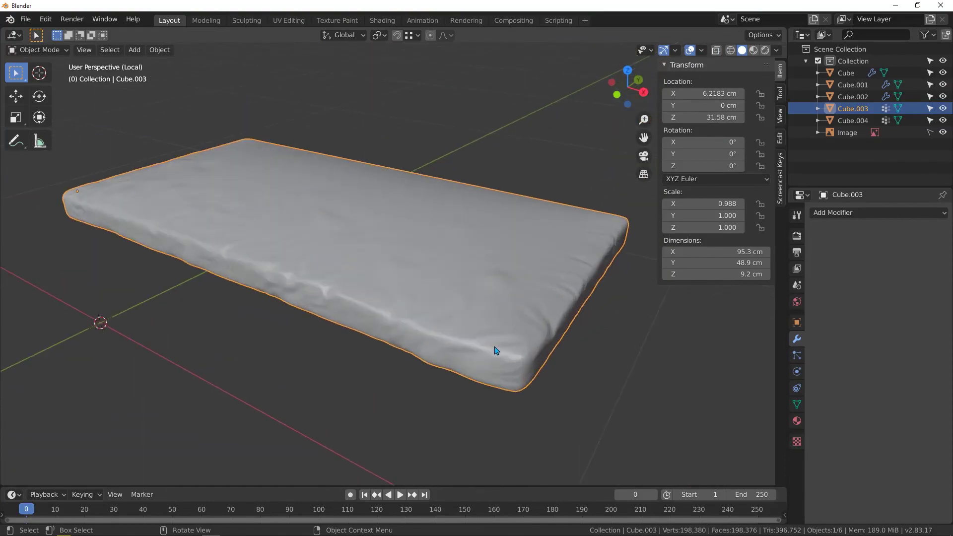
key(Tab)
scroll(527, 359, up, 2)
middle_drag(533, 359, 383, 354)
key(alt+a)
scroll(396, 343, up, 6)
scroll(383, 354, up, 4)
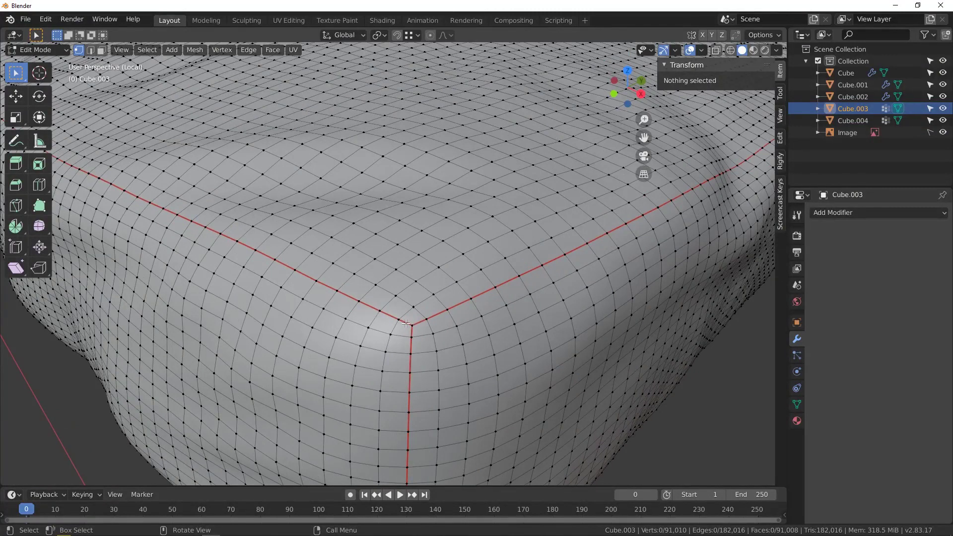
key(2)
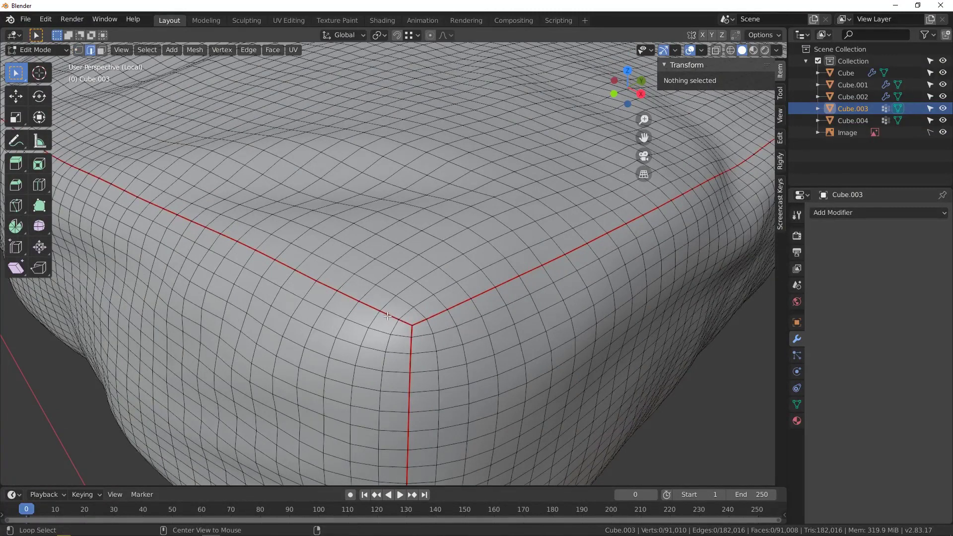
Loop-select the marked seam edges meeting at the cushion's front outer corner, including the vertical seam and the bottom seams.
alt+click(425, 323)
alt+shift+click(412, 343)
scroll(411, 344, down, 8)
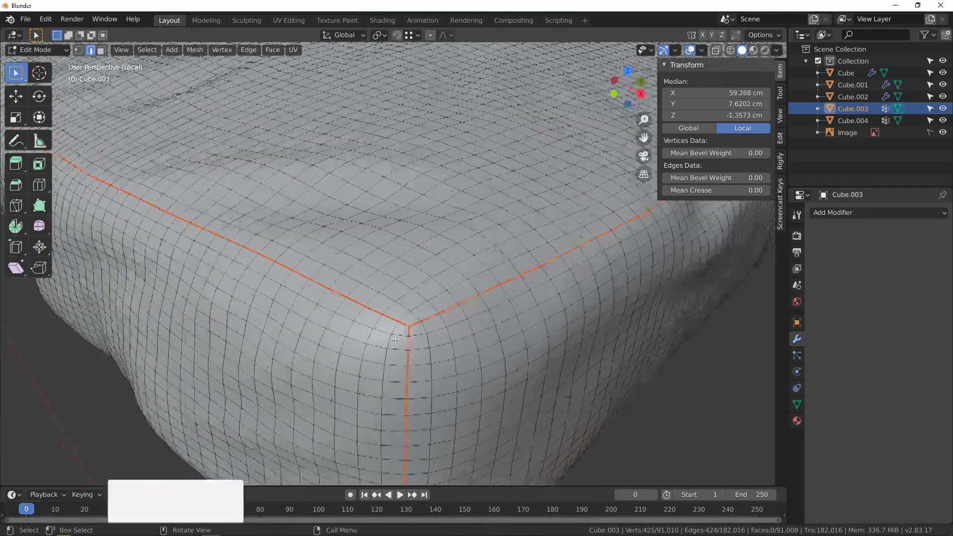
mouse_move(409, 341)
middle_down()
mouse_move(404, 143)
mouse_move(409, 341)
middle_up()
scroll(417, 194, up, 4)
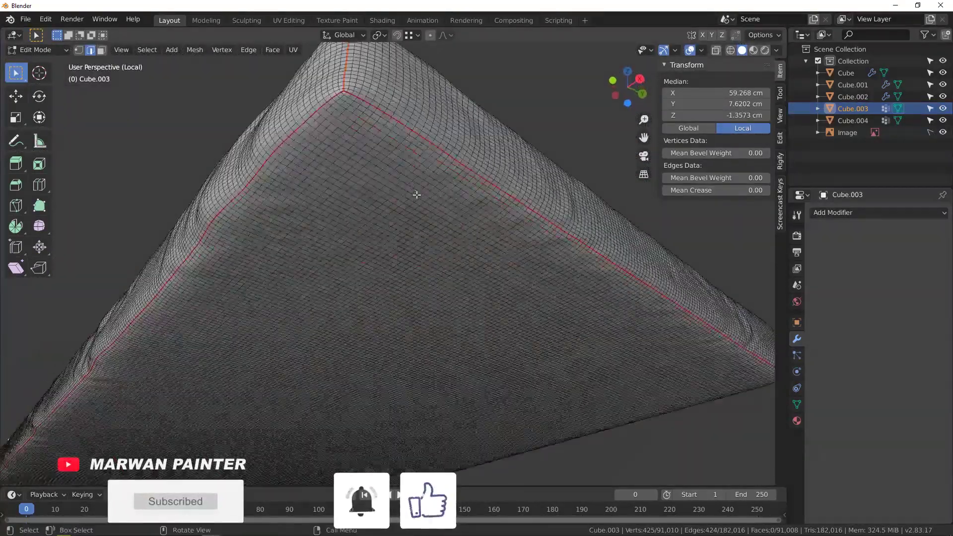
middle_drag(417, 194, 415, 172)
scroll(367, 124, up, 3)
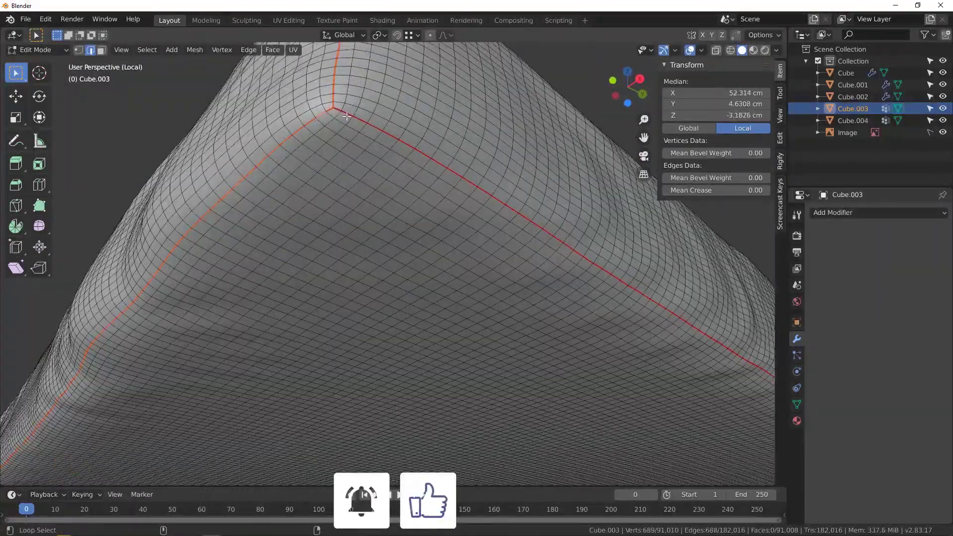
alt+shift+click(347, 116)
Add the vertical and adjoining seam edges at the next corner of the cushion to the selection.
scroll(360, 149, down, 7)
middle_drag(361, 217, 349, 264)
scroll(376, 274, up, 5)
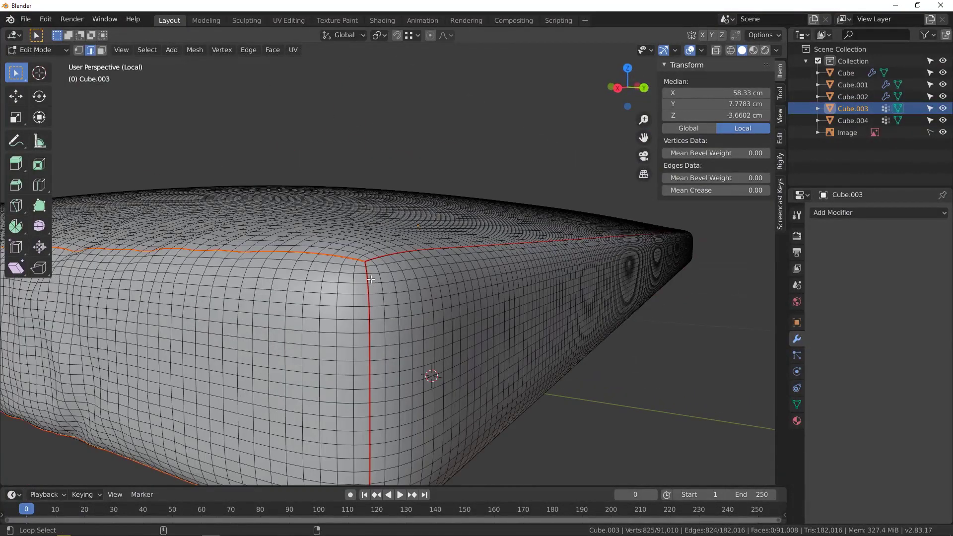
middle_drag(377, 239, 350, 255)
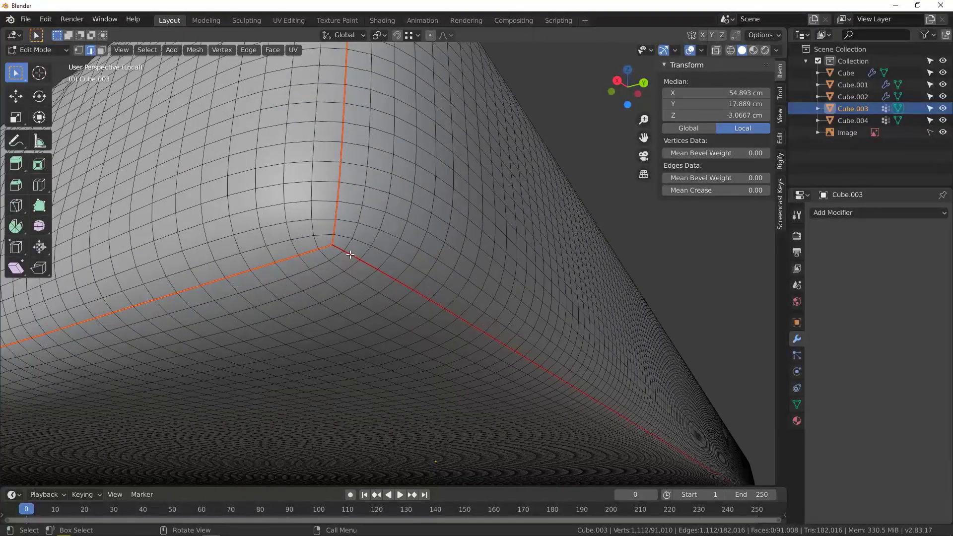
scroll(332, 213, down, 6)
mouse_move(389, 226)
middle_down()
mouse_move(443, 251)
mouse_move(379, 228)
middle_up()
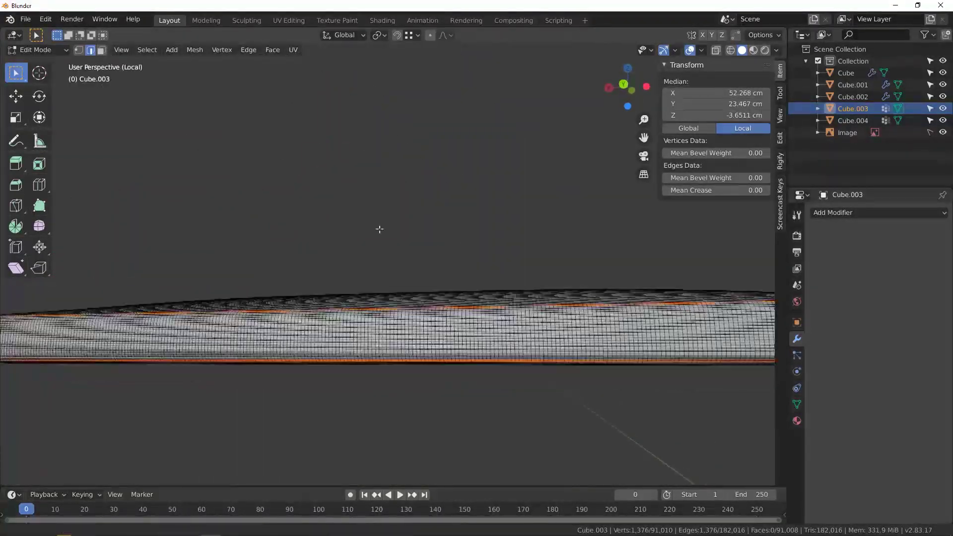
Add the remaining seam edges at the cushion's other corners so that every marked seam is selected.
scroll(379, 228, down, 2)
middle_drag(502, 275, 327, 283)
scroll(376, 194, up, 5)
scroll(383, 308, up, 3)
scroll(369, 145, up, 5)
scroll(351, 163, down, 5)
scroll(327, 284, up, 4)
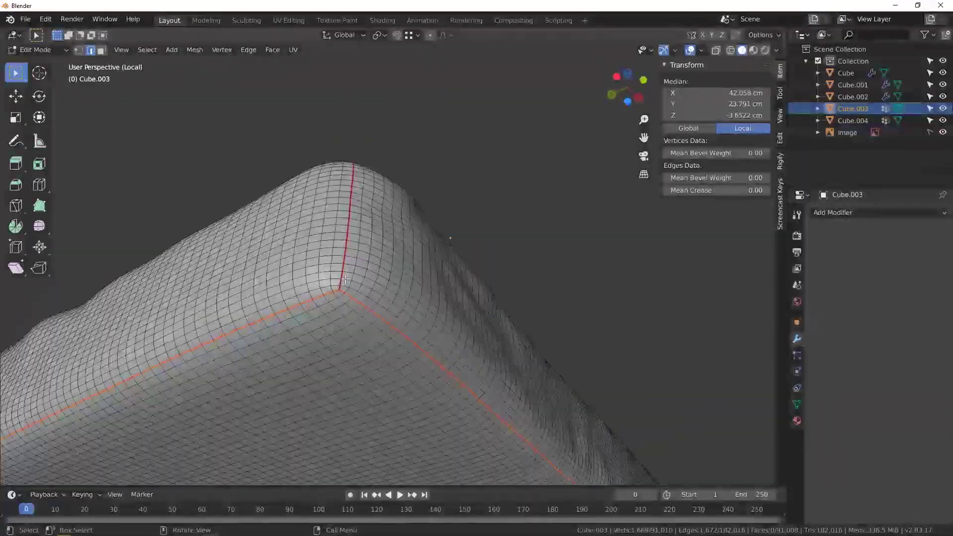
scroll(348, 278, down, 4)
middle_drag(347, 324, 408, 303)
scroll(409, 303, up, 6)
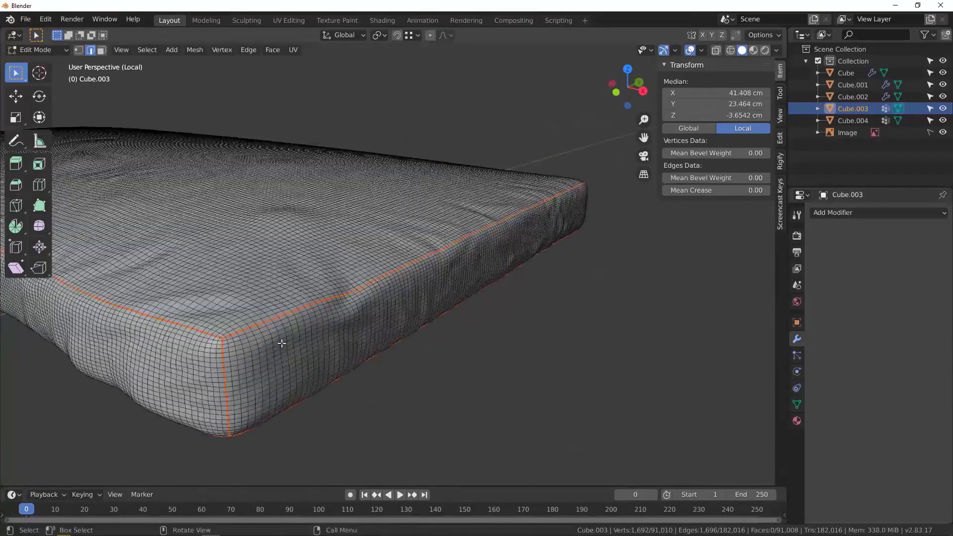
scroll(455, 279, down, 4)
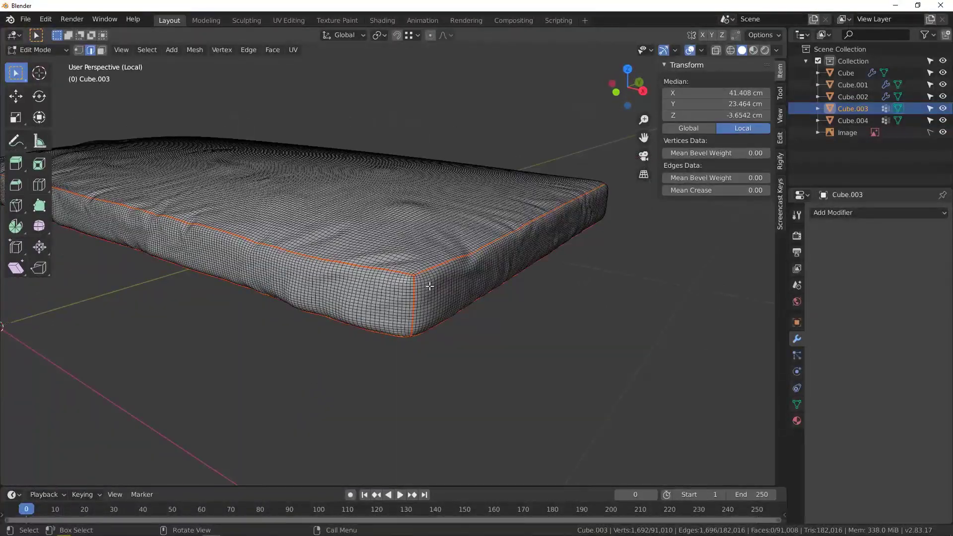
Duplicate the selected seam edges in place, separate the copy into its own object and return to Object Mode.
key(shift+d)
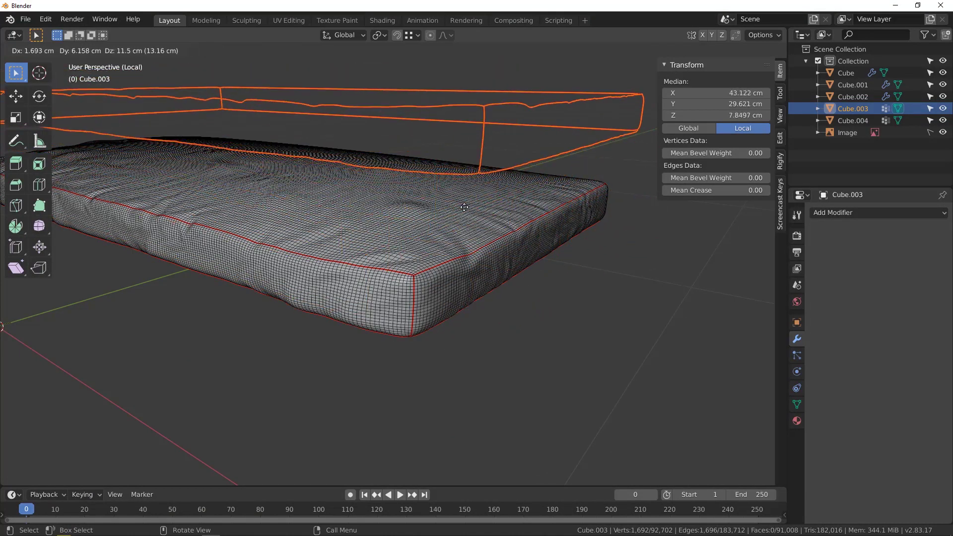
key(Escape)
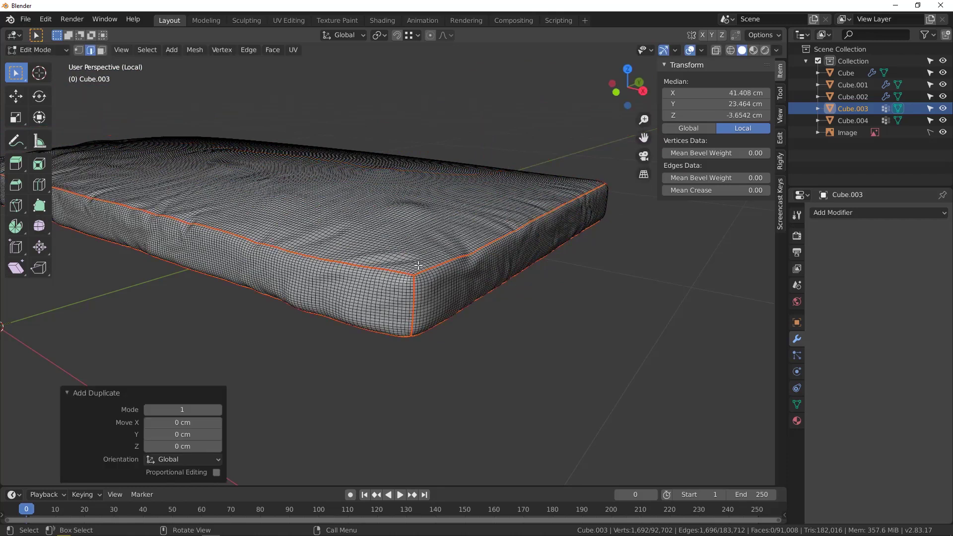
key(p)
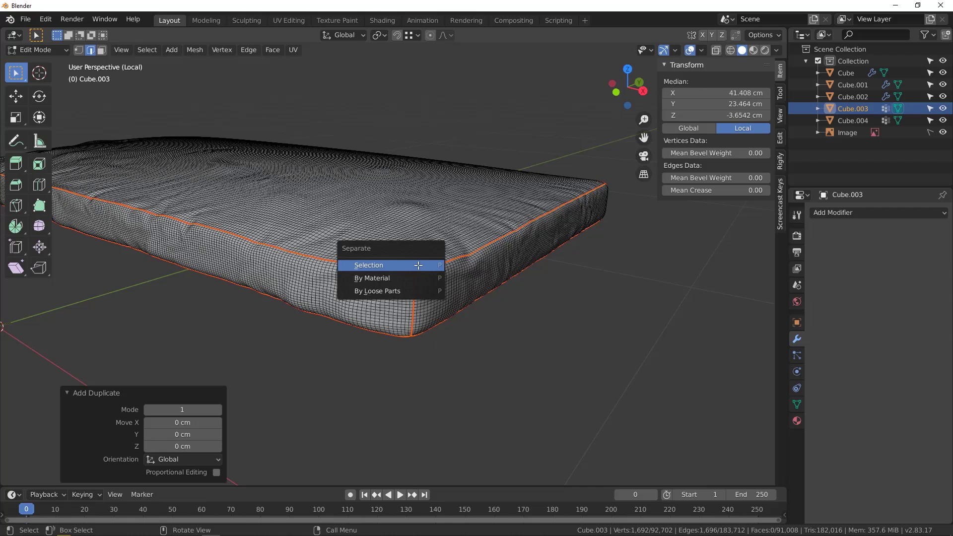
click(386, 267)
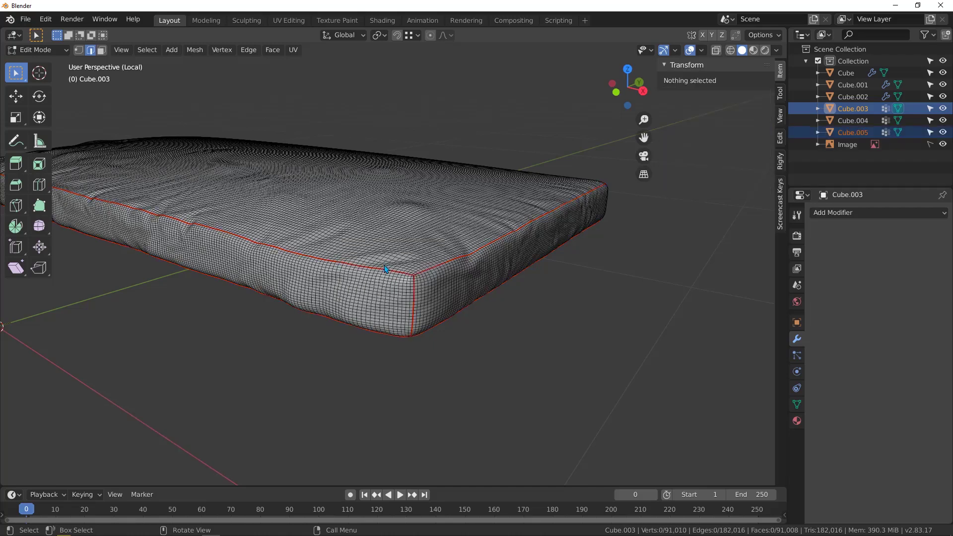
scroll(414, 270, up, 3)
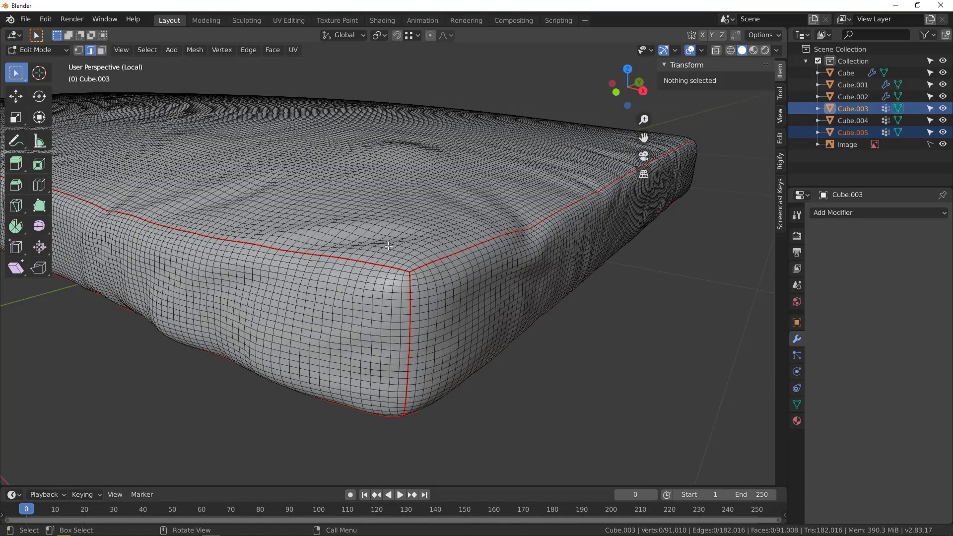
key(Tab)
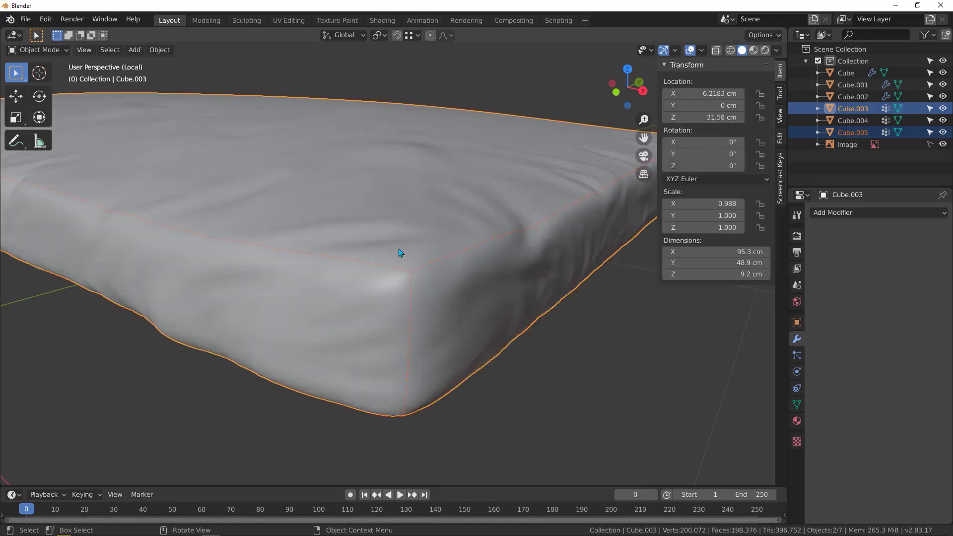
Select only the separated seam edges object and convert it from mesh to a curve.
click(414, 274)
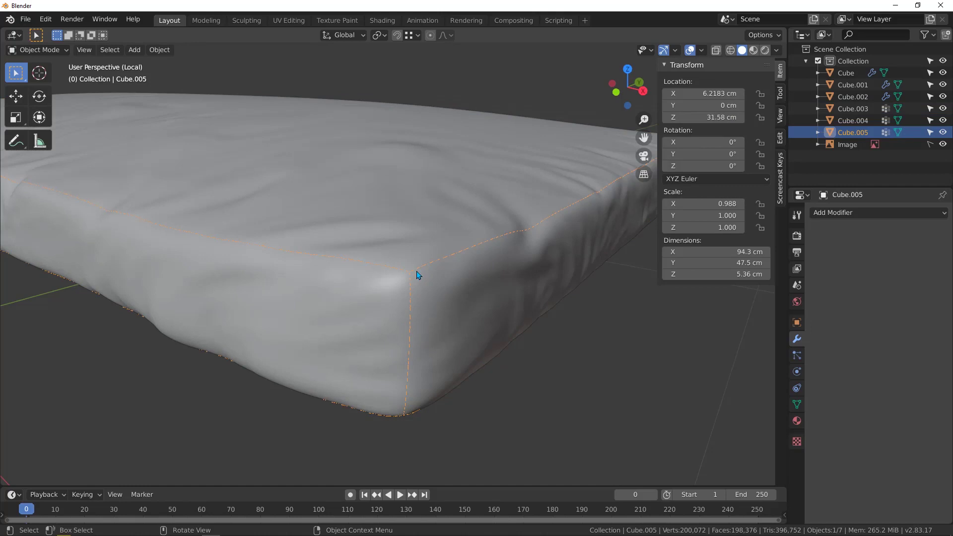
key(g)
right_click(426, 259)
click(160, 50)
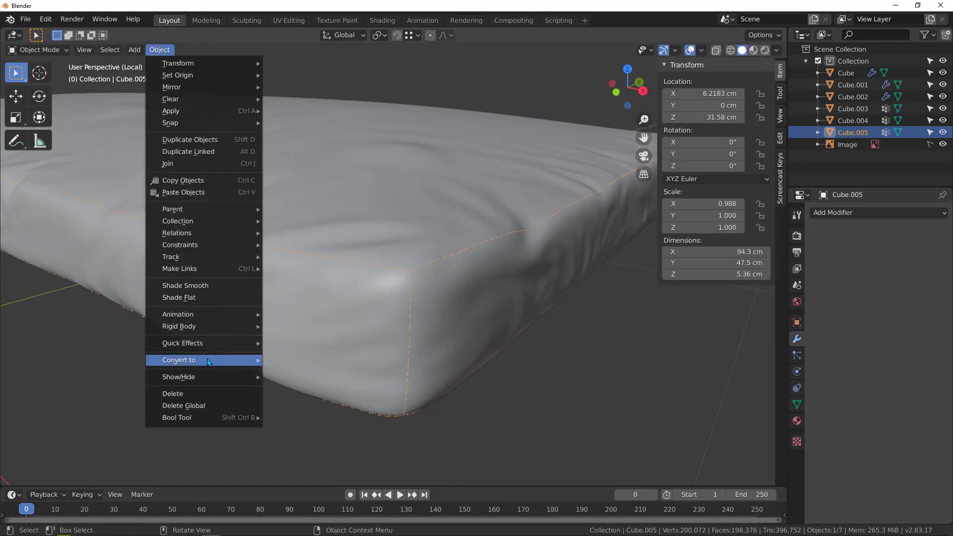
mouse_move(226, 360)
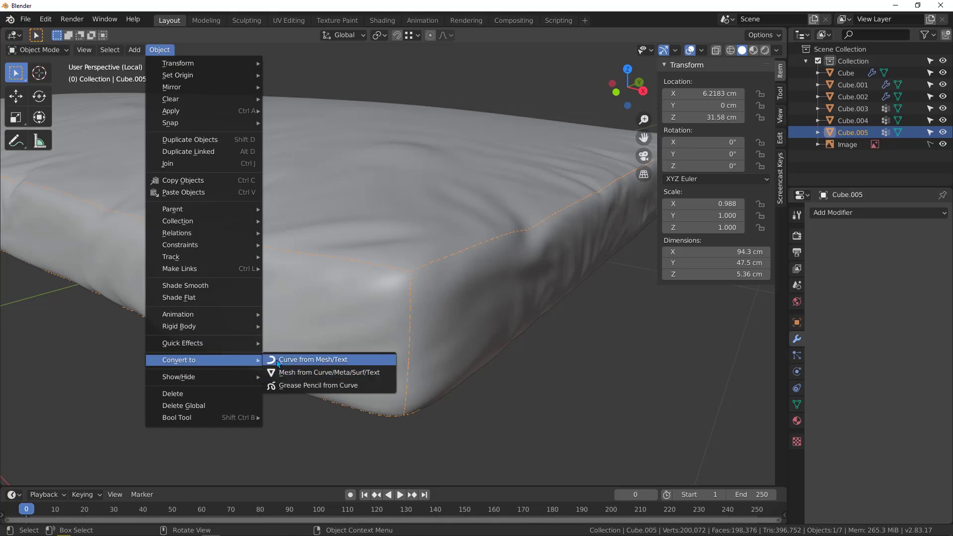
click(312, 360)
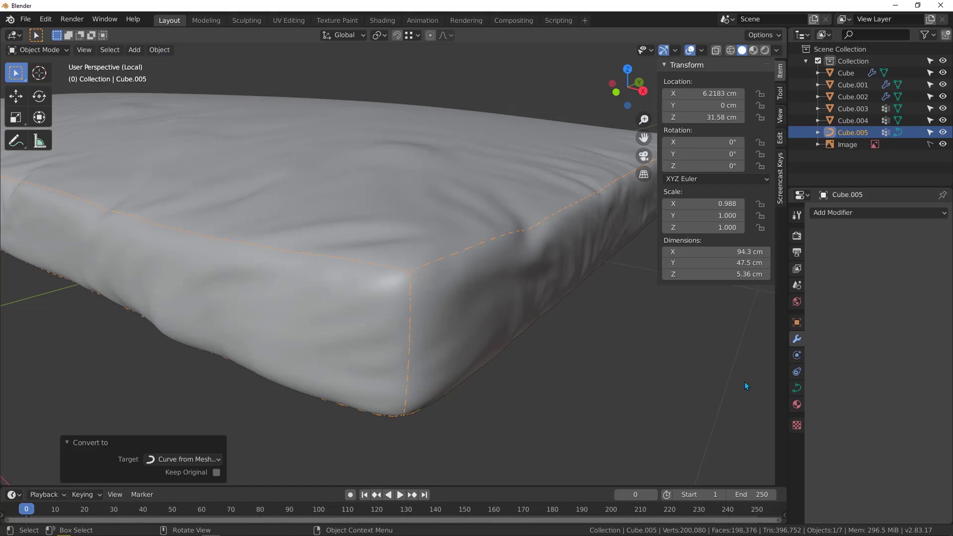
Give the seam curve thickness by setting its geometry bevel depth to 0.5 cm.
click(797, 390)
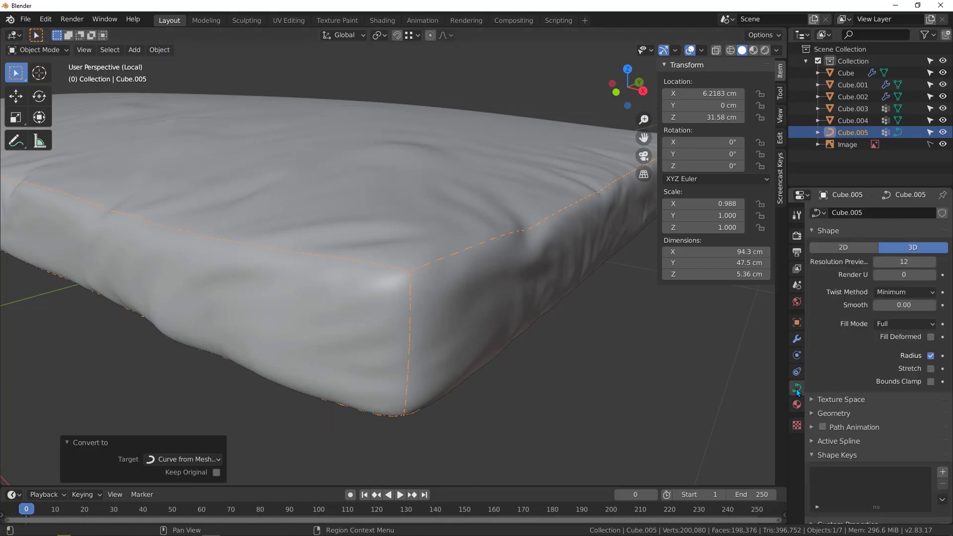
click(814, 415)
scroll(839, 442, down, 4)
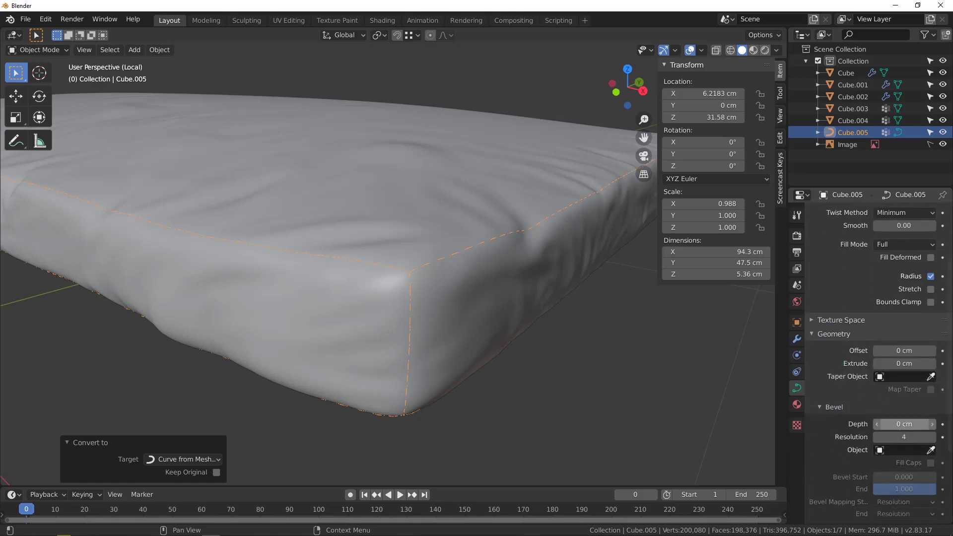
click(904, 424)
key(Return)
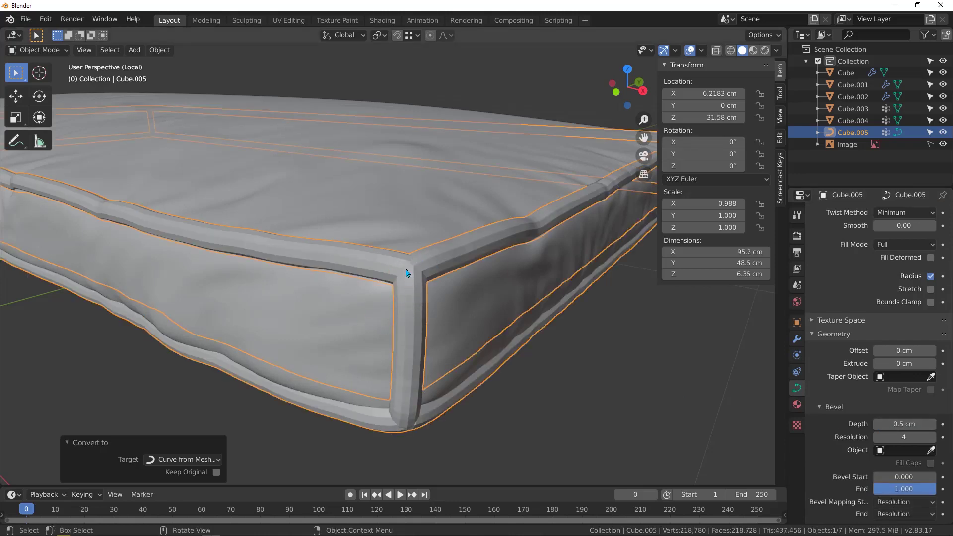
Reduce the seam curve's bevel depth to 0.05 cm and check its thickness at the corner.
click(901, 424)
key(BackSpace)
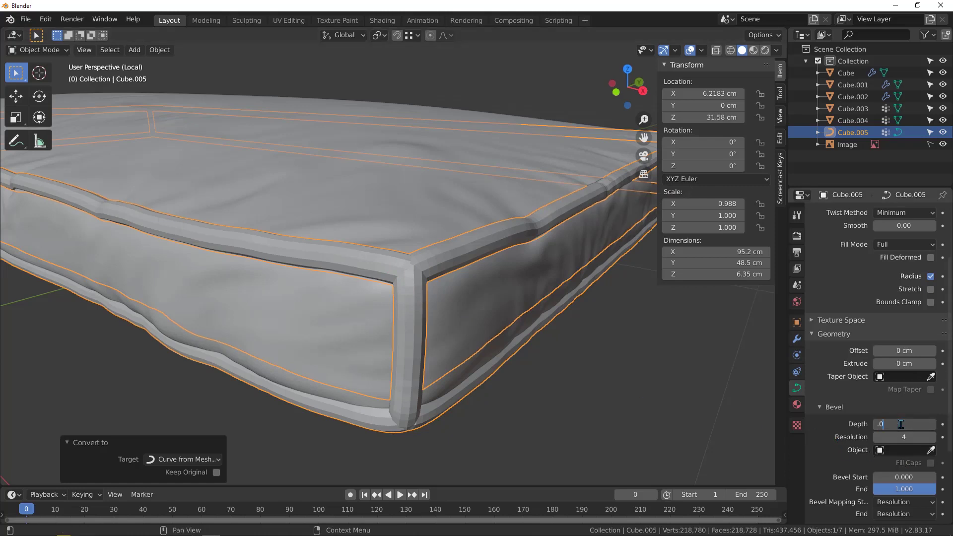
text(.05)
key(Return)
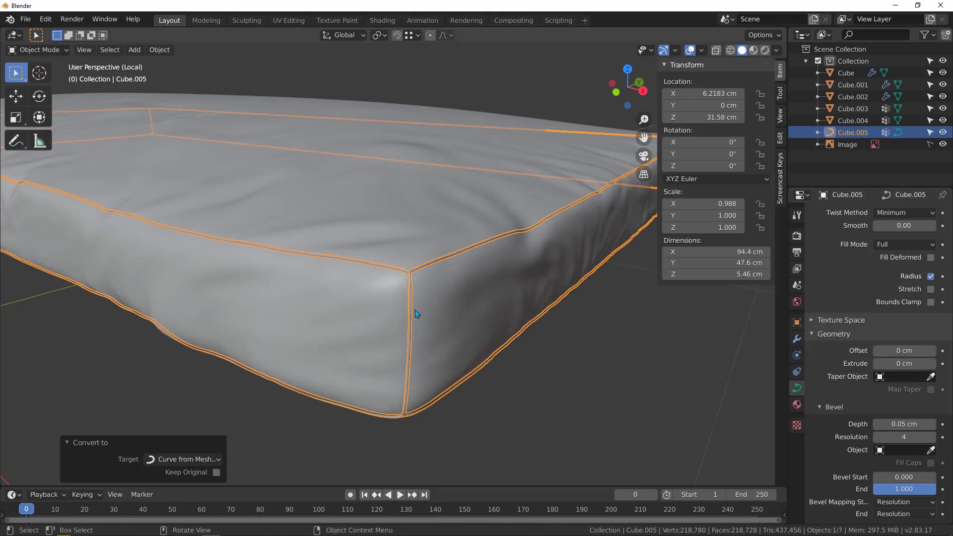
scroll(415, 303, up, 5)
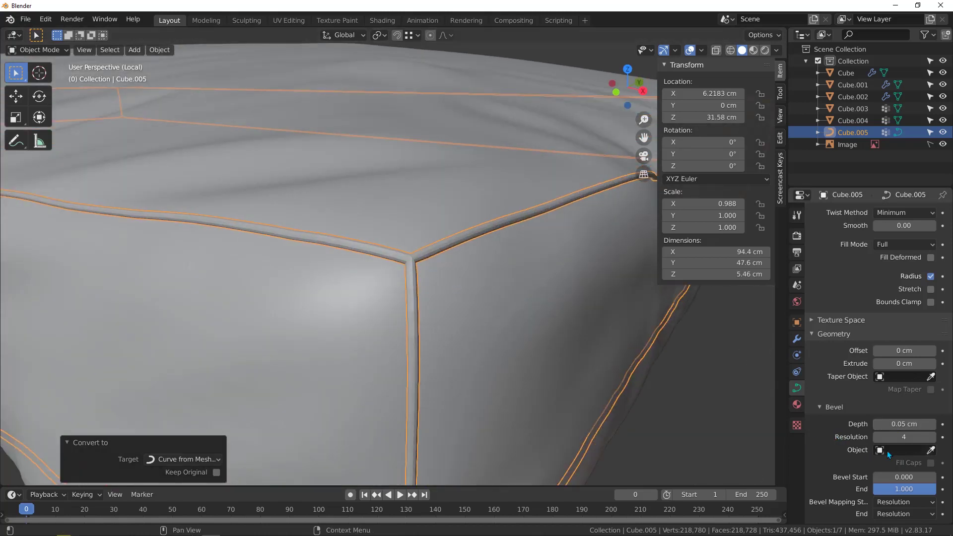
Set the seam curve's bevel depth to 0.08 cm.
click(905, 425)
key(BackSpace)
text(.08)
key(Return)
scroll(419, 230, down, 5)
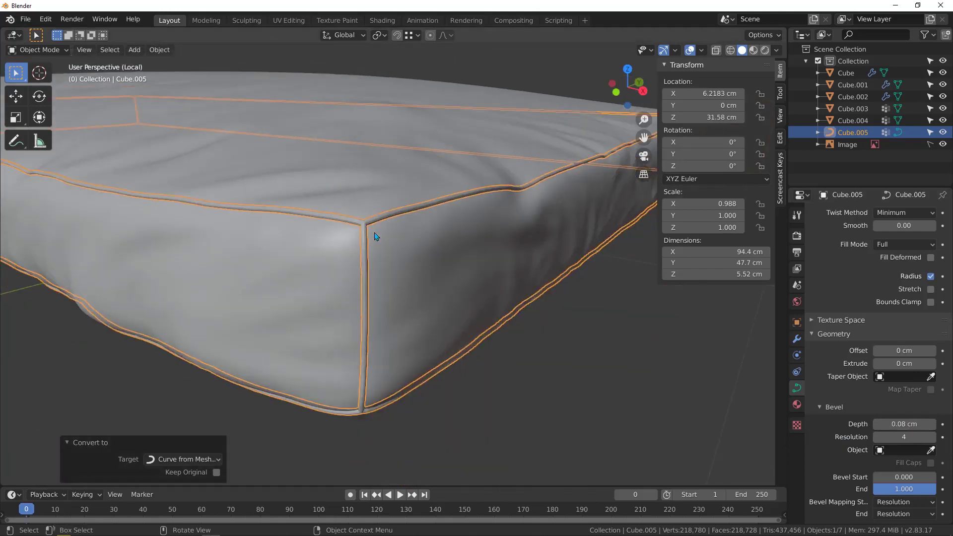
Select the seam piping curve and apply Shade Smooth to it.
key(alt+a)
middle_drag(392, 238, 407, 223)
scroll(407, 222, up, 3)
right_click(408, 222)
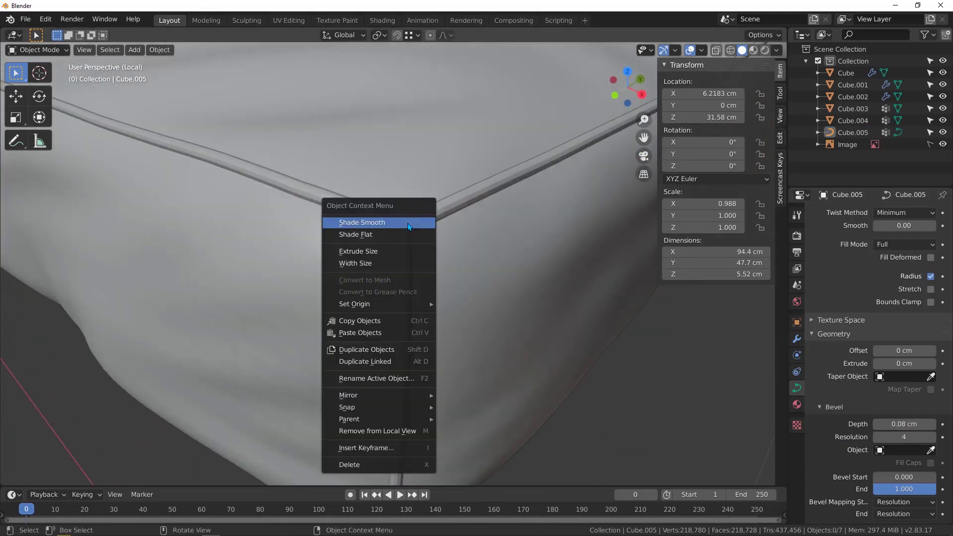
click(377, 223)
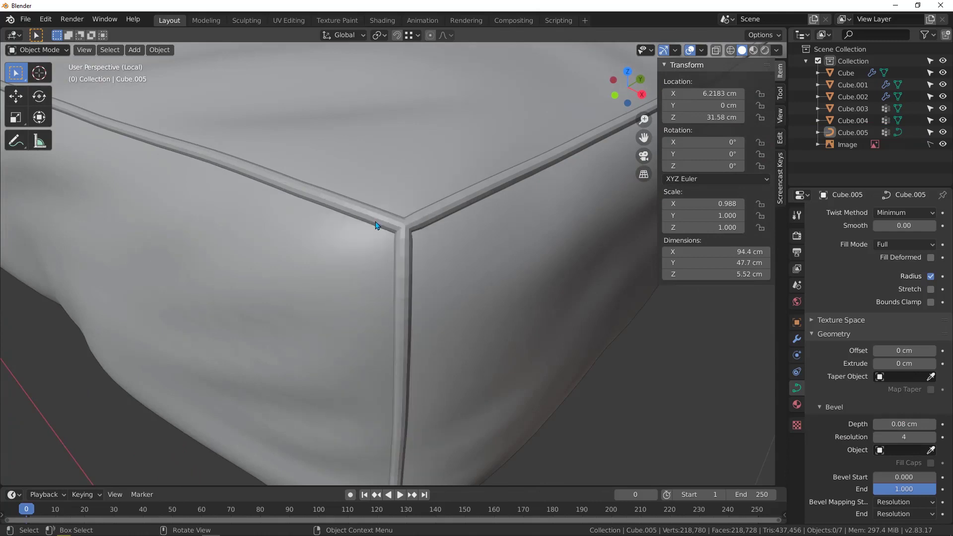
click(404, 229)
right_click(389, 224)
click(389, 224)
scroll(403, 266, down, 2)
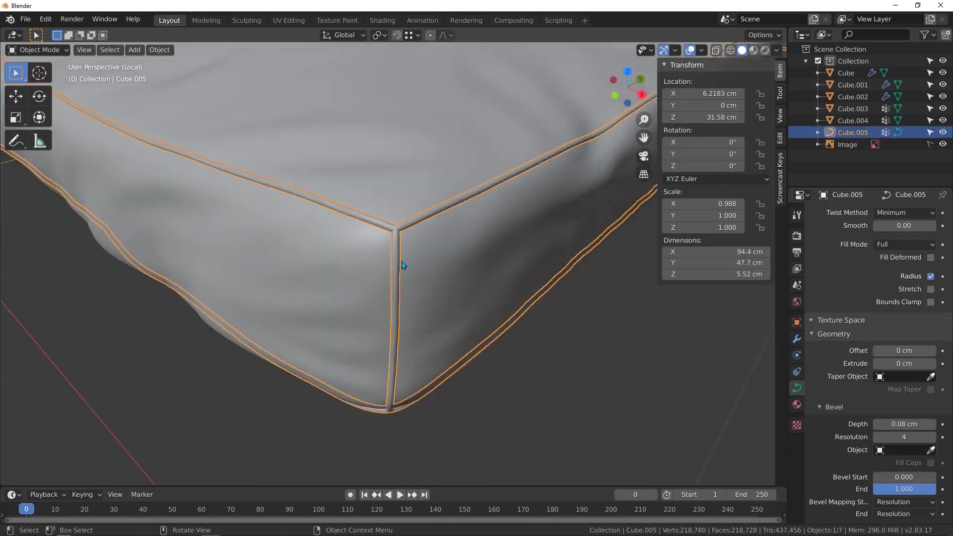
Deselect the piping and examine how it follows the cushion's edges, corners and wrinkles from several sides.
scroll(400, 266, down, 8)
middle_drag(386, 271, 469, 274)
click(469, 274)
scroll(477, 172, up, 3)
middle_drag(571, 179, 492, 181)
scroll(516, 169, up, 4)
scroll(489, 189, up, 3)
scroll(487, 192, down, 5)
middle_drag(124, 243, 246, 224)
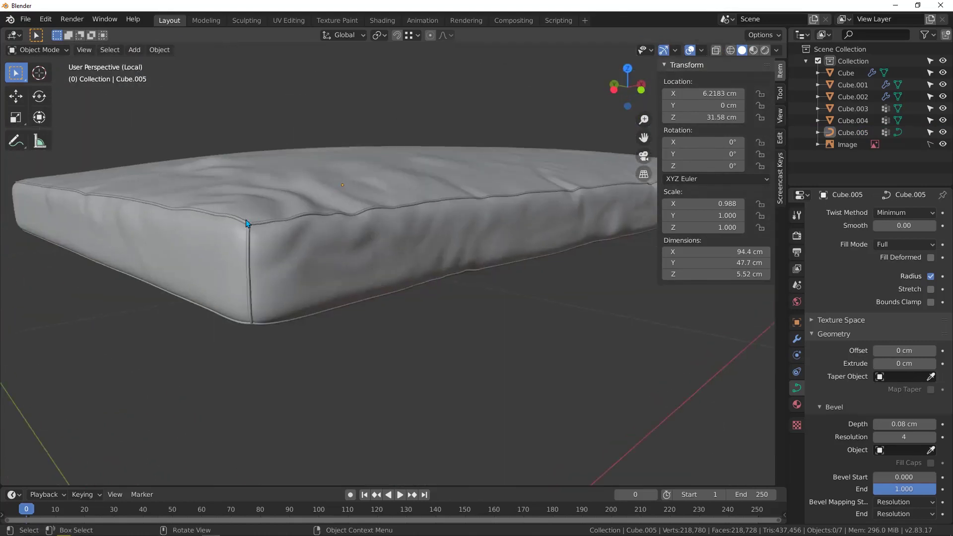
scroll(244, 231, up, 4)
scroll(243, 234, down, 3)
scroll(316, 215, up, 4)
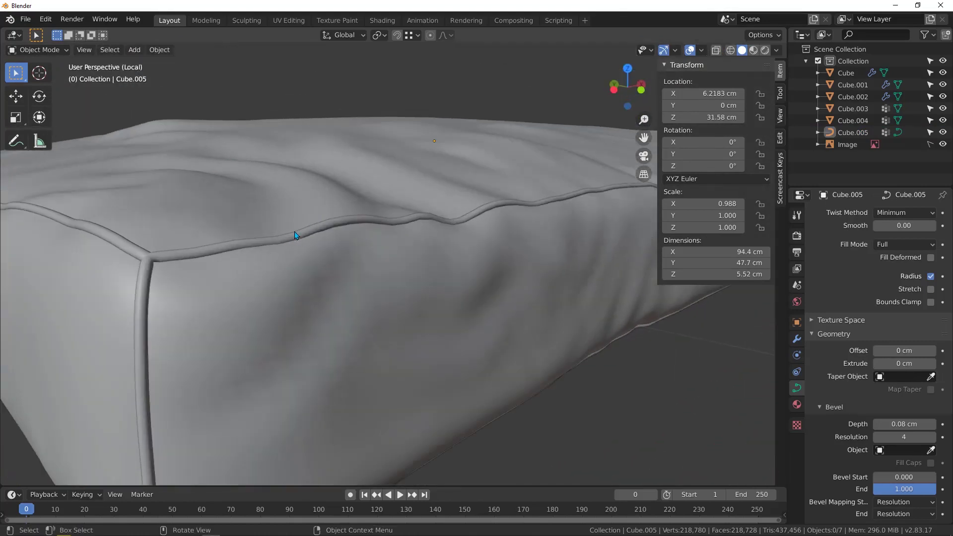
scroll(172, 291, down, 14)
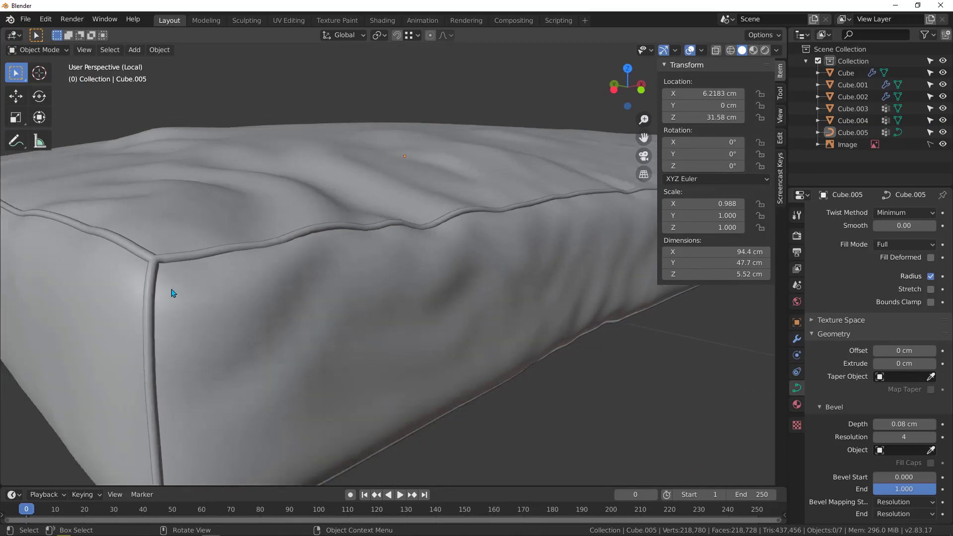
Return to the full sofa view, select the other seat cushion and isolate it, focusing on its front corner beside the first cushion.
middle_drag(620, 307, 379, 239)
click(380, 242)
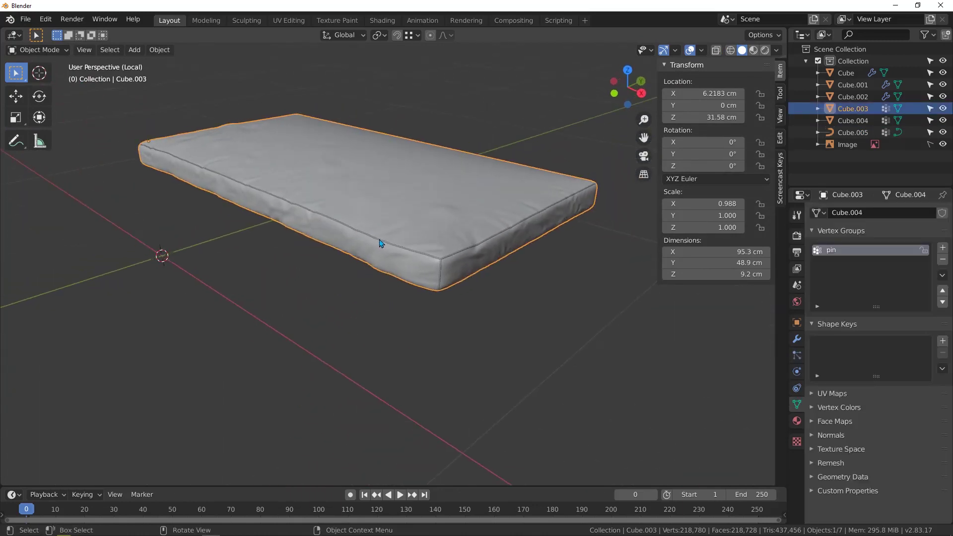
key(KP_Divide)
scroll(381, 243, down, 2)
shift+middle_drag(329, 258, 370, 266)
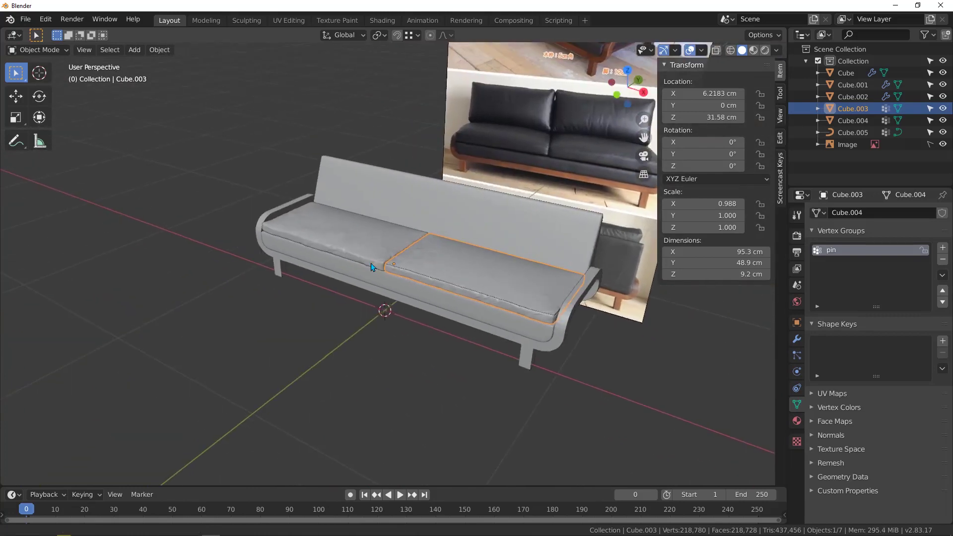
scroll(380, 266, up, 4)
click(399, 263)
key(KP_Decimal)
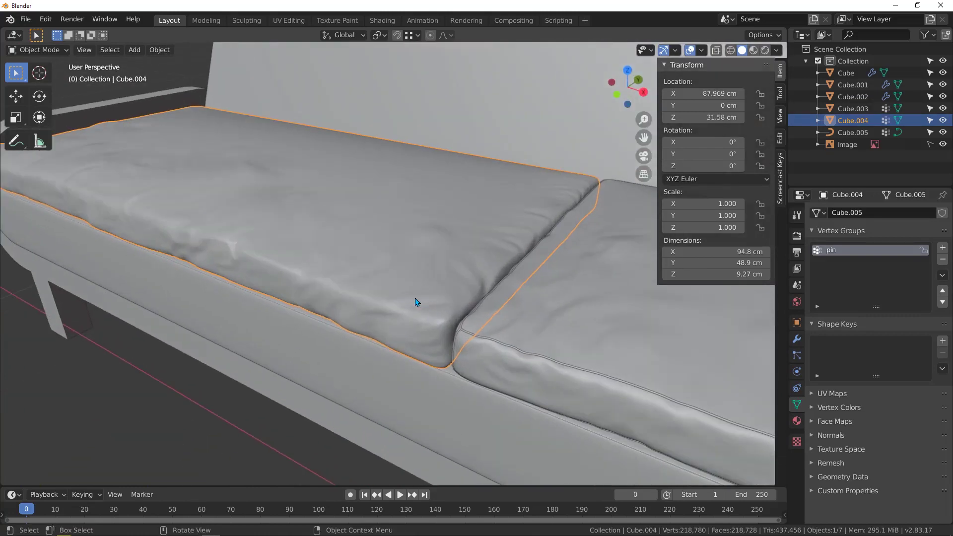
key(KP_Divide)
scroll(513, 367, up, 6)
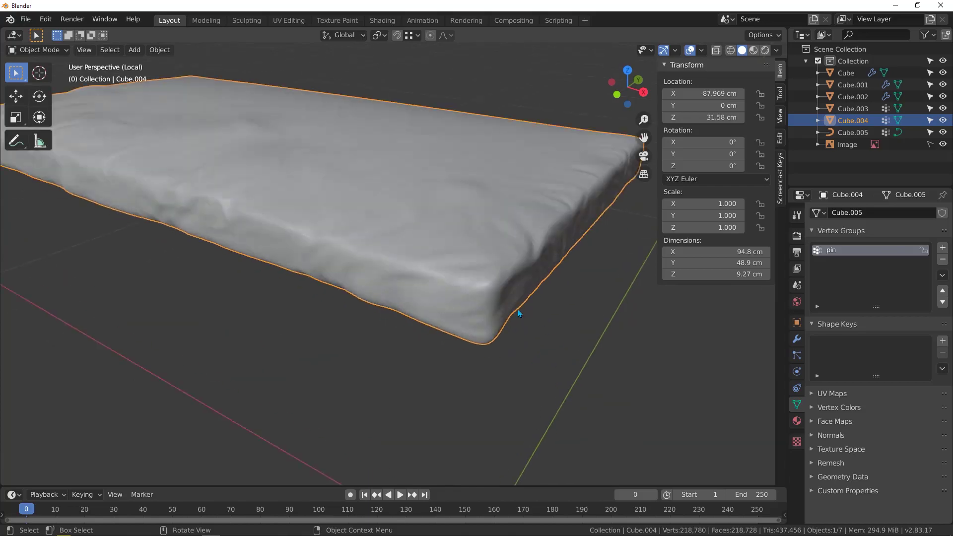
Enter Edit Mode on the cushion and select the top side, vertical and top front seam edge loops meeting at the inner front corner.
key(Tab)
scroll(502, 293, up, 4)
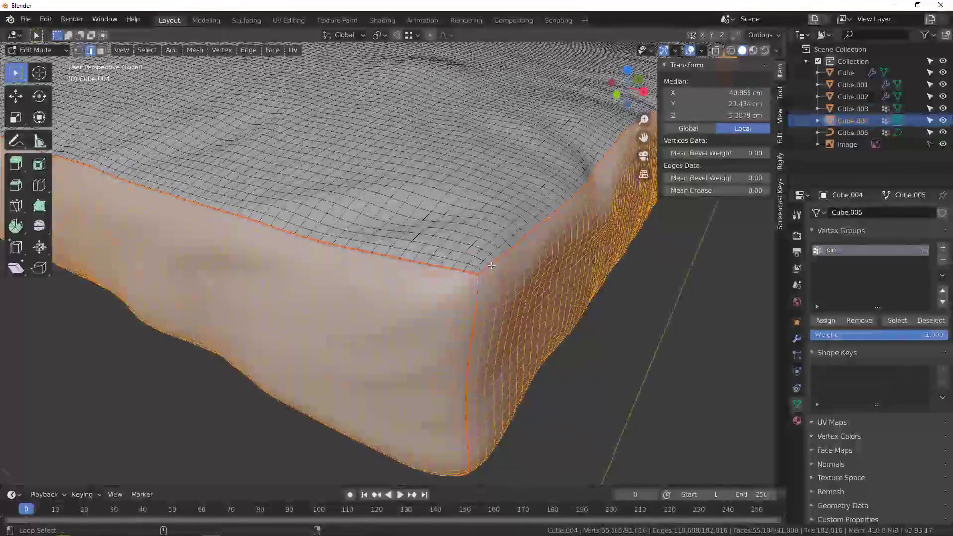
alt+click(485, 273)
scroll(483, 273, up, 2)
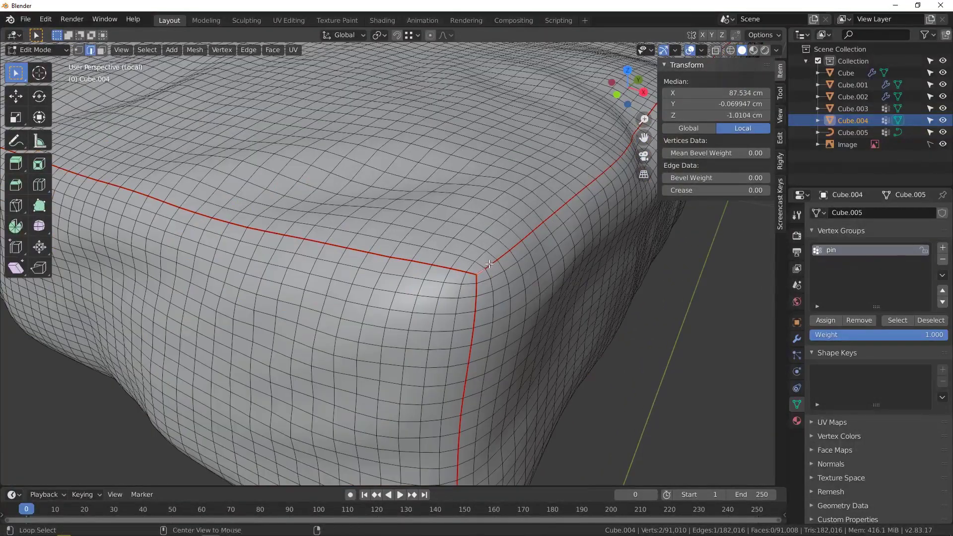
alt+shift+click(476, 289)
alt+shift+click(461, 272)
Add the bottom front and bottom inner side seam loops at the same corner to the selection.
scroll(460, 273, down, 8)
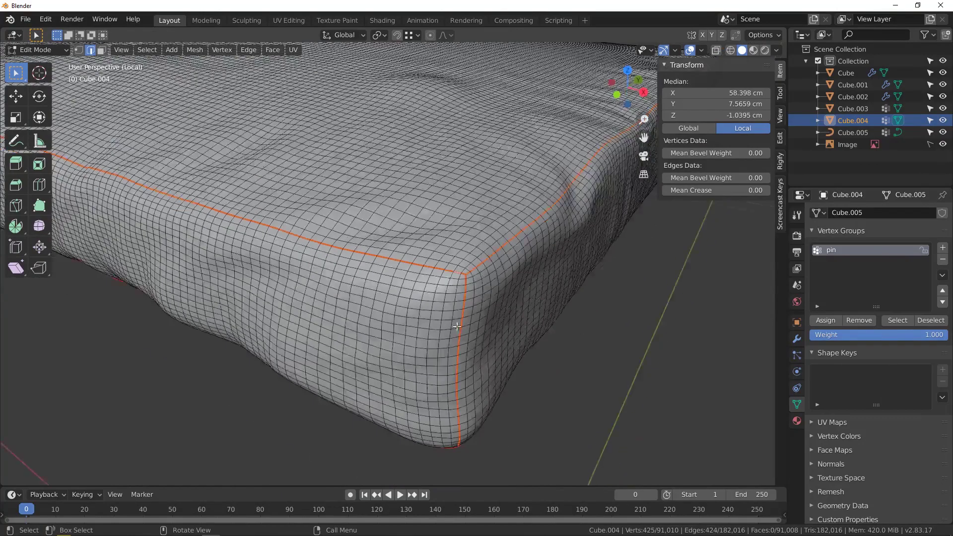
middle_drag(458, 266, 468, 219)
scroll(455, 226, up, 5)
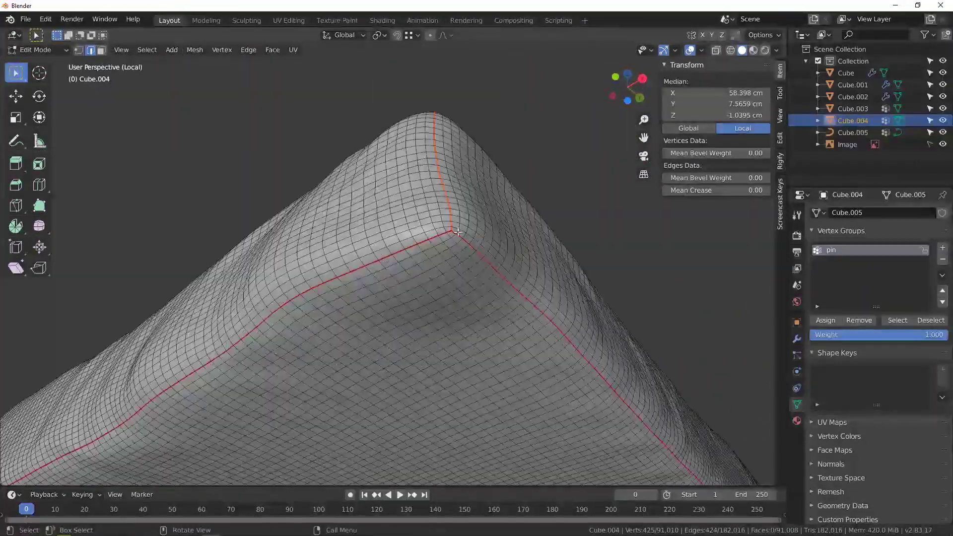
alt+shift+click(445, 232)
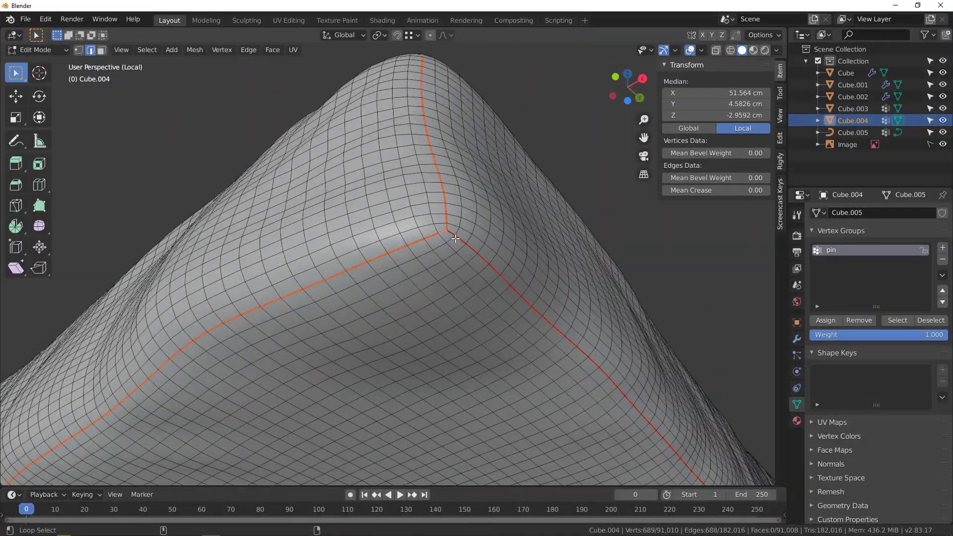
alt+shift+click(459, 239)
Add the vertical seam at the inner rear corner and the bottom and top rear seam loops to the selection.
scroll(432, 268, down, 7)
middle_drag(447, 299, 284, 253)
scroll(308, 256, up, 5)
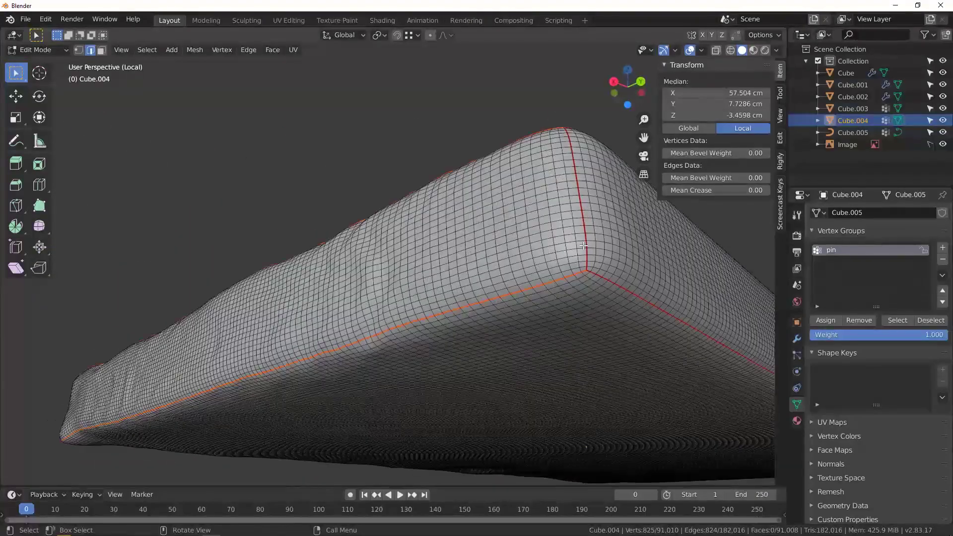
alt+shift+click(586, 244)
alt+shift+click(597, 275)
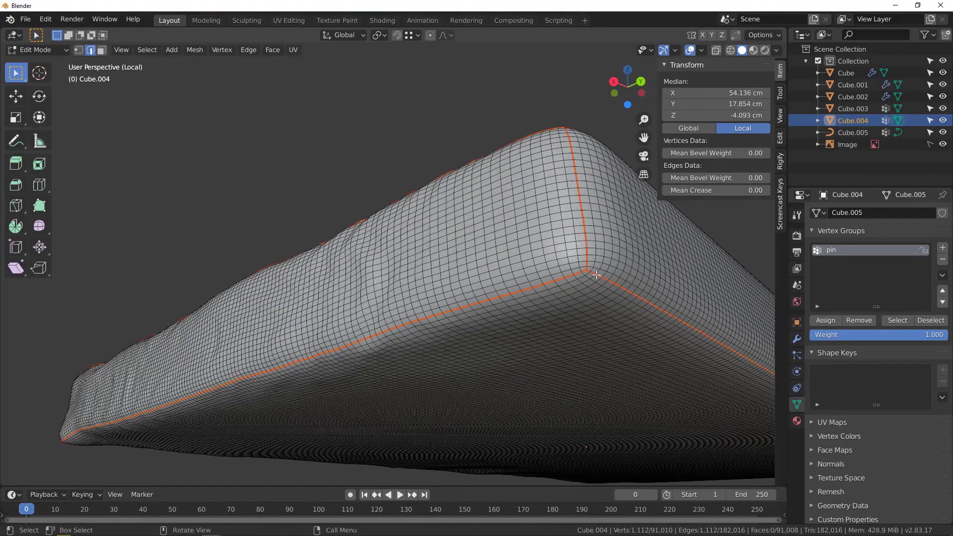
middle_drag(595, 274, 544, 323)
scroll(516, 362, down, 7)
shift+middle_drag(497, 367, 412, 248)
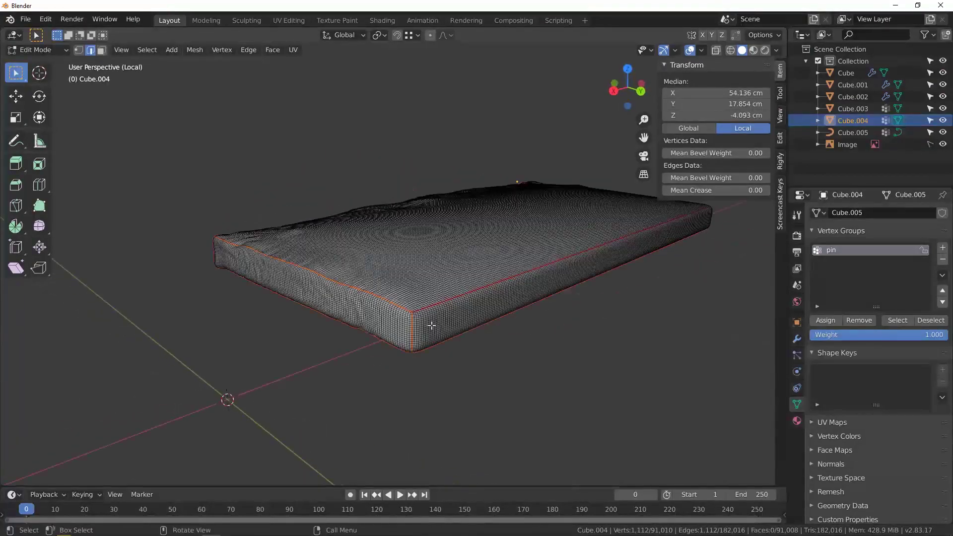
scroll(398, 293, up, 6)
alt+shift+click(398, 293)
Add the vertical seam at the outer rear corner and the top and bottom seams of the outer side to the selection.
scroll(399, 293, down, 11)
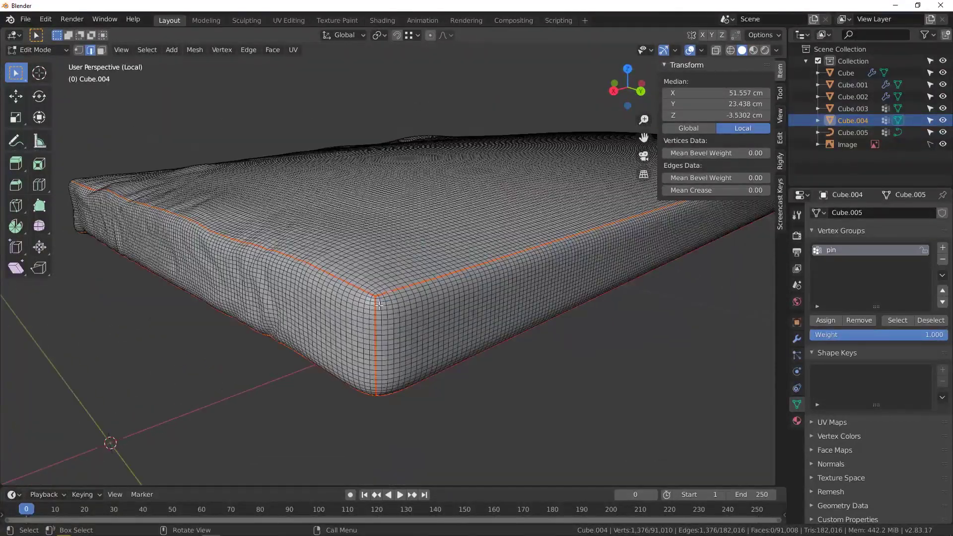
middle_drag(558, 270, 198, 325)
scroll(413, 297, up, 9)
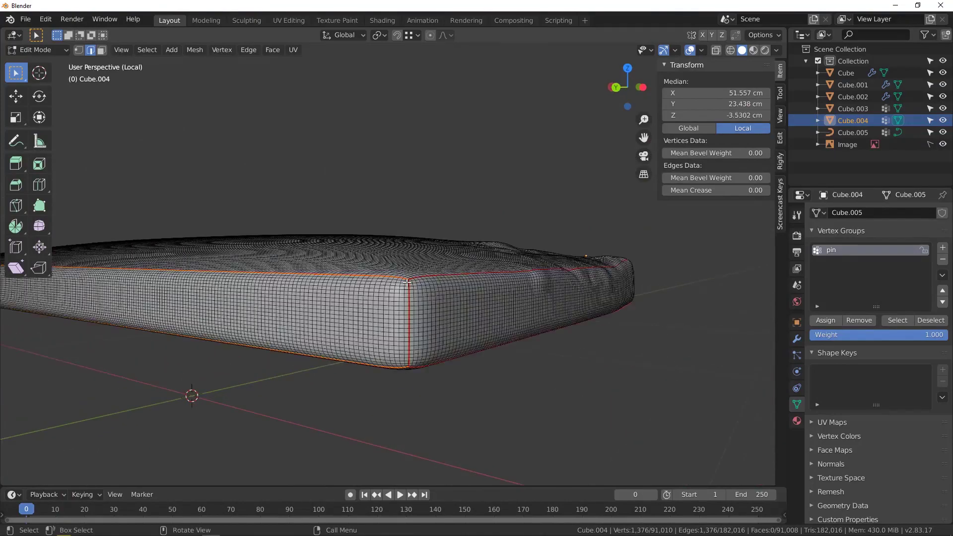
alt+shift+click(405, 284)
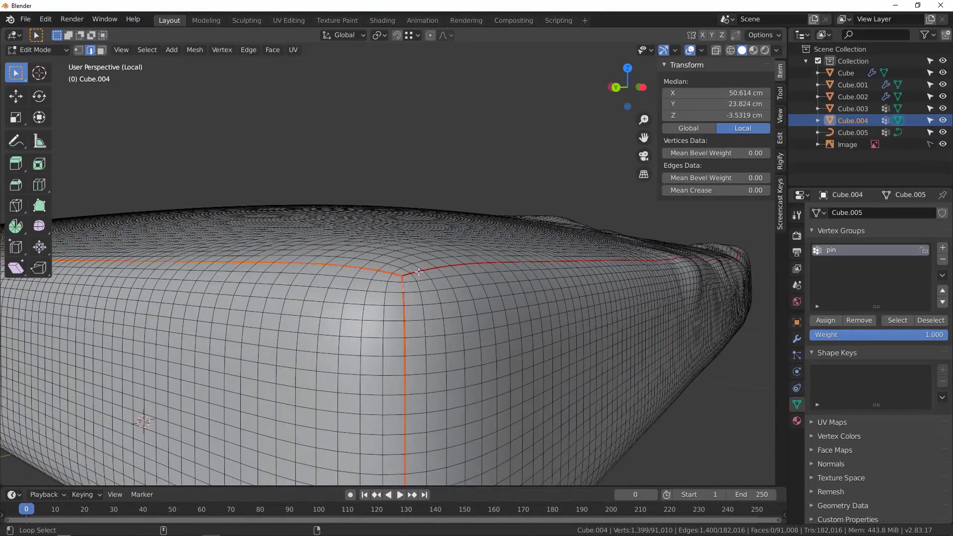
scroll(405, 283, down, 5)
middle_drag(405, 283, 392, 482)
scroll(397, 255, up, 9)
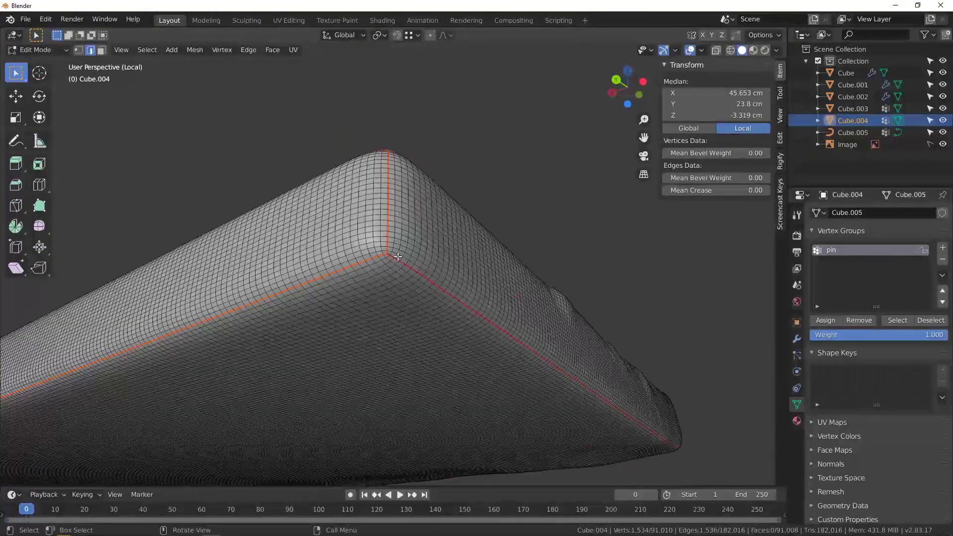
alt+shift+click(382, 256)
Complete the seam selection with the vertical seam at the cushion's outer front corner.
scroll(370, 276, down, 4)
scroll(370, 276, down, 8)
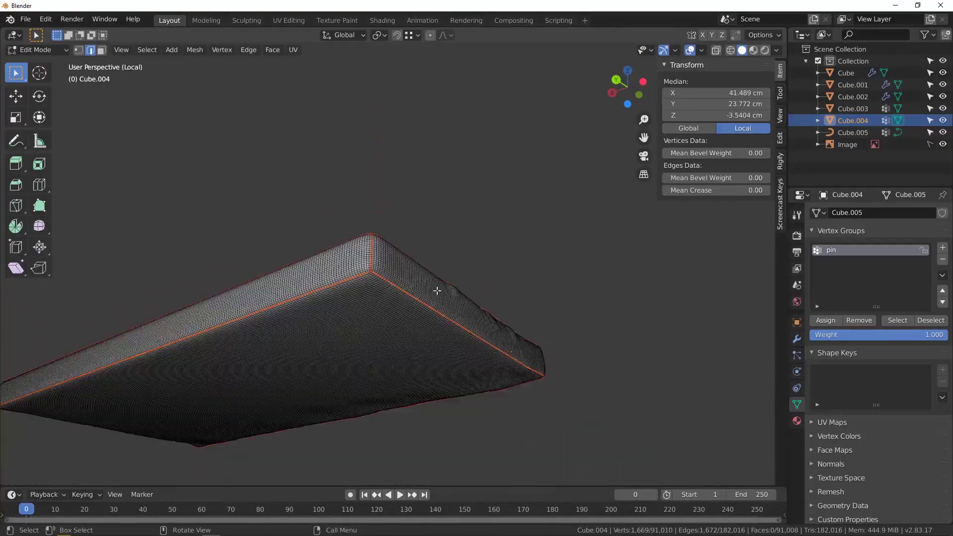
middle_drag(489, 292, 442, 273)
shift+middle_drag(308, 258, 387, 317)
scroll(371, 291, up, 4)
scroll(371, 290, up, 6)
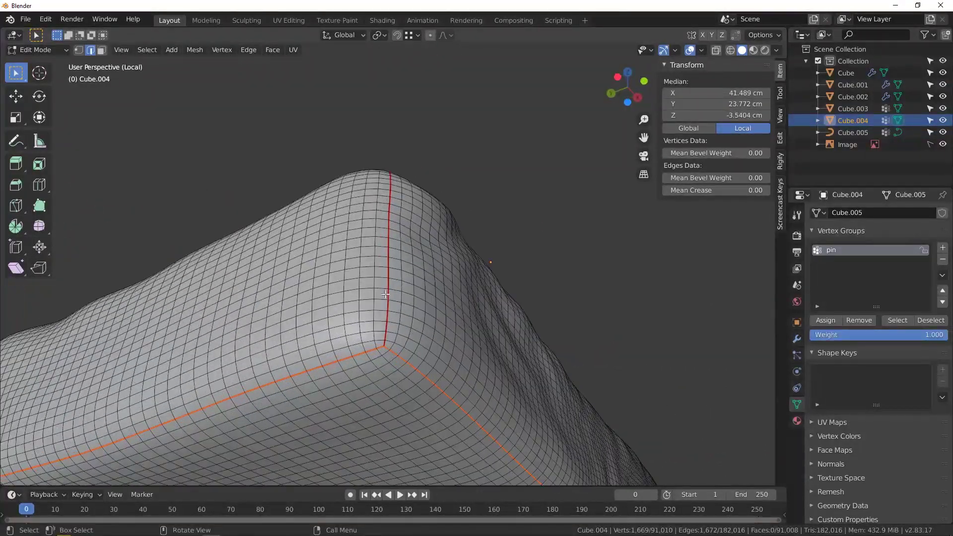
alt+shift+click(389, 298)
Duplicate the selected seam edges in place and separate them into their own object.
scroll(379, 303, down, 5)
scroll(379, 303, down, 7)
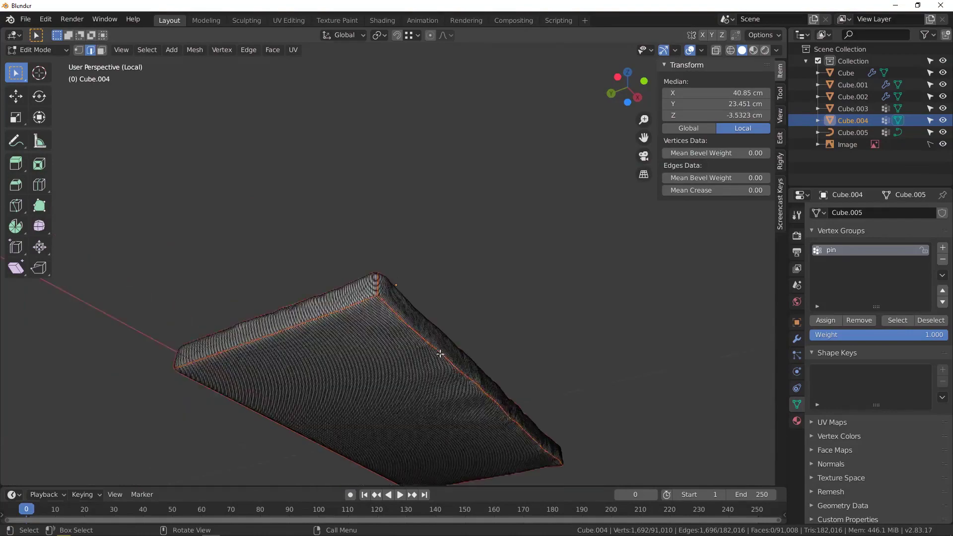
middle_drag(440, 353, 383, 285)
key(shift+d)
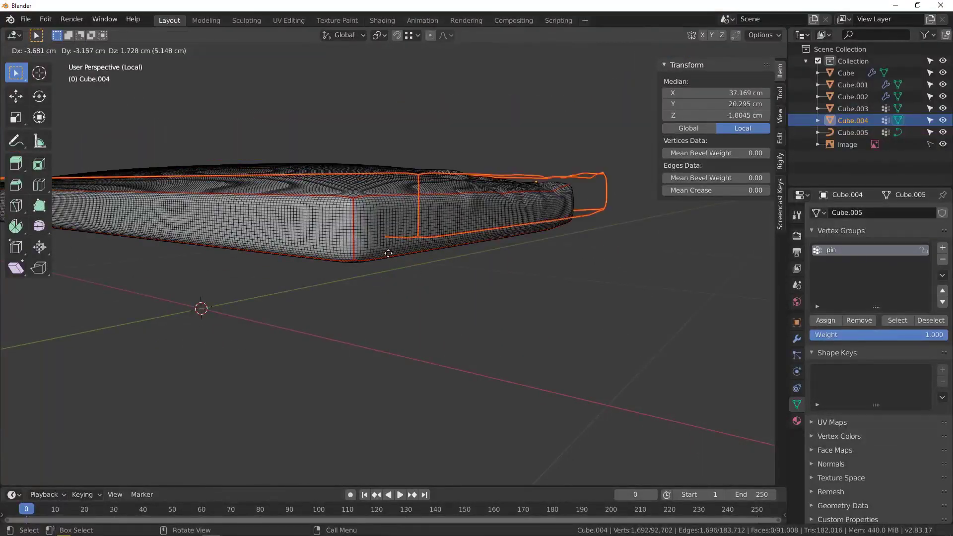
right_click(390, 252)
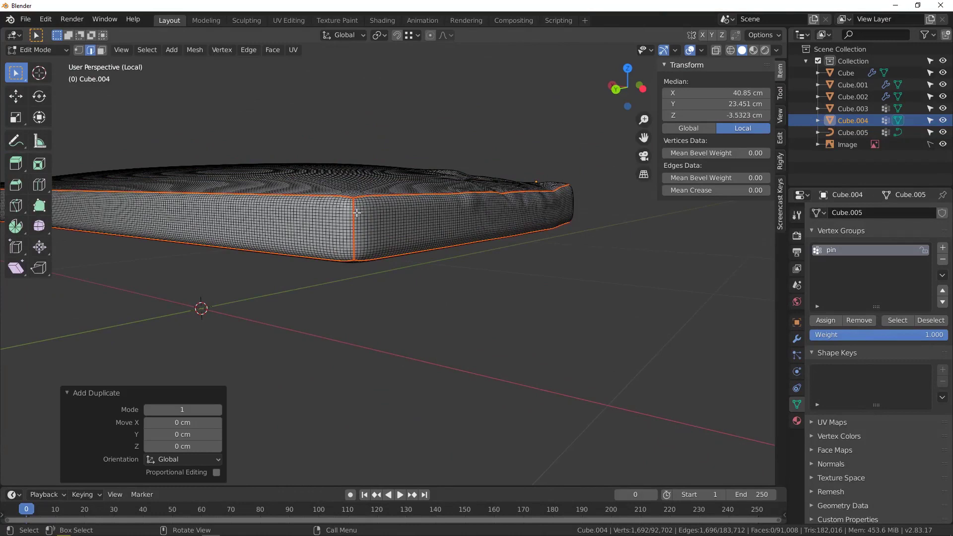
key(p)
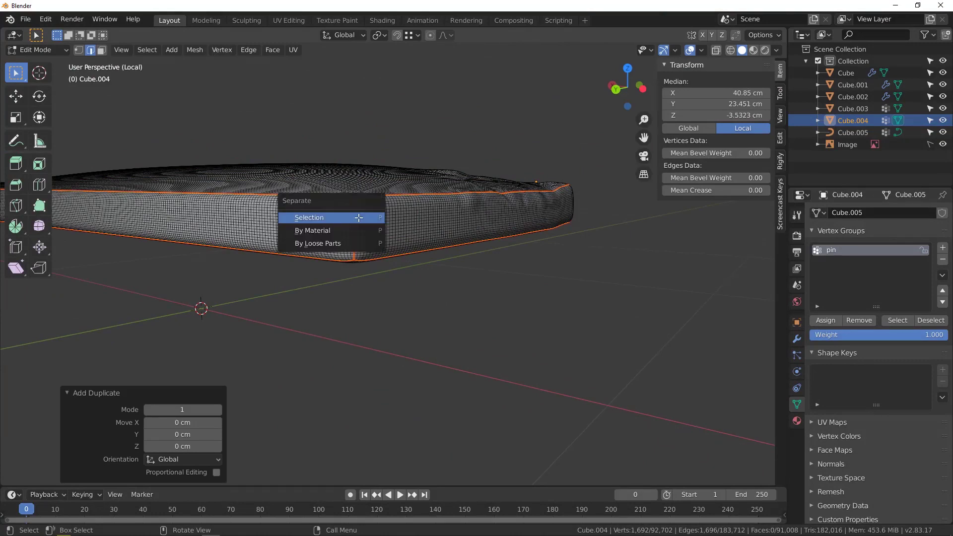
click(359, 218)
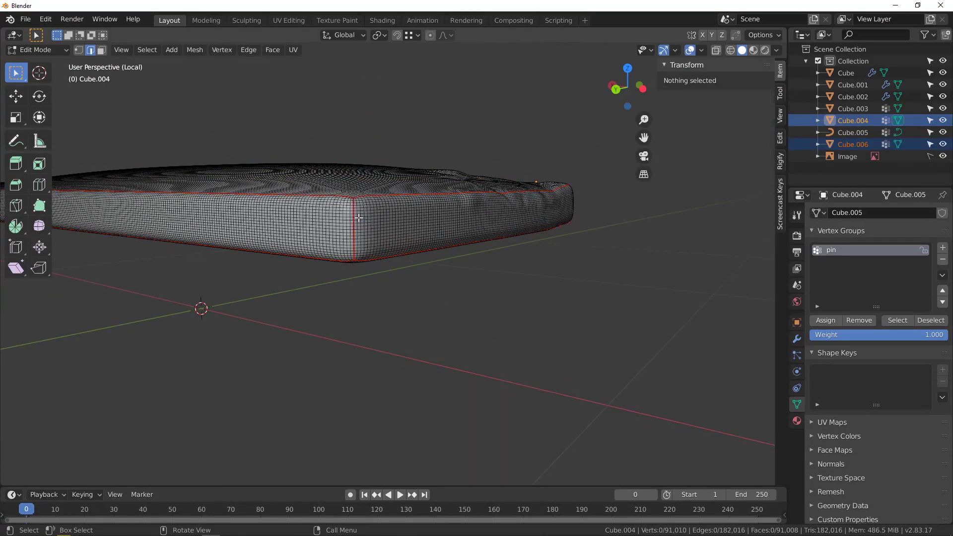
Return to Object Mode, select the separated seam edges and convert them from mesh to a curve.
key(Tab)
scroll(352, 195, up, 3)
click(357, 208)
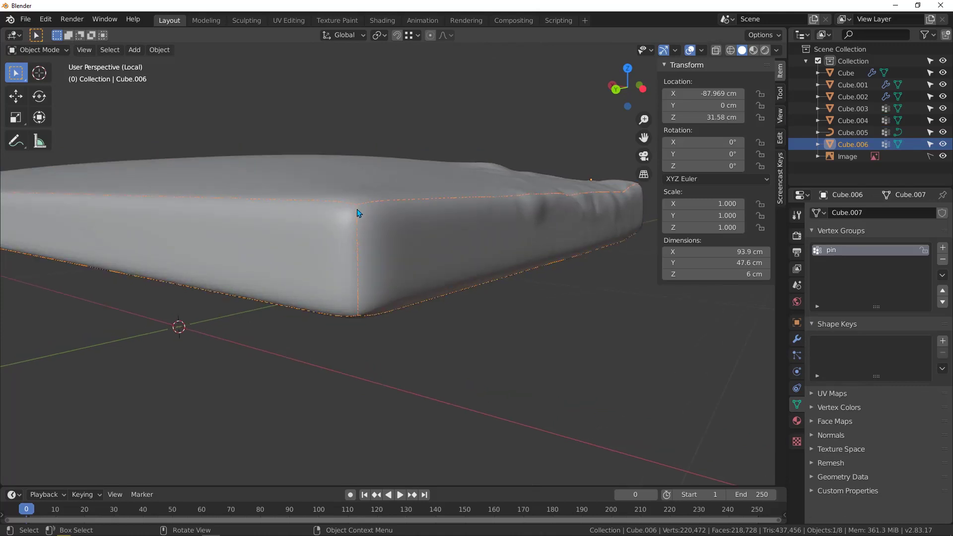
click(158, 49)
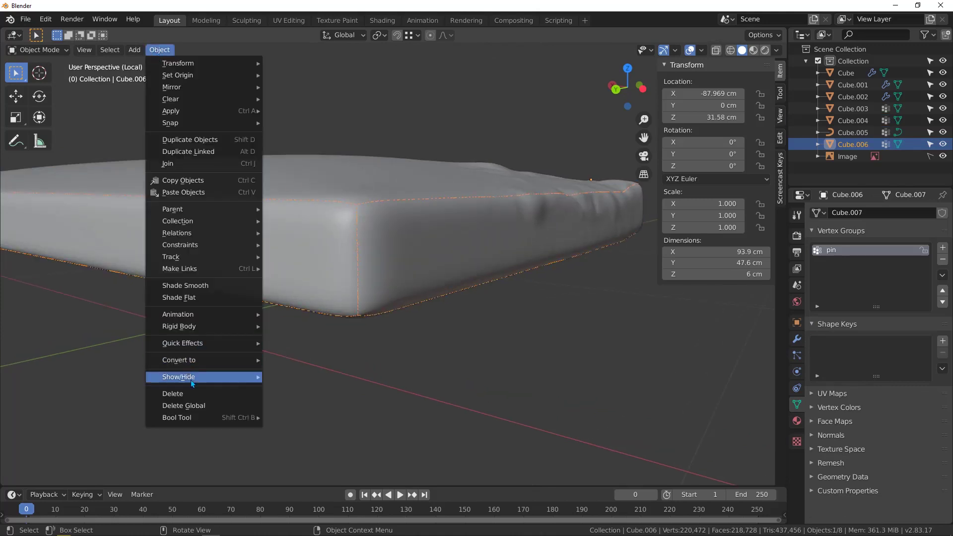
mouse_move(189, 362)
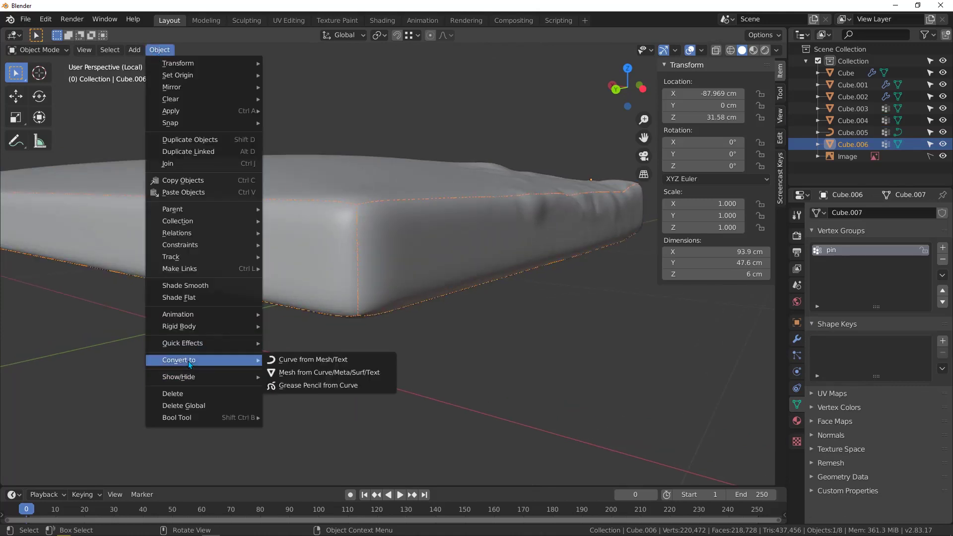
click(327, 365)
Set the new seam curve's bevel depth to 0.08 cm.
scroll(393, 184, up, 2)
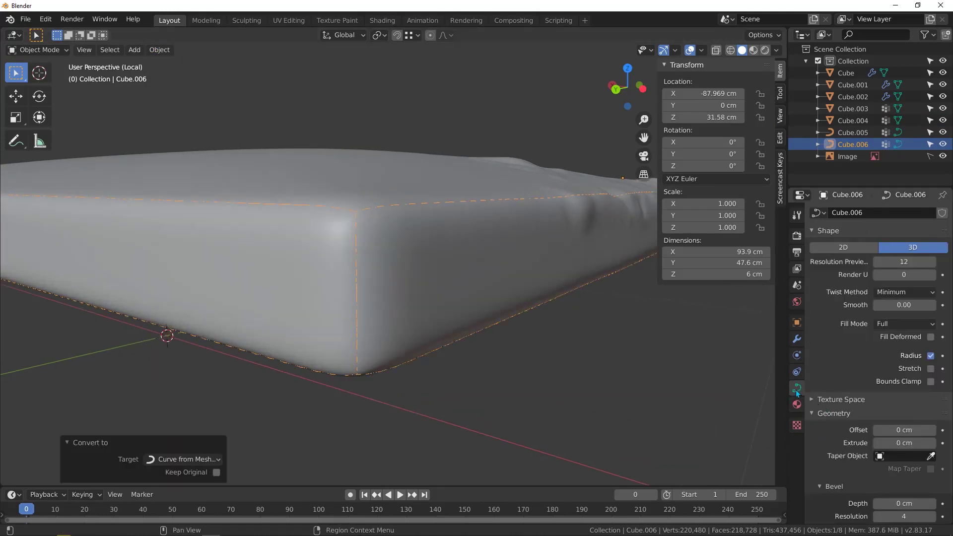
click(888, 430)
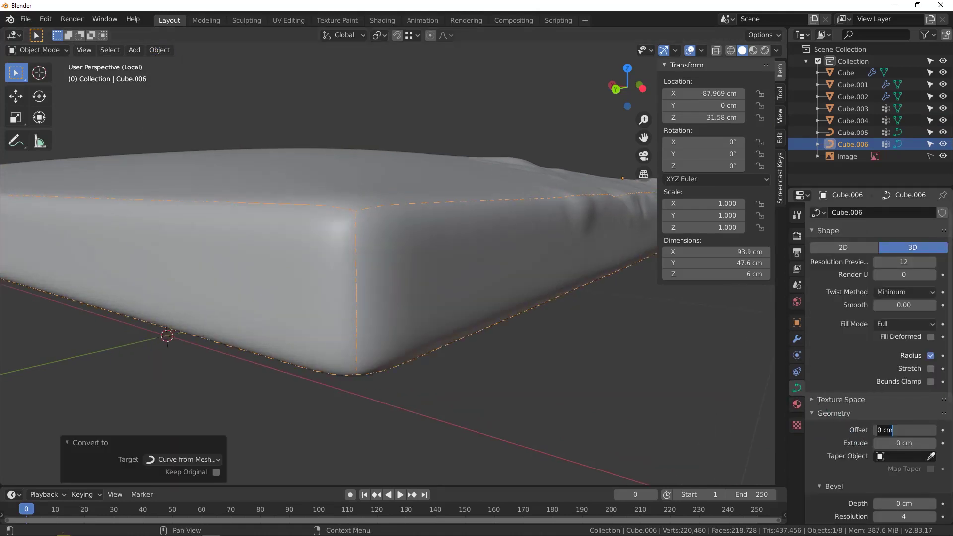
click(893, 503)
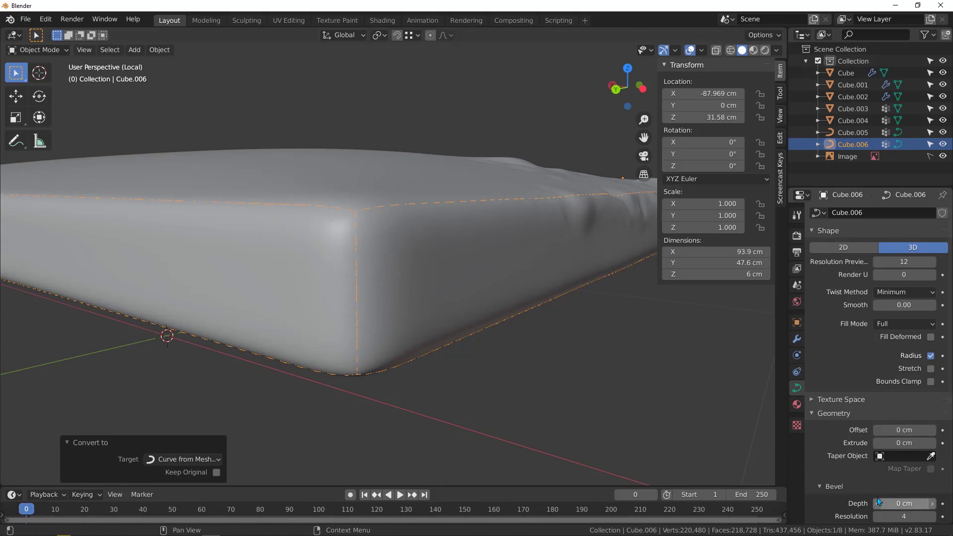
scroll(893, 496, down, 2)
click(894, 465)
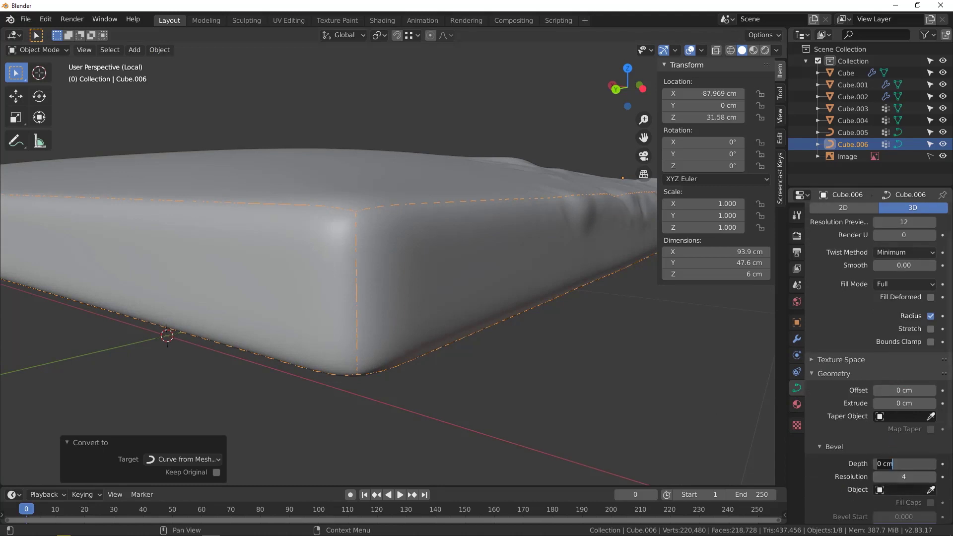
text(.08)
key(Return)
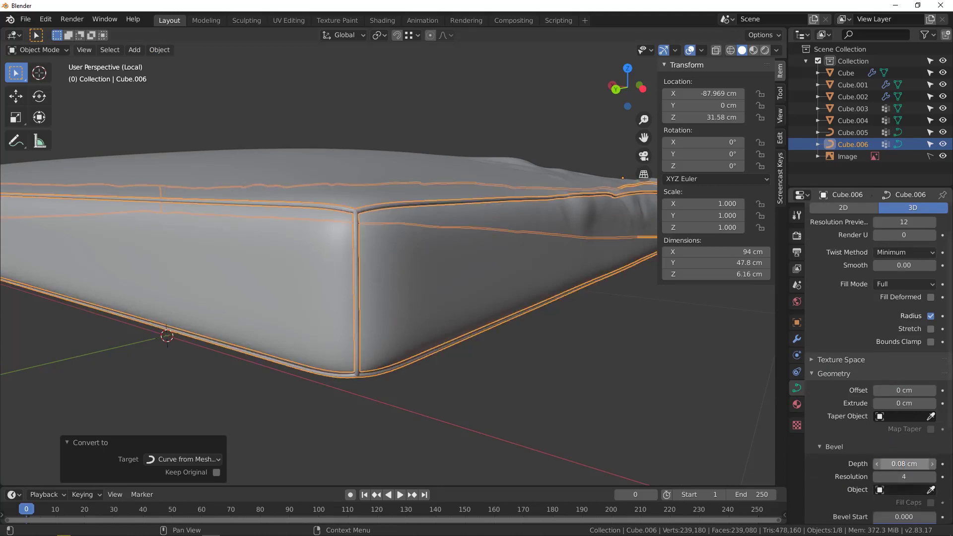
Apply Shade Smooth to the new seam piping and deselect it.
scroll(346, 218, up, 2)
right_click(346, 218)
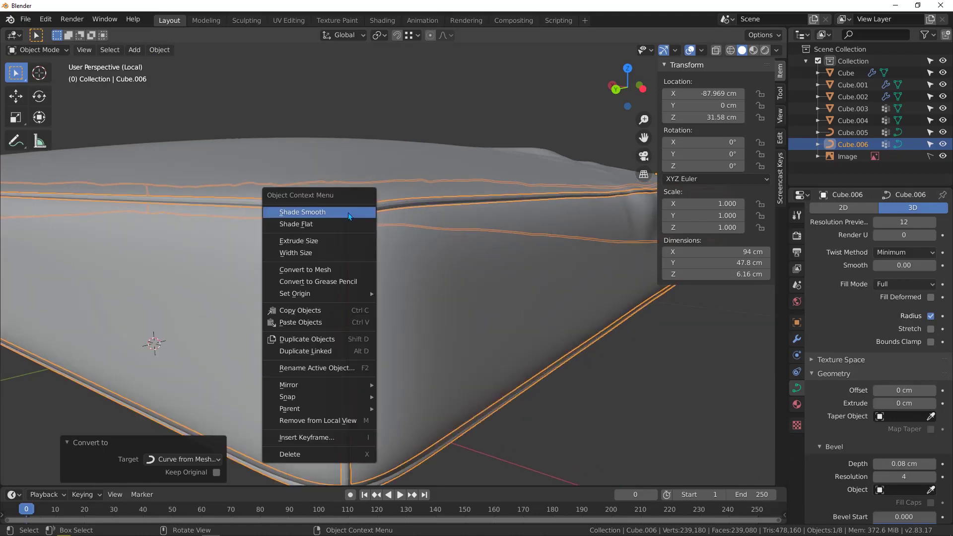
click(314, 218)
click(627, 413)
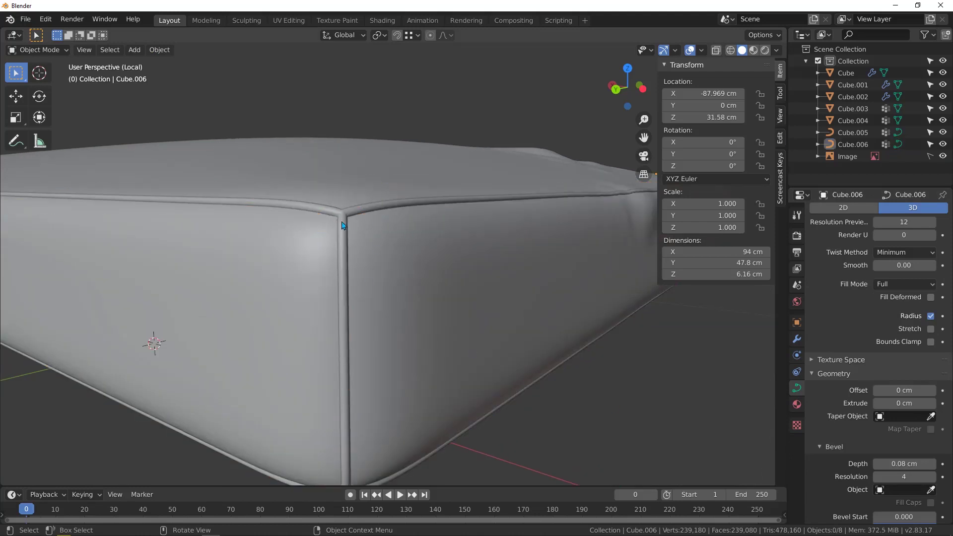
Leave the isolated view and examine the piping on both seat cushions and the sofa as a whole.
scroll(343, 225, down, 5)
key(KP_Divide)
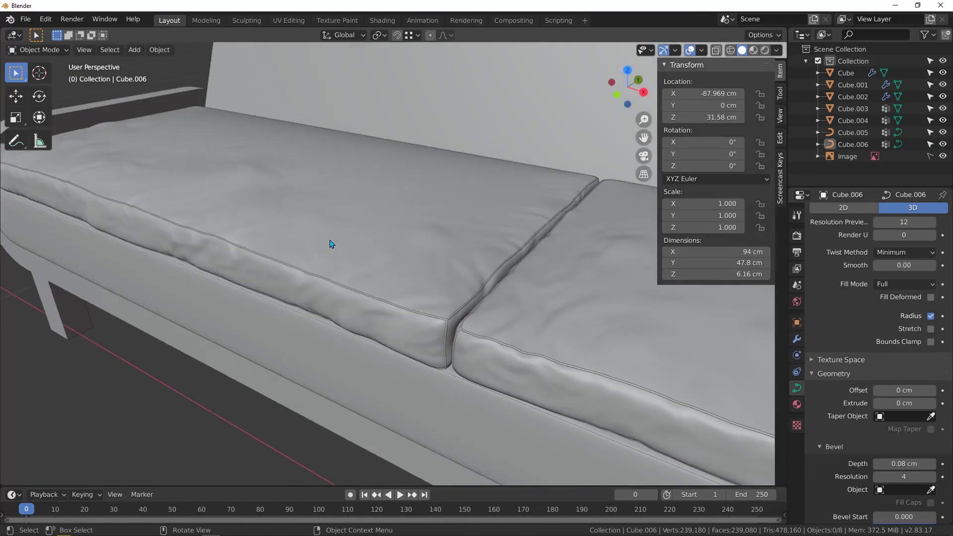
scroll(332, 268, down, 7)
middle_drag(342, 269, 273, 282)
scroll(366, 267, up, 4)
scroll(365, 266, up, 2)
scroll(344, 288, up, 3)
scroll(273, 282, down, 9)
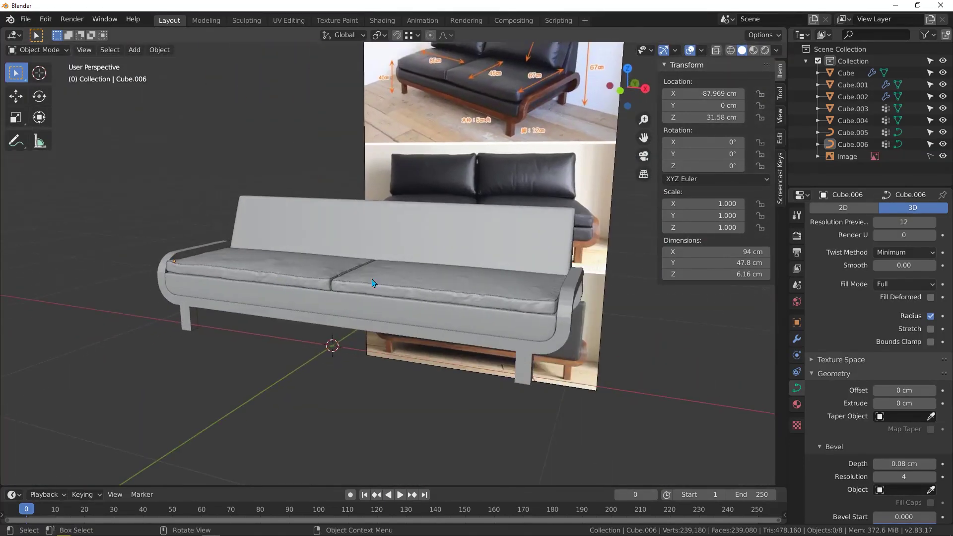
mouse_move(375, 283)
middle_down()
mouse_move(334, 276)
mouse_move(441, 298)
mouse_move(393, 296)
mouse_move(372, 283)
middle_up()
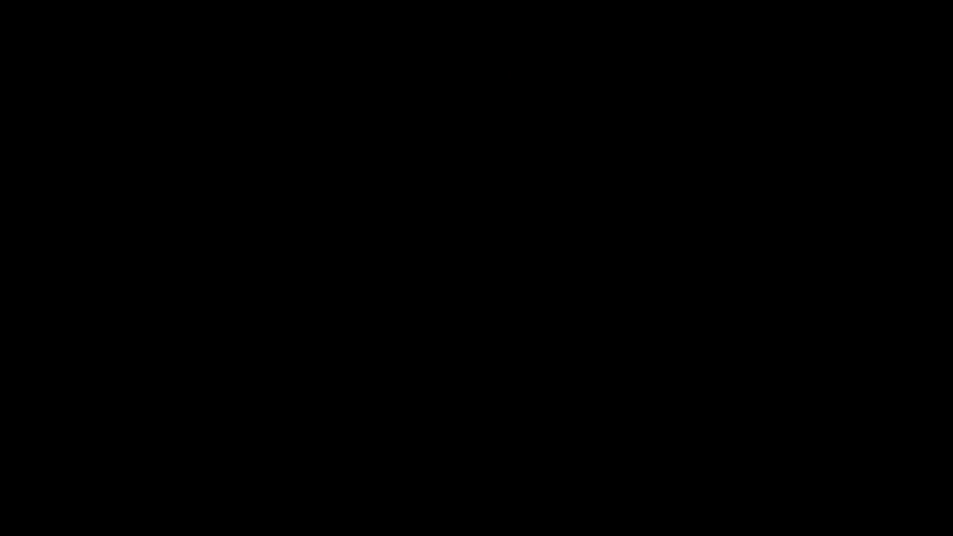